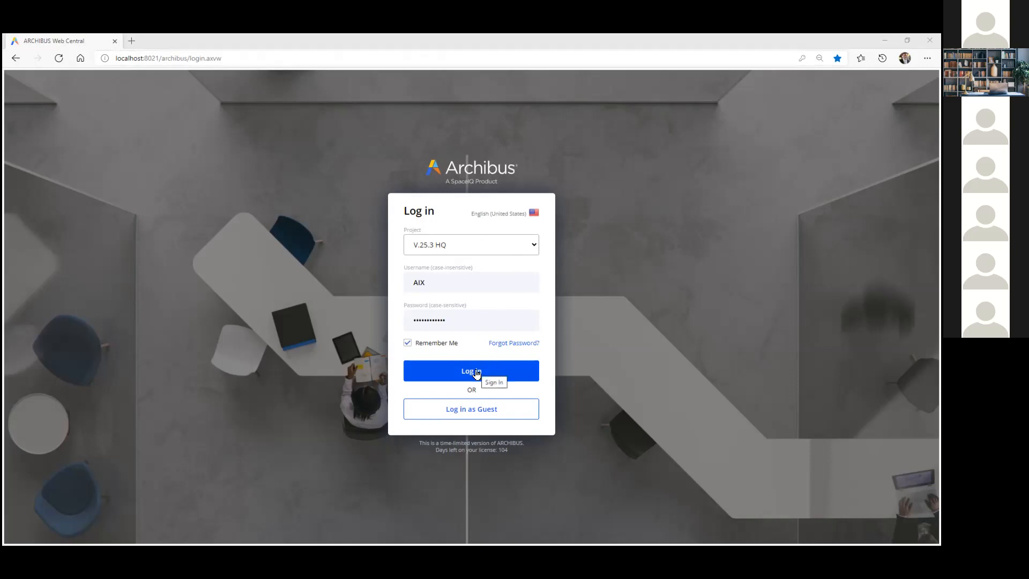
# Log in to the V.25.3 HQ project with the saved account credentials
pyautogui.click(113, 60)
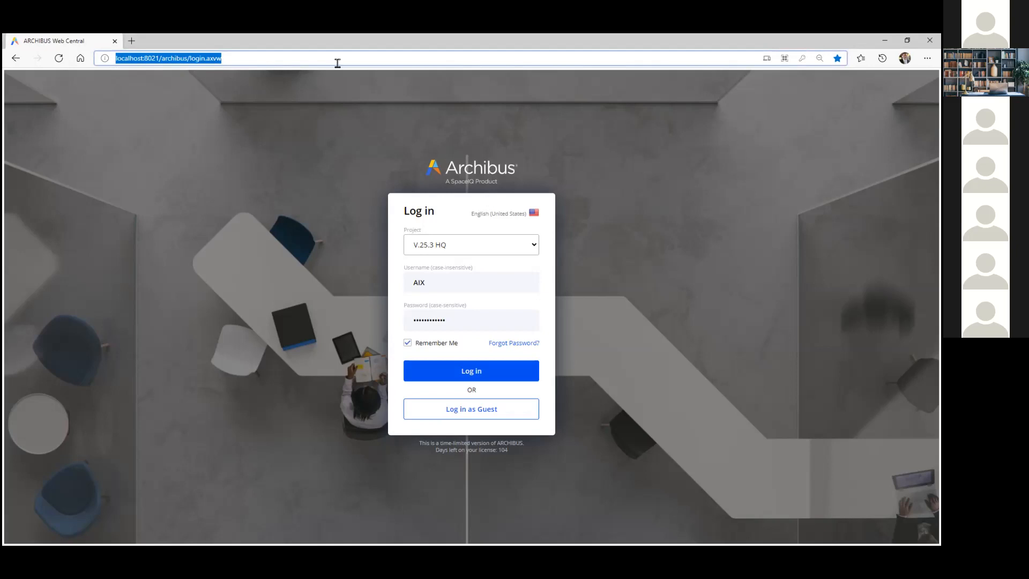
pyautogui.click(478, 372)
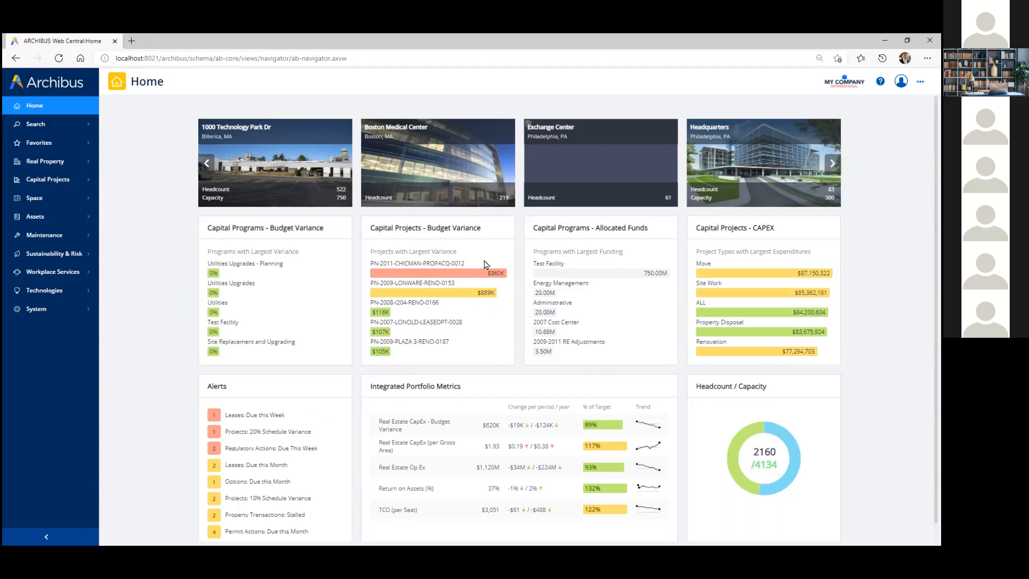
# View the Real Estate CapEx - Budget Variance metric broken down by project, and close the breakdown
pyautogui.click(618, 427)
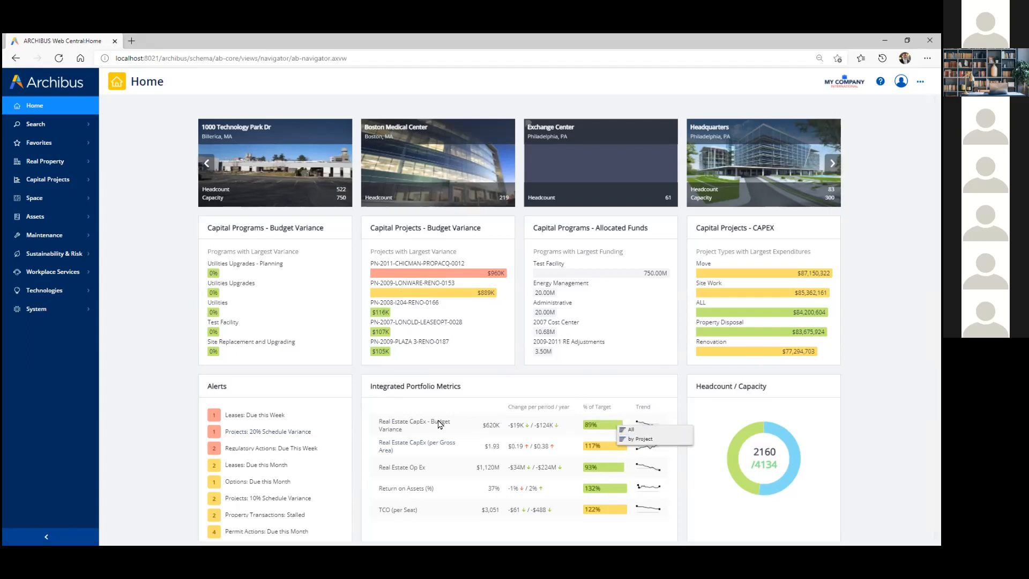
pyautogui.click(642, 444)
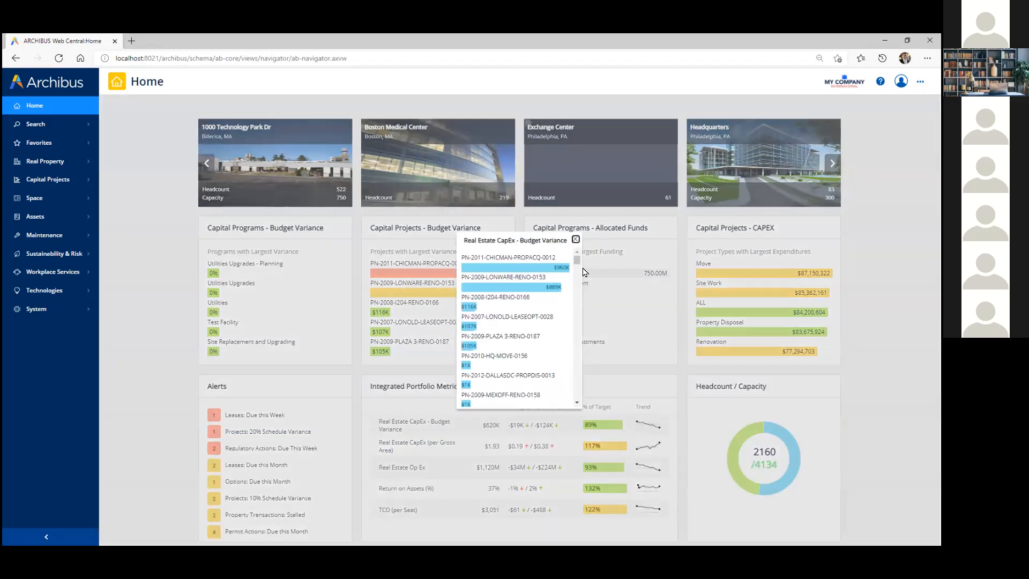
pyautogui.moveTo(574, 263)
pyautogui.mouseDown()
pyautogui.moveTo(577, 294)
pyautogui.moveTo(576, 258)
pyautogui.mouseUp()
pyautogui.click(577, 241)
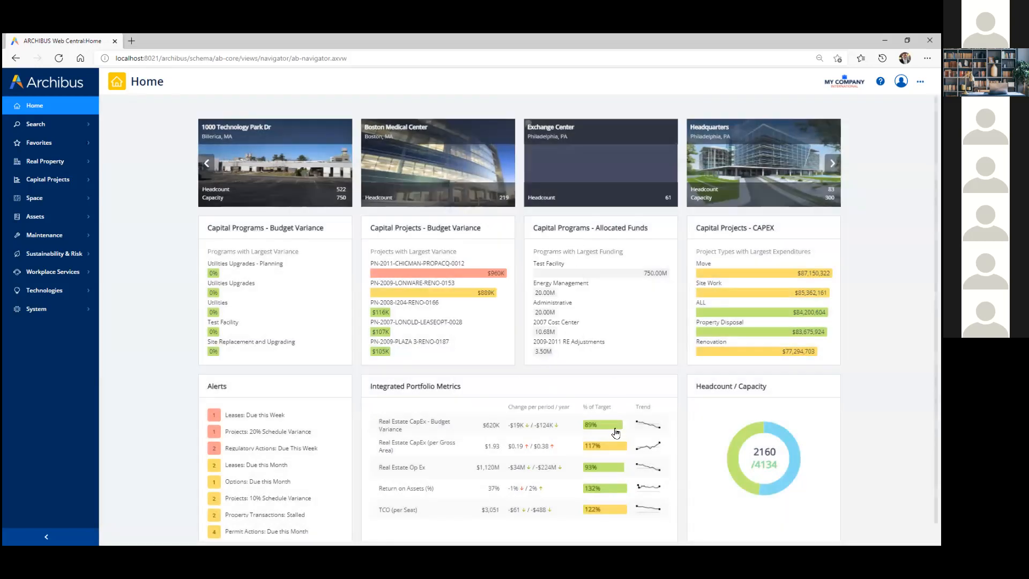
# Break down the Real Estate Op Ex metric by building and drill into the costs of building SERANGOF
pyautogui.click(613, 469)
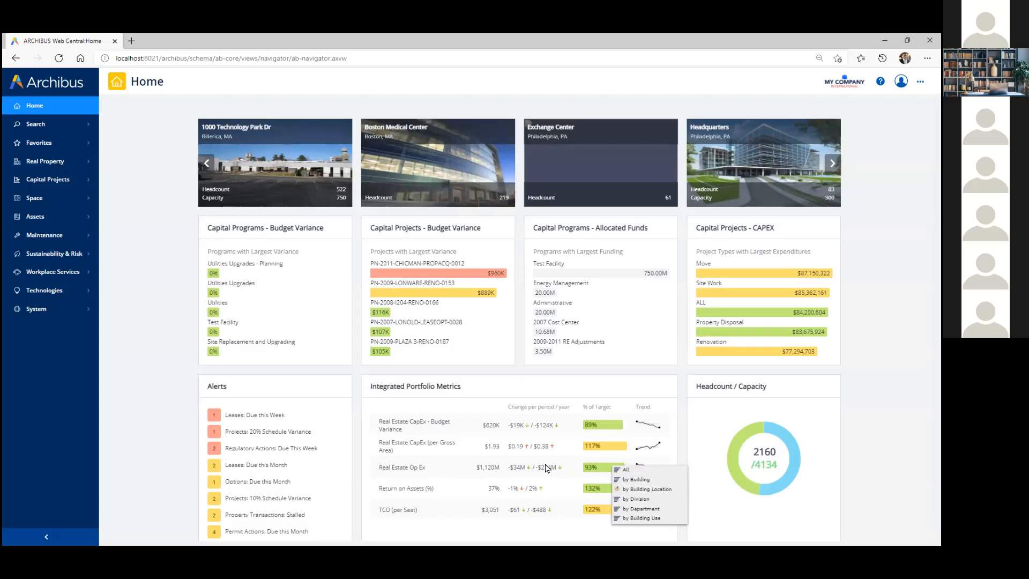
pyautogui.click(633, 481)
pyautogui.moveTo(577, 262)
pyautogui.mouseDown()
pyautogui.moveTo(579, 309)
pyautogui.moveTo(576, 261)
pyautogui.mouseUp()
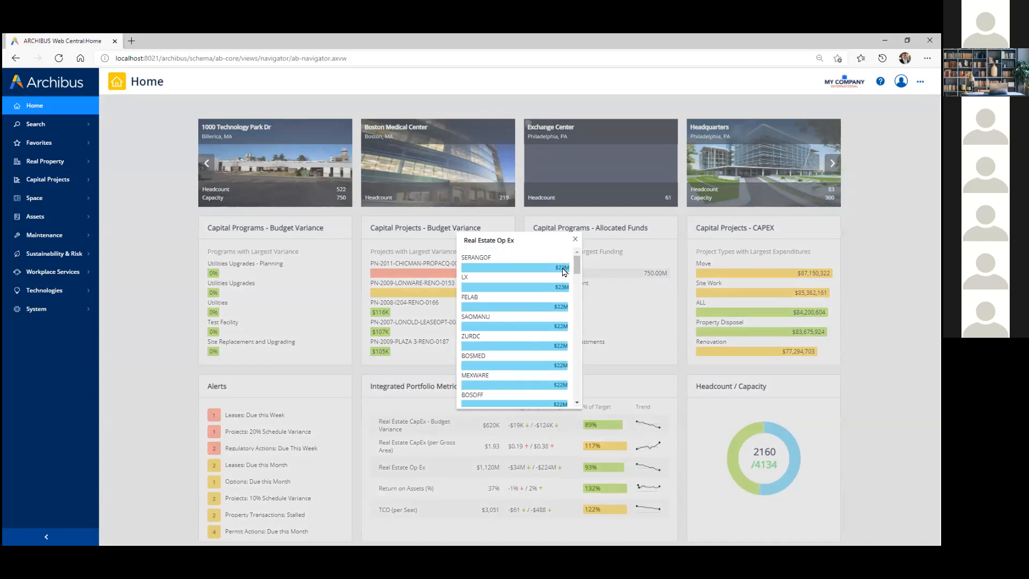
pyautogui.click(564, 272)
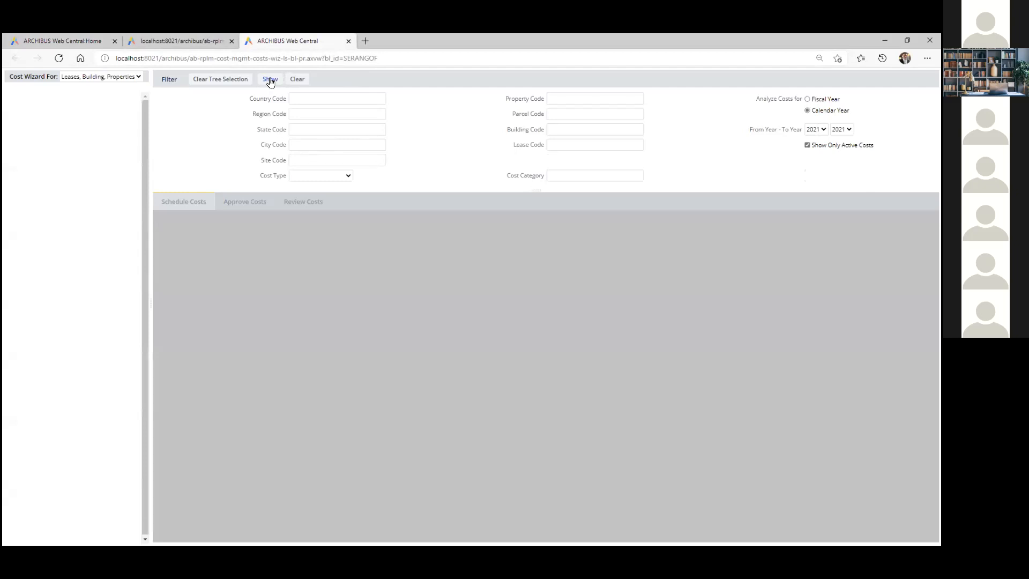
# Show the SERANGOF cost records in the cost wizard, and return to the home page with the Op Ex breakdown closed
pyautogui.click(270, 80)
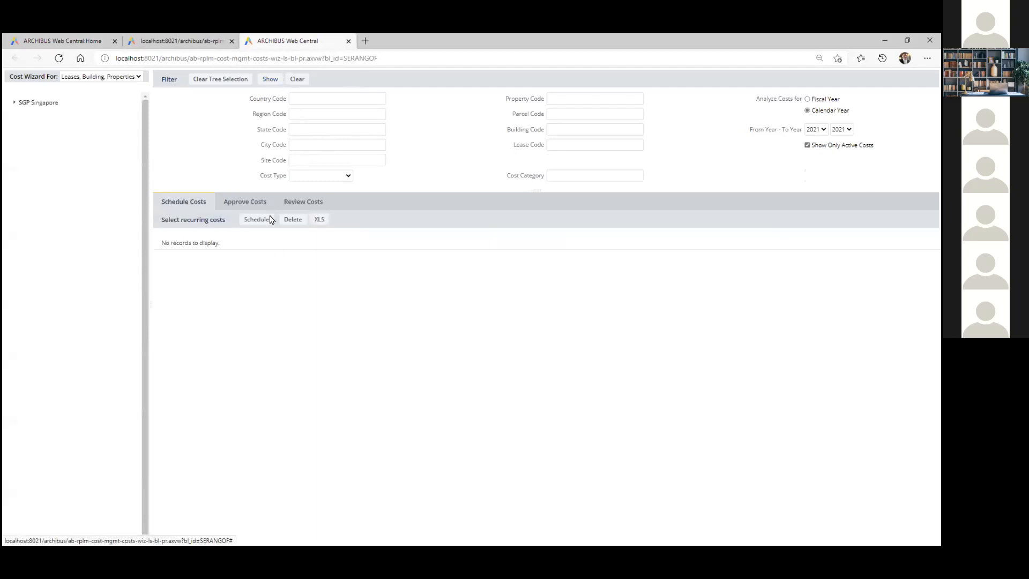
pyautogui.click(348, 41)
pyautogui.click(261, 80)
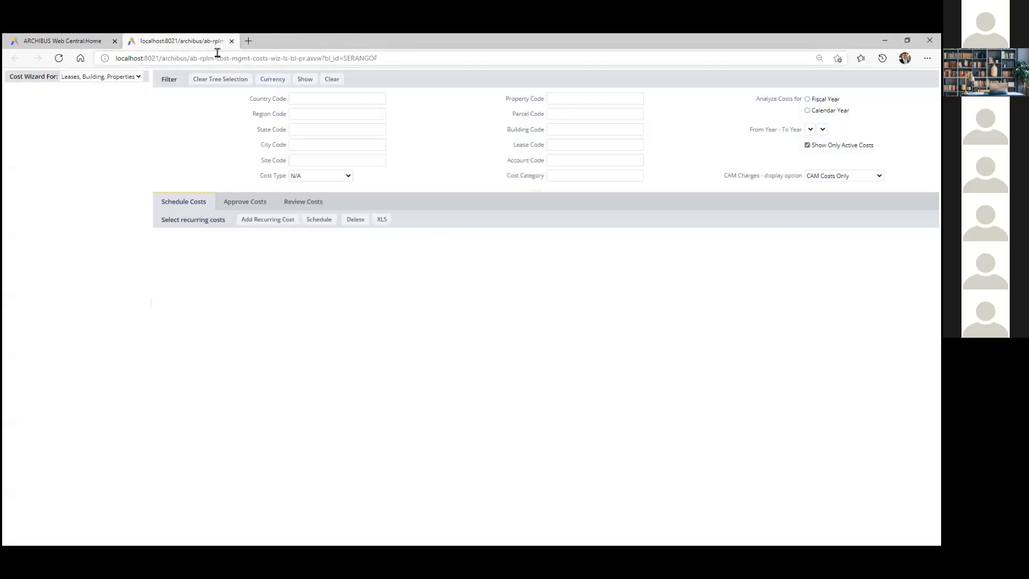
pyautogui.click(232, 41)
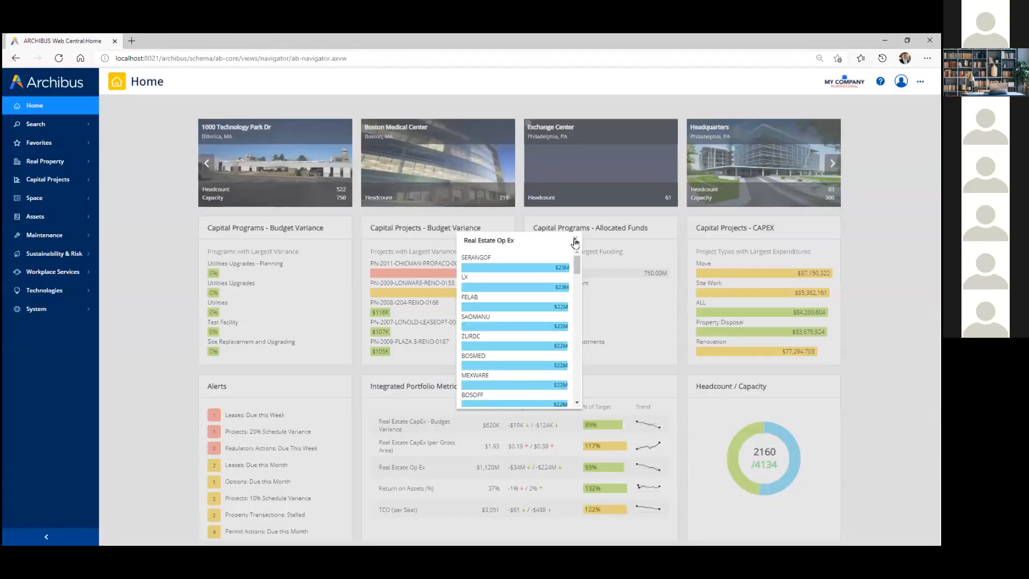
pyautogui.click(575, 239)
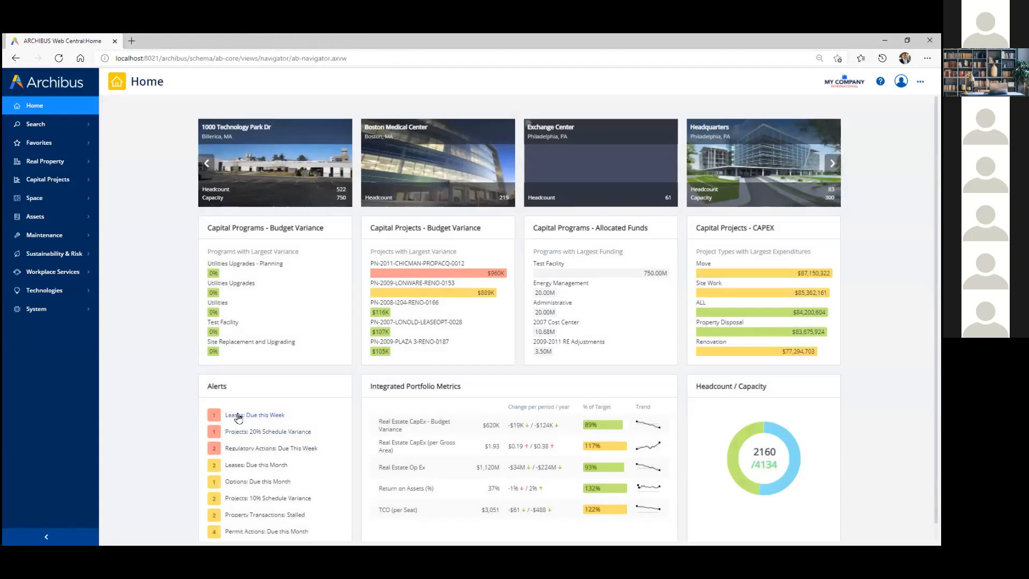
# Open the 20% schedule variance projects alert, examine the cost and schedule metrics per project, and close the report
pyautogui.click(280, 433)
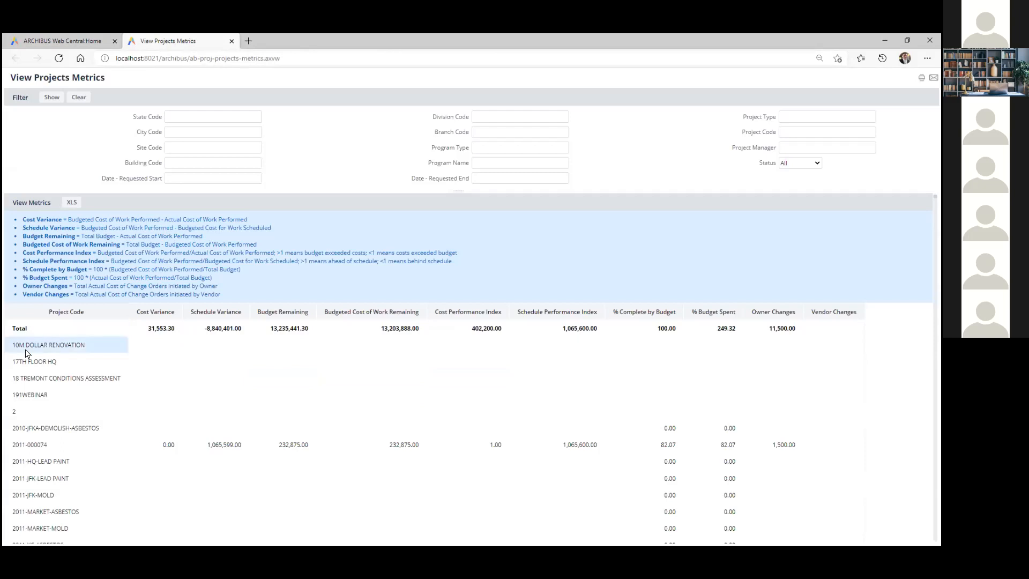
pyautogui.scroll(-3, 33, 354)
pyautogui.scroll(1, 32, 354)
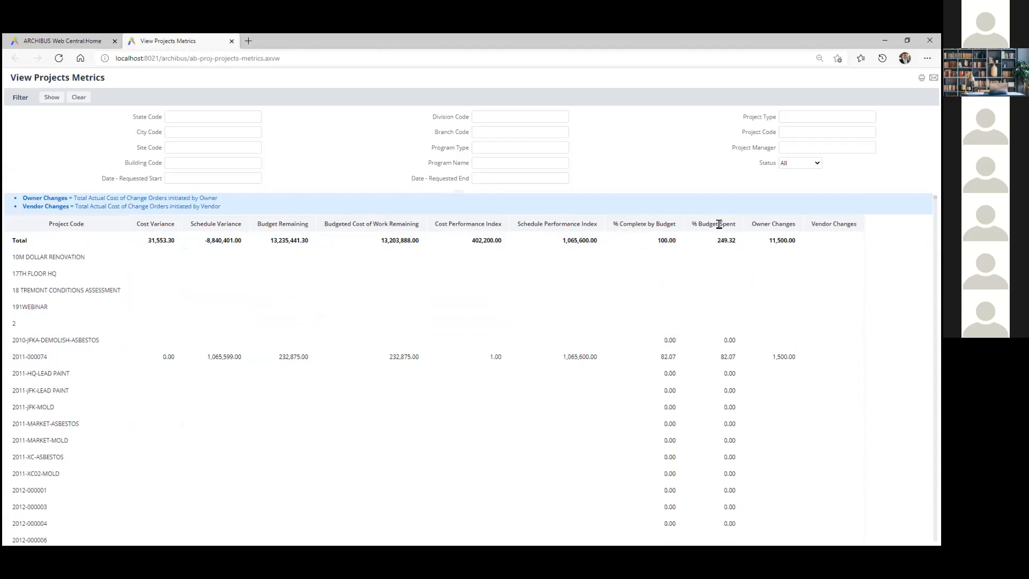
pyautogui.scroll(-2, 812, 300)
pyautogui.scroll(-20, 812, 300)
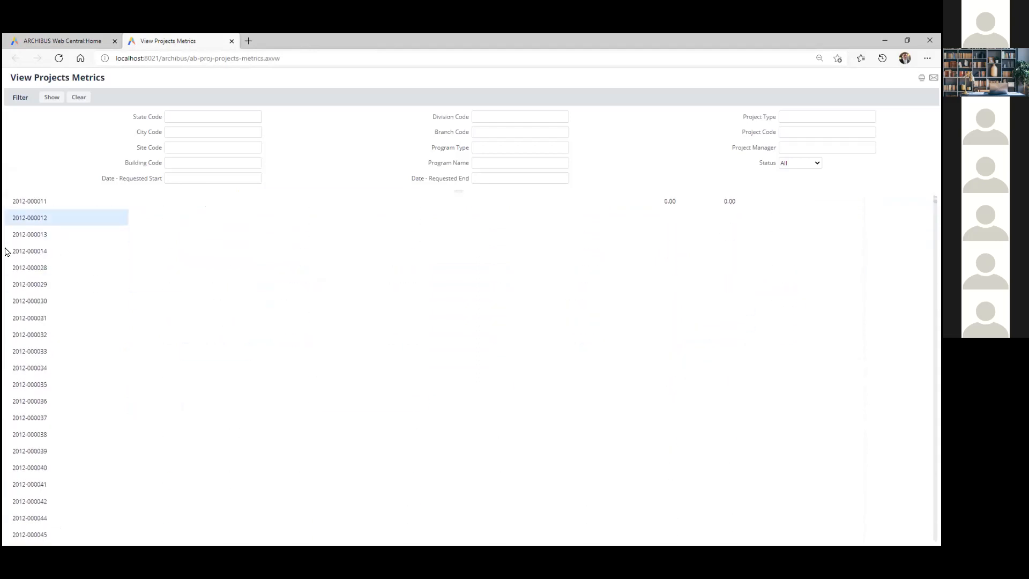
pyautogui.scroll(-3, 389, 429)
pyautogui.scroll(10, 452, 361)
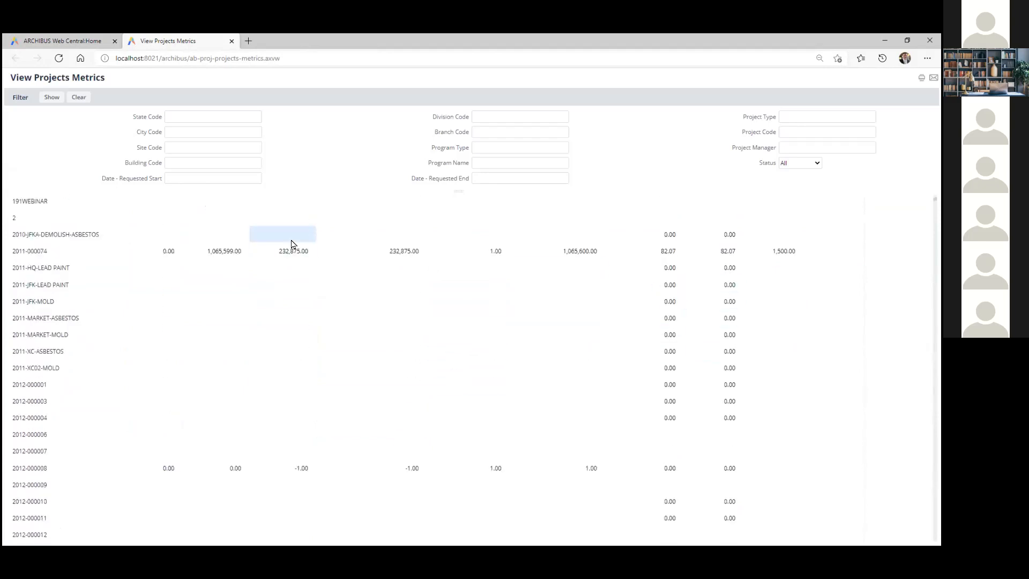
pyautogui.scroll(3, 375, 258)
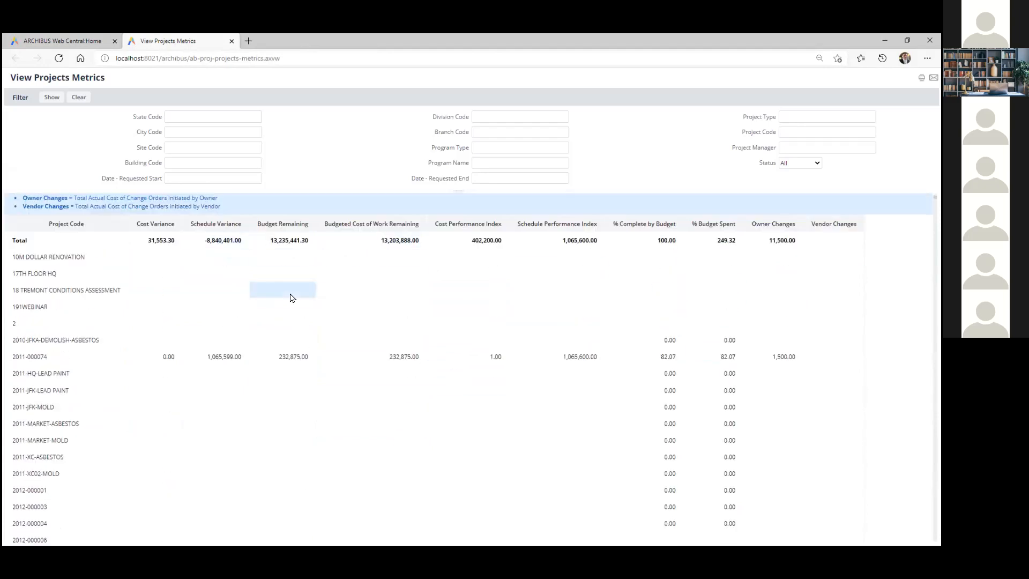
pyautogui.scroll(2, 54, 209)
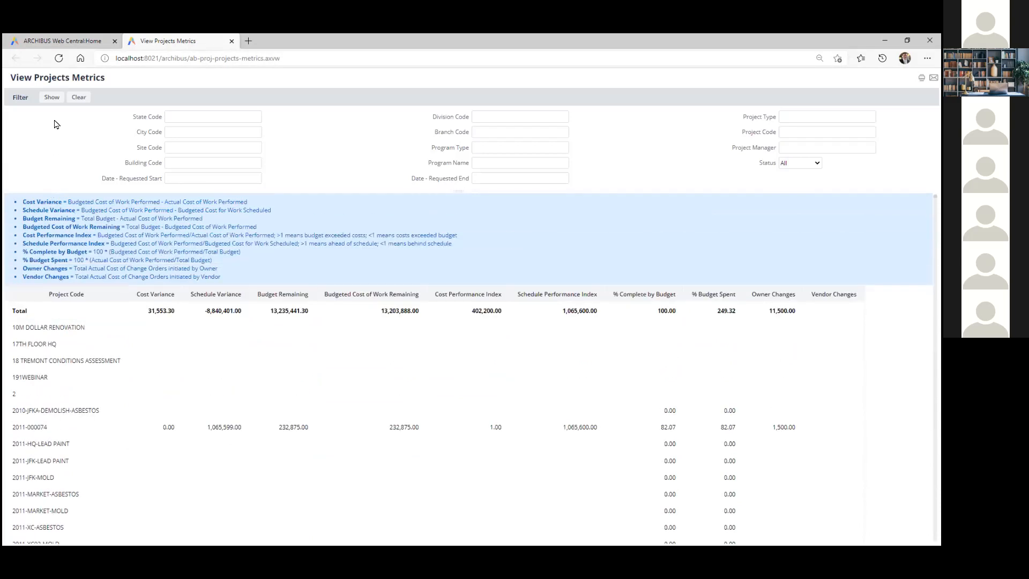
pyautogui.click(231, 41)
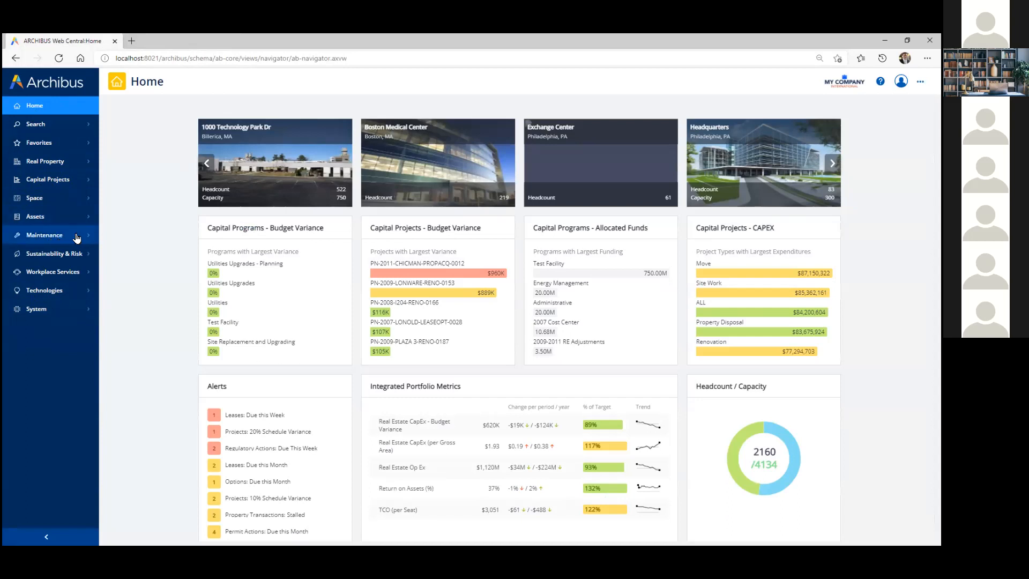
pyautogui.click(48, 254)
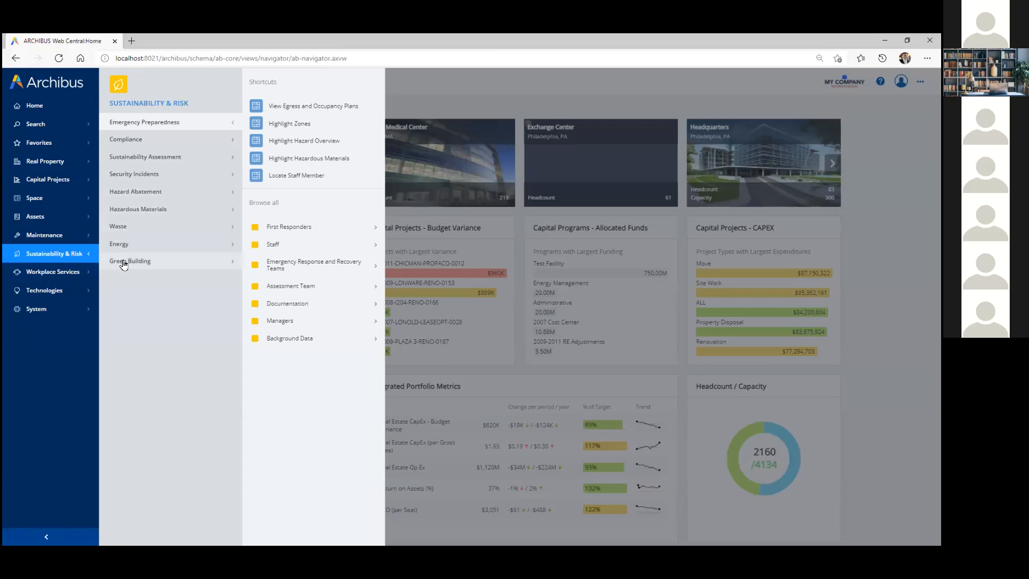
pyautogui.click(78, 273)
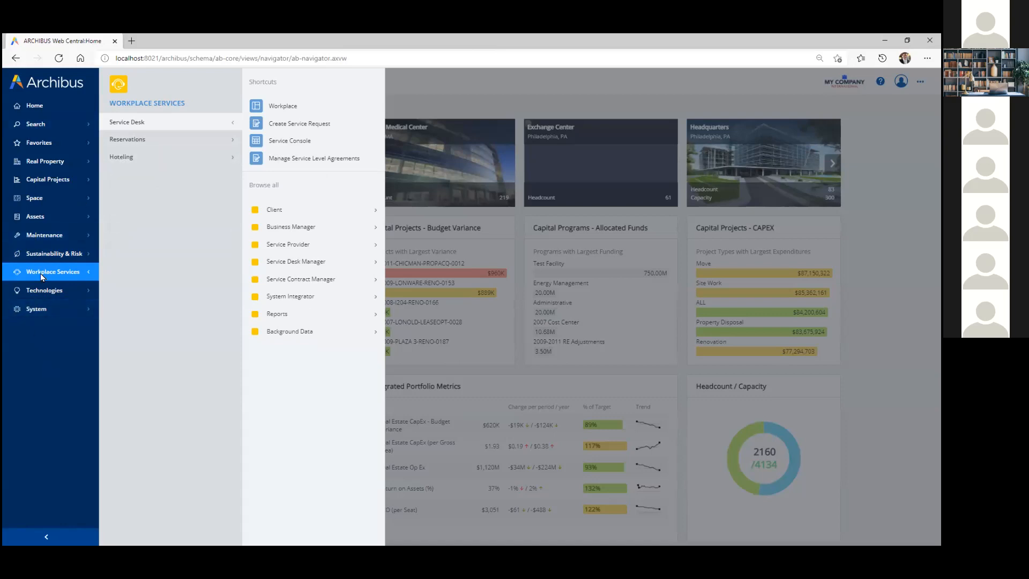
# Open the Projects Scorecard under Capital Projects and view the drilldown where both performance indexes are 1.0 to 1.1
pyautogui.click(43, 180)
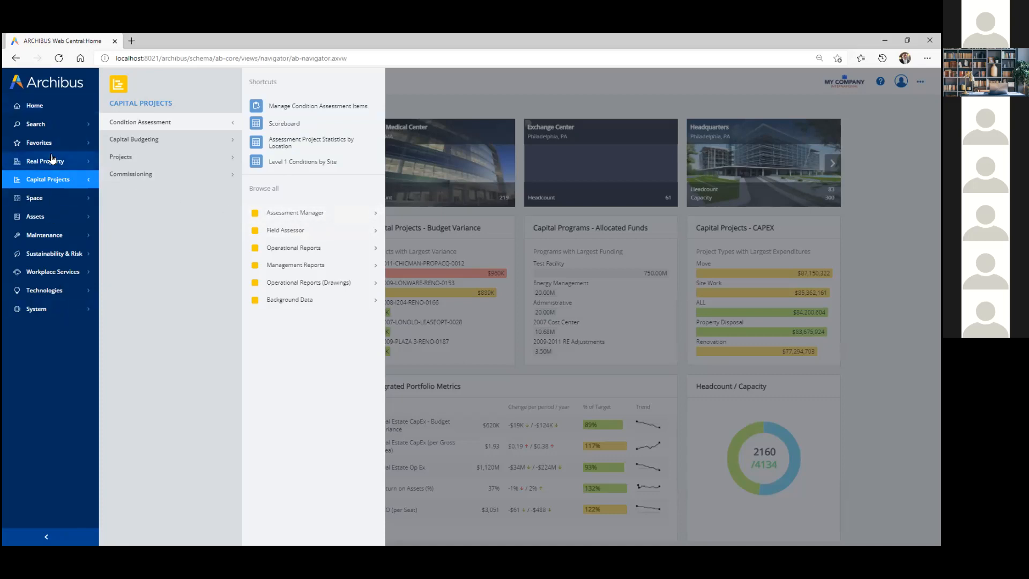
pyautogui.click(130, 158)
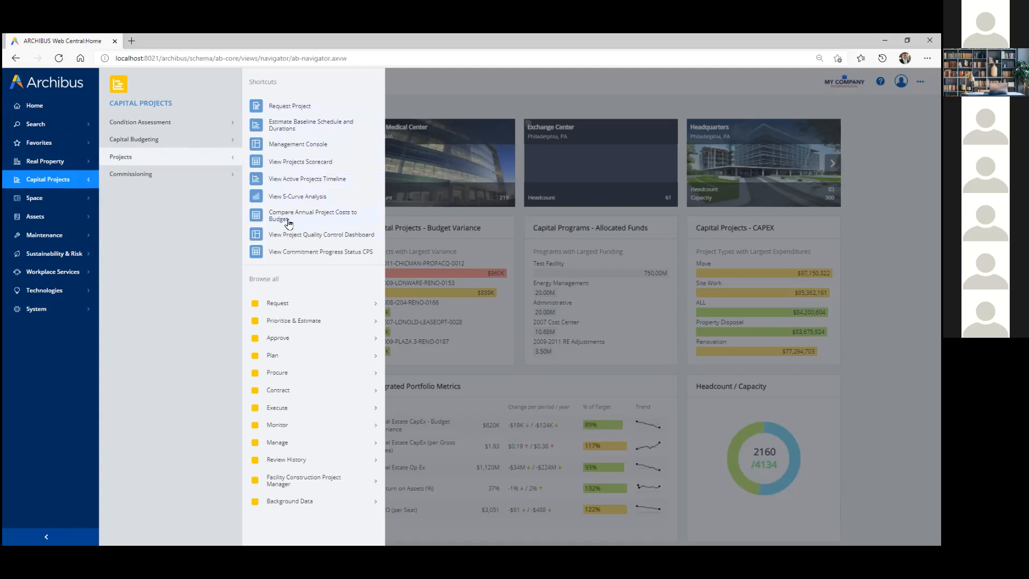
pyautogui.click(313, 164)
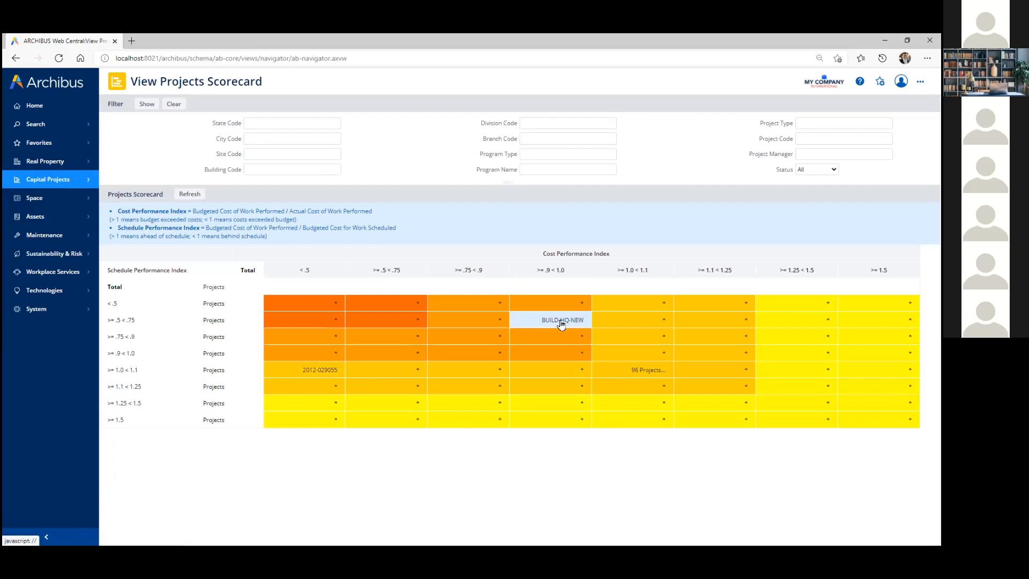
pyautogui.click(646, 372)
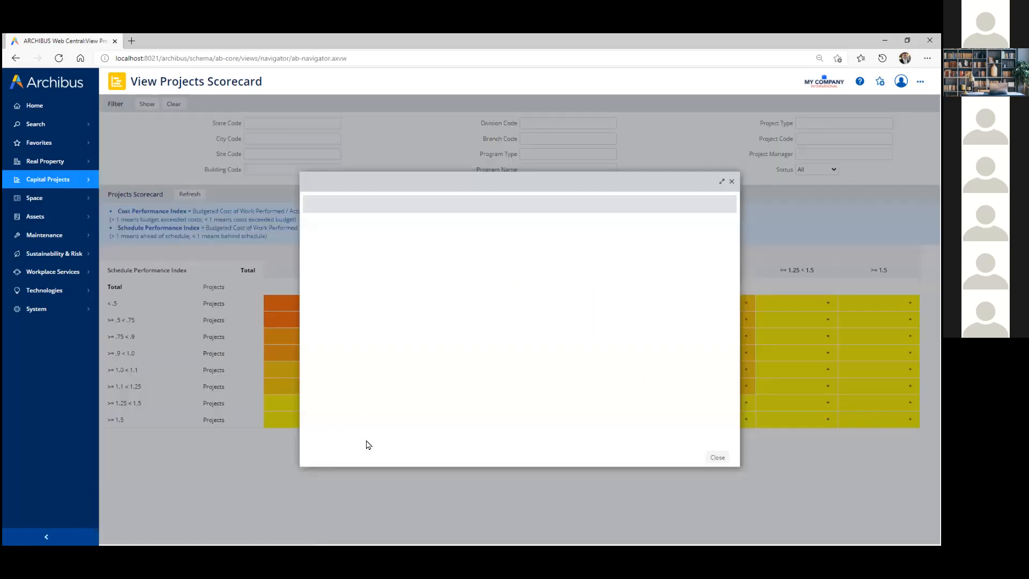
pyautogui.click(731, 182)
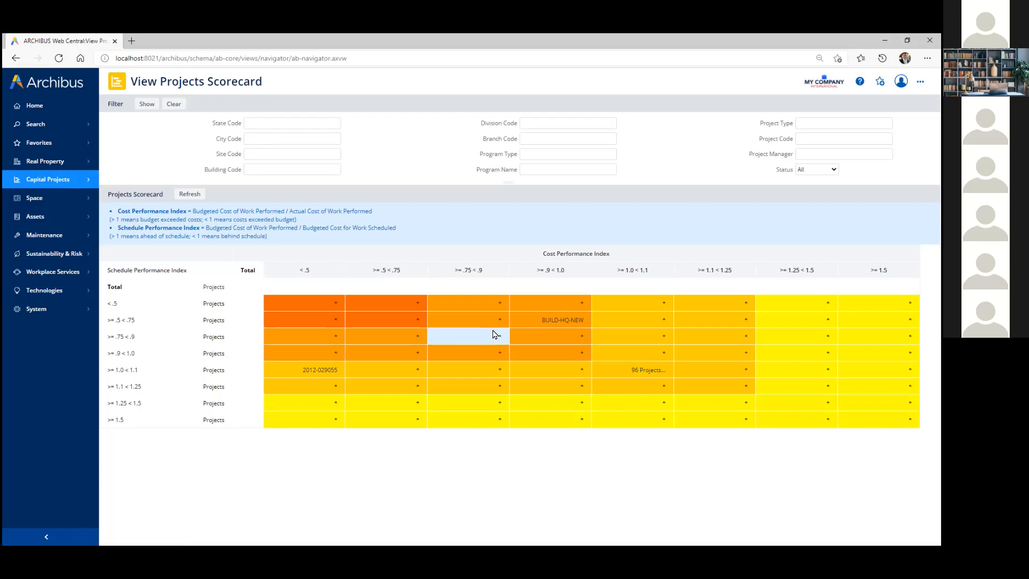
# Drill into BUILD-HQ-NEW on the scorecard, review its full project details, and close both windows
pyautogui.click(569, 324)
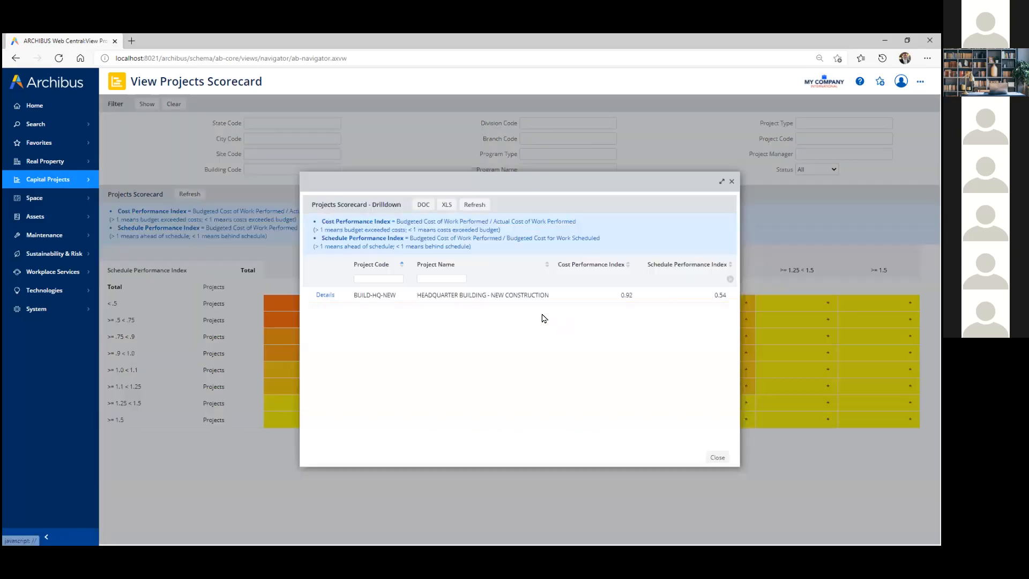
pyautogui.click(324, 295)
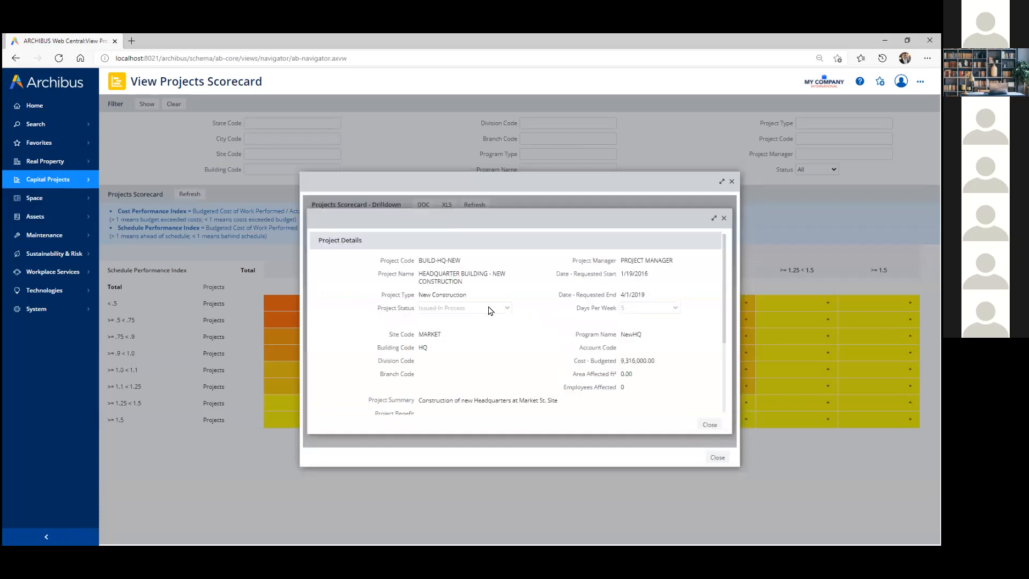
pyautogui.scroll(-1, 725, 286)
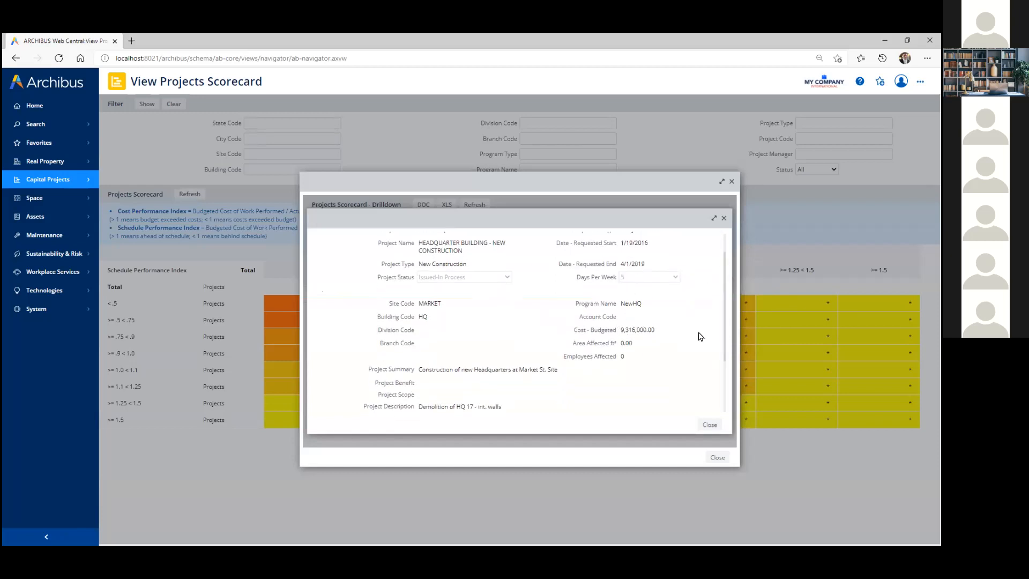
pyautogui.scroll(-3, 723, 332)
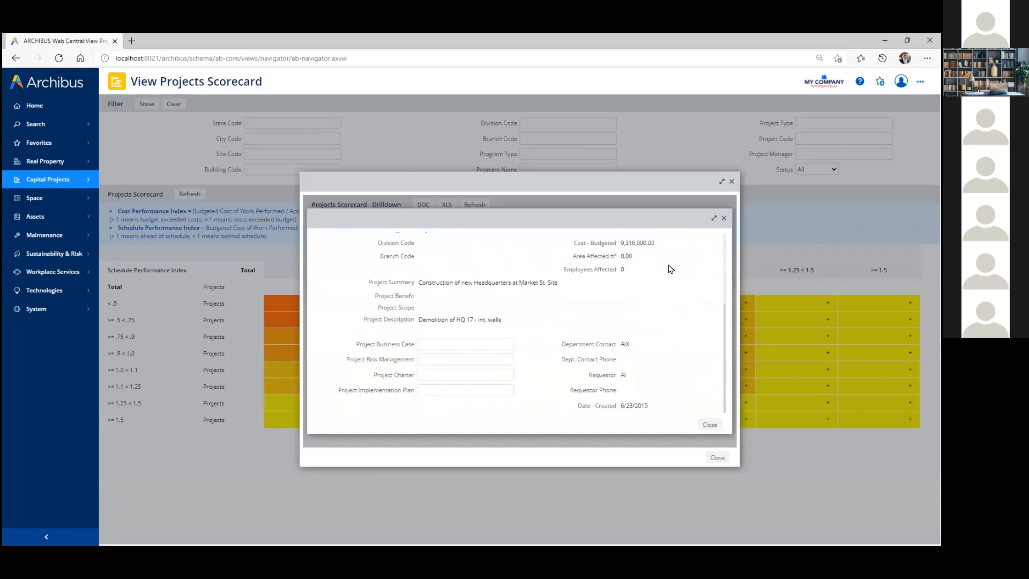
pyautogui.click(724, 217)
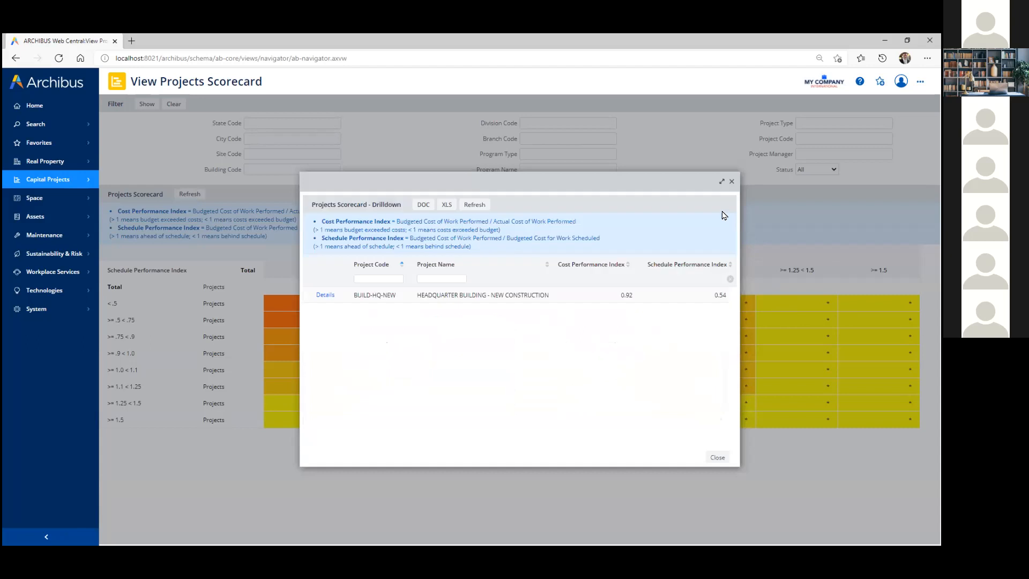
pyautogui.click(732, 181)
# Open the Project Quality Control Dashboard and inspect the project status and overdue/on-time charts
pyautogui.click(59, 182)
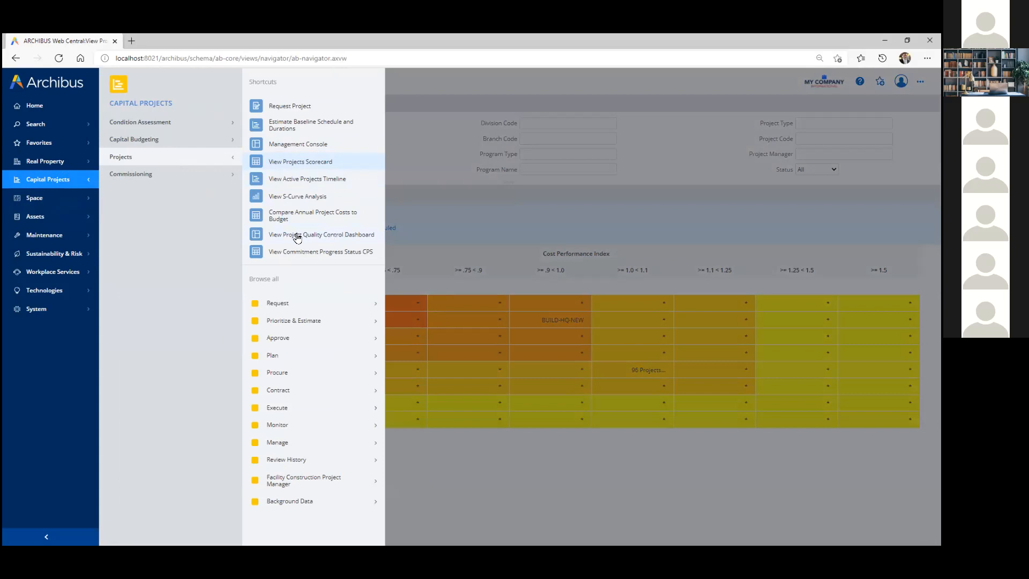
pyautogui.click(338, 236)
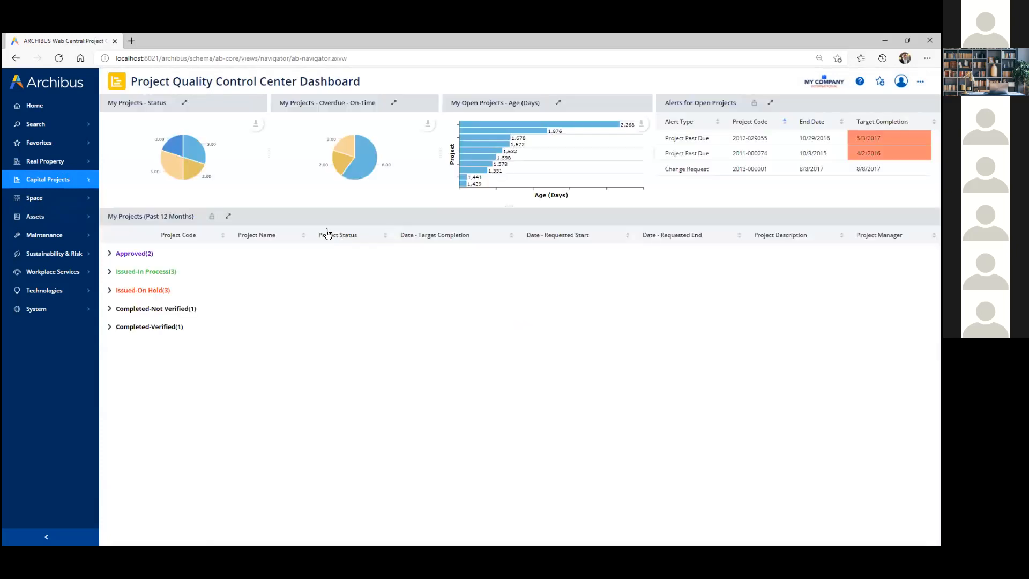
pyautogui.moveTo(189, 150)
pyautogui.moveTo(177, 173)
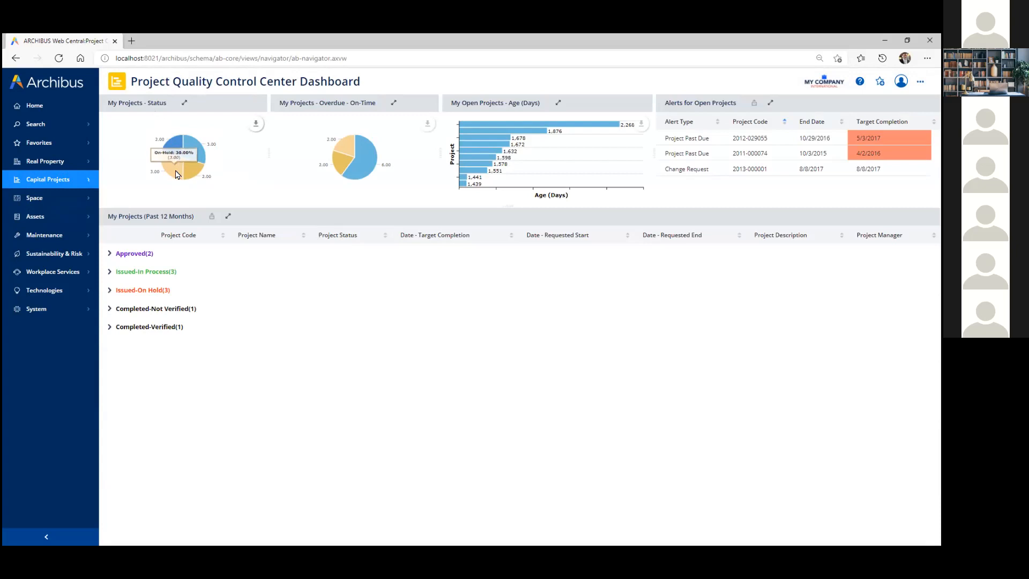
pyautogui.moveTo(345, 150)
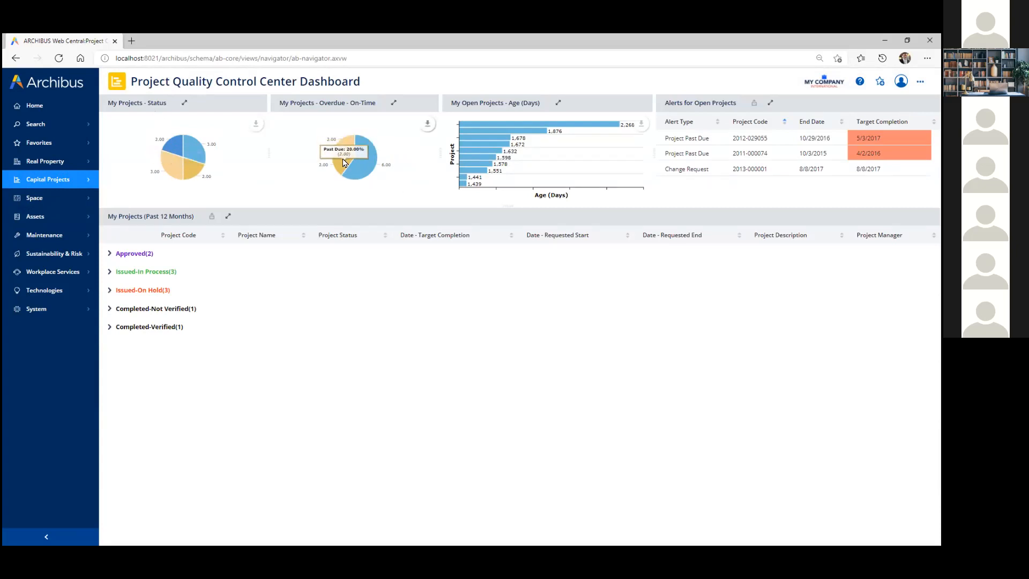
# Inspect the ages of individual projects in the My Open Projects chart and review the open project alerts
pyautogui.moveTo(528, 129)
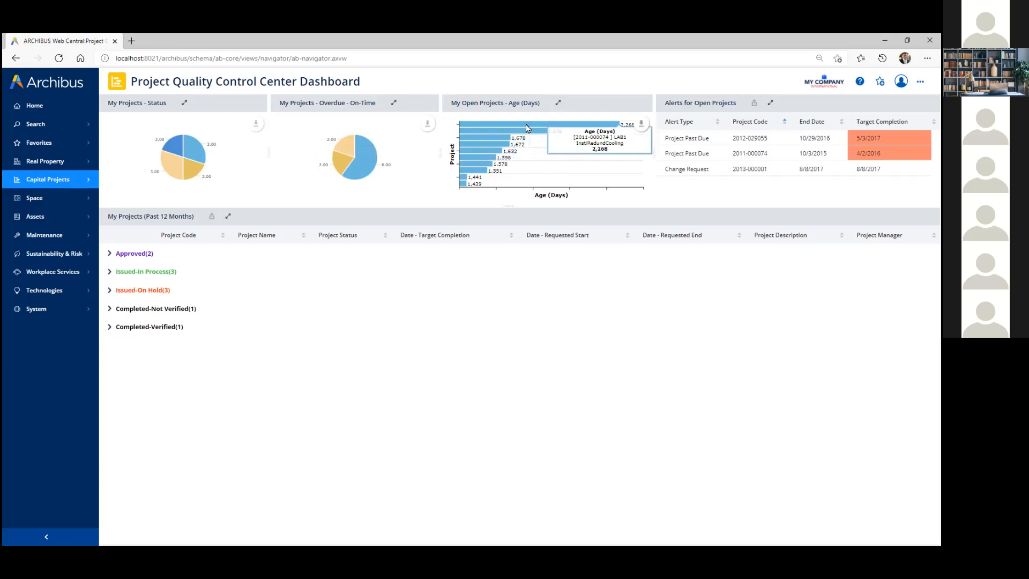
pyautogui.moveTo(490, 135)
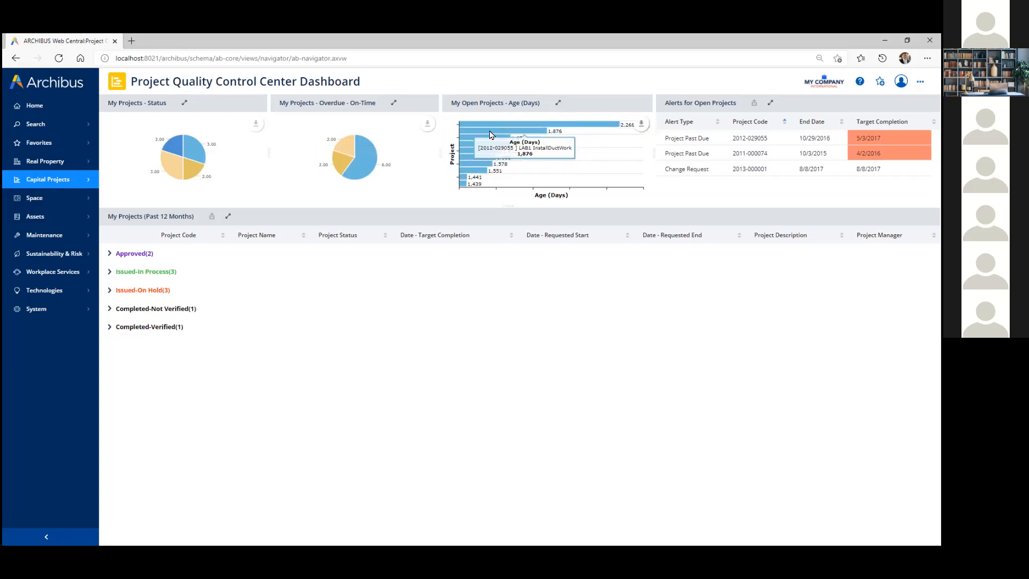
pyautogui.moveTo(597, 127)
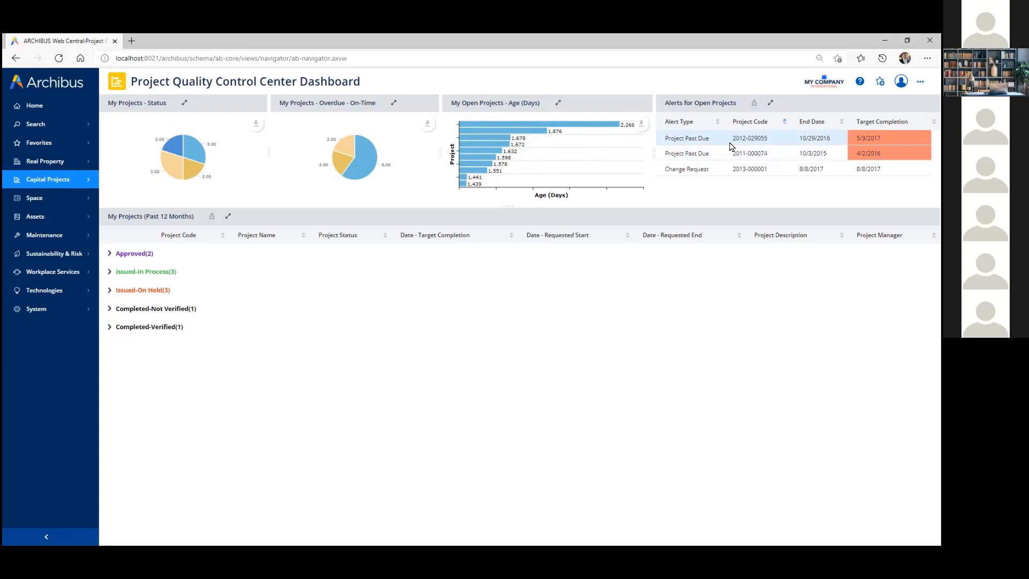
# Expand the Approved, Issued-In Process, Issued-On Hold and Completed-Not Verified groups, view the status form for LAB1 FixMoistureProblem, and close it
pyautogui.click(110, 256)
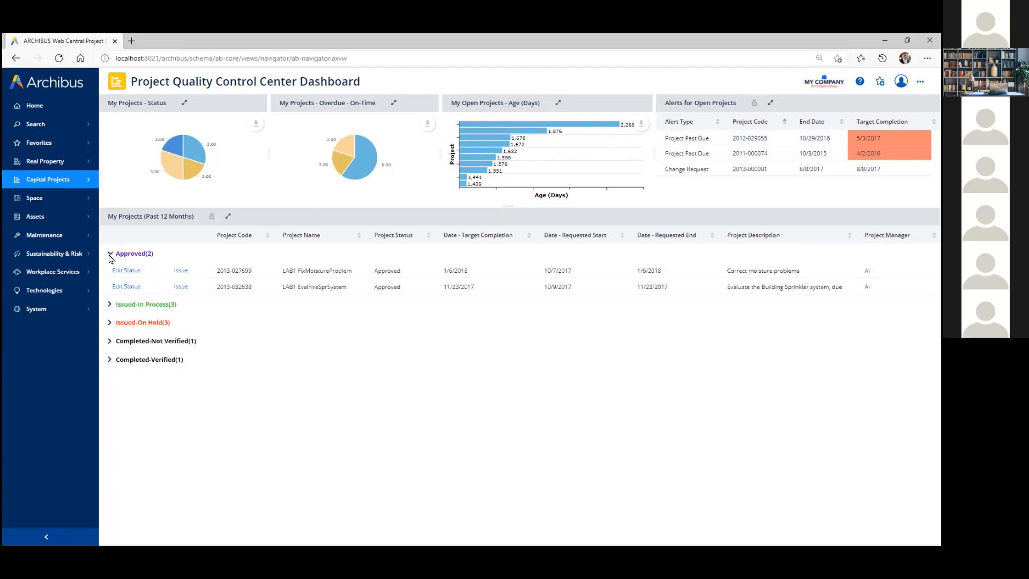
pyautogui.click(109, 305)
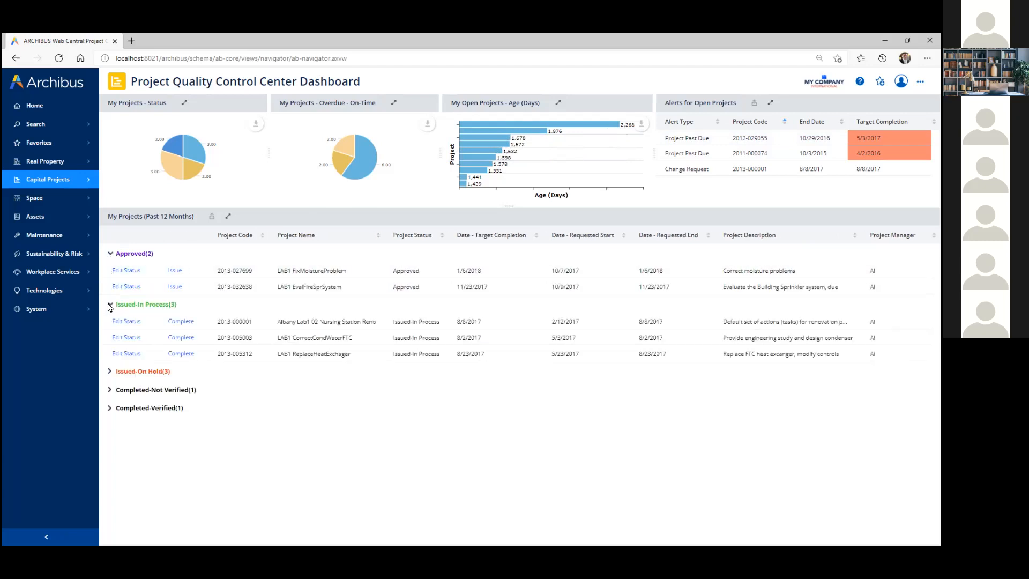
pyautogui.click(108, 372)
pyautogui.click(110, 439)
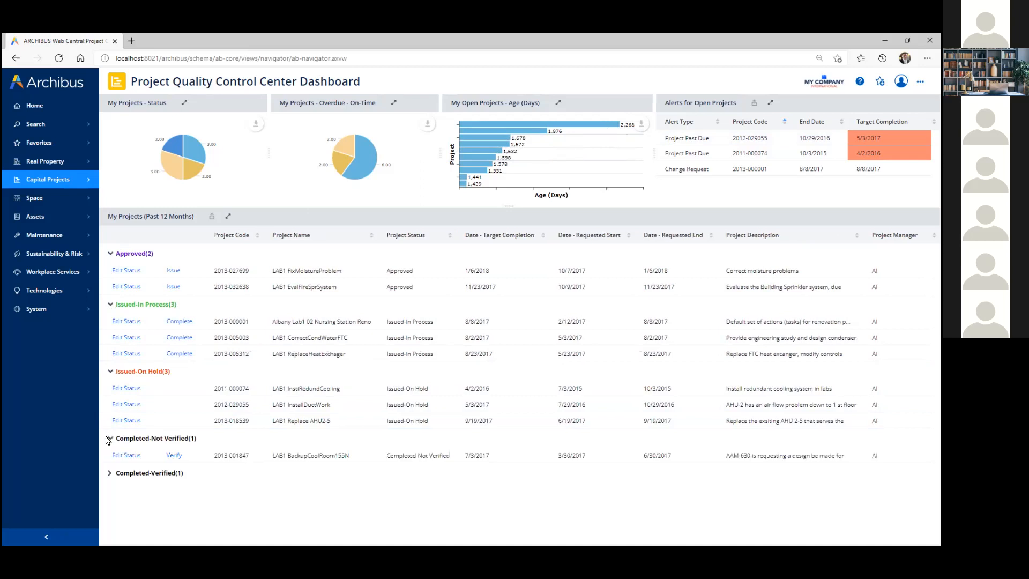
pyautogui.moveTo(459, 161)
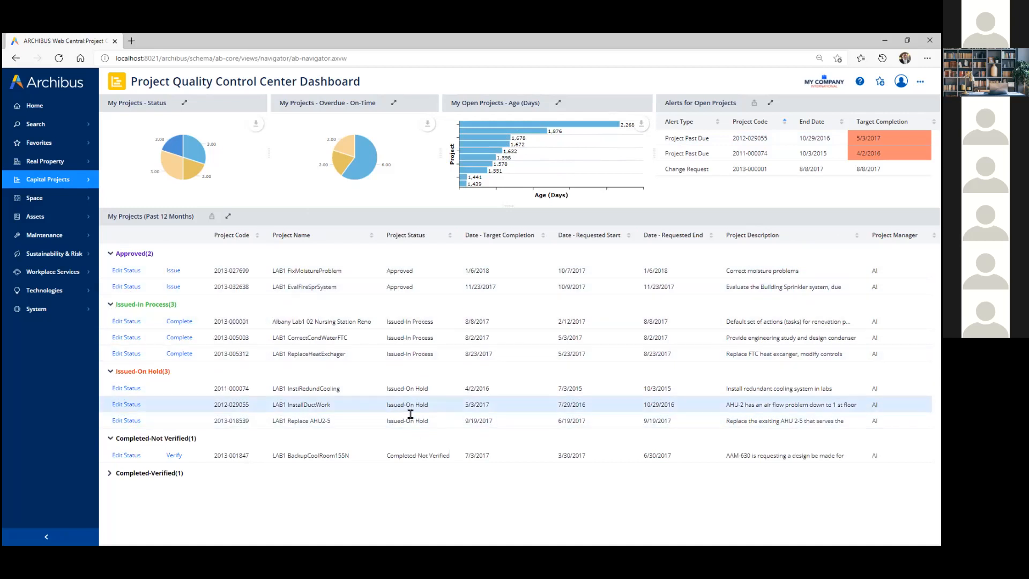
pyautogui.click(125, 272)
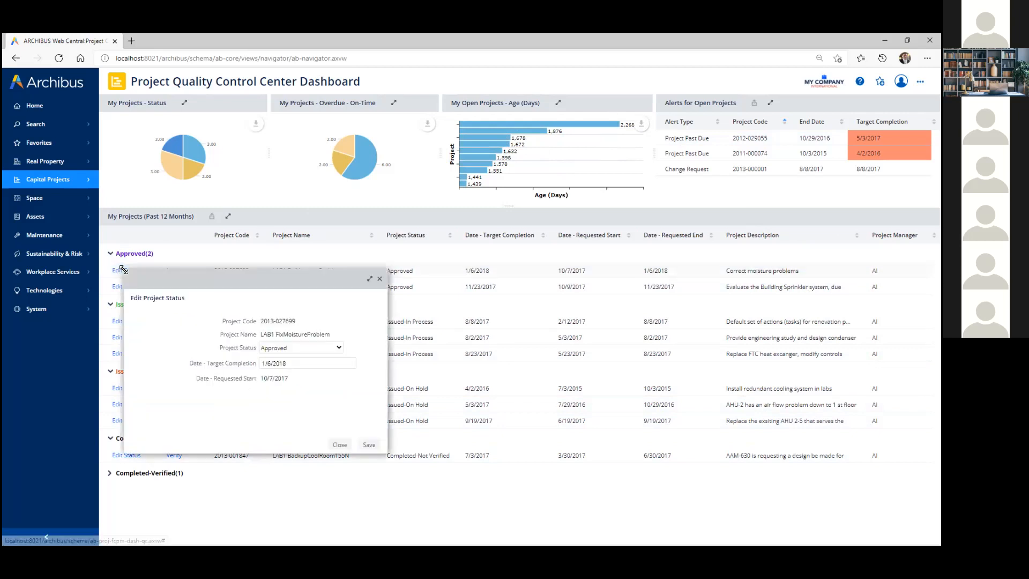
pyautogui.click(378, 280)
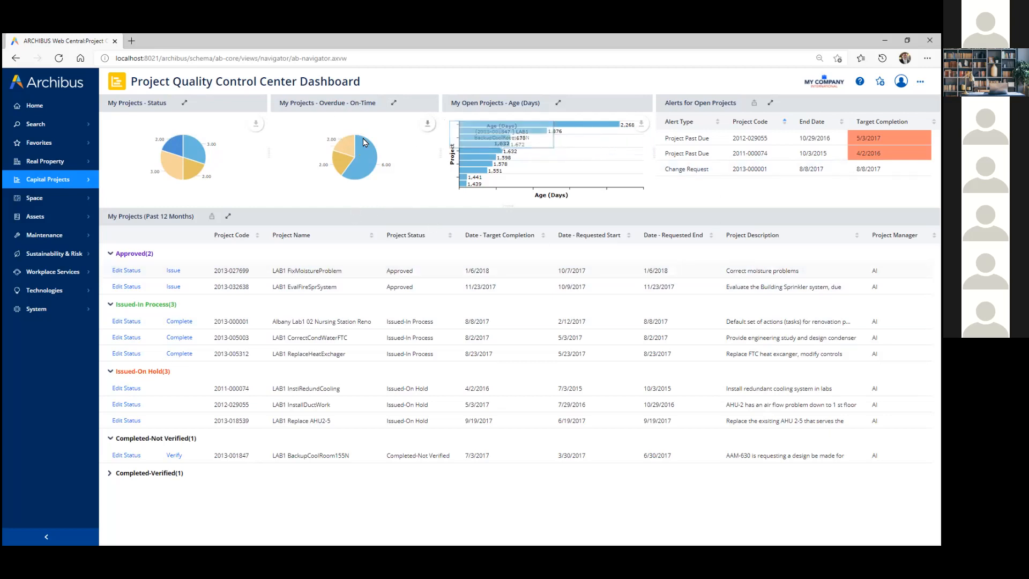
# Open the Commitment Progress Status report under Capital Projects and view its alert types and project status filter options
pyautogui.click(59, 180)
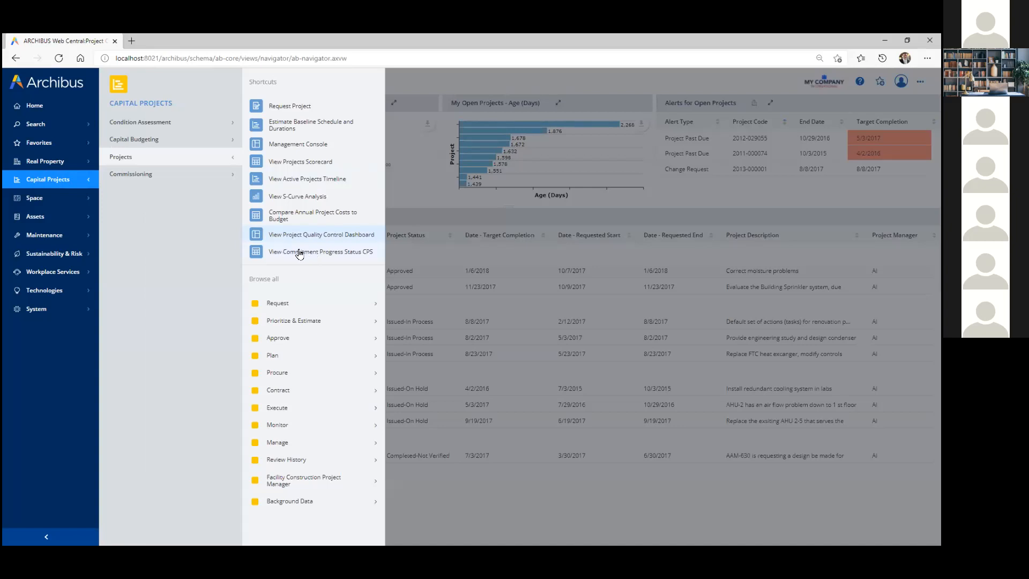
pyautogui.click(300, 253)
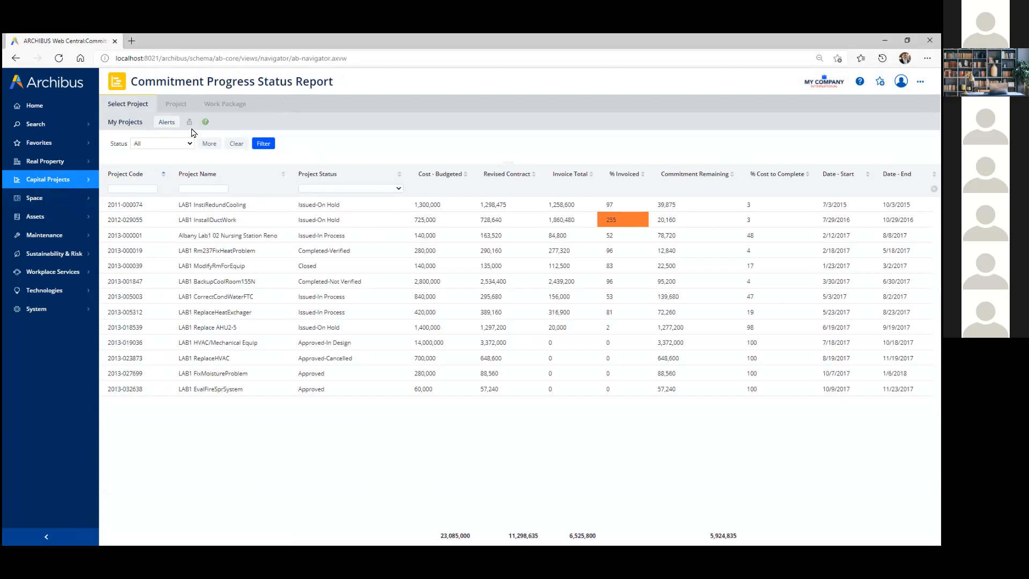
pyautogui.click(164, 124)
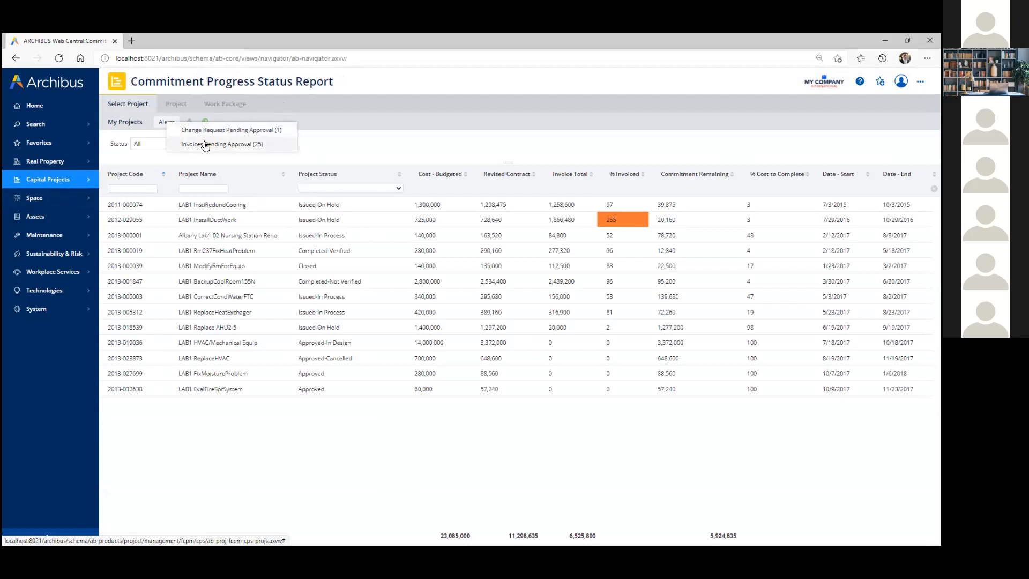
pyautogui.click(288, 144)
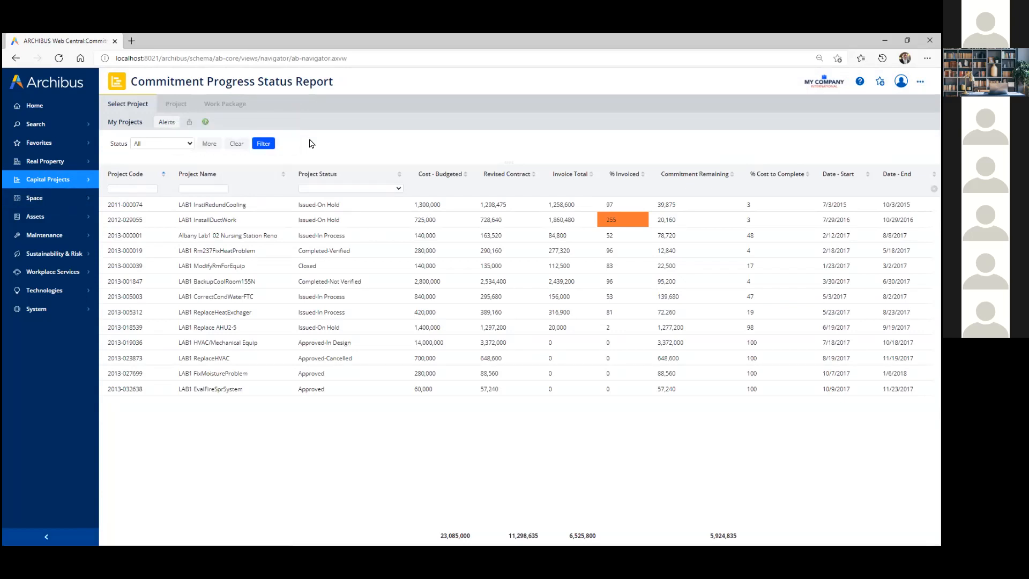
pyautogui.click(191, 144)
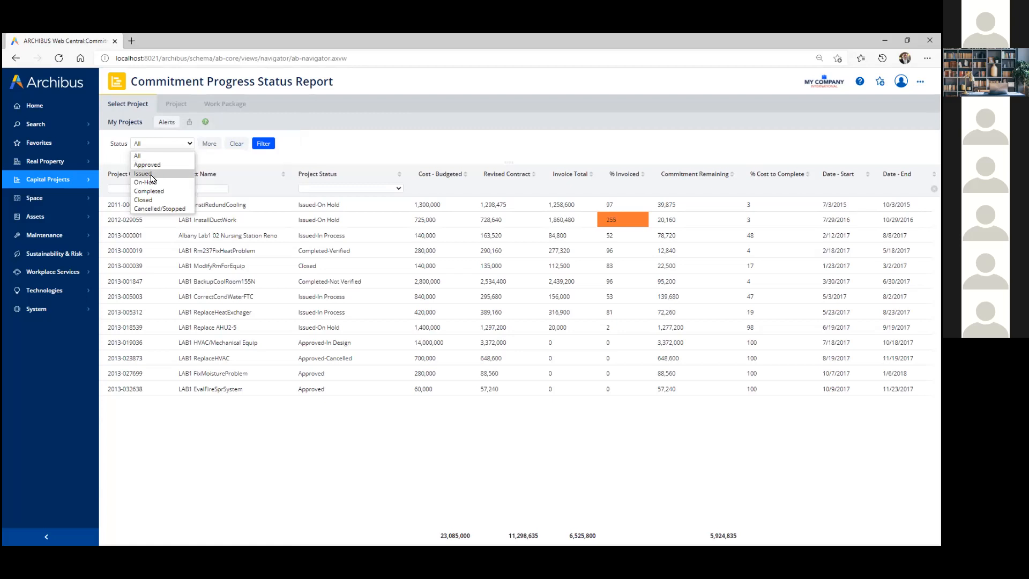
pyautogui.click(337, 156)
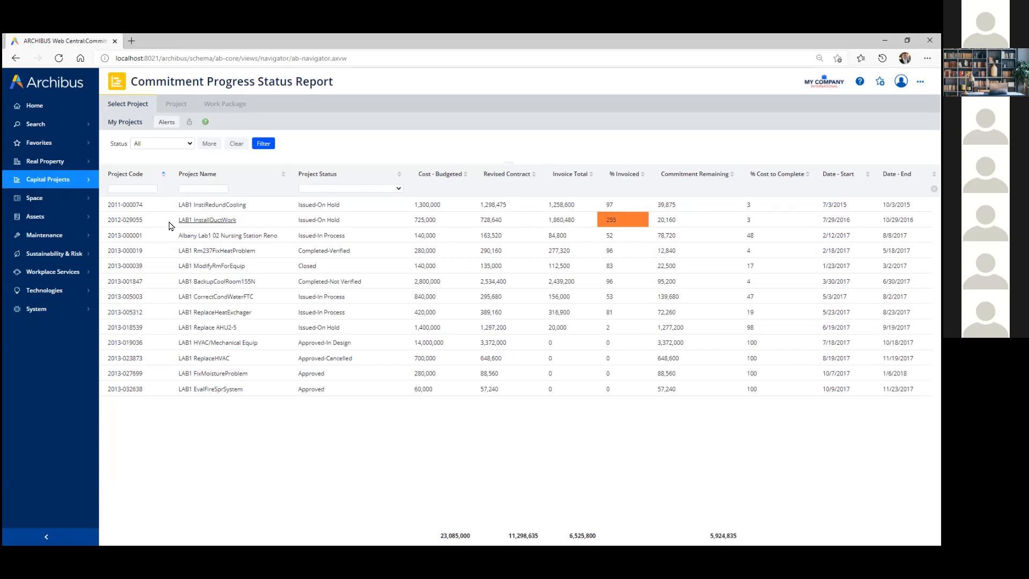
pyautogui.click(127, 221)
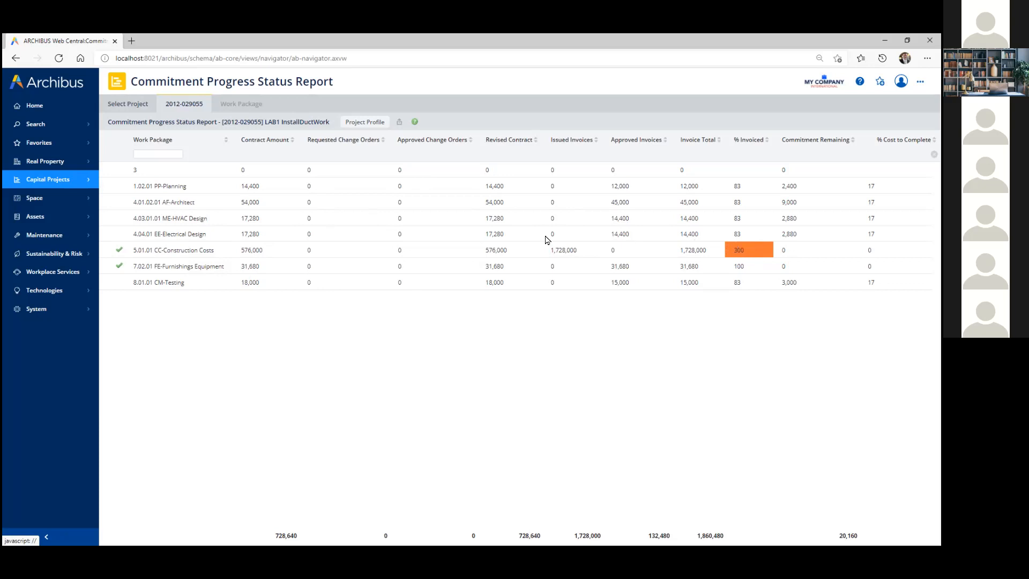
pyautogui.click(154, 251)
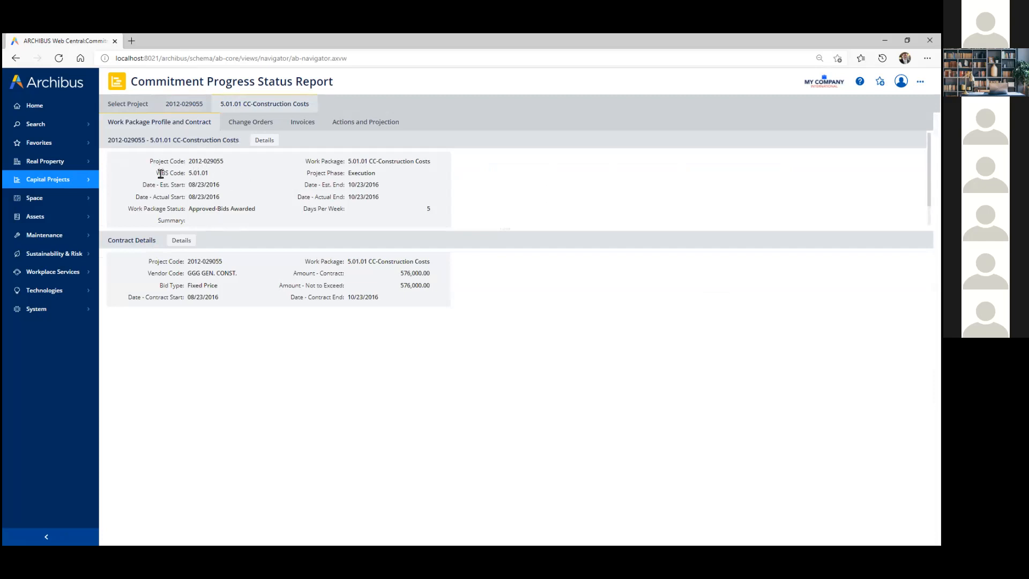
pyautogui.click(181, 240)
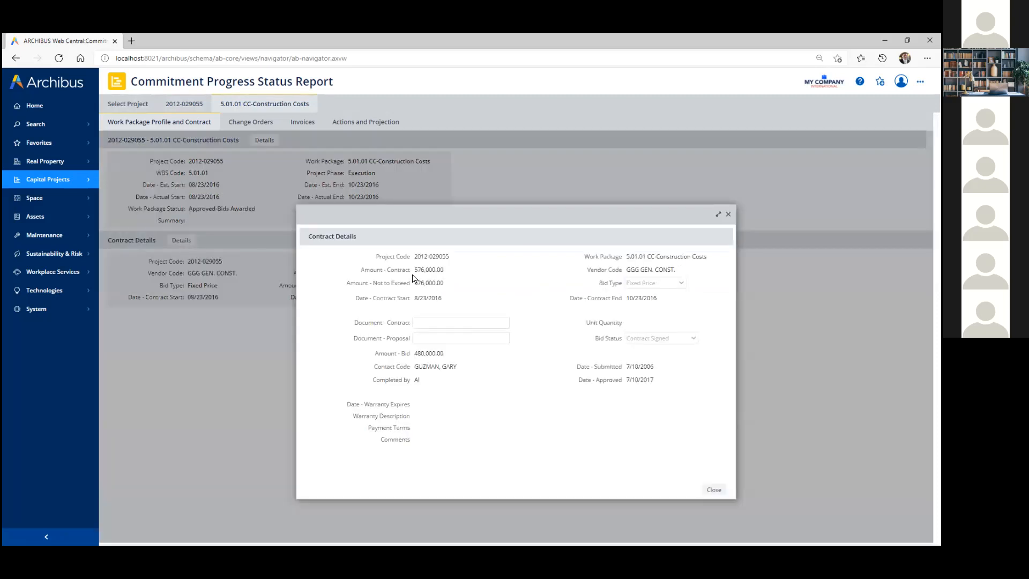
pyautogui.moveTo(414, 270); pyautogui.dragTo(455, 273)
pyautogui.click(417, 355)
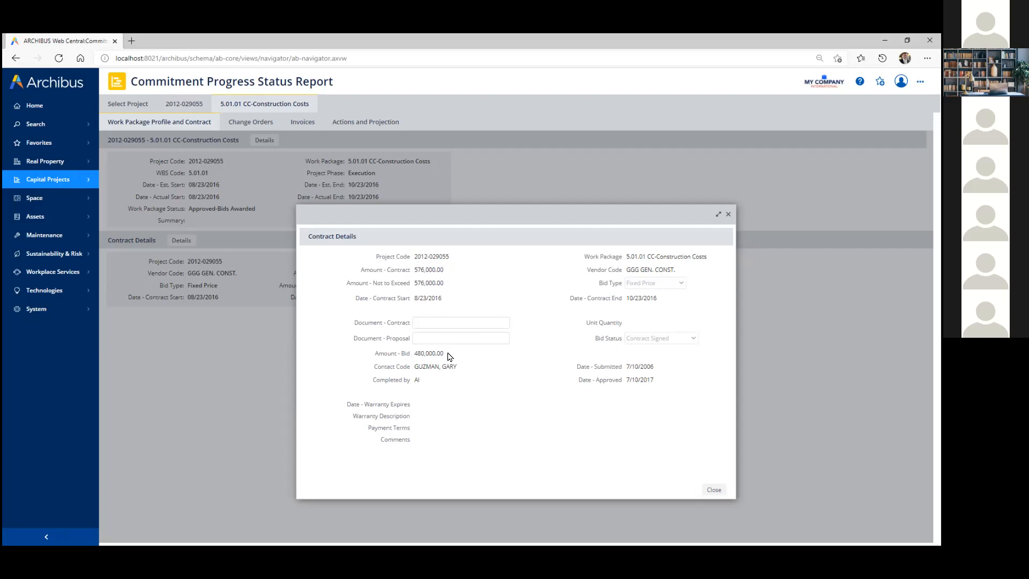
pyautogui.click(728, 214)
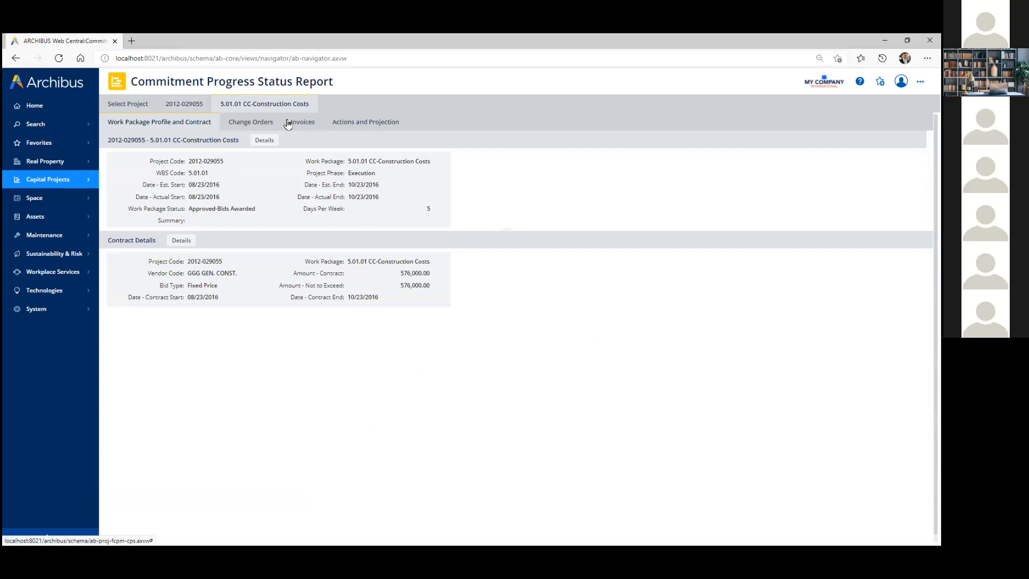
# Look through the work package's change orders, invoices, and actions and projection
pyautogui.click(252, 127)
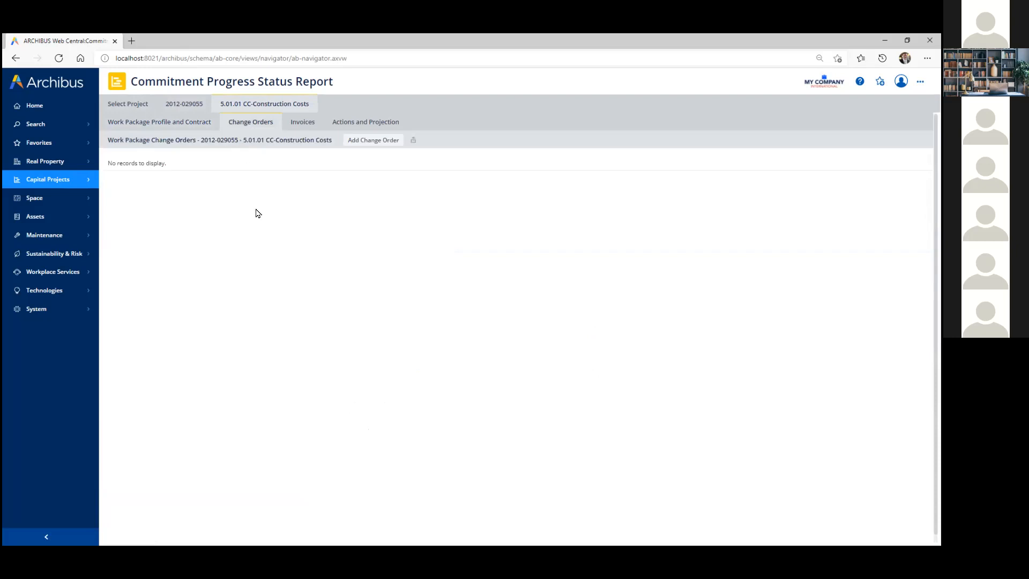
pyautogui.click(303, 122)
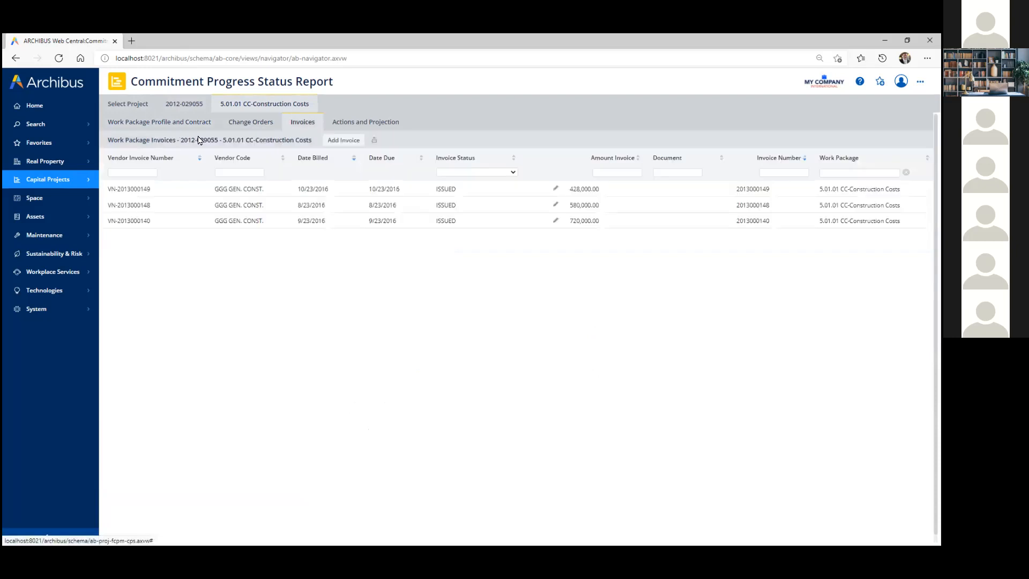
pyautogui.click(348, 126)
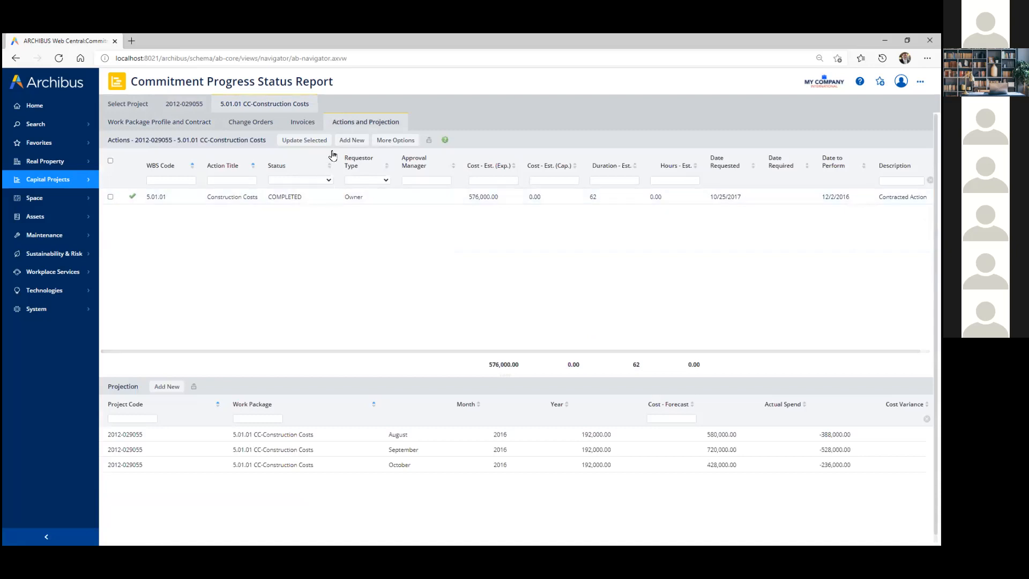
# Open the work package invoice billed 10/23/2016, widen its window to review the amounts, and close it
pyautogui.click(302, 122)
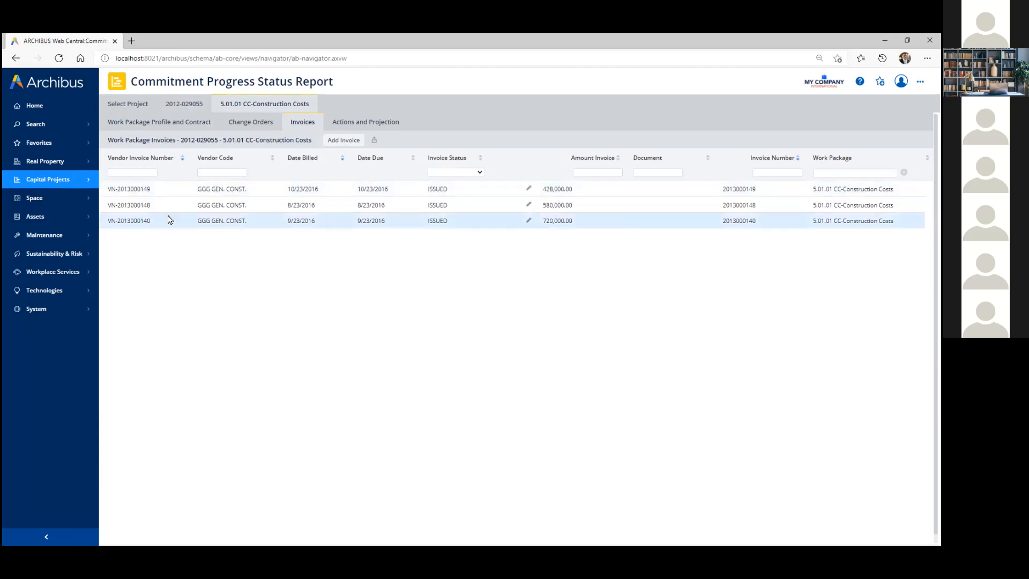
pyautogui.click(131, 189)
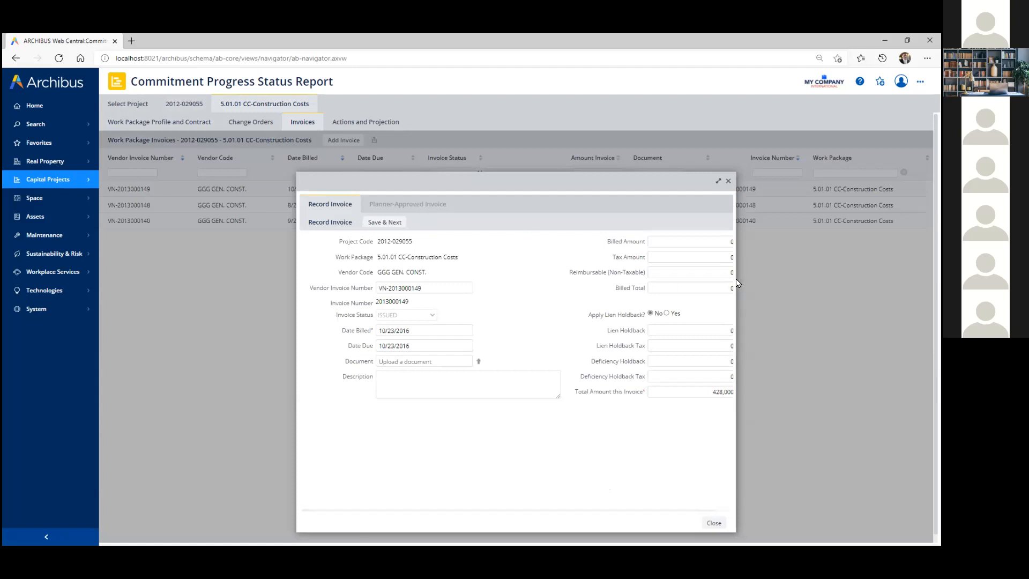
pyautogui.moveTo(736, 286); pyautogui.dragTo(840, 291)
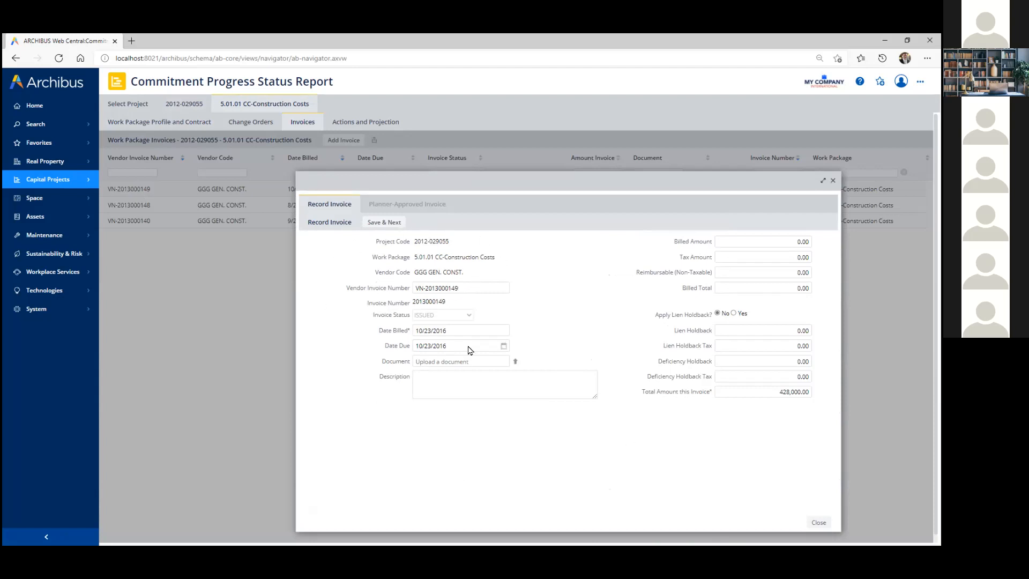
pyautogui.click(832, 183)
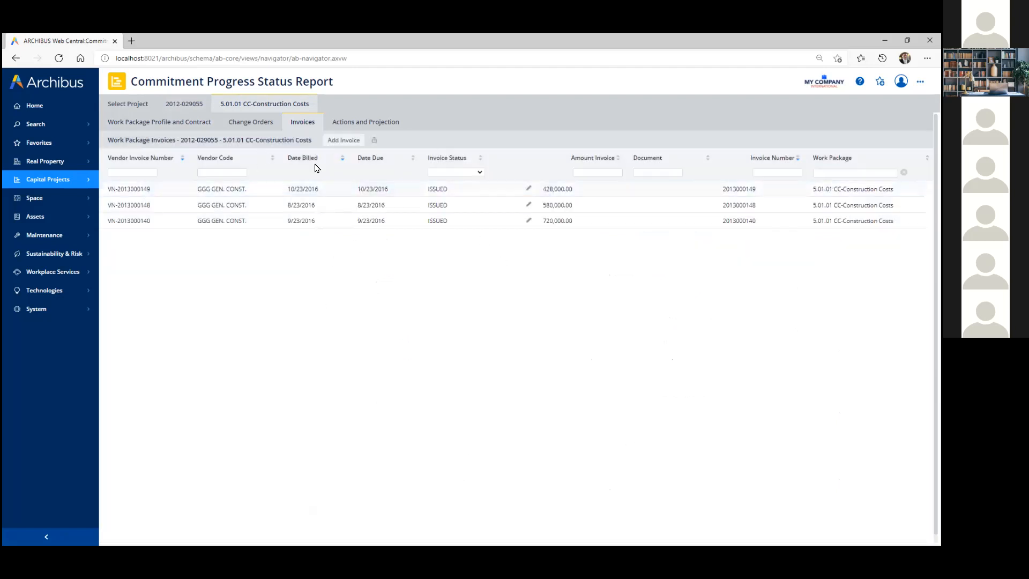
# Review the Construction Costs action's percent complete, date to perform and costs, close it, and return to the report's project list
pyautogui.click(353, 122)
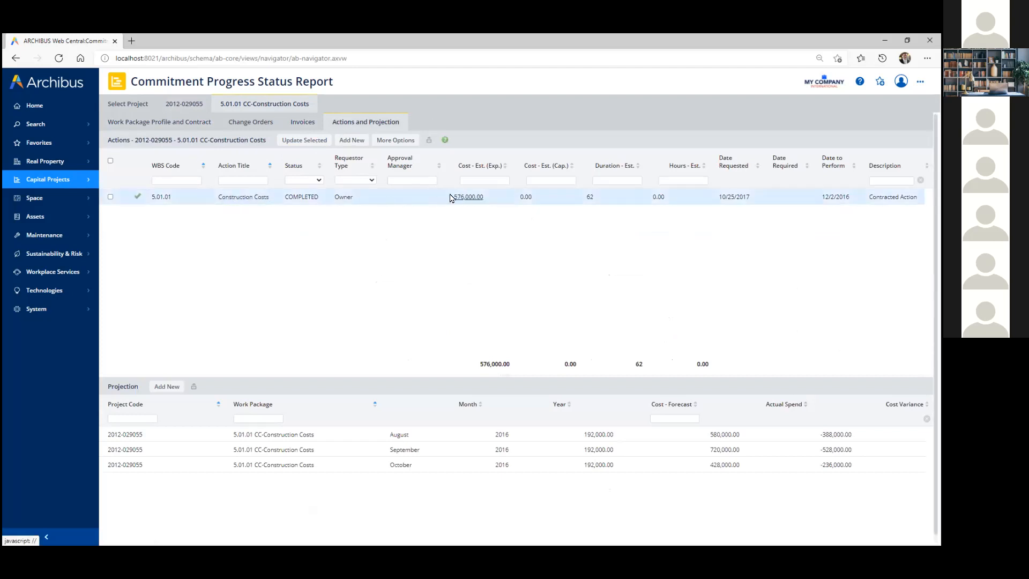
pyautogui.click(244, 198)
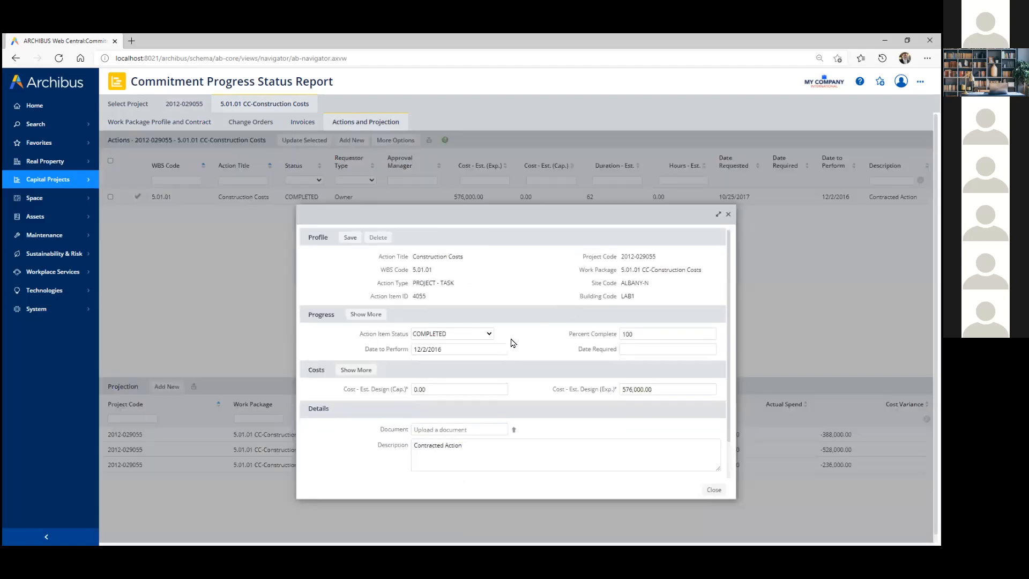
pyautogui.click(631, 332)
pyautogui.moveTo(442, 349); pyautogui.dragTo(413, 349)
pyautogui.scroll(-1, 729, 336)
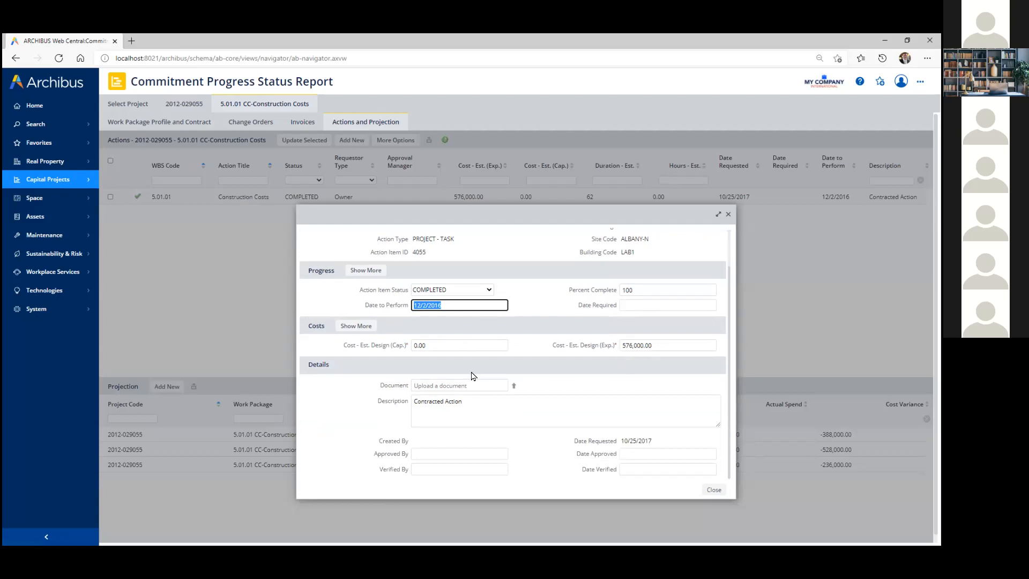
pyautogui.click(727, 215)
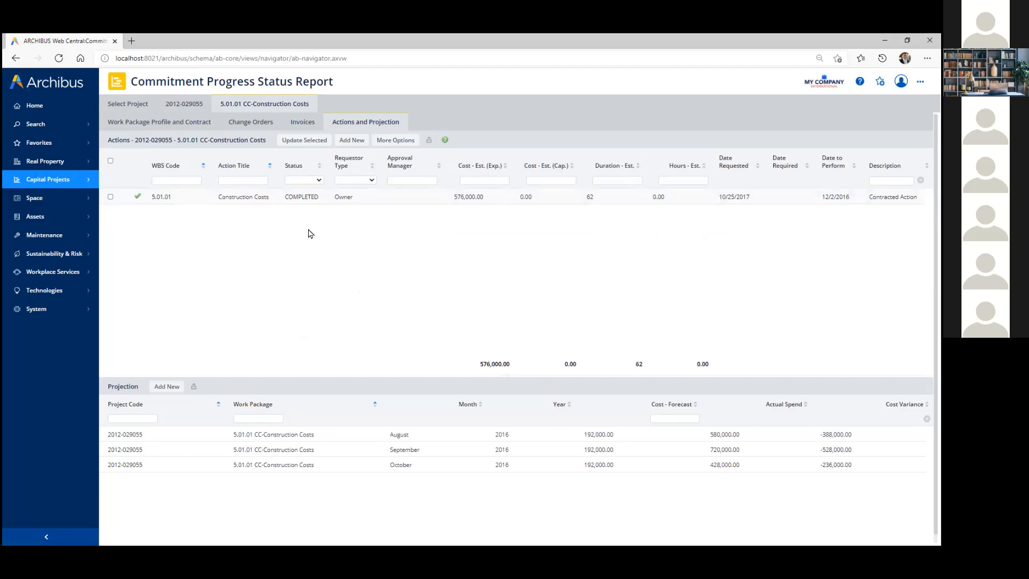
pyautogui.click(127, 103)
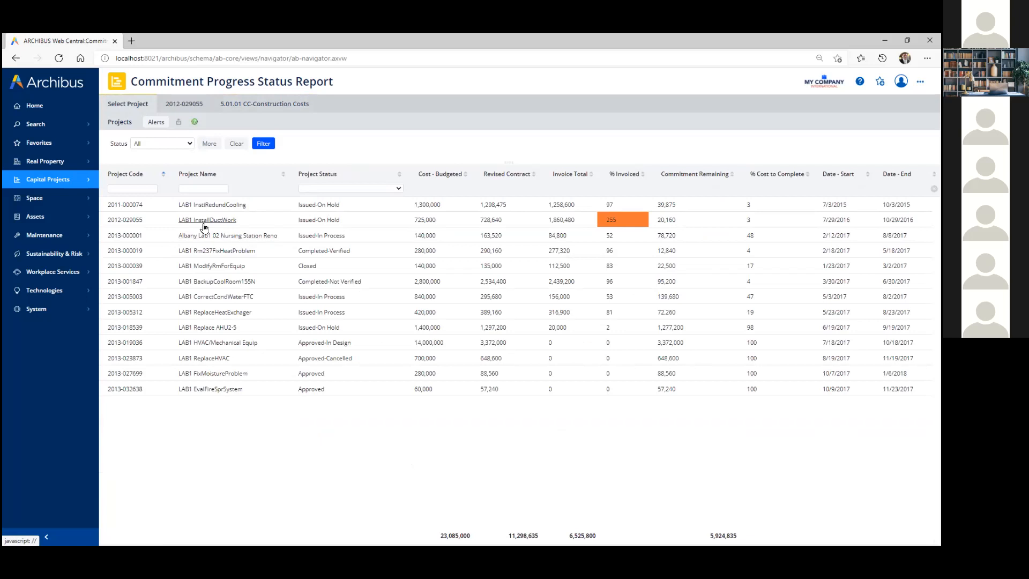
# Open the Management Console under Capital Projects and collapse the main navigation to widen the project summary
pyautogui.click(61, 179)
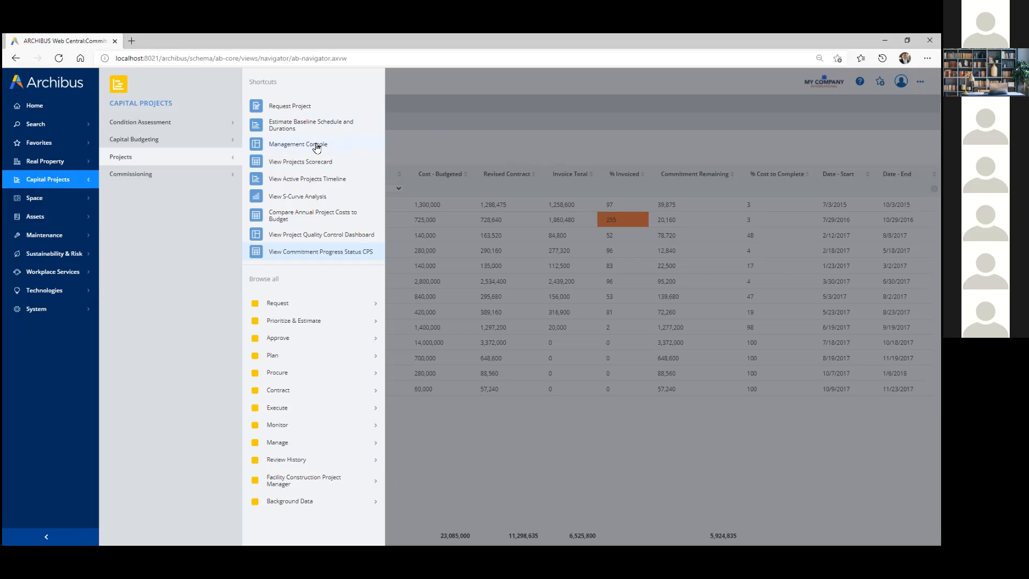
pyautogui.click(317, 148)
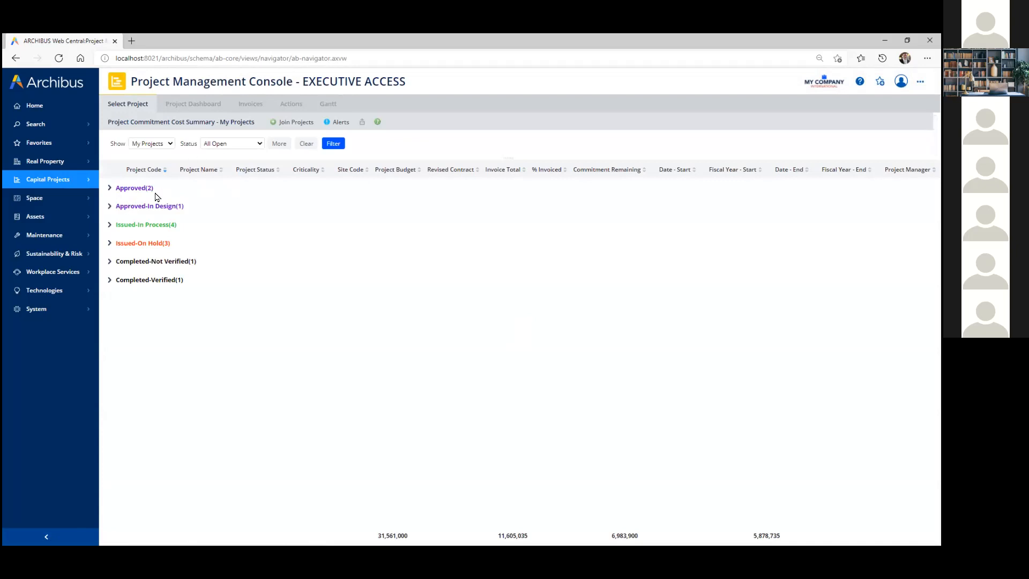
pyautogui.click(46, 537)
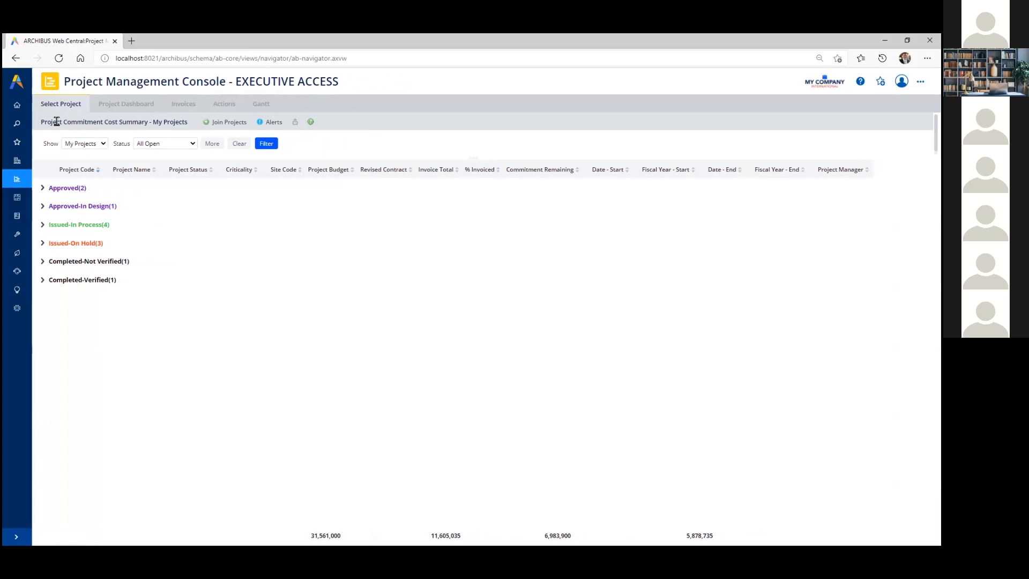
pyautogui.moveTo(45, 125); pyautogui.dragTo(151, 126)
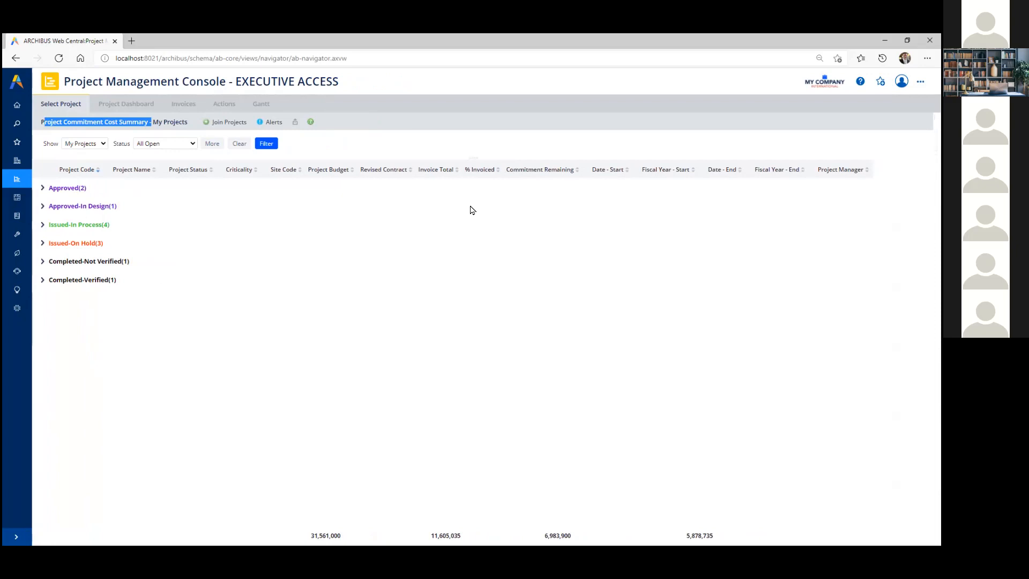
pyautogui.click(354, 142)
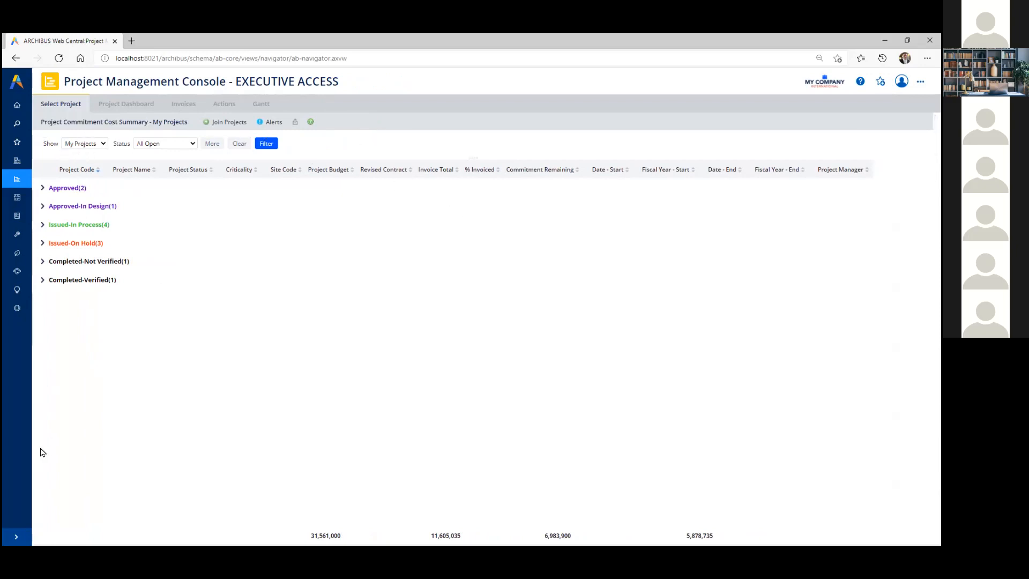
# Filter the project summary to show All projects, look through the Approved and Issued-In Process groups, and collapse them
pyautogui.click(104, 144)
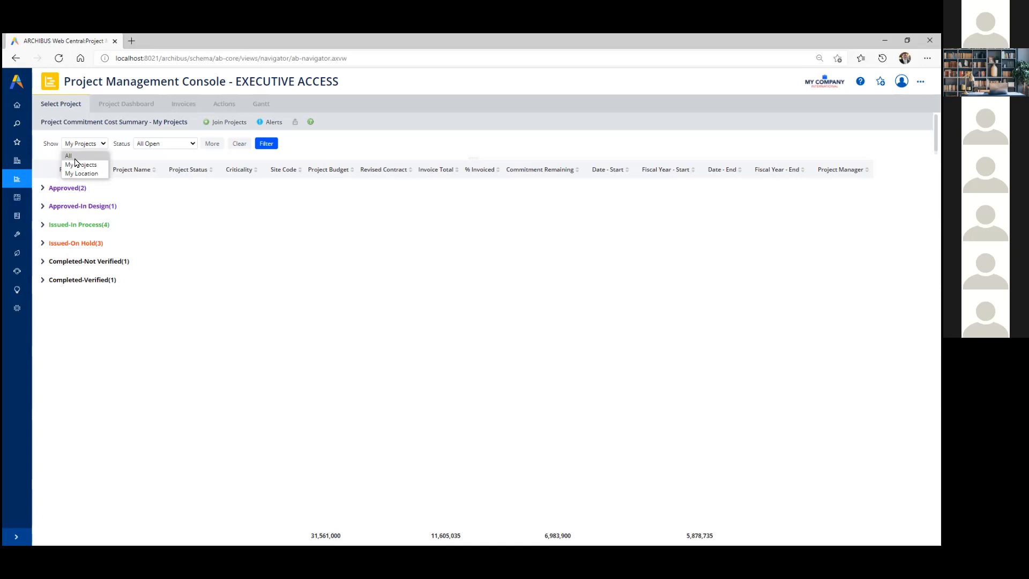
pyautogui.click(75, 157)
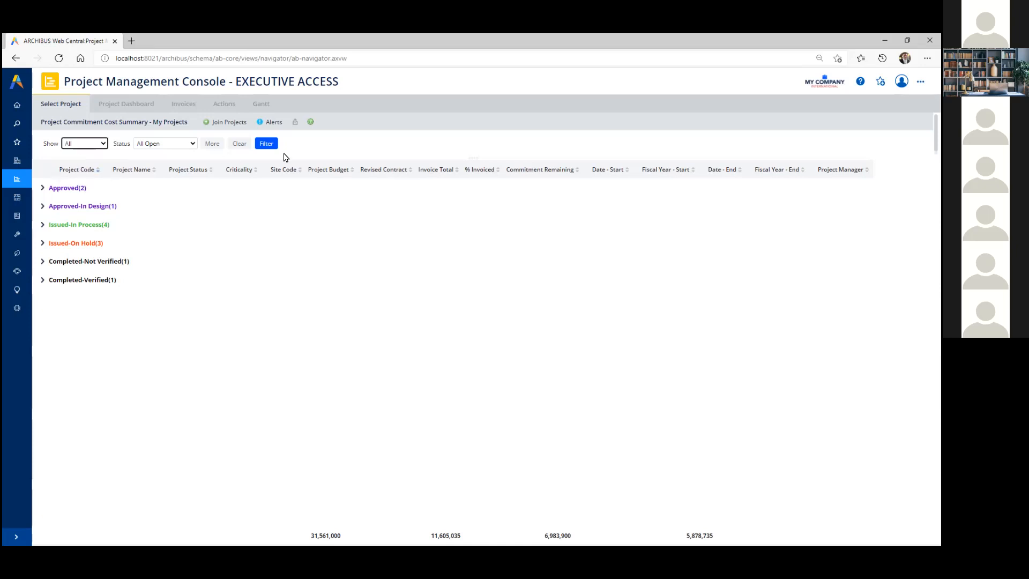
pyautogui.click(263, 145)
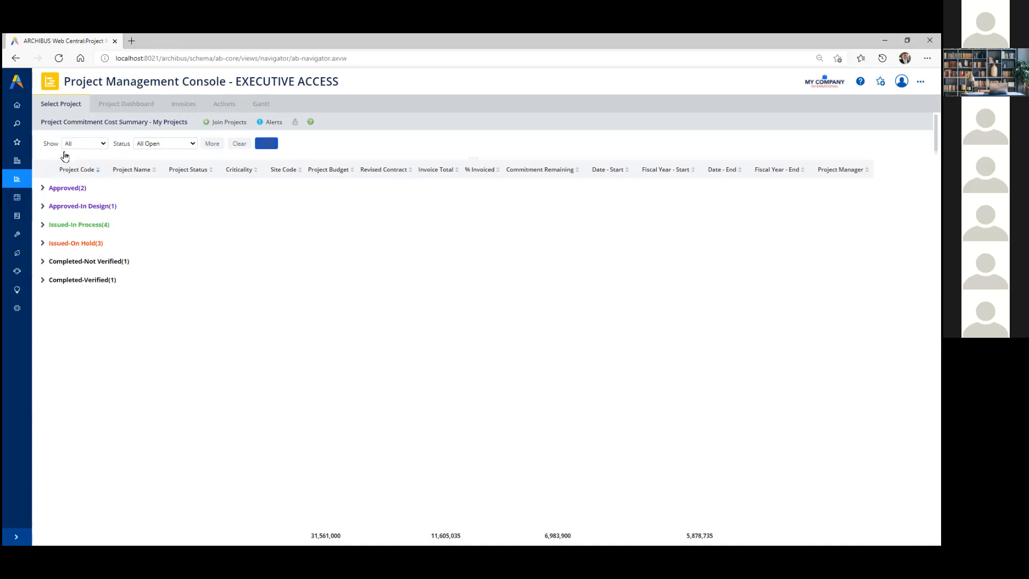
pyautogui.click(81, 187)
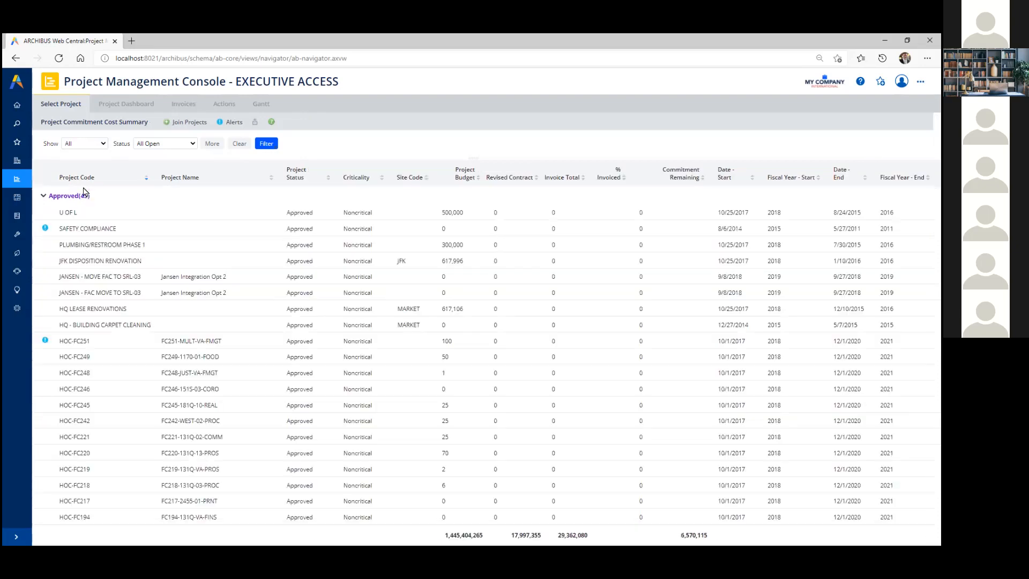
pyautogui.click(44, 196)
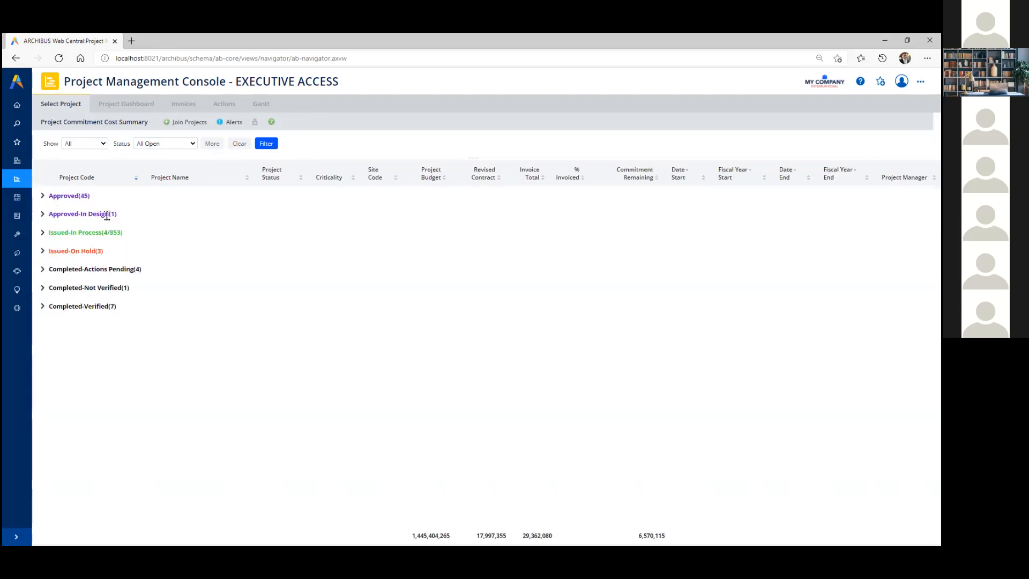
pyautogui.click(42, 232)
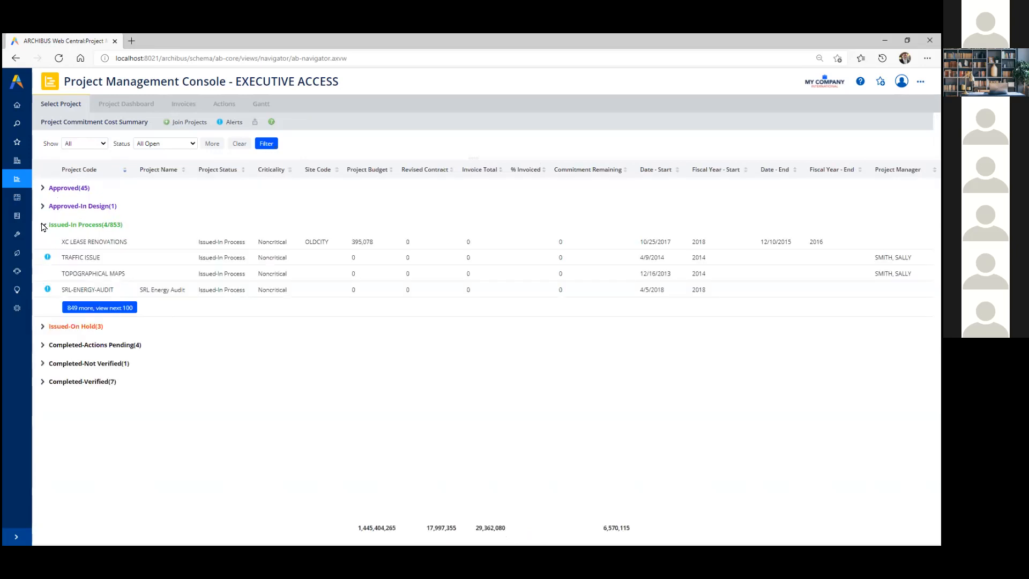
pyautogui.click(43, 226)
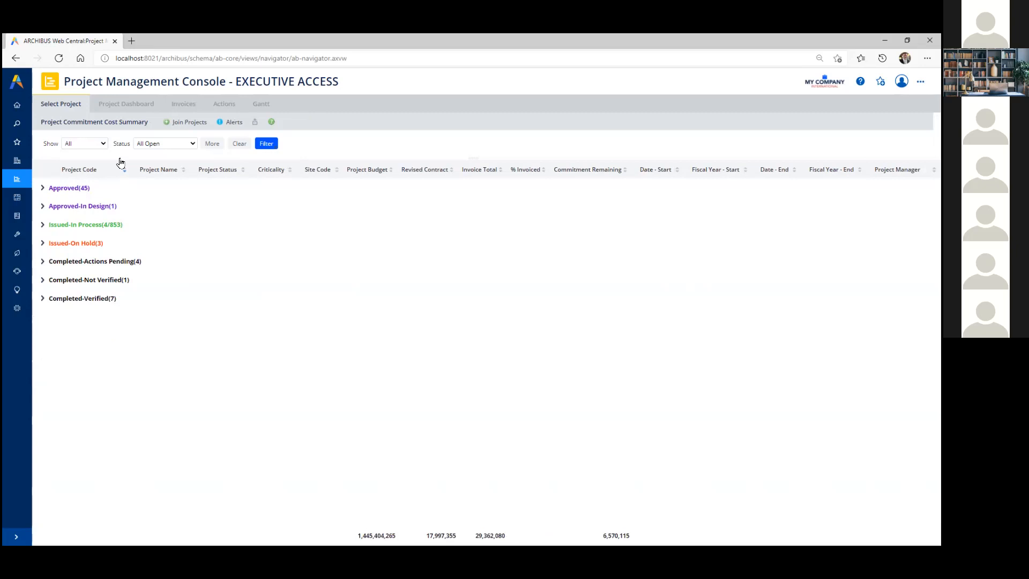
# Filter the project commitment cost summary to My Projects
pyautogui.click(103, 144)
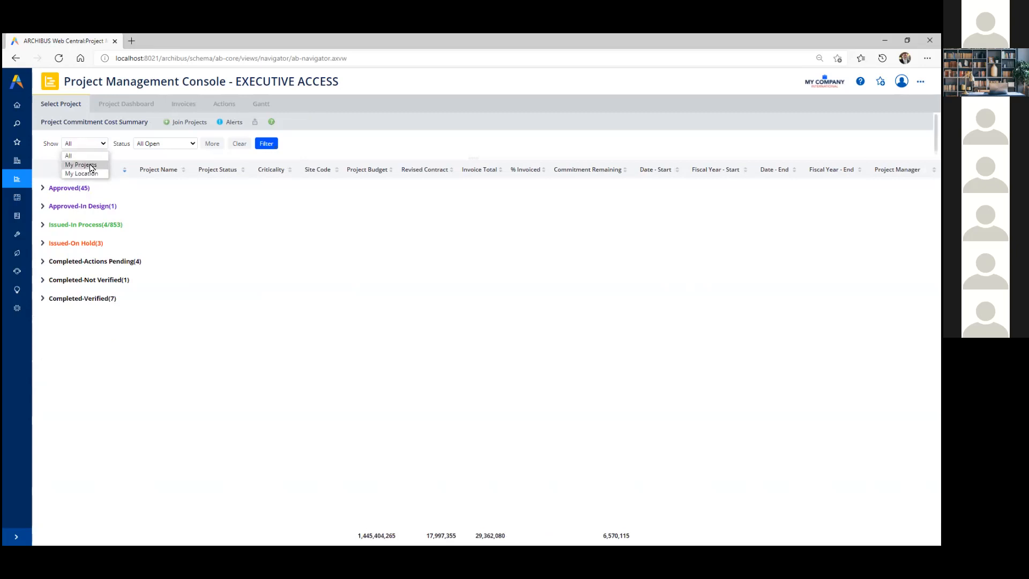
pyautogui.click(90, 167)
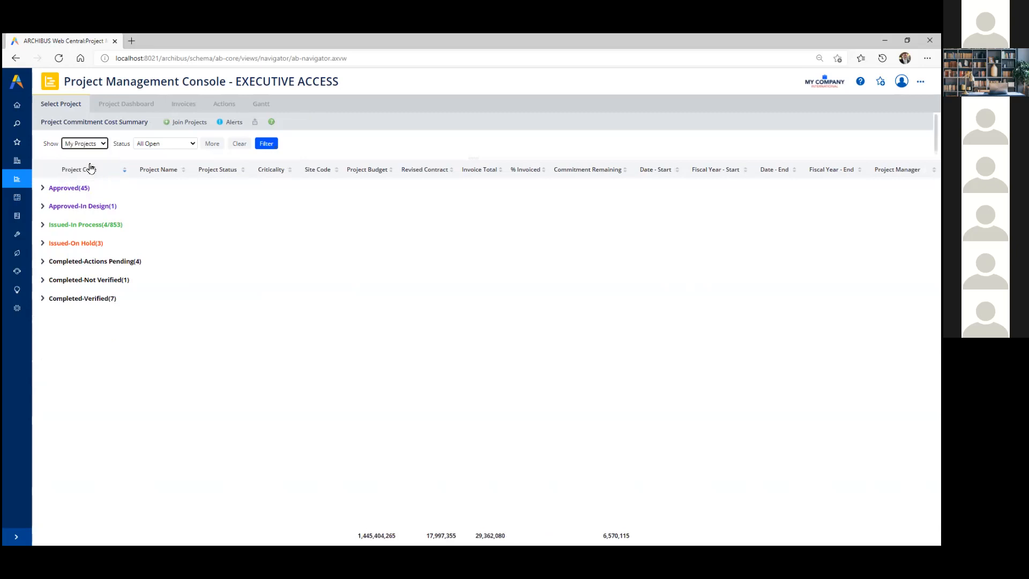
pyautogui.click(268, 143)
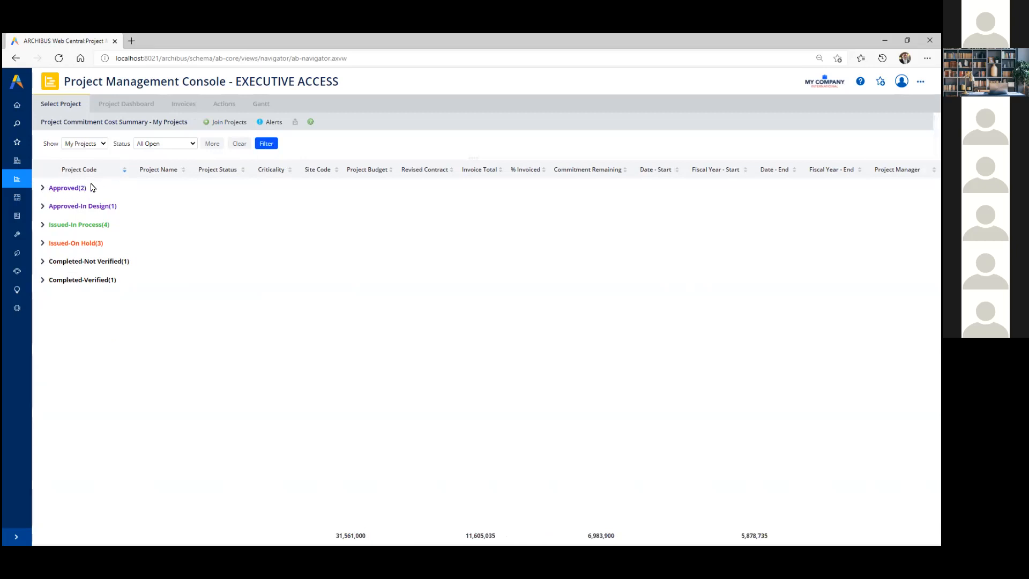
# Set the Show option to My Location and look over the available Status choices without changing the status
pyautogui.click(104, 145)
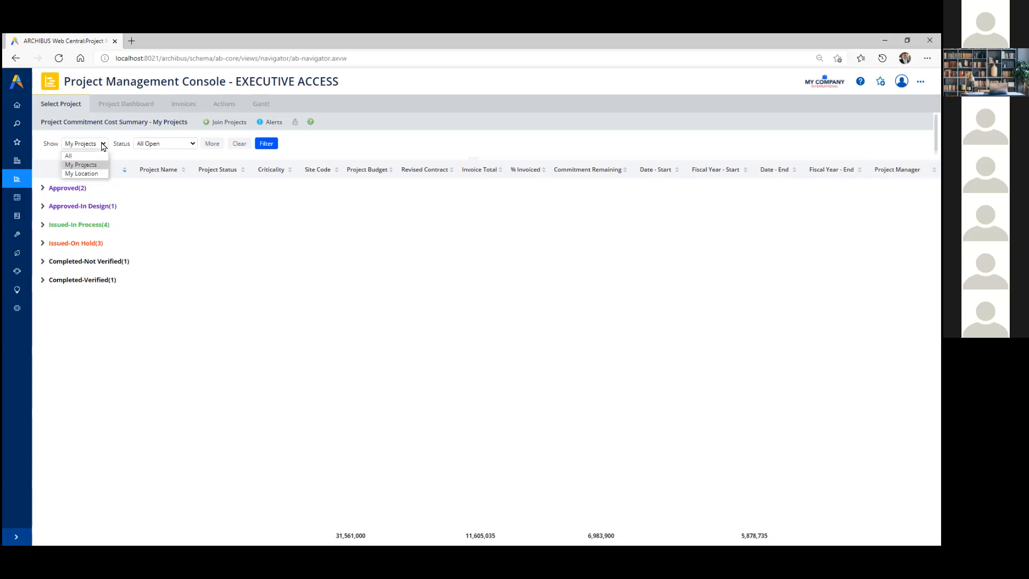
pyautogui.click(88, 175)
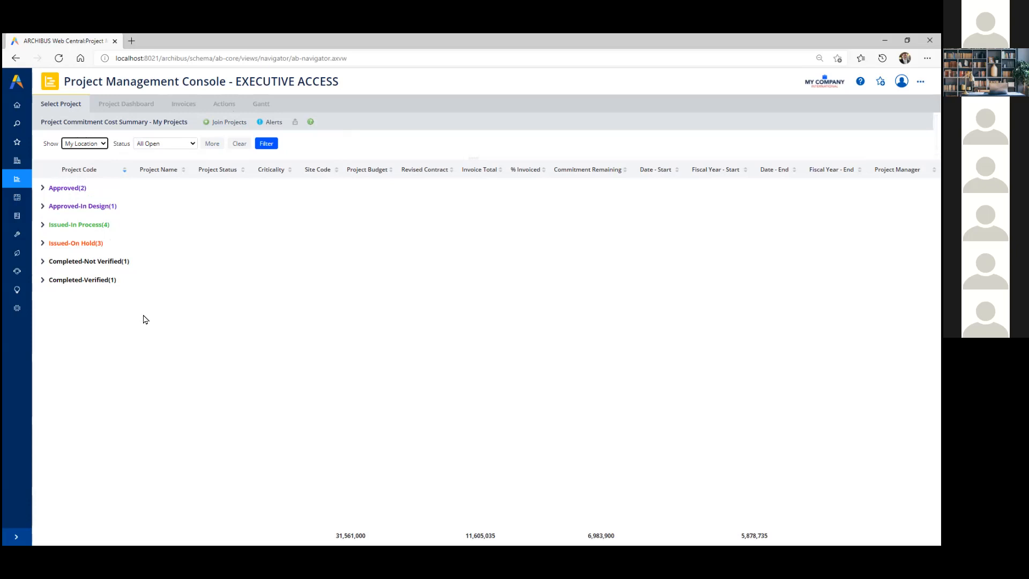
pyautogui.click(194, 143)
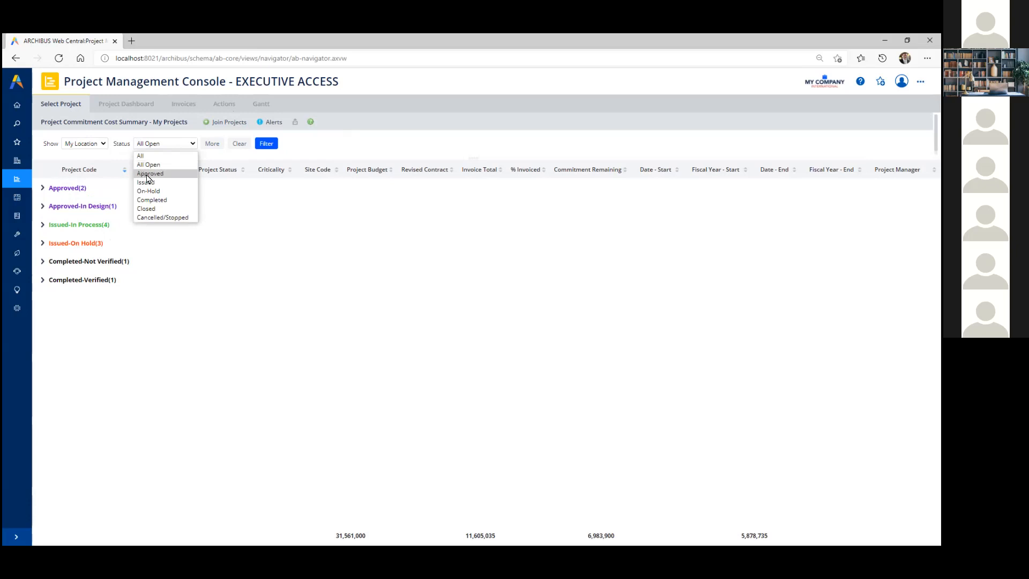
pyautogui.click(203, 151)
# Reveal the additional filter fields, review the selectable Project Type values without choosing one, and hide the extra fields
pyautogui.click(209, 150)
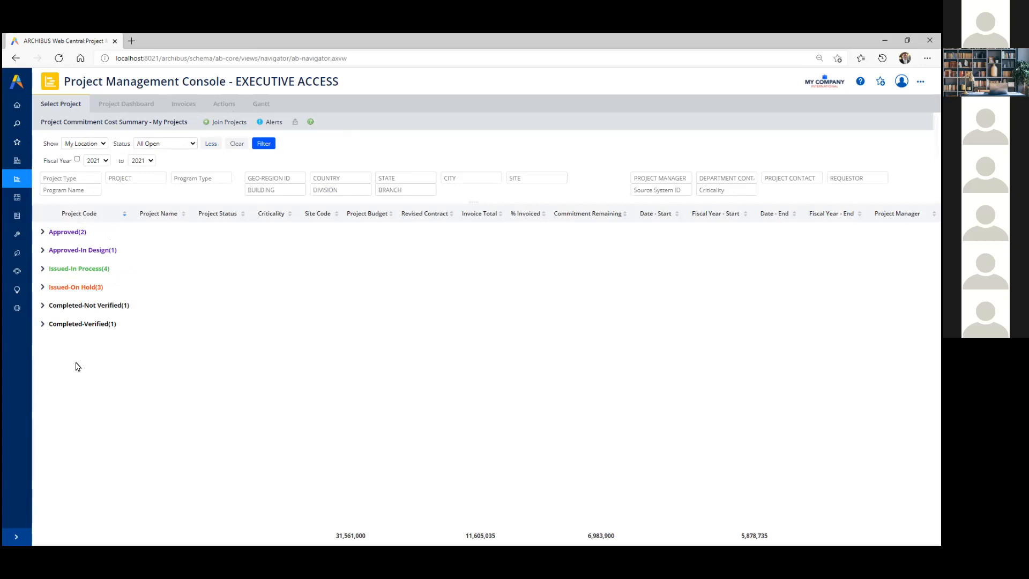
pyautogui.click(100, 180)
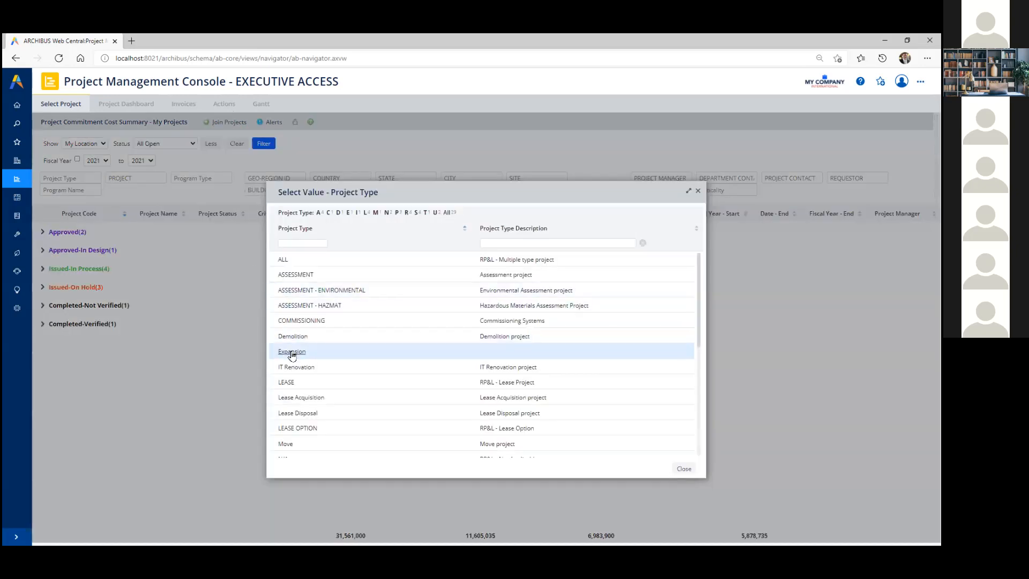
pyautogui.click(699, 193)
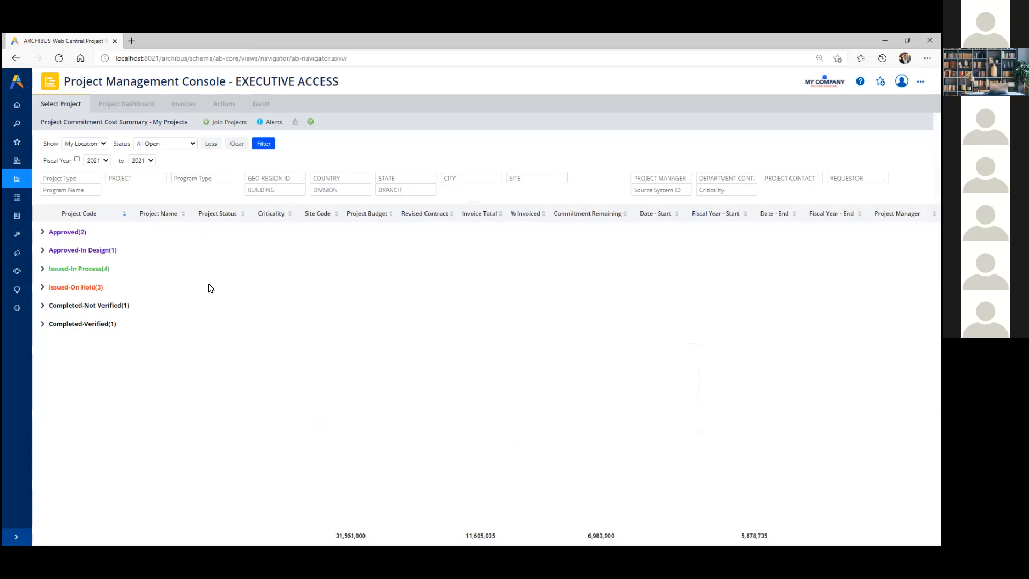
pyautogui.click(212, 144)
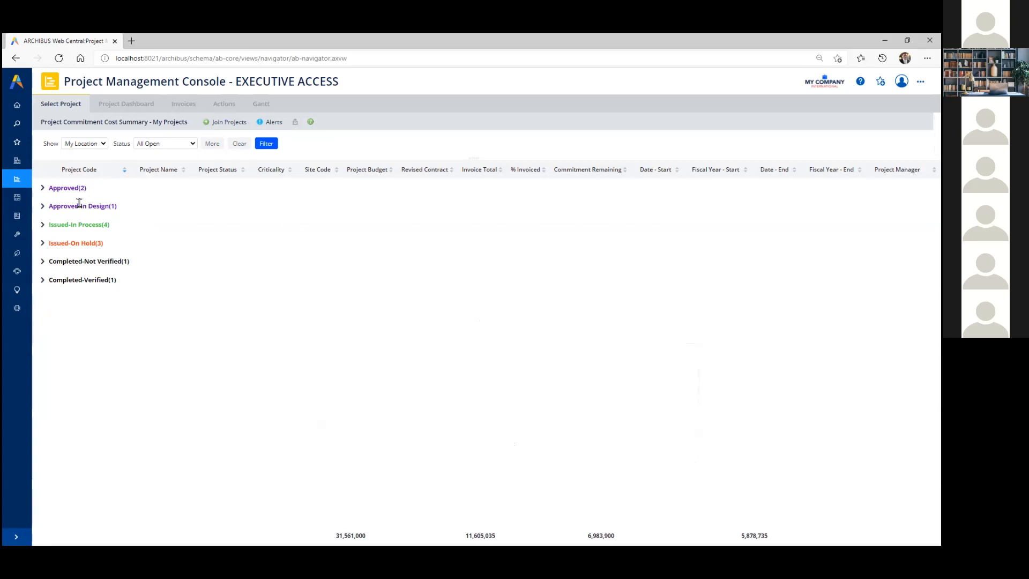
# Open the list of projects available to join, look through it, and close it without joining any
pyautogui.click(225, 125)
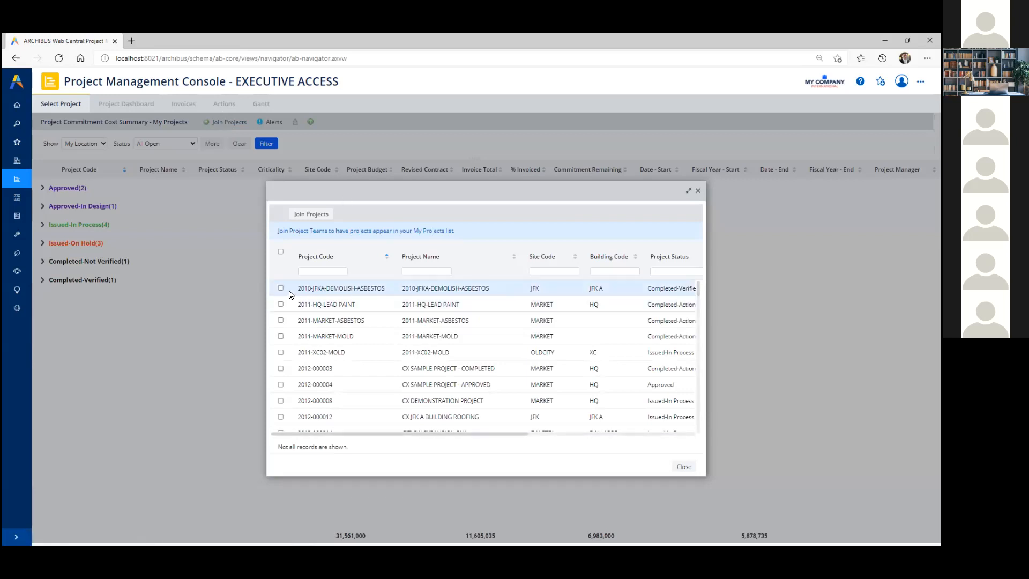
pyautogui.scroll(-3, 648, 319)
pyautogui.moveTo(700, 301)
pyautogui.mouseDown()
pyautogui.moveTo(701, 416)
pyautogui.moveTo(704, 284)
pyautogui.mouseUp()
pyautogui.click(698, 191)
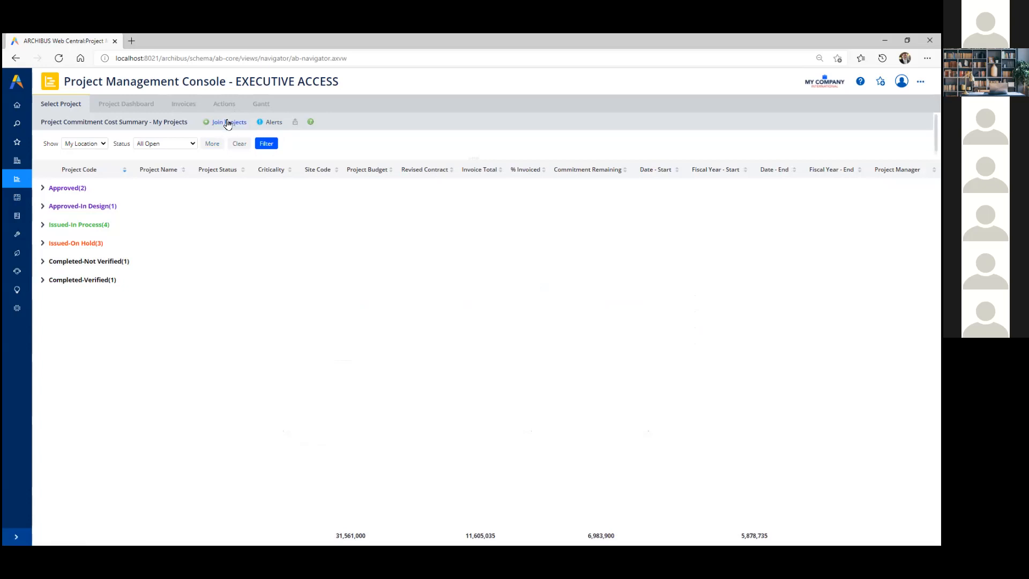
# Review the project alert categories, open the Contract Pending Signature alert to examine its contract details, and close it
pyautogui.click(272, 122)
pyautogui.click(265, 124)
pyautogui.click(269, 124)
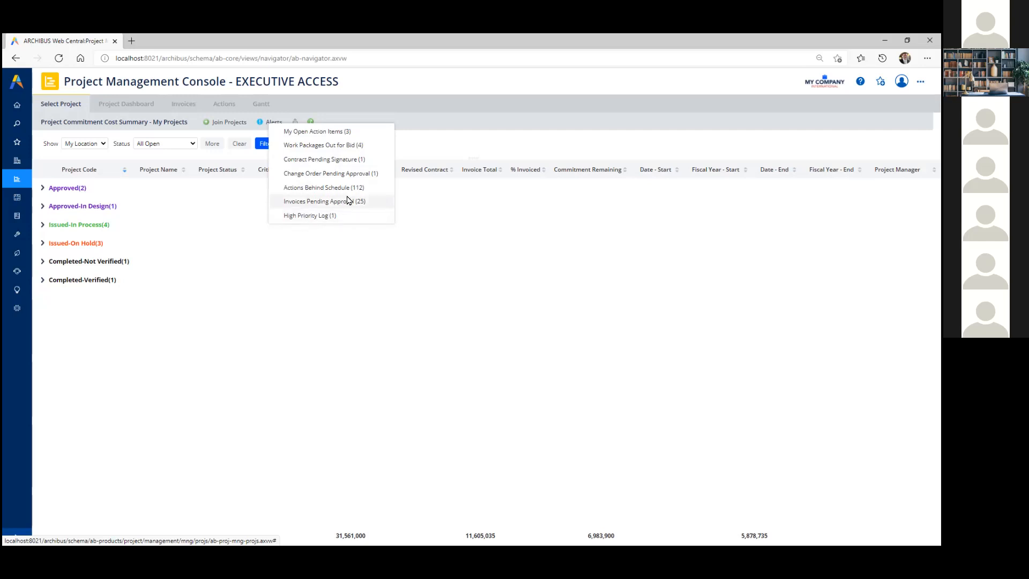
pyautogui.click(275, 127)
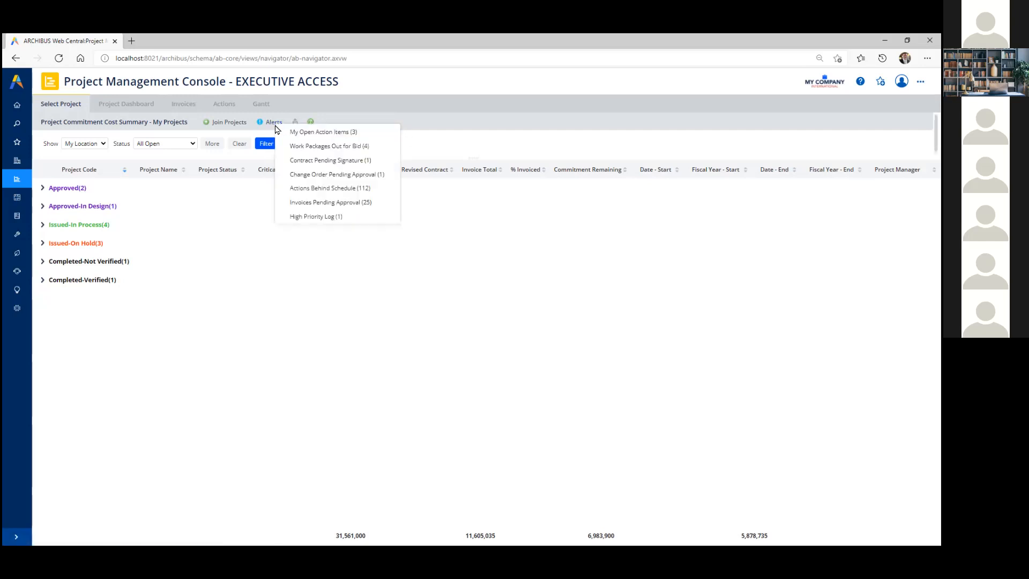
pyautogui.click(345, 161)
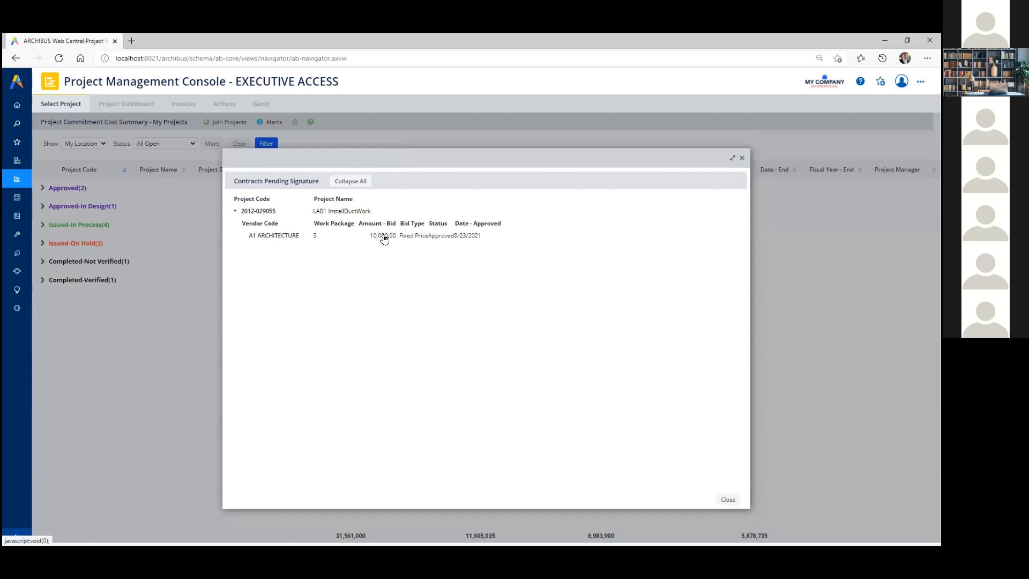
pyautogui.click(742, 157)
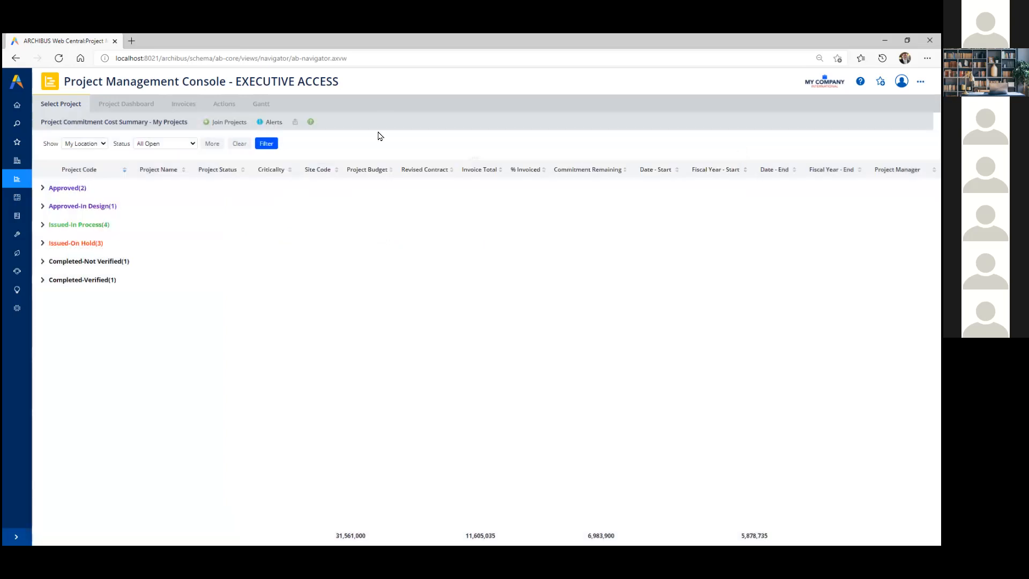
# Open the High Priority Log alert, examine the logged communication's details, and close it
pyautogui.click(265, 123)
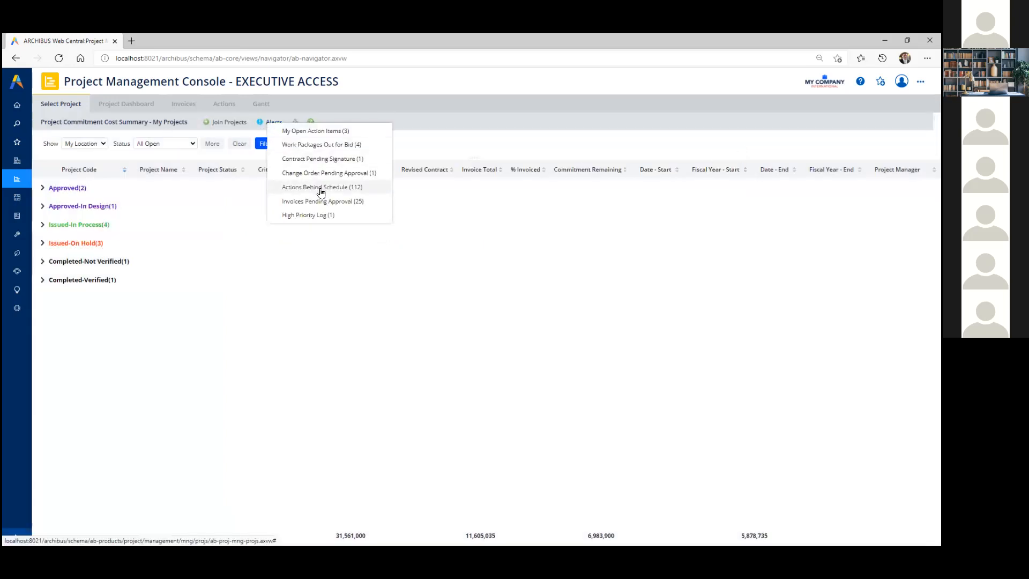
pyautogui.click(316, 214)
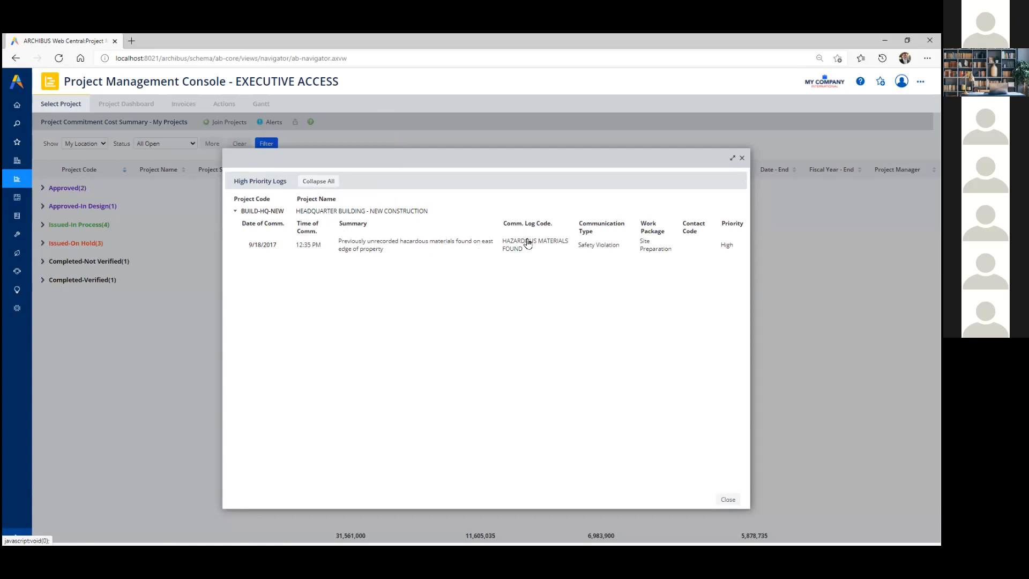
pyautogui.click(742, 158)
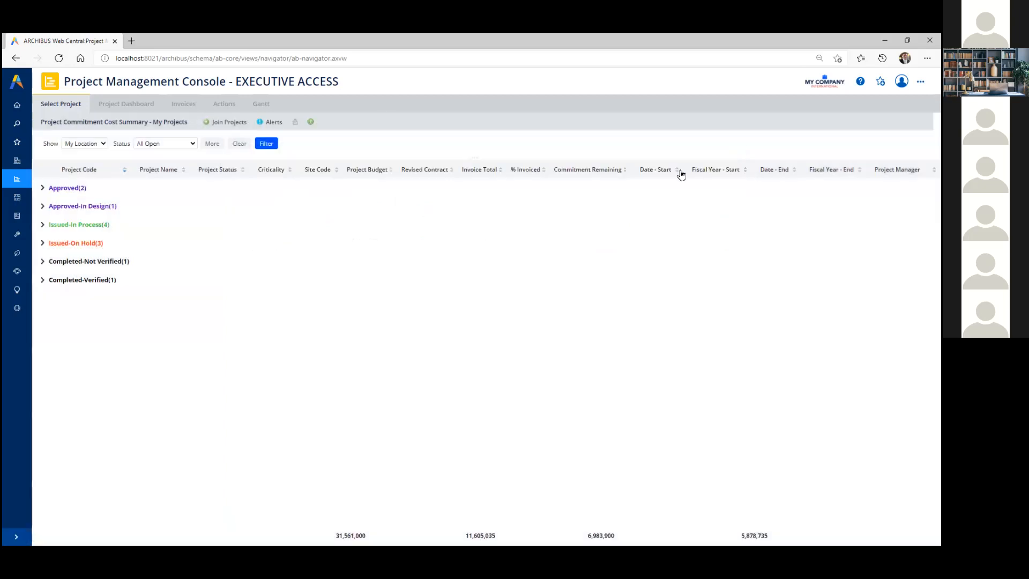
# Expand the Approved group, export the project summary to DOCX, and open the exported file
pyautogui.click(295, 123)
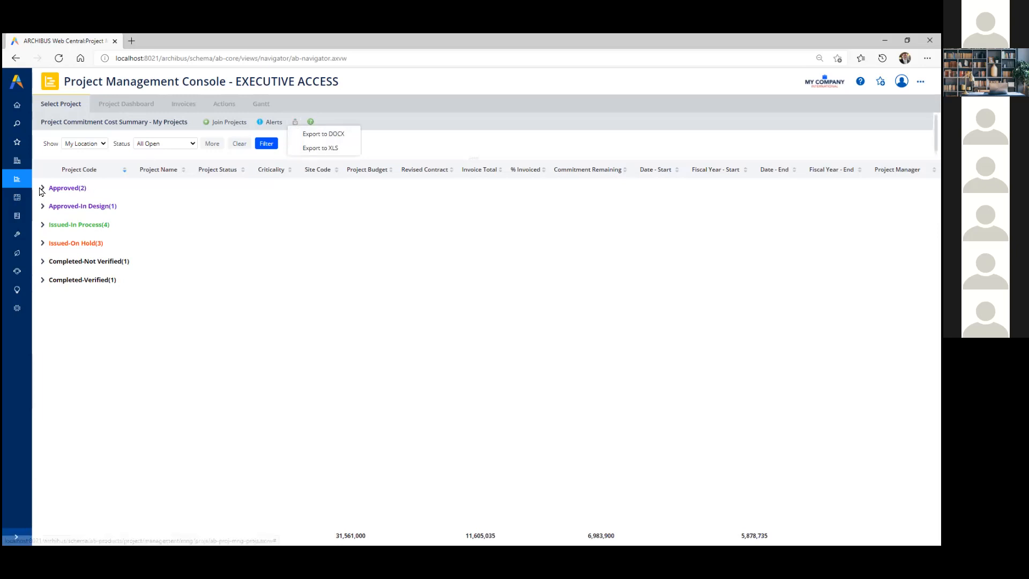
pyautogui.click(43, 188)
pyautogui.click(295, 123)
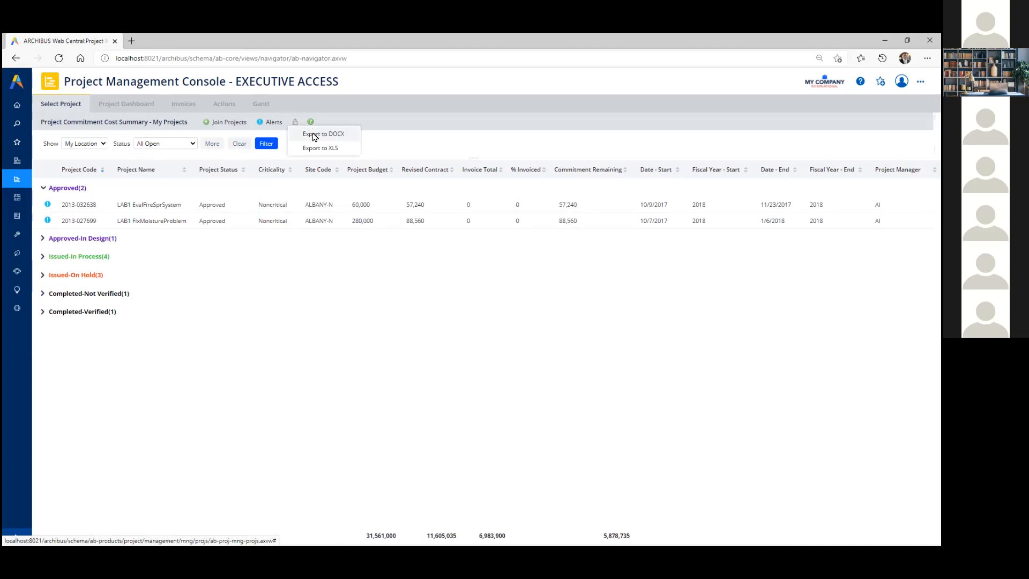
pyautogui.click(314, 136)
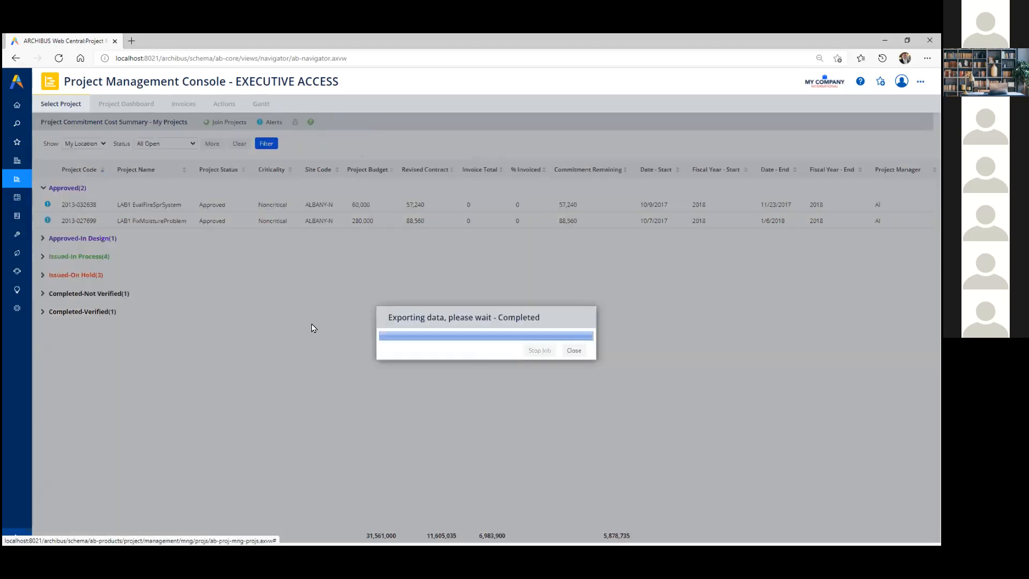
pyautogui.click(572, 350)
pyautogui.click(763, 110)
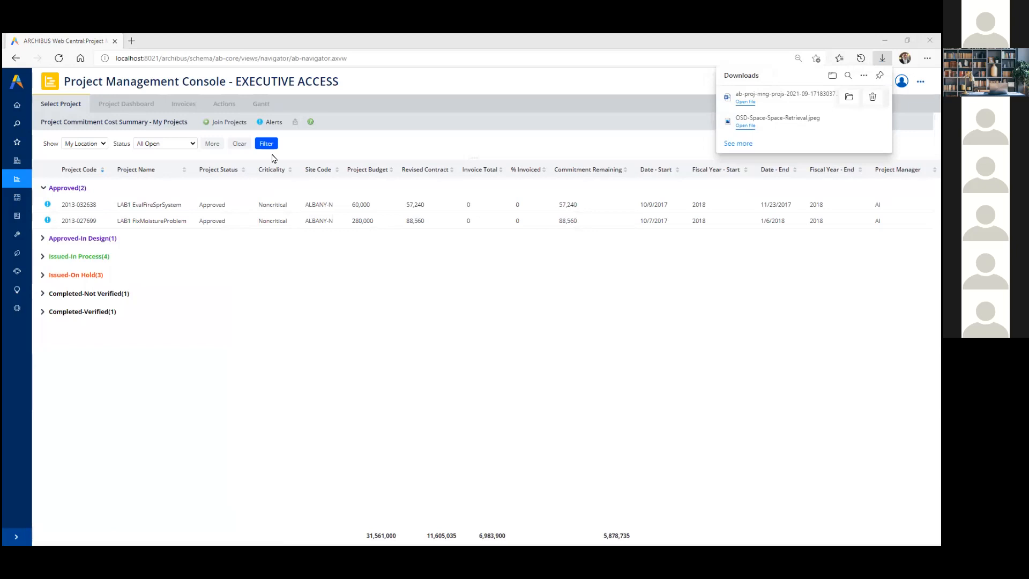
# Export the project summary to XLS and open the downloaded spreadsheet
pyautogui.click(294, 122)
pyautogui.click(324, 149)
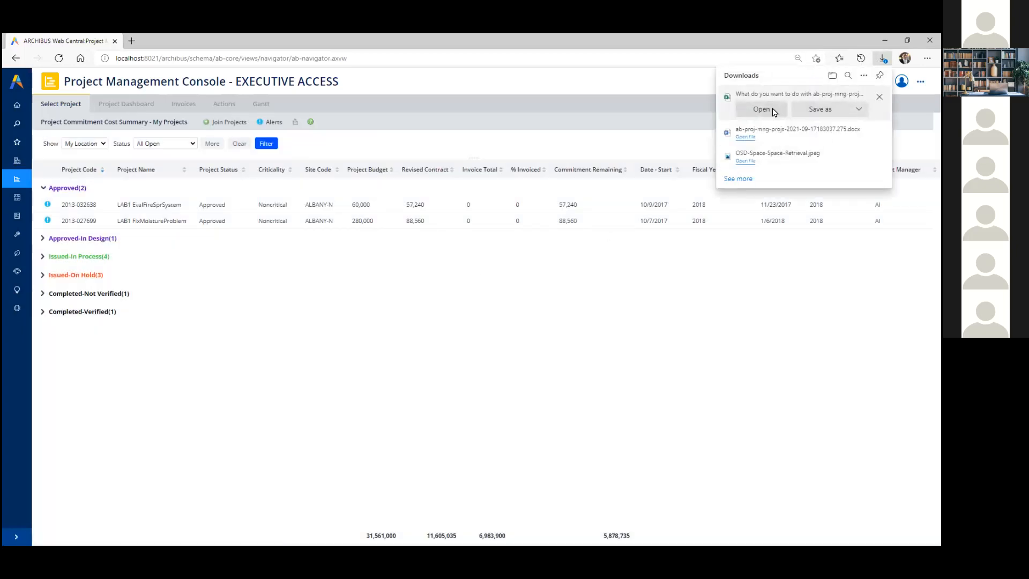
pyautogui.click(761, 109)
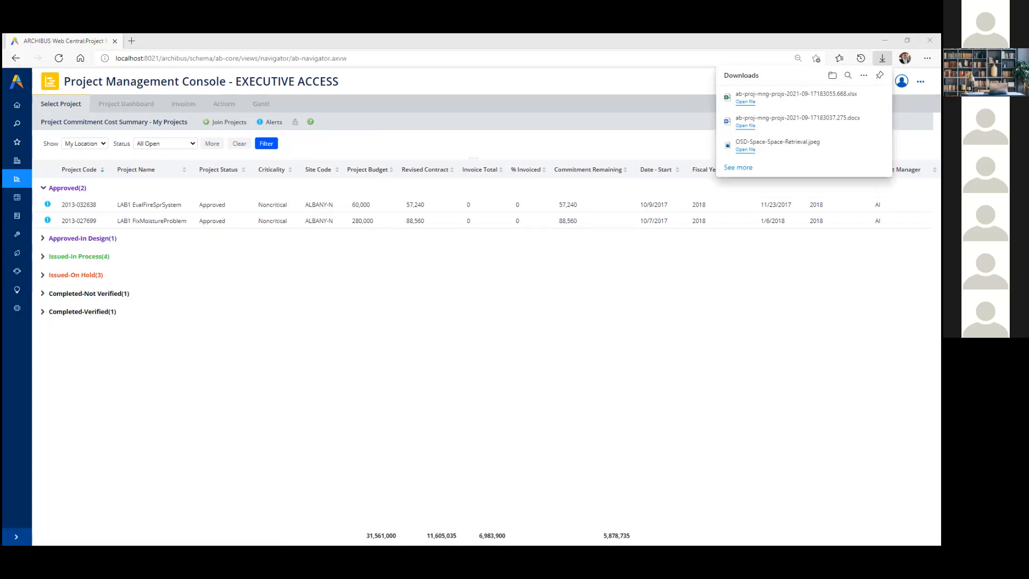
# Expand the Approved-In Design and Issued-In Process groups to list their projects
pyautogui.click(44, 240)
pyautogui.click(43, 273)
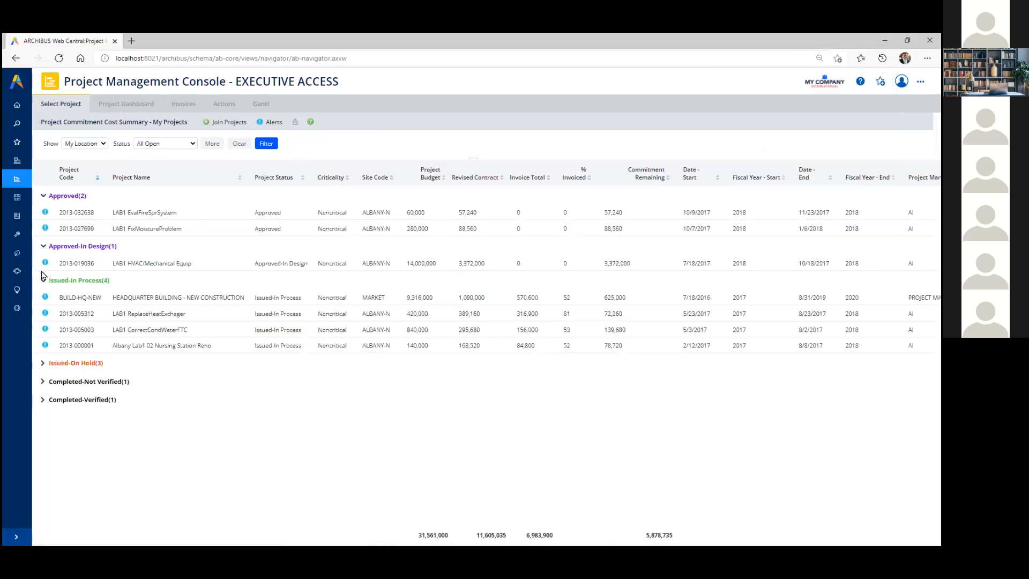
# Expand the Issued-On Hold, Completed-Not Verified and Completed-Verified groups to list their projects
pyautogui.click(43, 364)
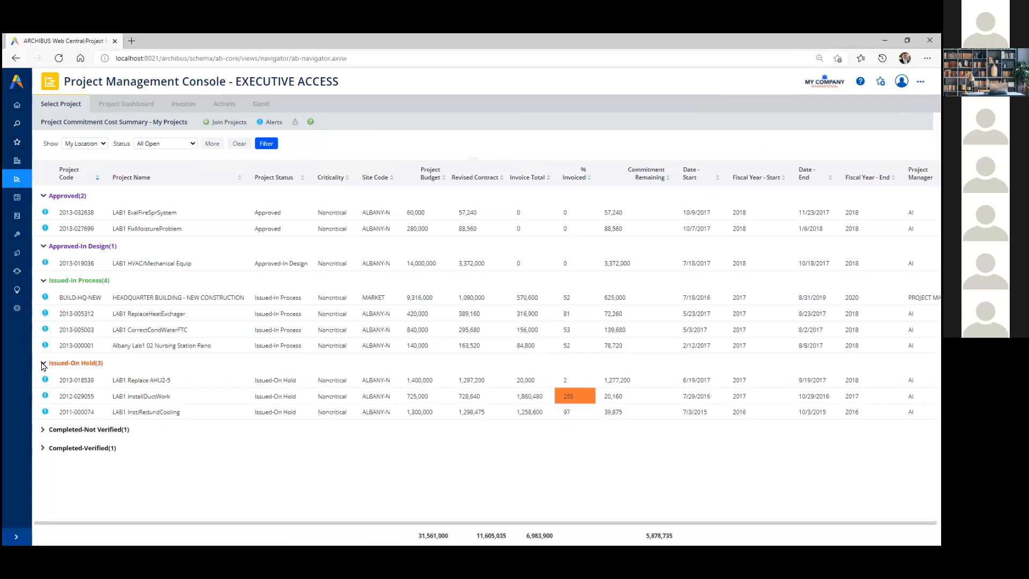
pyautogui.click(43, 431)
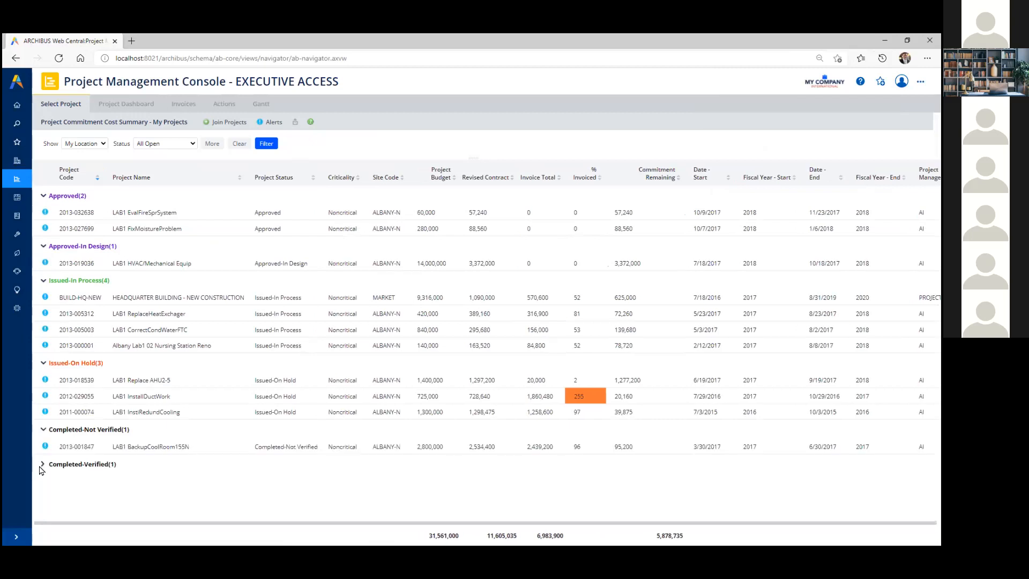
pyautogui.click(42, 465)
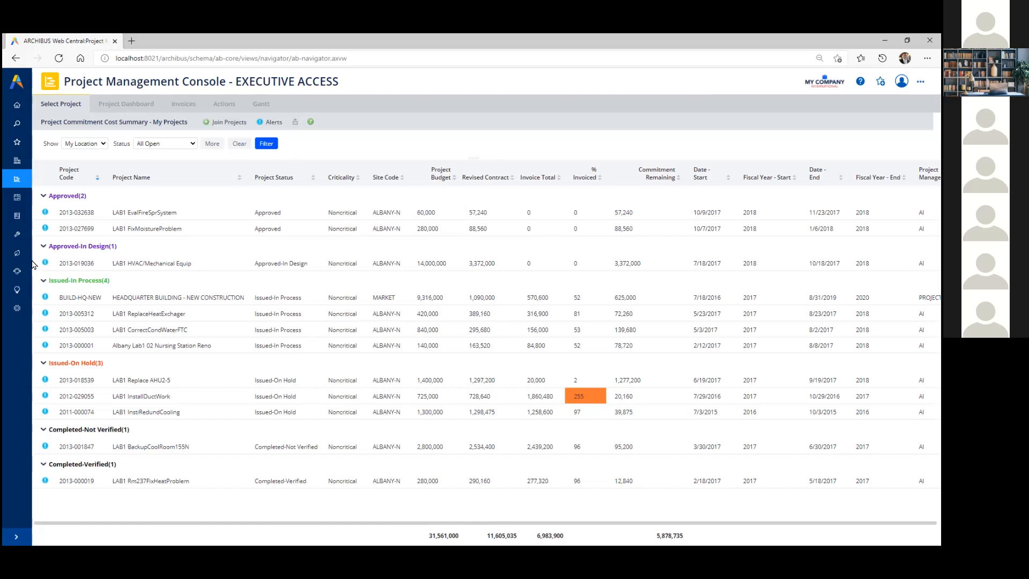
# Open the LAB1 InstallDuctWork project's dashboard, widen its project details area, and compare the dashboard with the project list
pyautogui.click(44, 396)
pyautogui.click(81, 397)
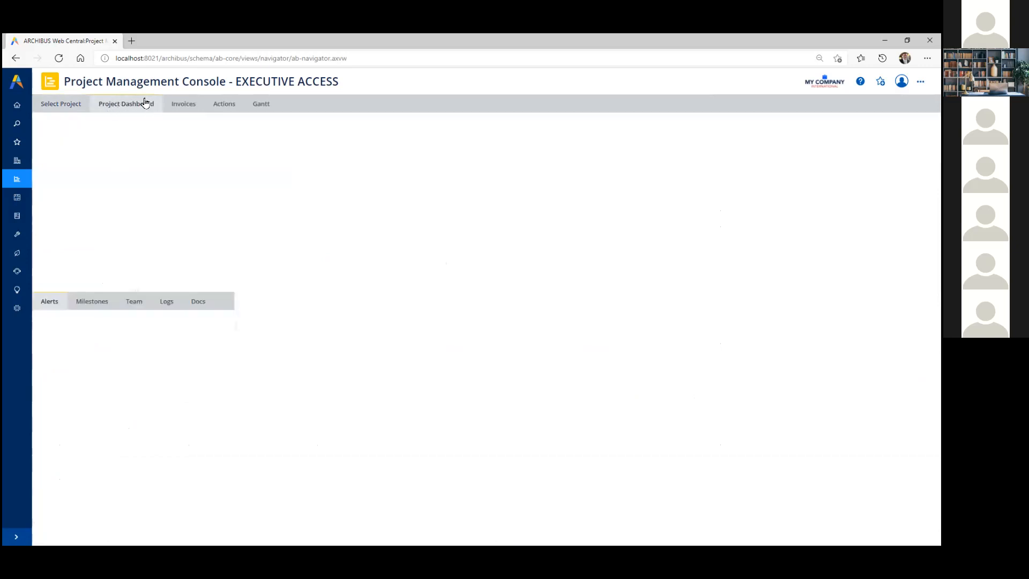
pyautogui.moveTo(236, 177); pyautogui.dragTo(320, 178)
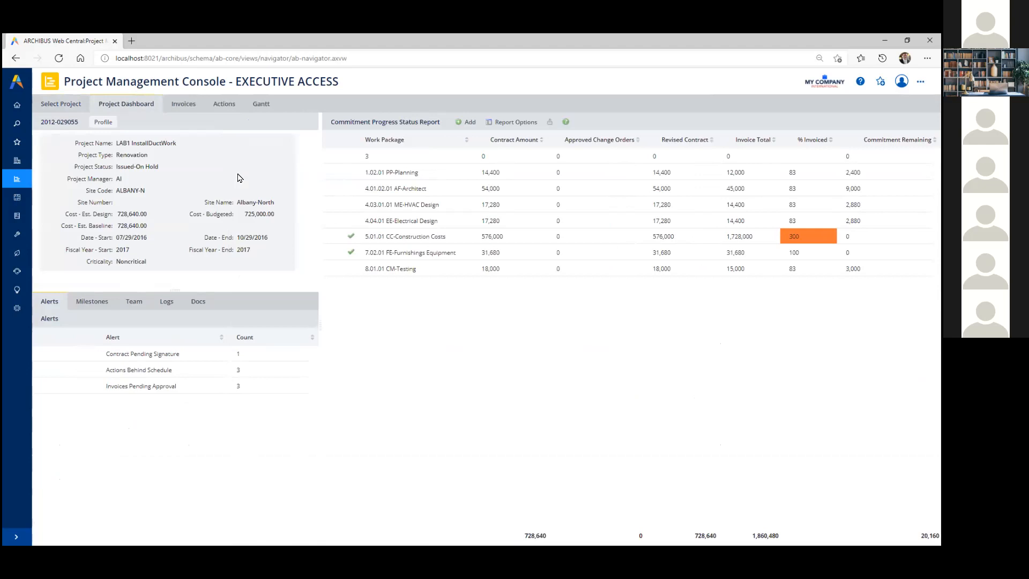
pyautogui.click(60, 104)
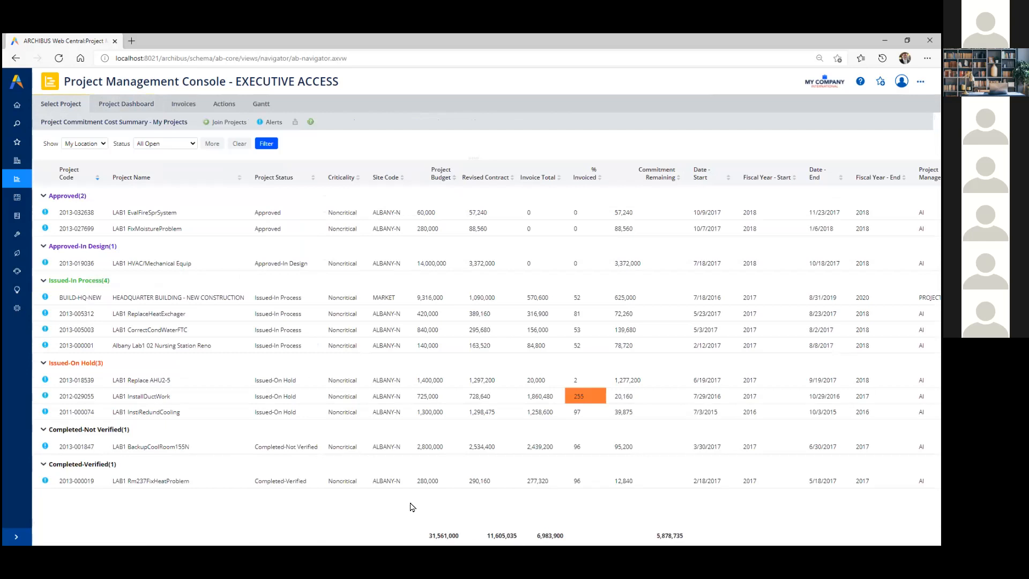
pyautogui.click(129, 105)
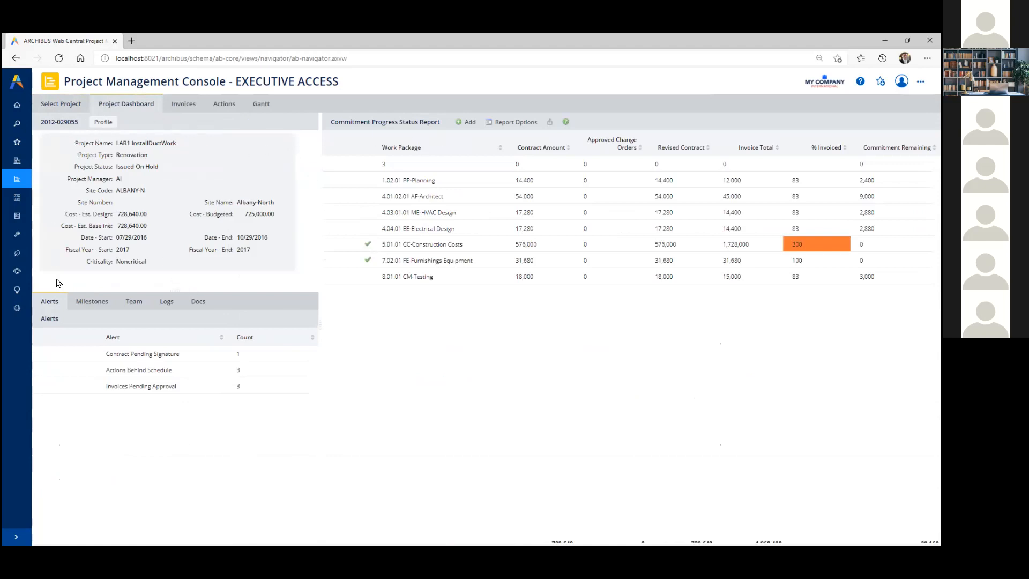
# Open the LAB1 InstallDuctWork project profile and examine its name, funding probability and available project statuses
pyautogui.click(98, 122)
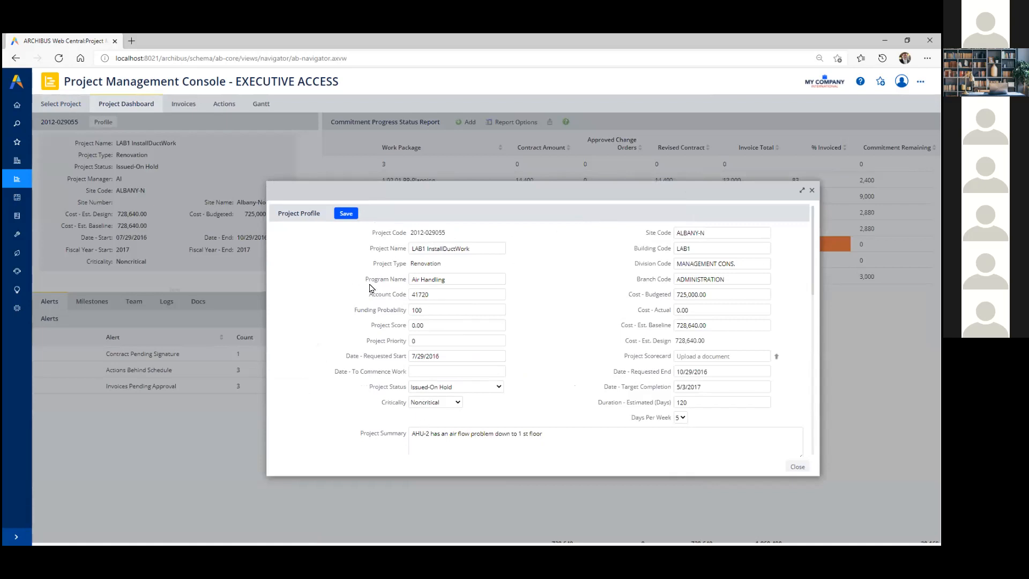
pyautogui.moveTo(472, 249); pyautogui.dragTo(412, 250)
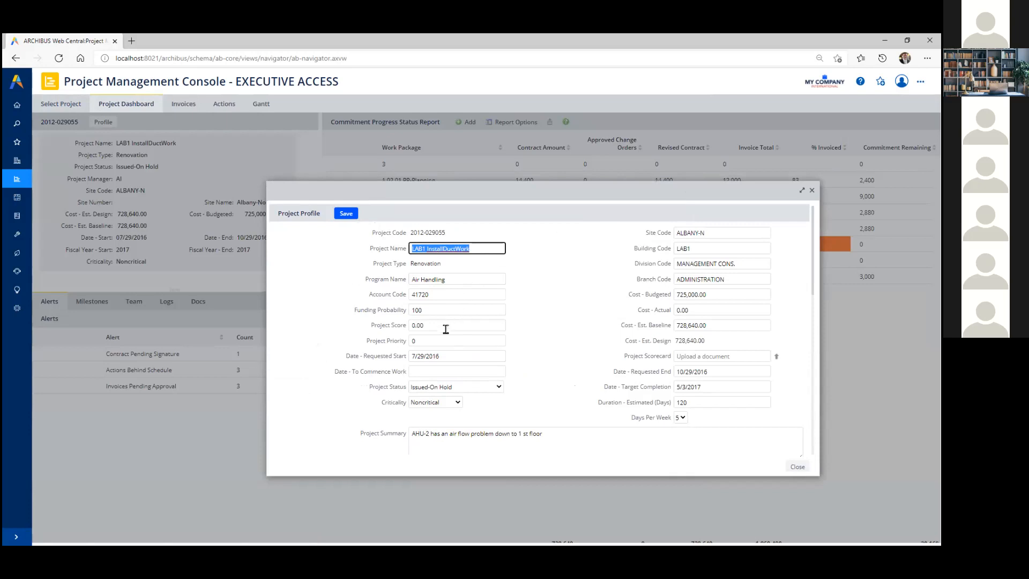
pyautogui.moveTo(439, 310); pyautogui.dragTo(404, 310)
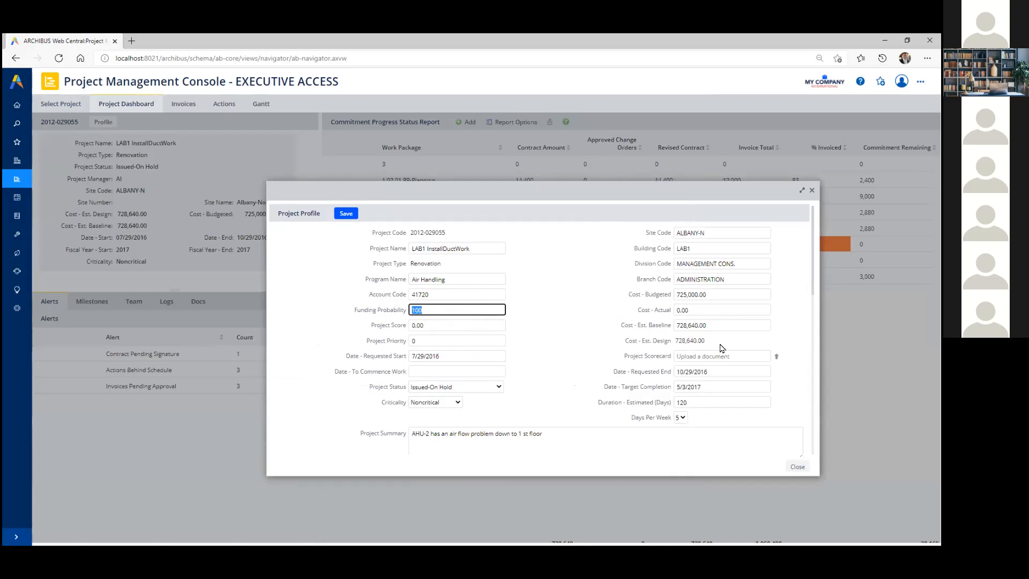
pyautogui.scroll(-1, 737, 322)
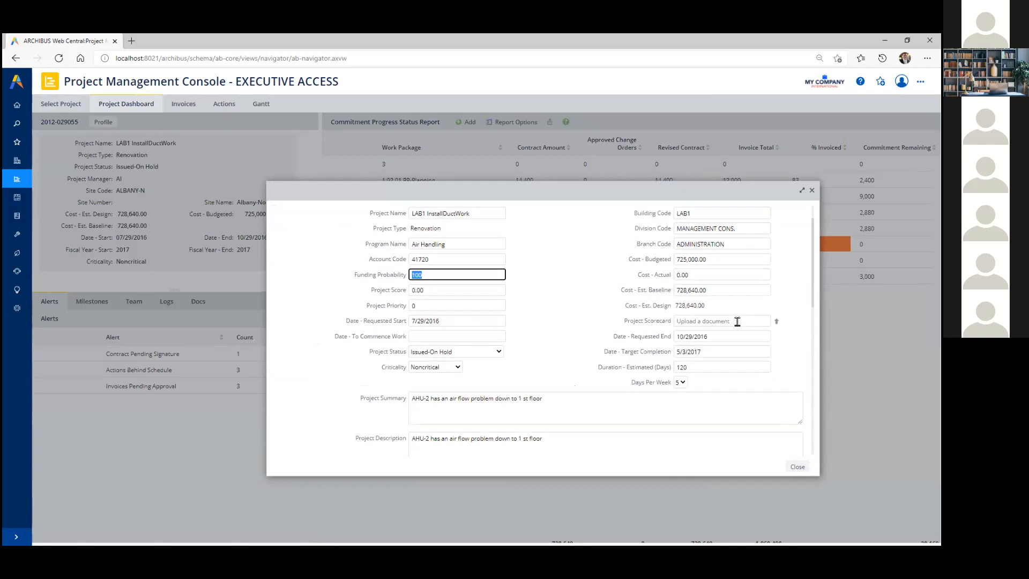
pyautogui.click(496, 353)
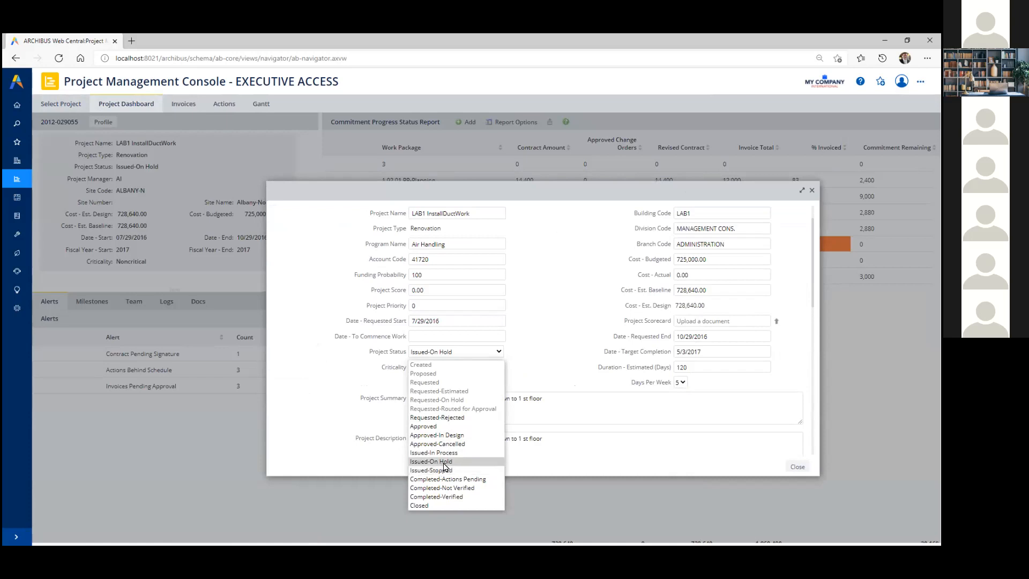
pyautogui.click(574, 343)
# Examine the profile's description, document, contact and Area Affected fields, and close the profile without saving
pyautogui.scroll(-3, 552, 341)
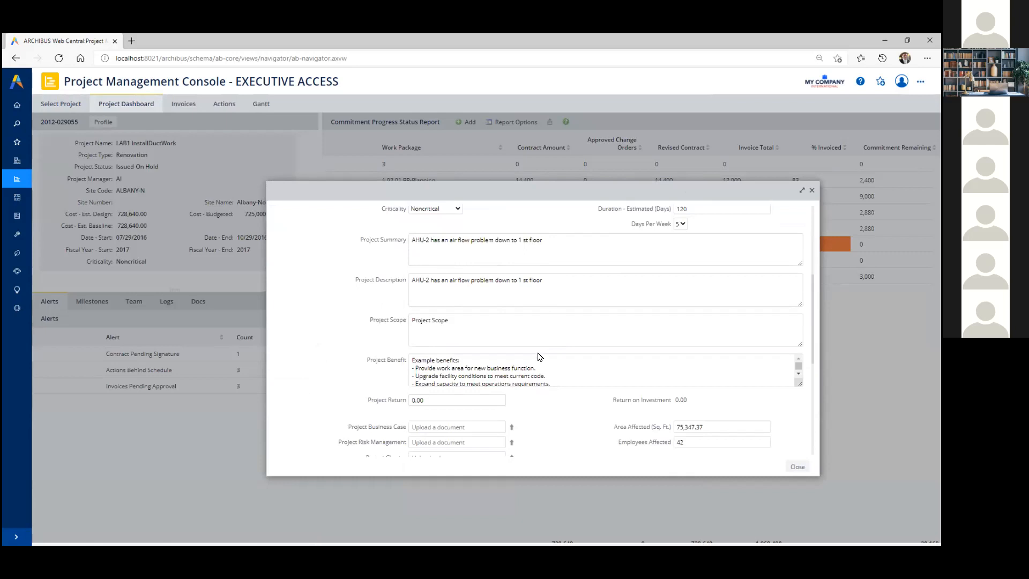
pyautogui.scroll(-2, 536, 359)
pyautogui.scroll(-2, 560, 329)
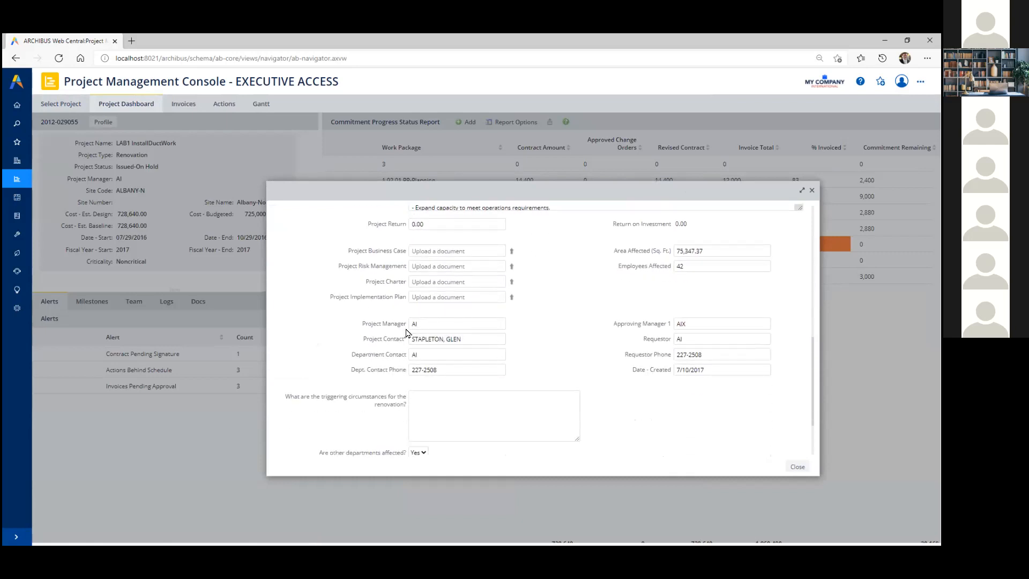
pyautogui.click(430, 356)
pyautogui.click(452, 404)
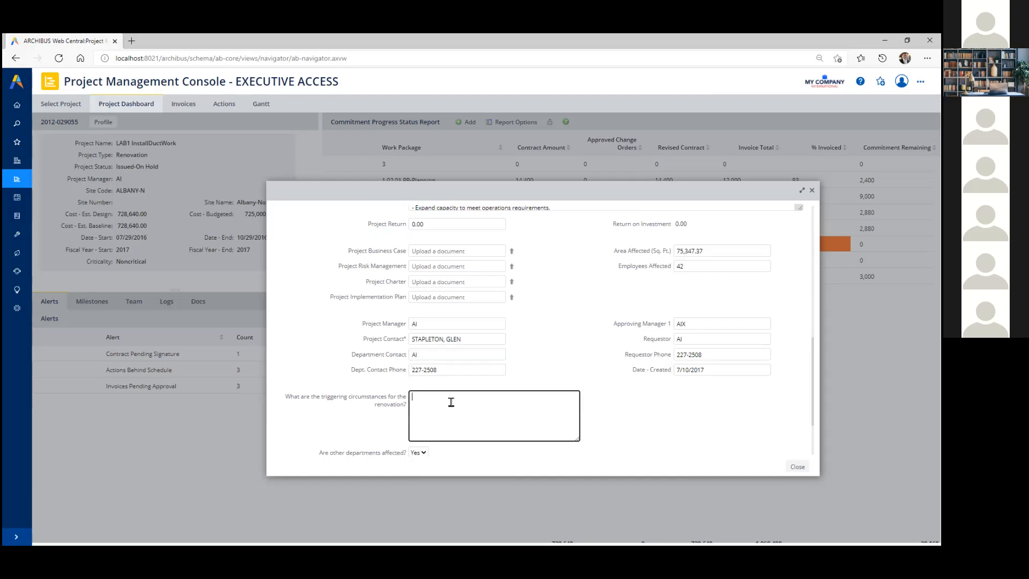
pyautogui.click(698, 324)
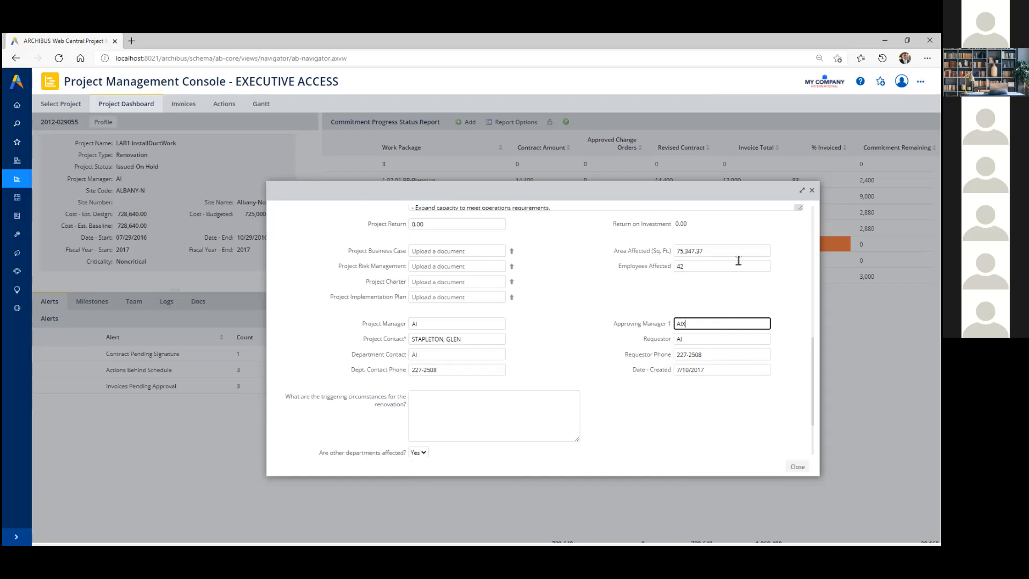
pyautogui.moveTo(716, 250); pyautogui.dragTo(646, 249)
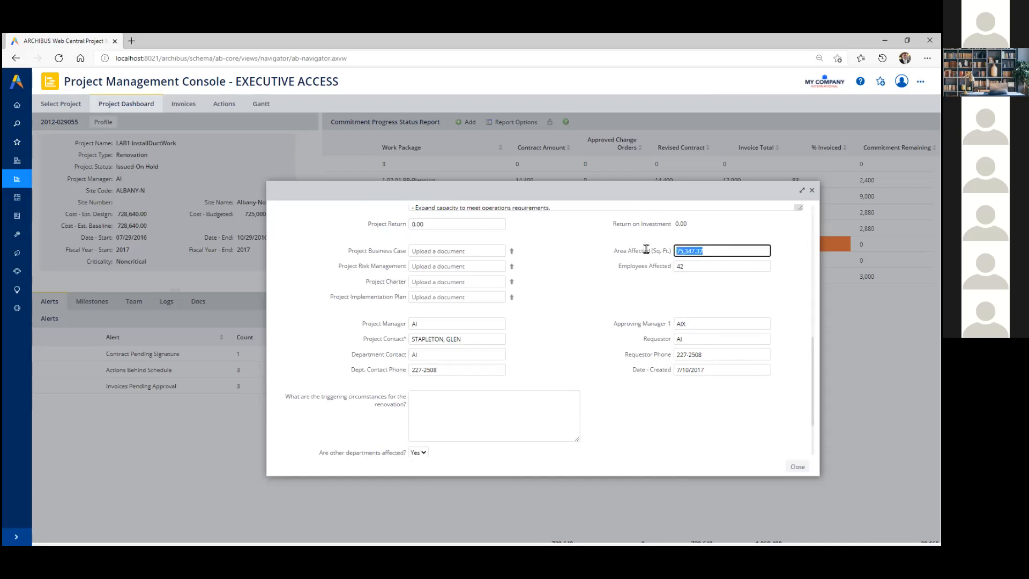
pyautogui.scroll(1, 749, 278)
pyautogui.scroll(1, 753, 276)
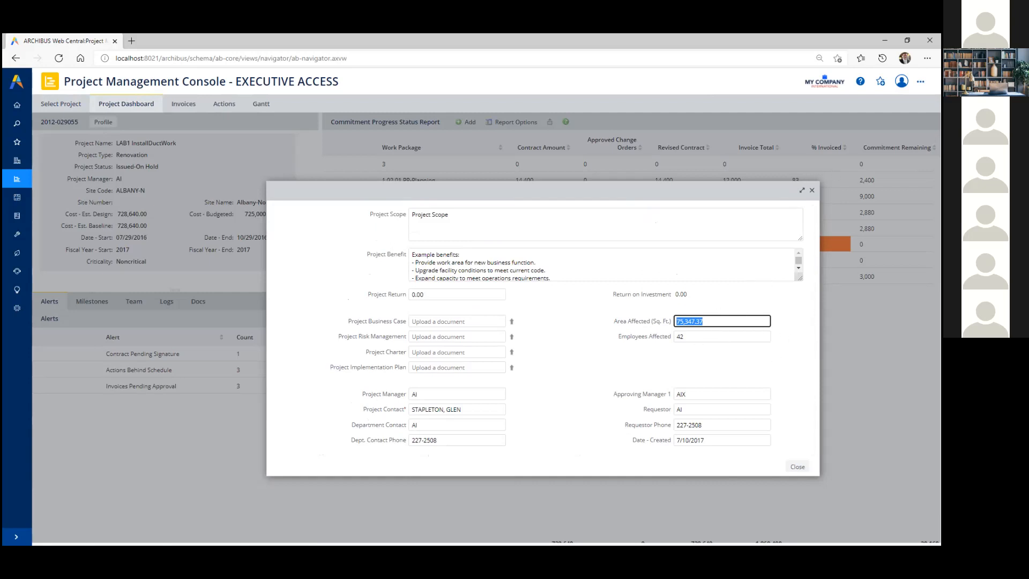
pyautogui.click(718, 321)
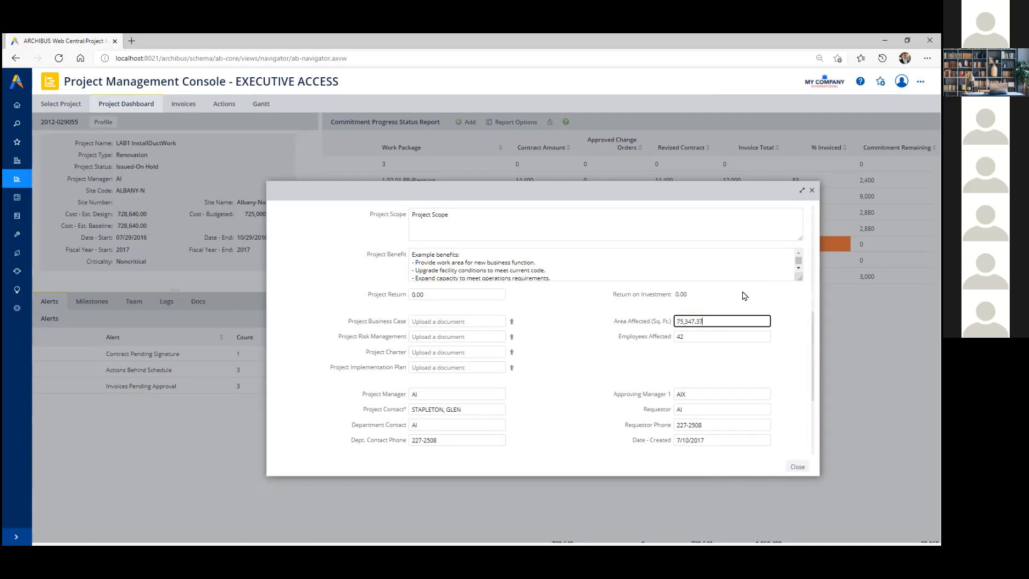
pyautogui.click(812, 193)
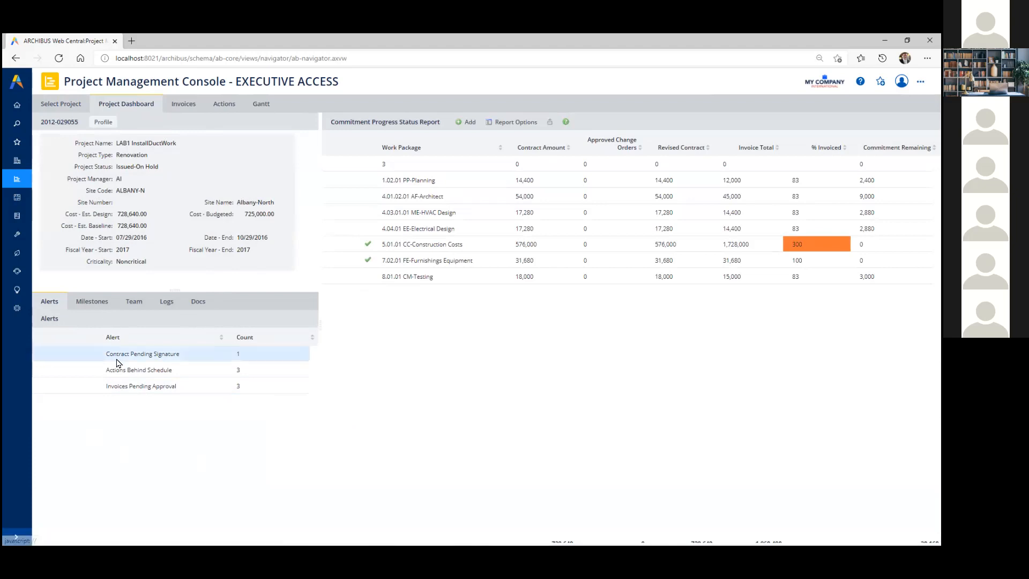
# Open the Contract Pending Signature alert's details, close them, and show the project's milestones
pyautogui.click(155, 354)
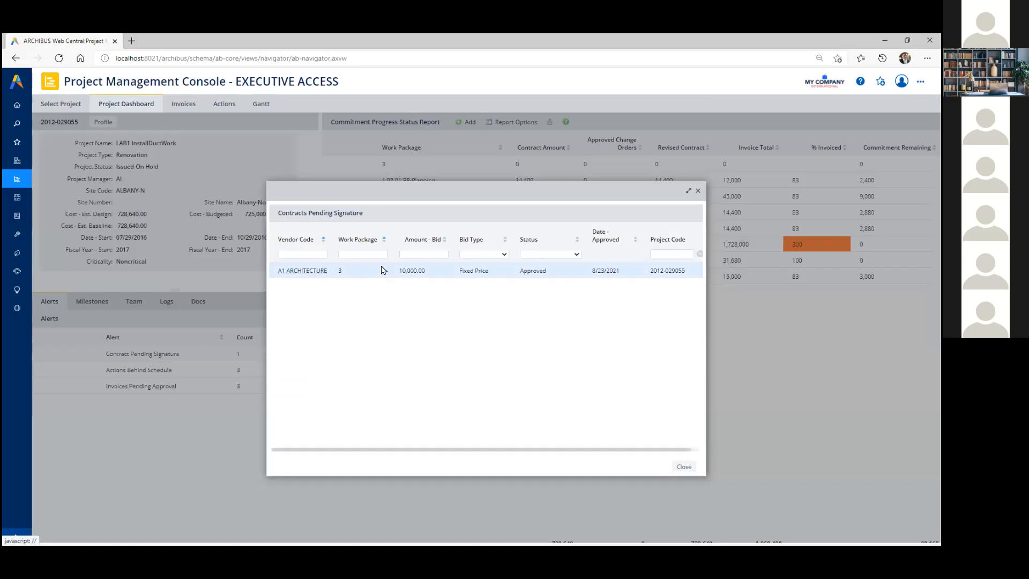
pyautogui.click(698, 190)
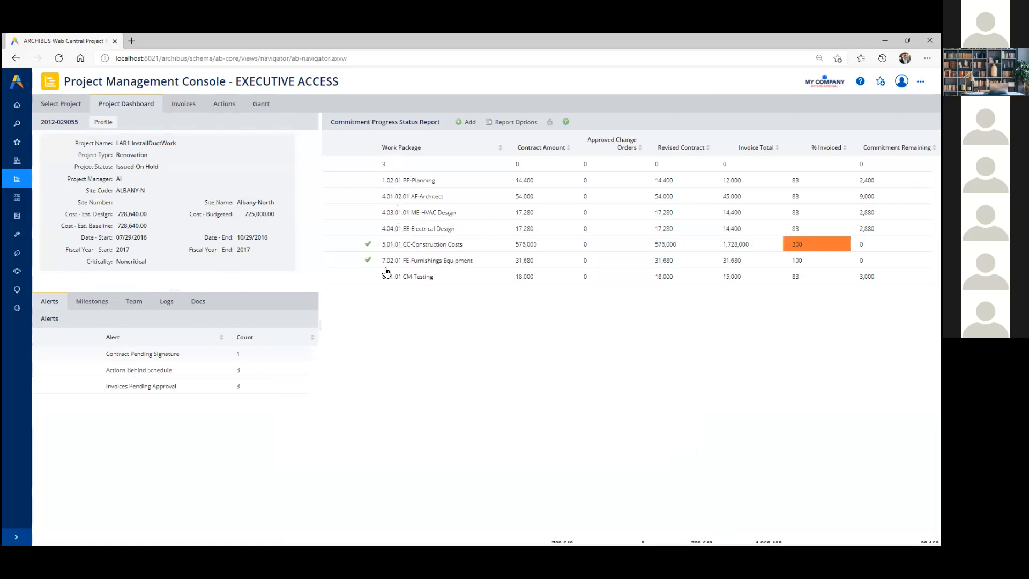
pyautogui.click(99, 304)
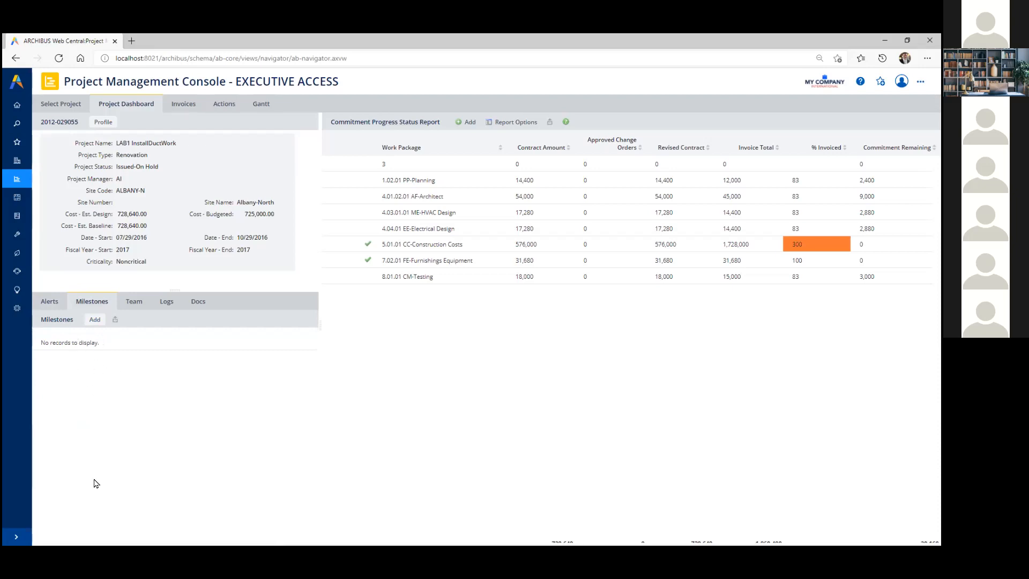
# Show the project's team and examine the vendor and employee lists for adding members, closing each without a selection
pyautogui.click(134, 302)
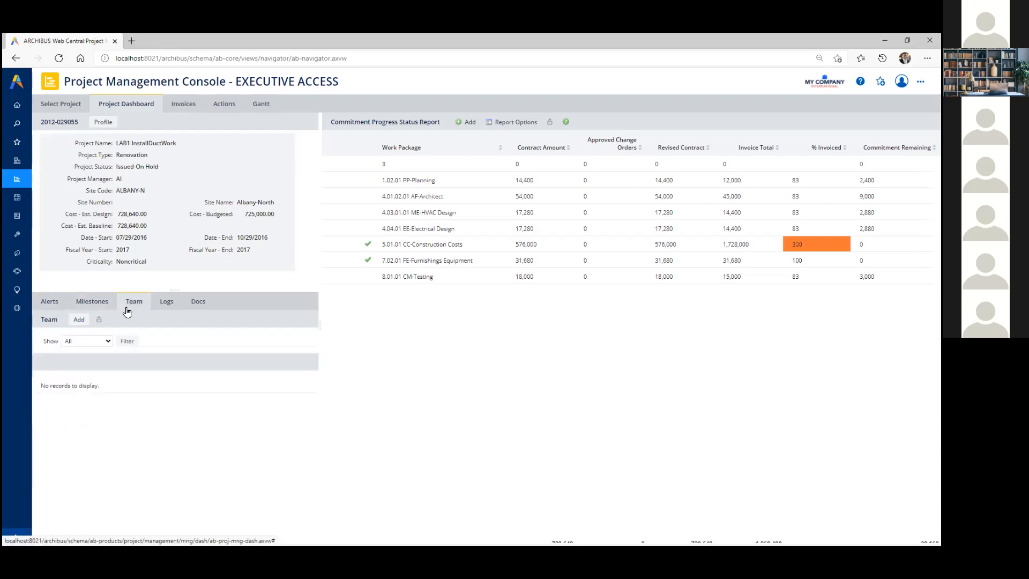
pyautogui.click(78, 321)
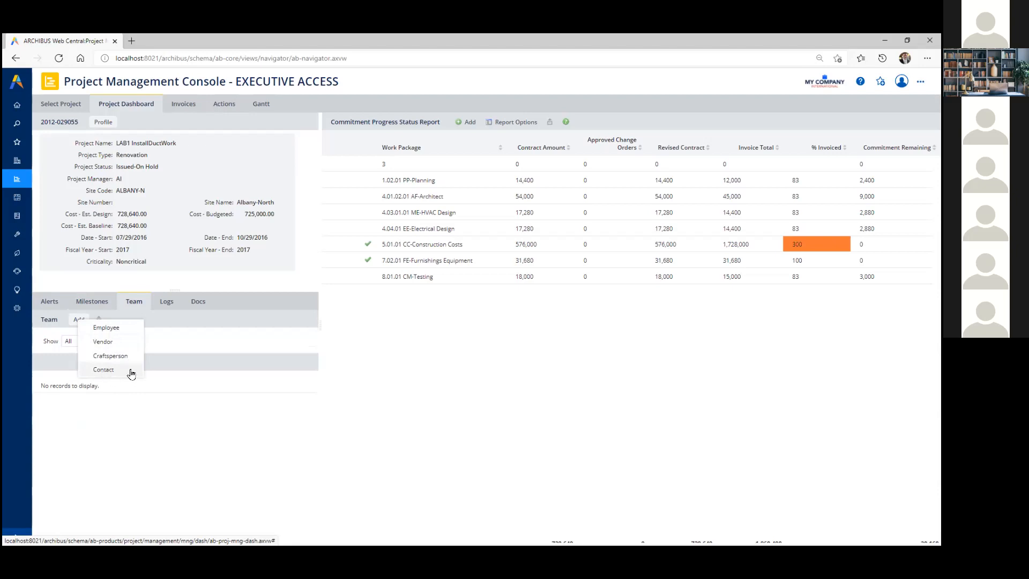
pyautogui.click(110, 342)
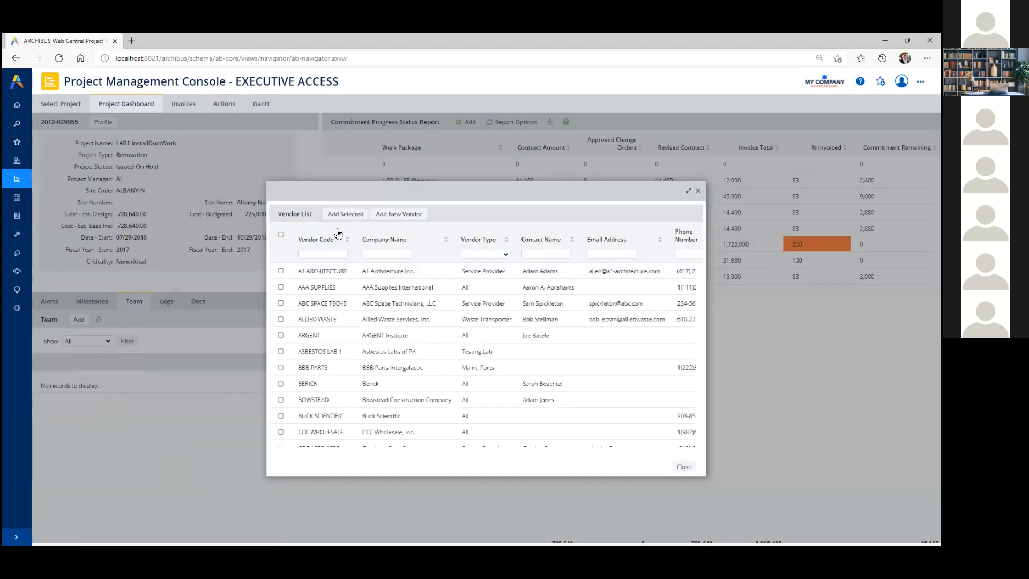
pyautogui.click(698, 190)
pyautogui.click(79, 320)
pyautogui.click(102, 330)
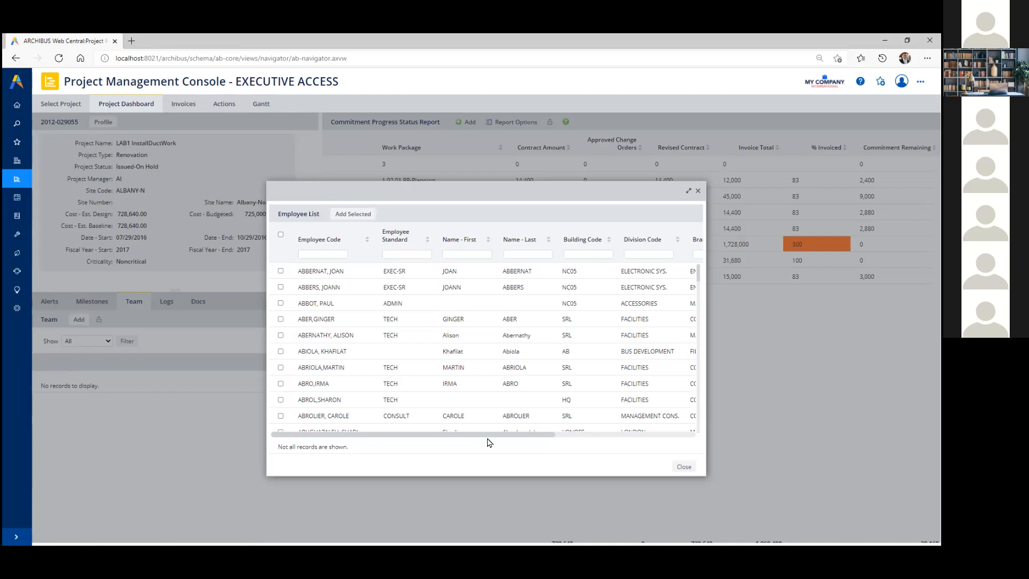
pyautogui.click(698, 190)
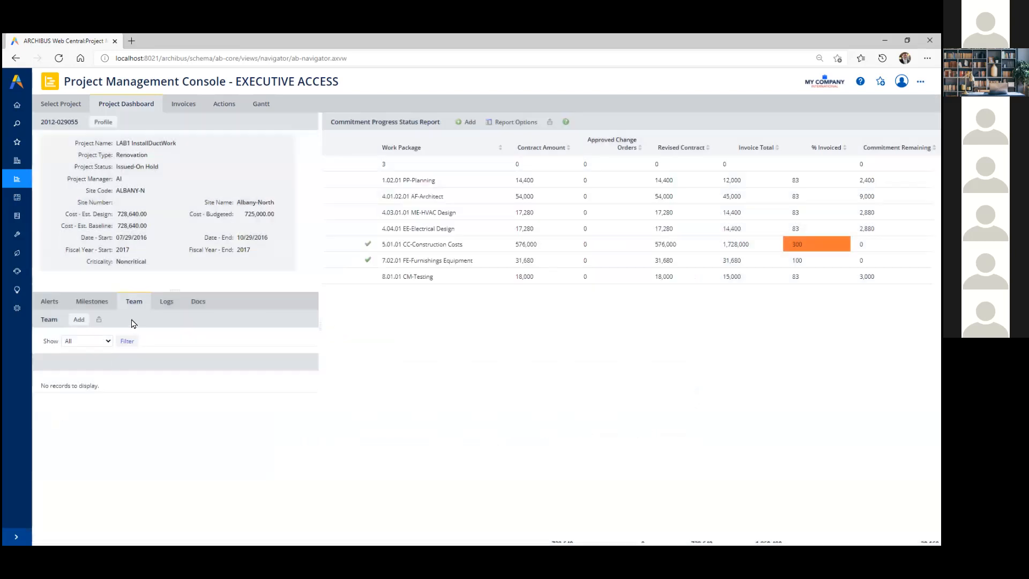
# Start a Correspondence entry in the project's logs, close it unsaved, and show the project's documents
pyautogui.click(166, 303)
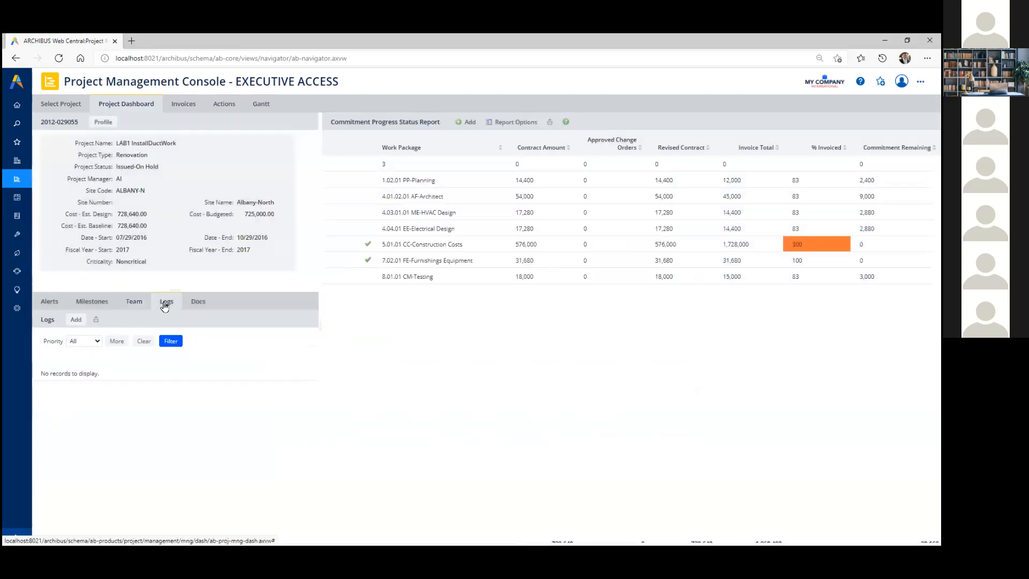
pyautogui.click(74, 322)
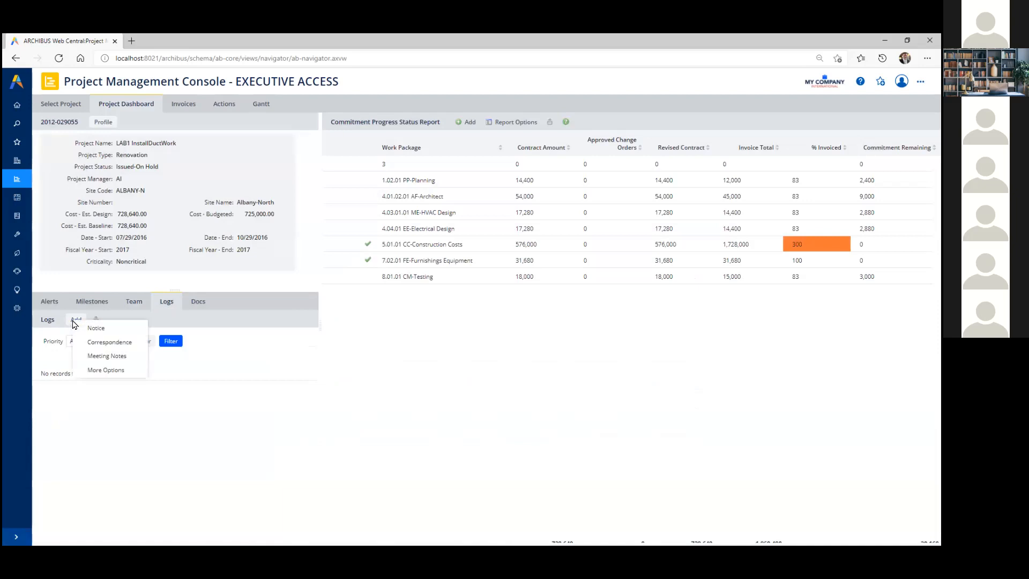
pyautogui.click(108, 343)
pyautogui.click(698, 190)
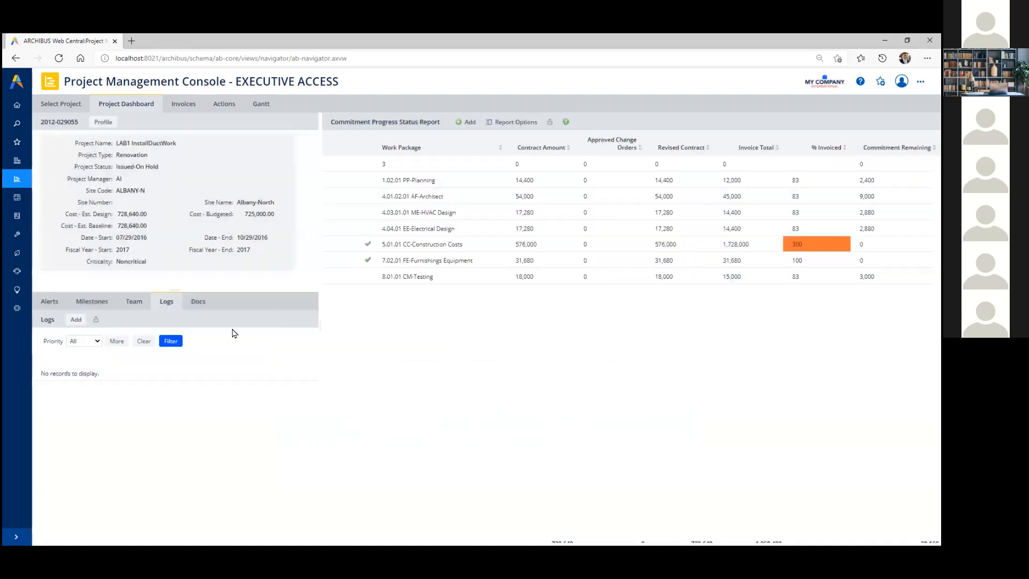
pyautogui.click(194, 303)
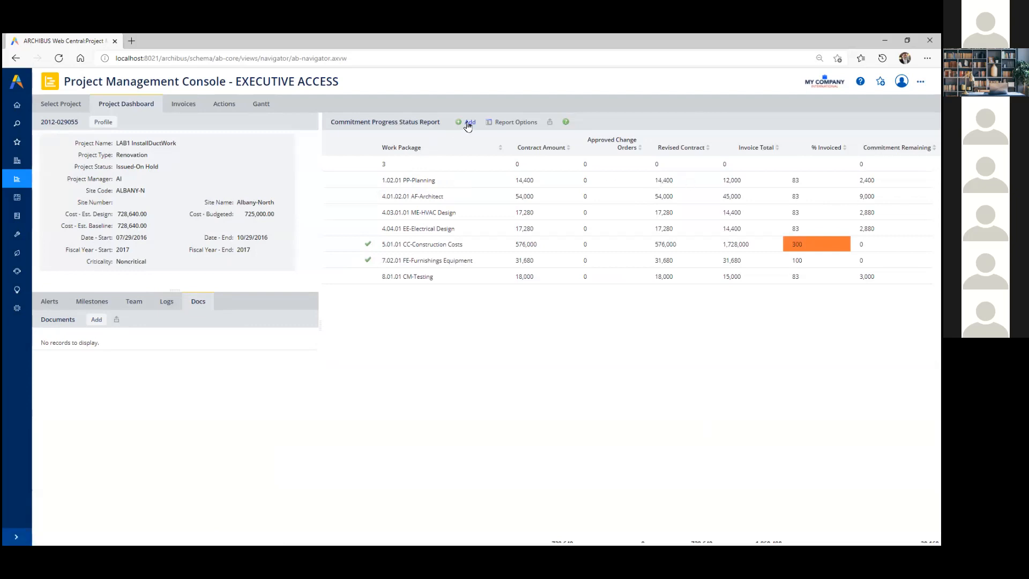
# Open the 4.01.02.01 AF-Architect work package's profile details and check its Work Package Status options
pyautogui.click(409, 197)
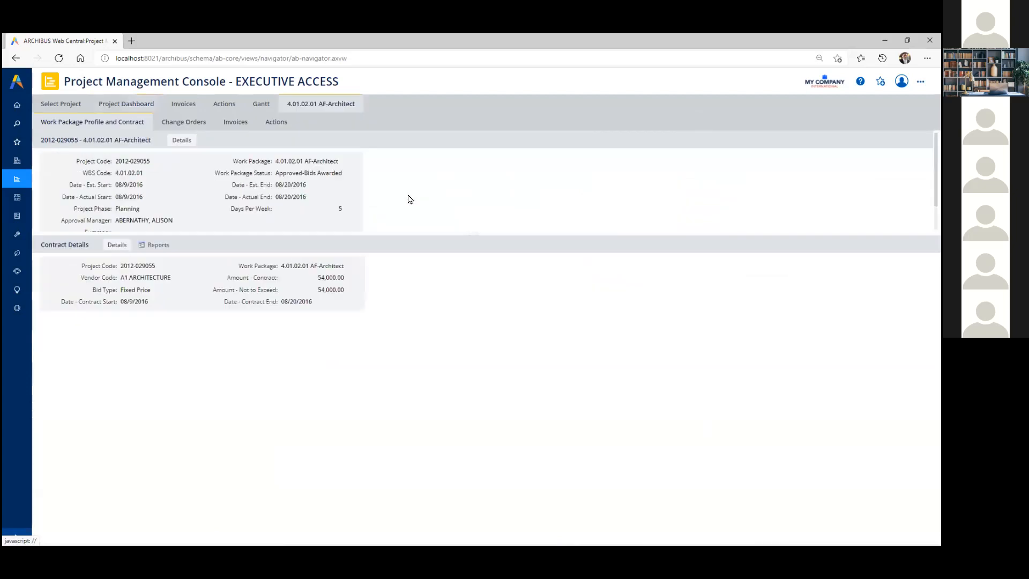
pyautogui.click(182, 141)
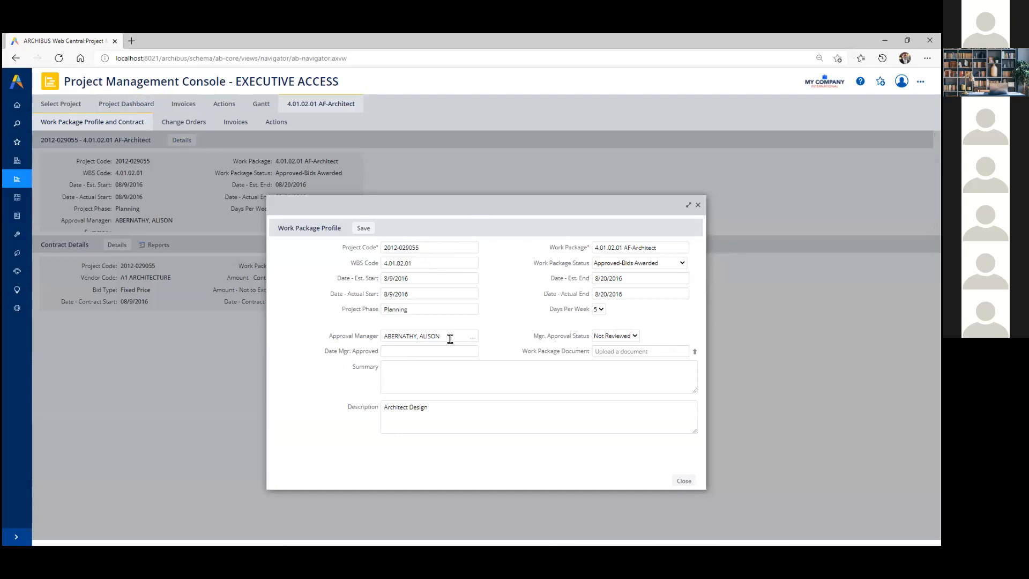
pyautogui.click(679, 263)
pyautogui.click(679, 266)
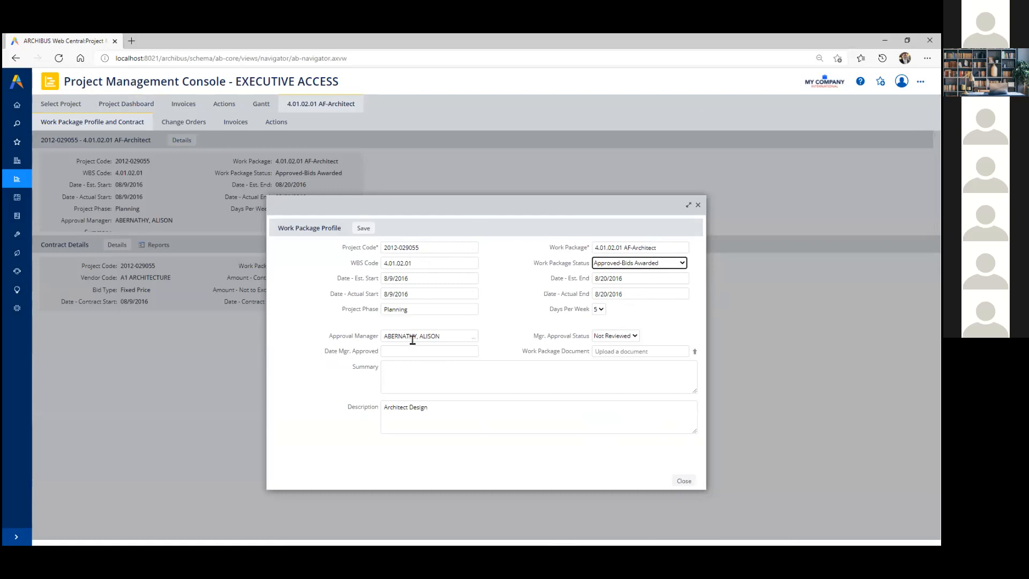
# Close the work package profile, open its Contract Details, check the Bid Status options, and close the details unchanged
pyautogui.click(698, 205)
pyautogui.click(122, 248)
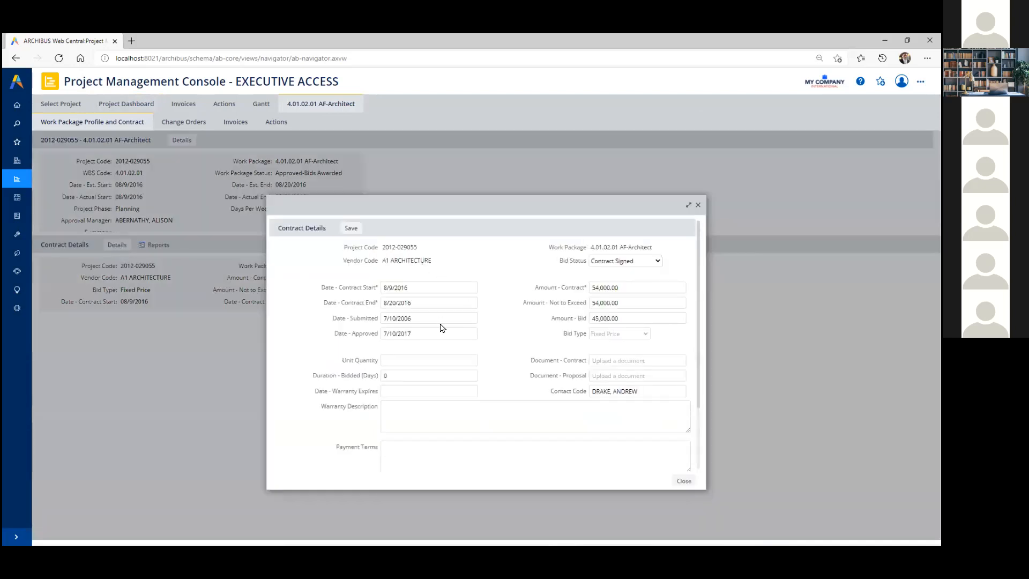
pyautogui.click(632, 288)
pyautogui.click(655, 262)
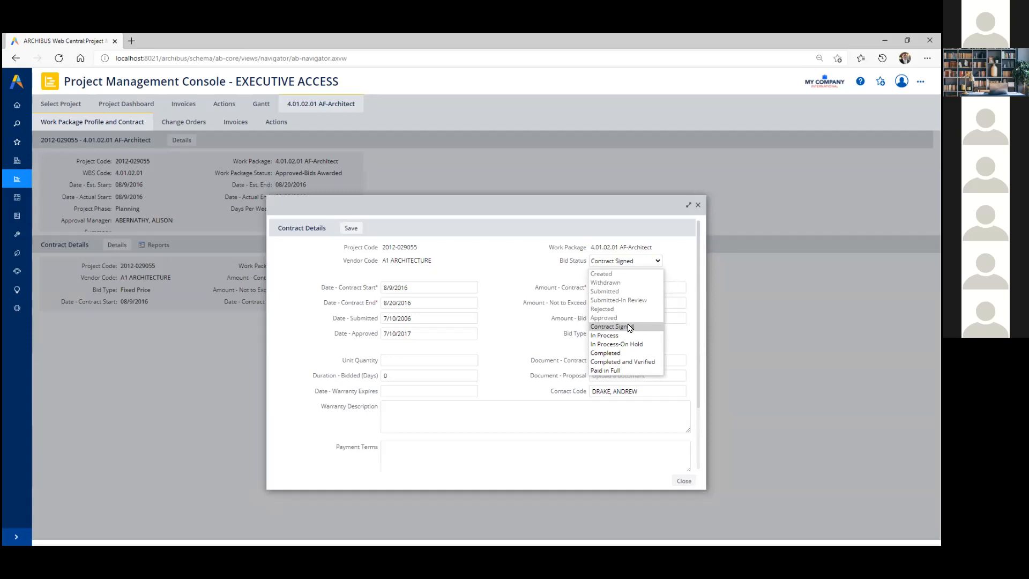
pyautogui.click(699, 208)
pyautogui.click(699, 208)
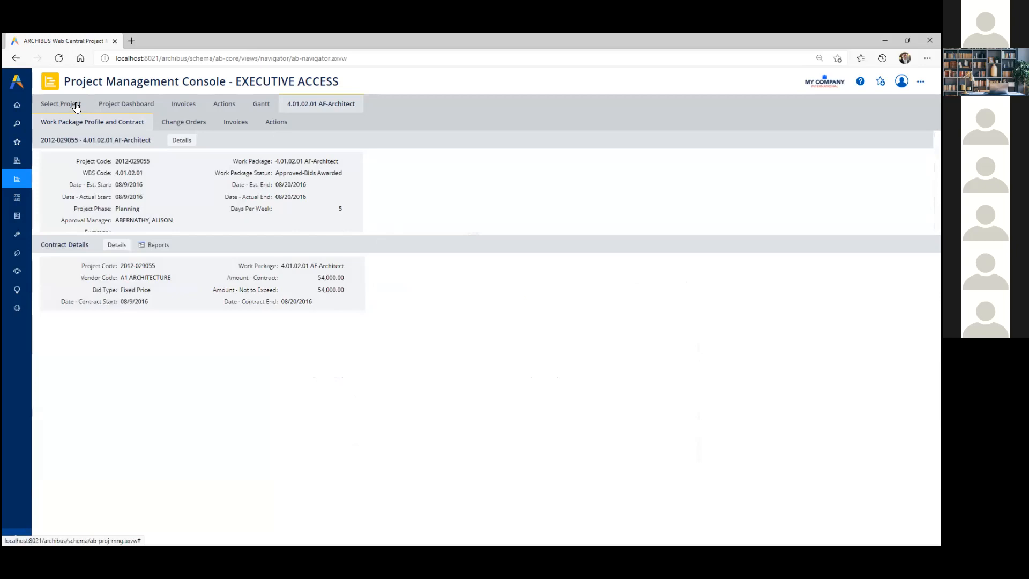
# Show the 4.01.02.01 AF-Architect work package's change orders, invoices and actions in turn
pyautogui.click(188, 123)
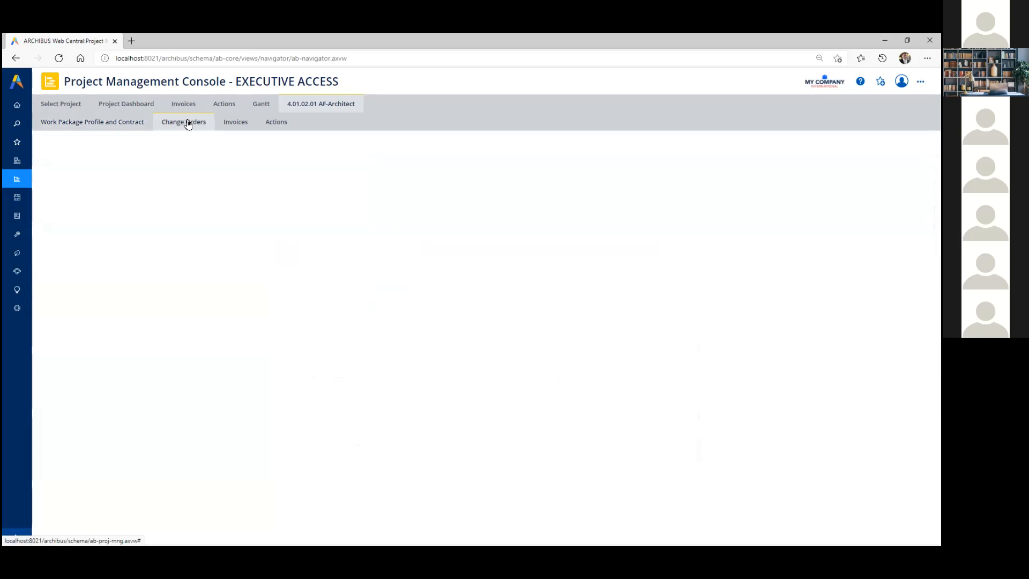
pyautogui.click(232, 126)
pyautogui.click(277, 122)
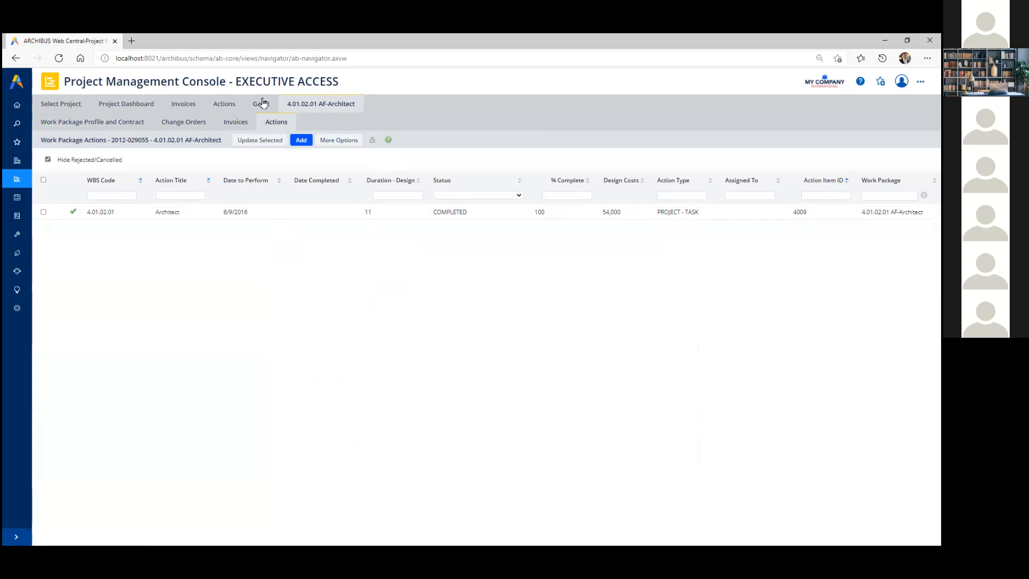
# Check the export and import options for the work package's actions without choosing one
pyautogui.click(373, 141)
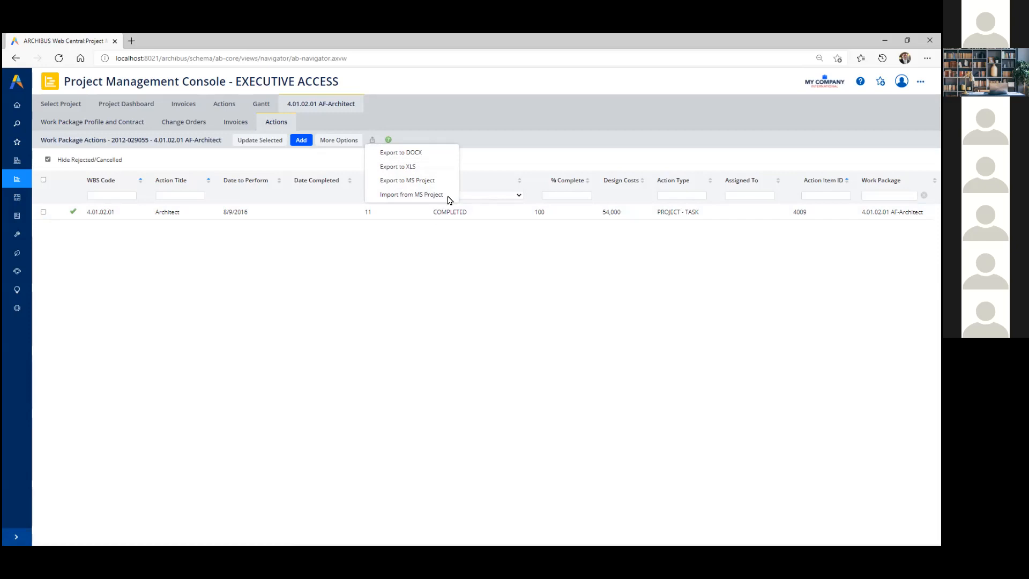
pyautogui.click(675, 170)
pyautogui.click(372, 139)
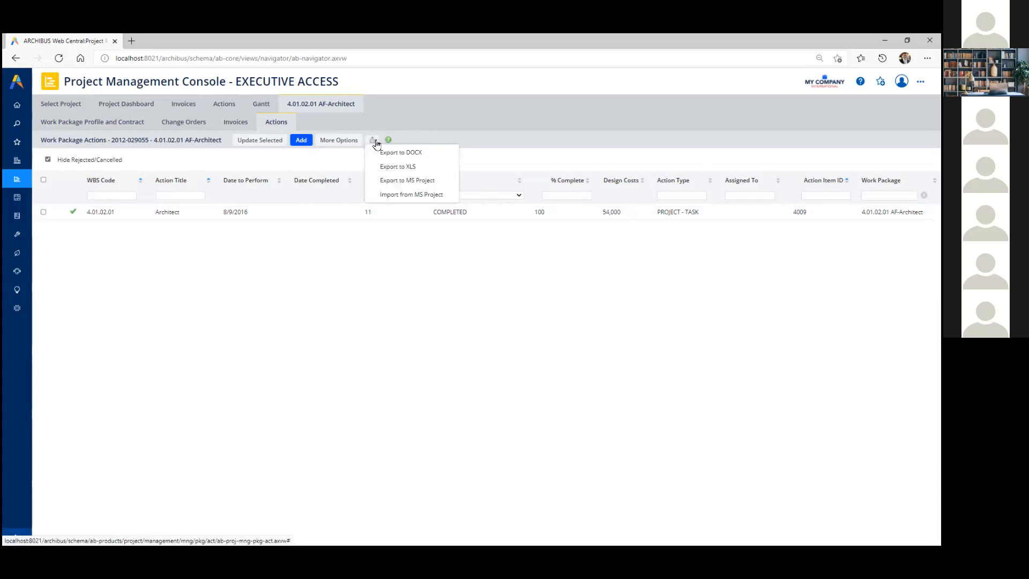
pyautogui.click(351, 150)
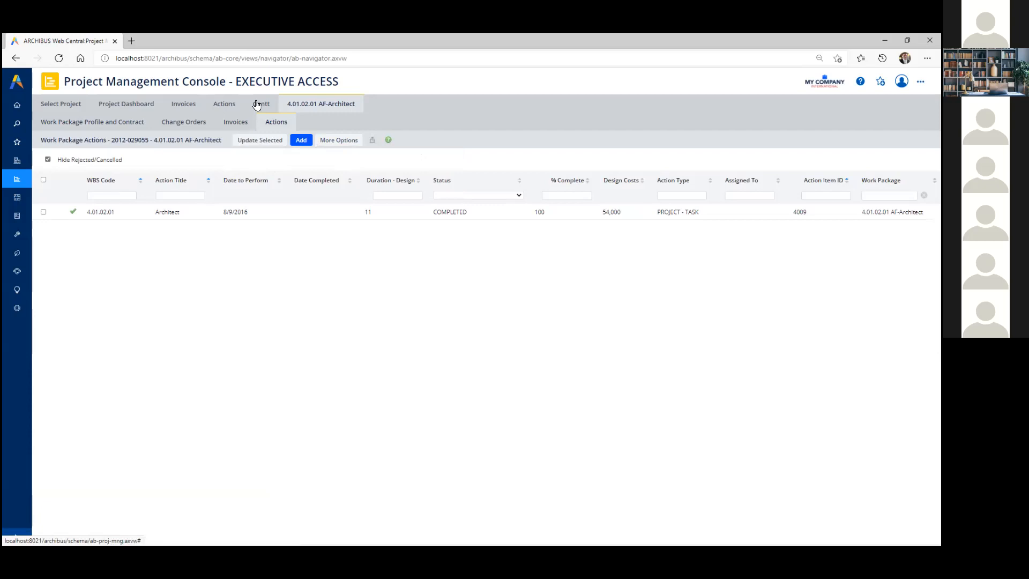
# Open the Architect action item, examine its progress, costs, location and details sections, and close it unsaved
pyautogui.click(101, 213)
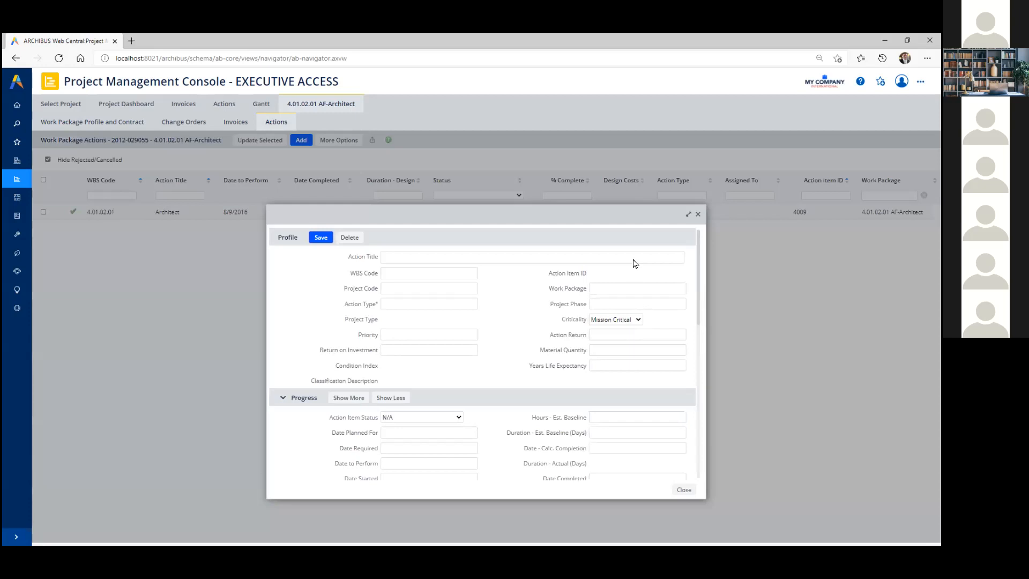
pyautogui.moveTo(625, 216); pyautogui.dragTo(578, 188)
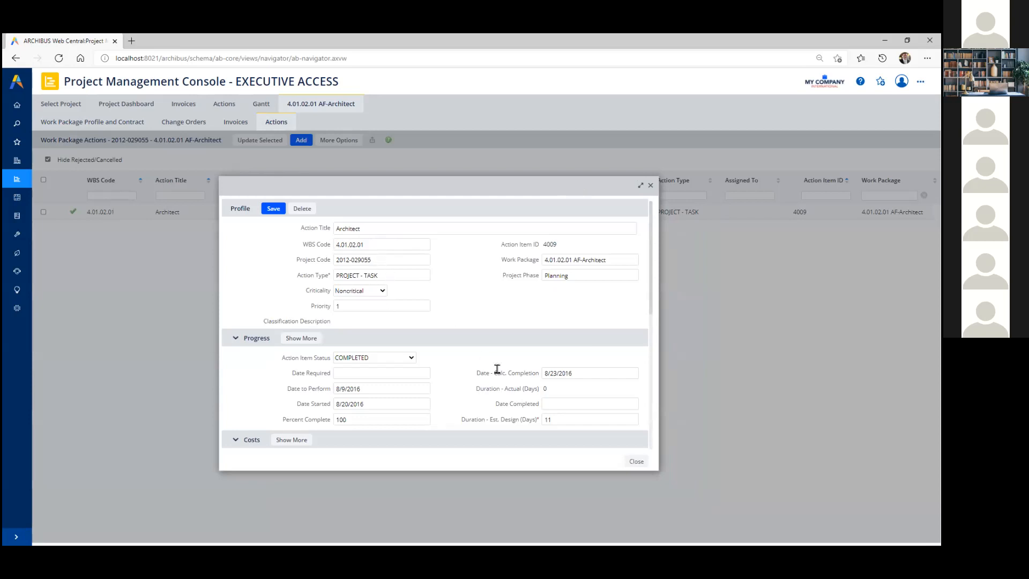
pyautogui.scroll(-1, 497, 369)
pyautogui.click(425, 368)
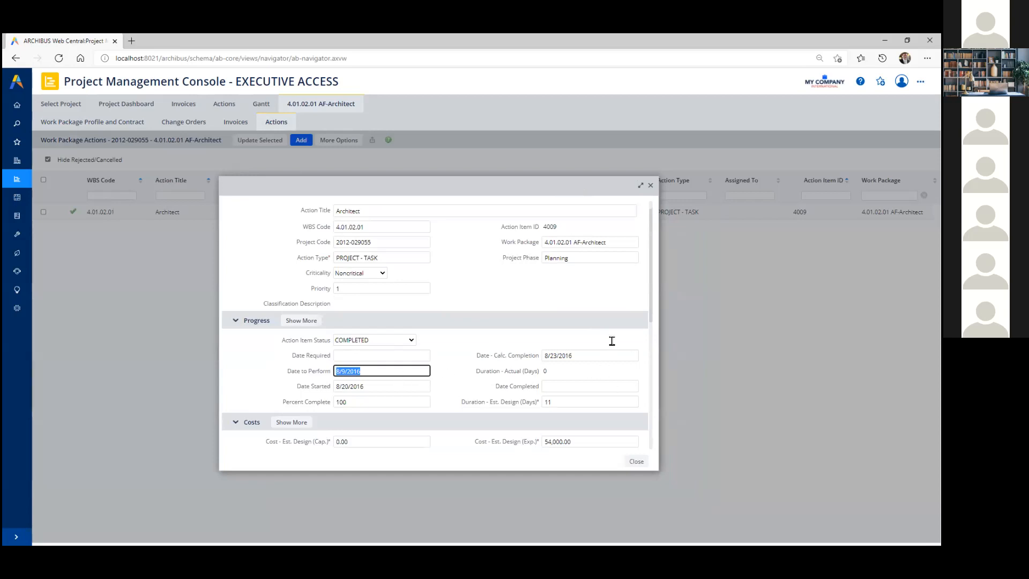
pyautogui.scroll(-3, 610, 341)
pyautogui.click(562, 317)
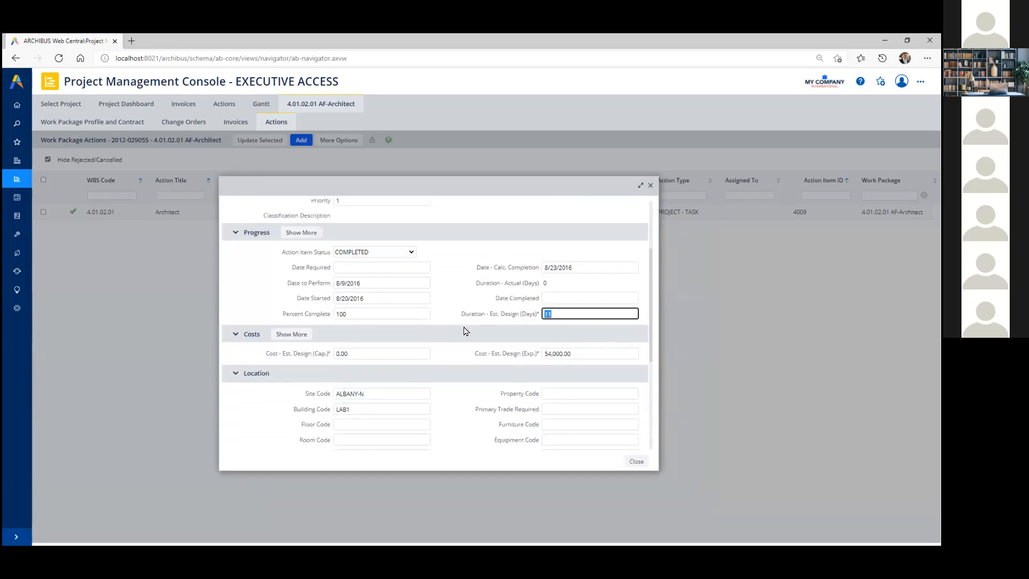
pyautogui.scroll(-1, 477, 354)
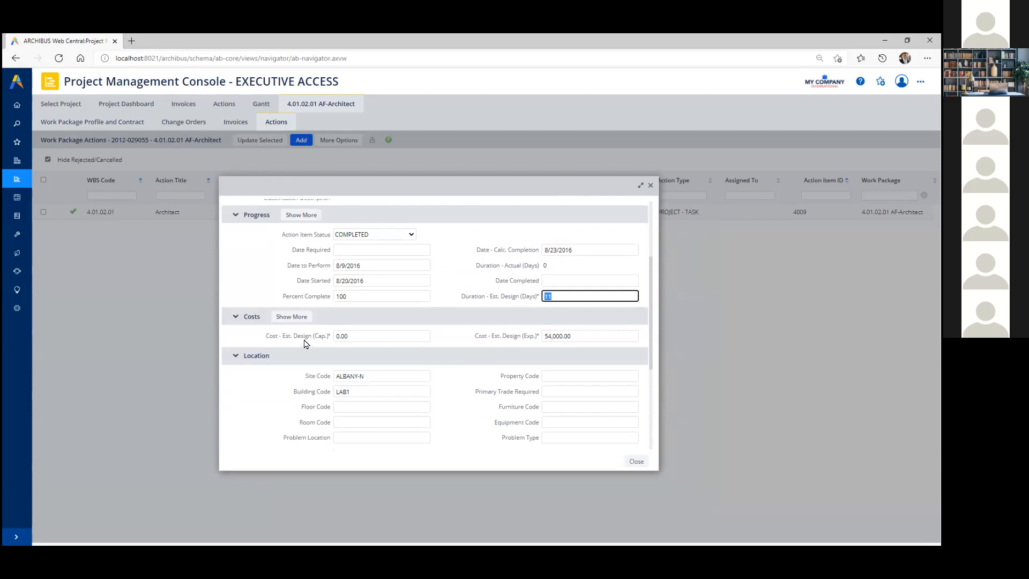
pyautogui.scroll(-3, 476, 328)
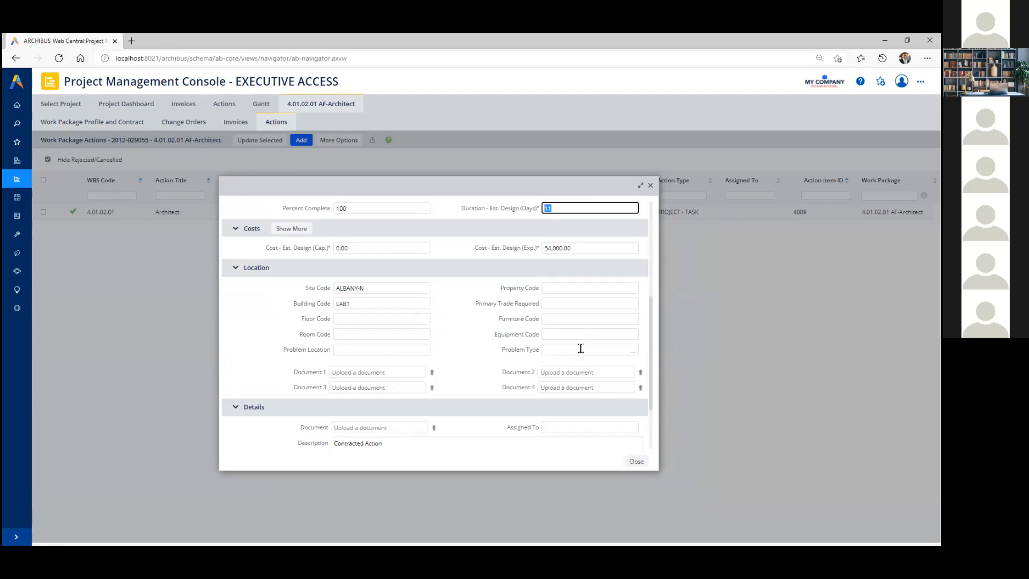
pyautogui.scroll(-3, 582, 349)
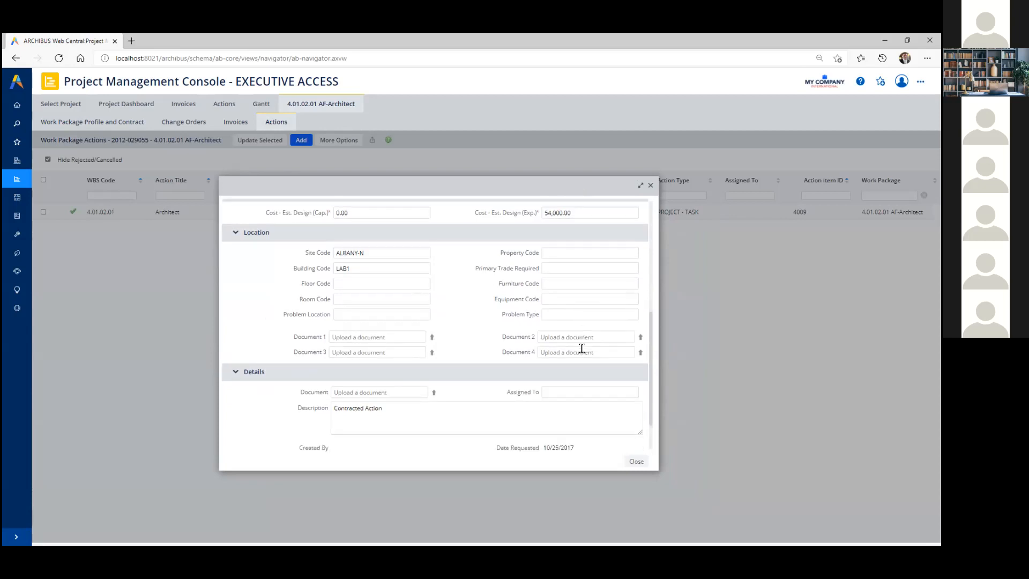
pyautogui.scroll(-1, 472, 397)
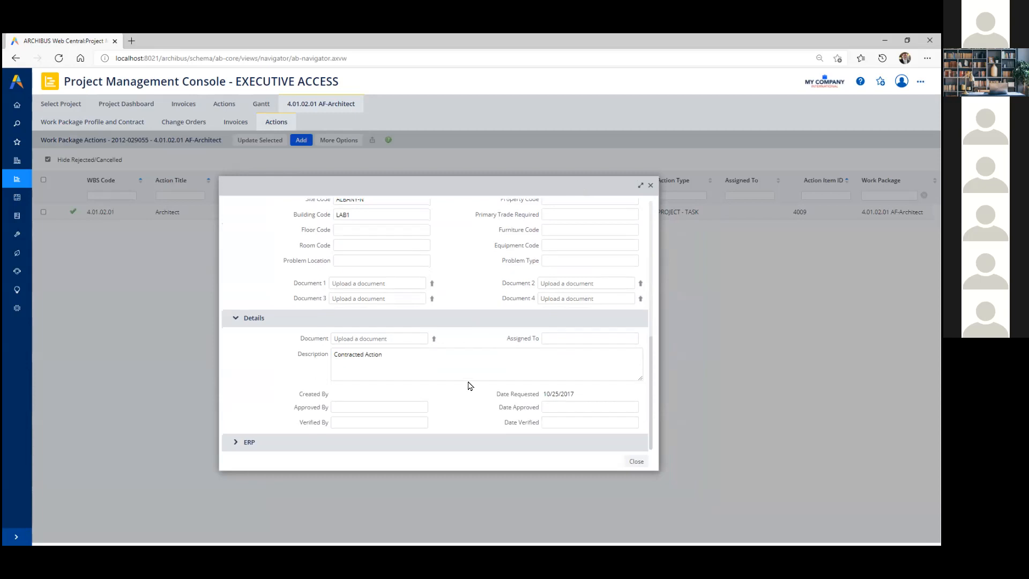
pyautogui.scroll(5, 569, 327)
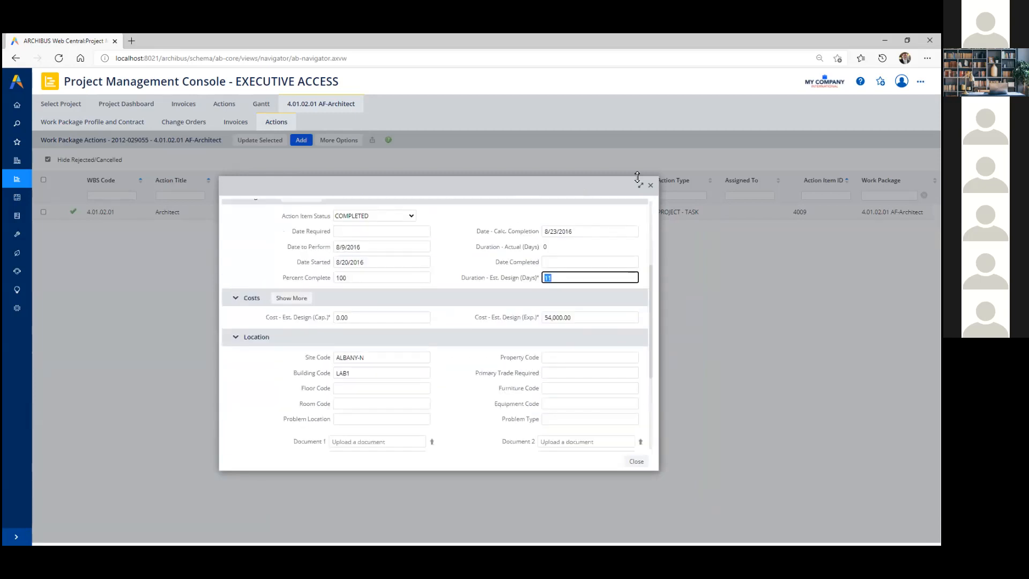
pyautogui.click(651, 187)
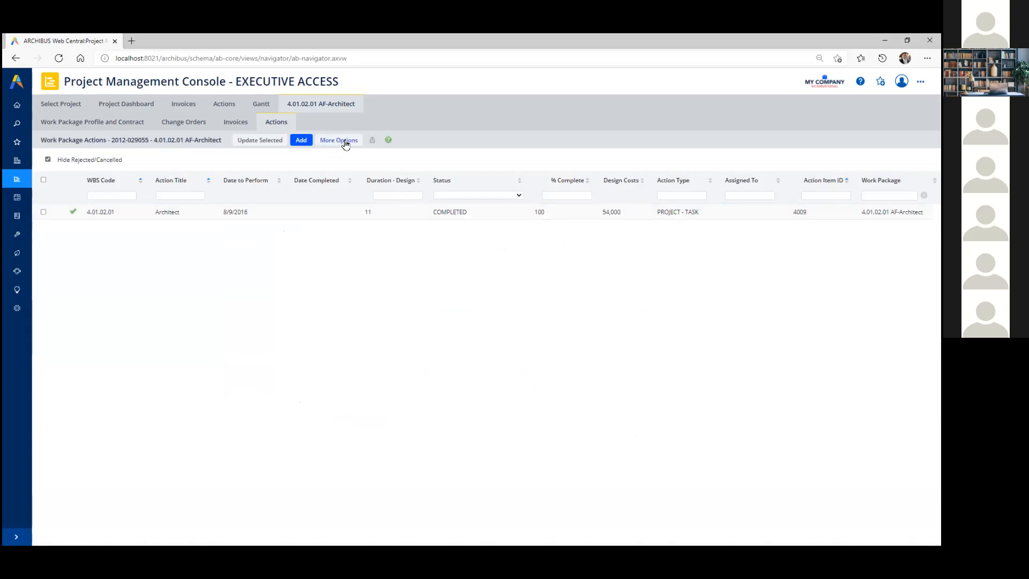
# Show the project's Gantt chart, view the 5.01.01 Construction Costs action's details, and close them
pyautogui.click(262, 105)
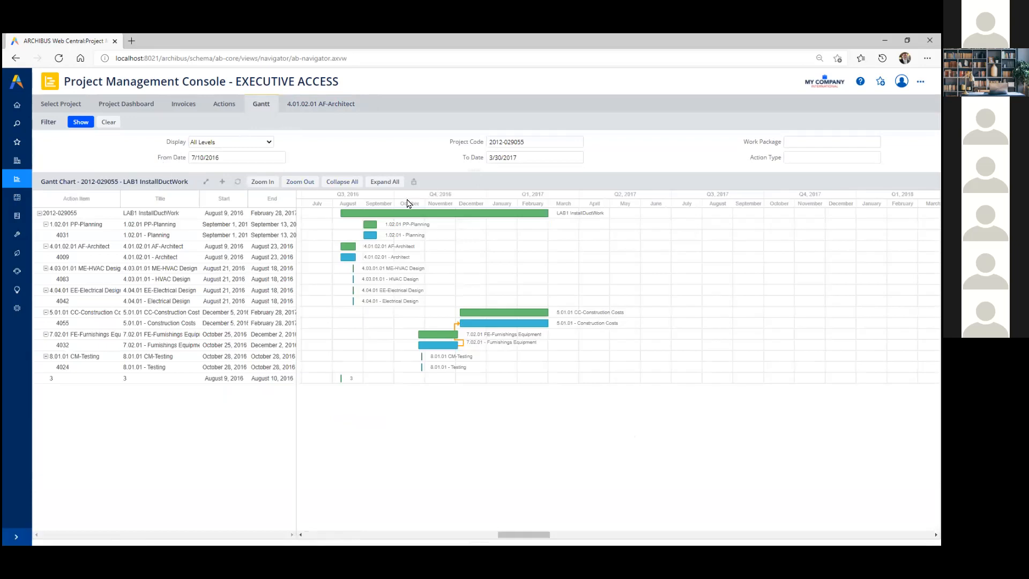
pyautogui.doubleClick(475, 324)
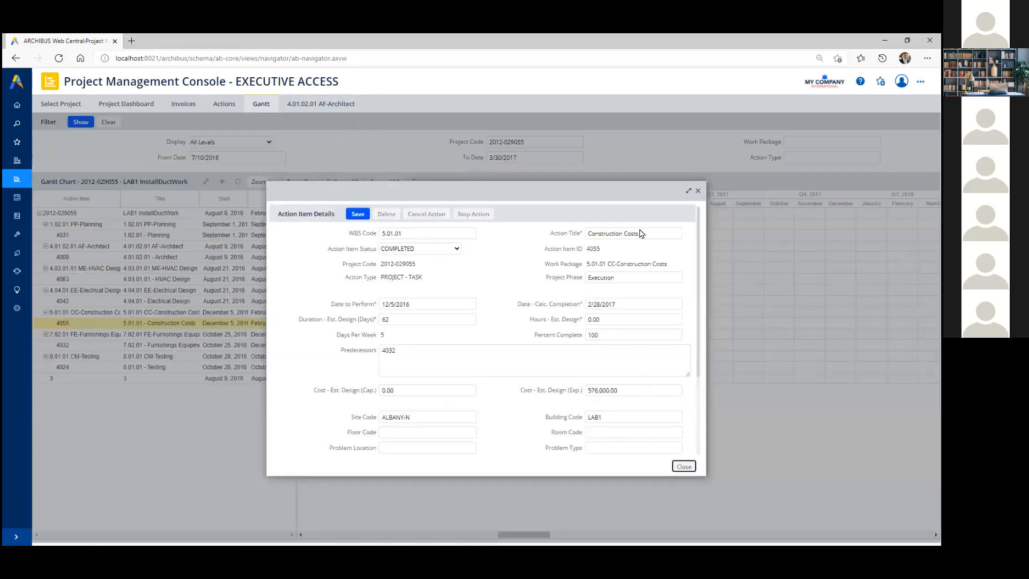
pyautogui.click(698, 191)
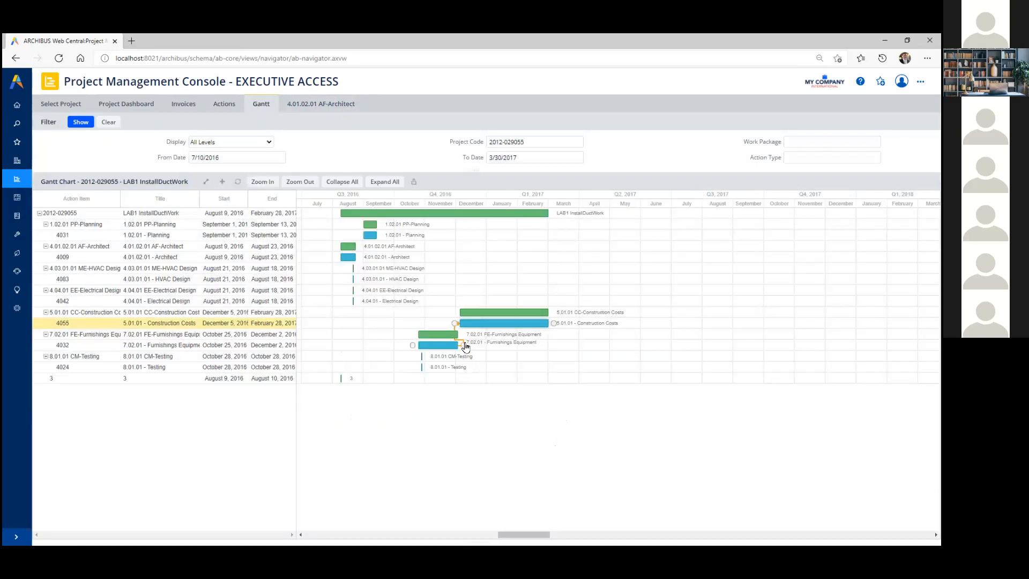
# Reschedule the 5.01.01 Construction Costs action on the Gantt chart to January 2, 2017 through March 28, 2017, accepting the adjusted dates
pyautogui.click(429, 345)
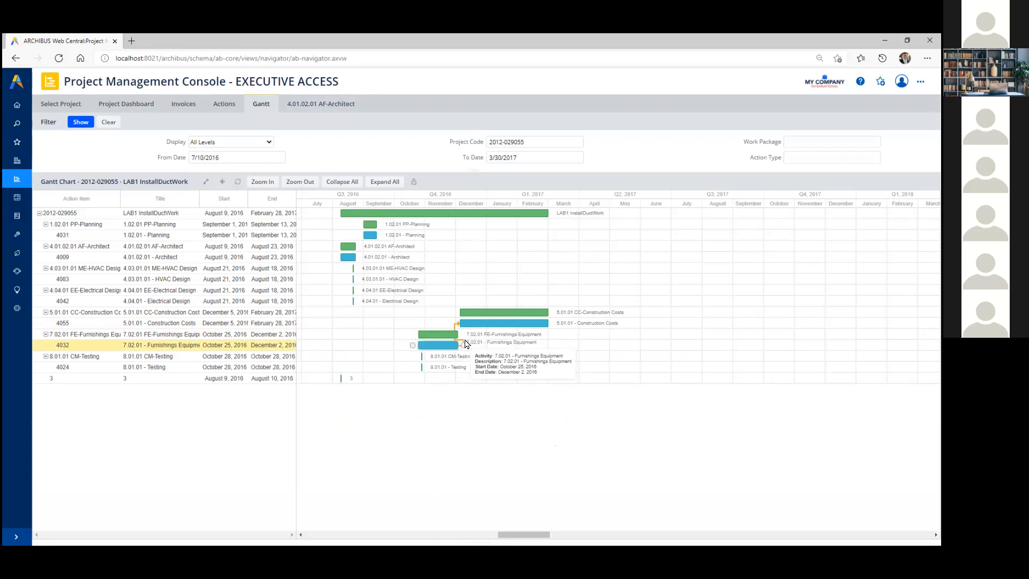
pyautogui.moveTo(468, 324); pyautogui.dragTo(498, 324)
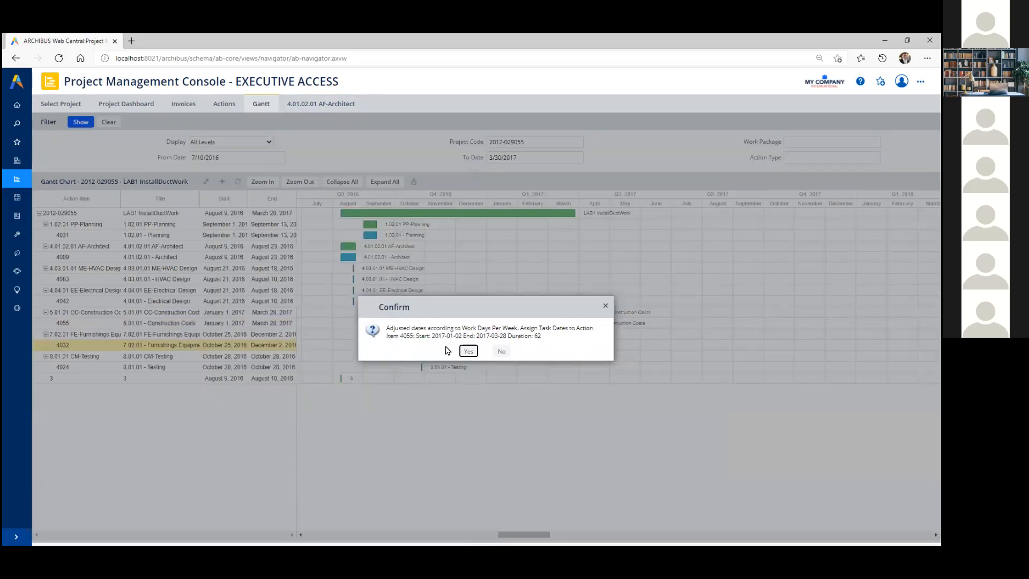
pyautogui.moveTo(398, 328); pyautogui.dragTo(542, 328)
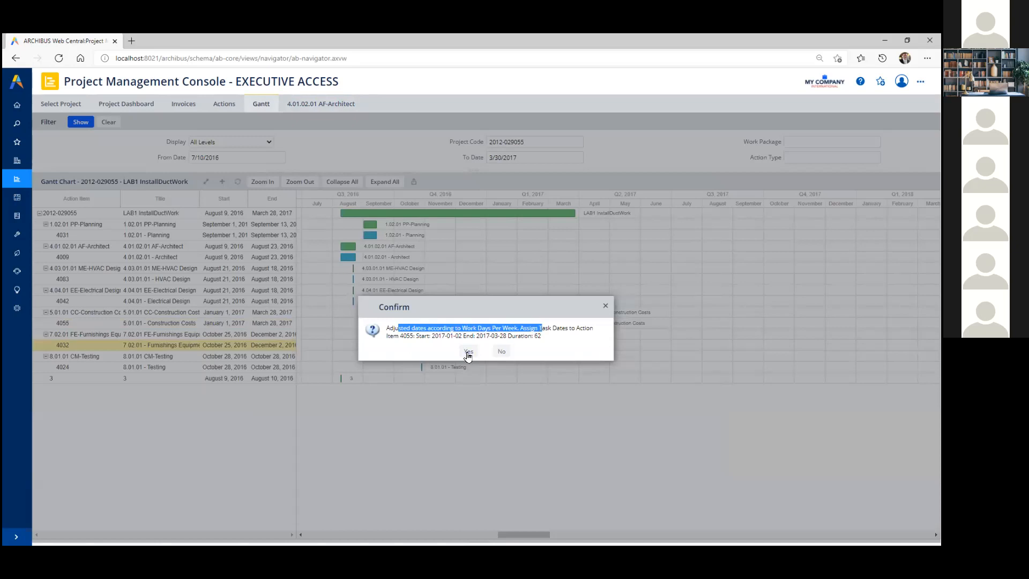
pyautogui.click(468, 352)
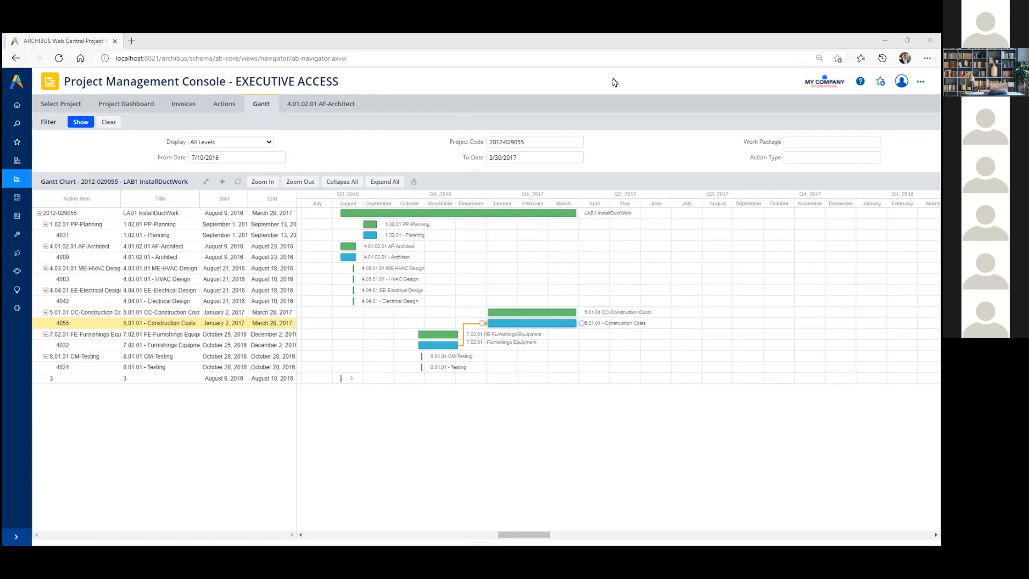
pyautogui.click(18, 109)
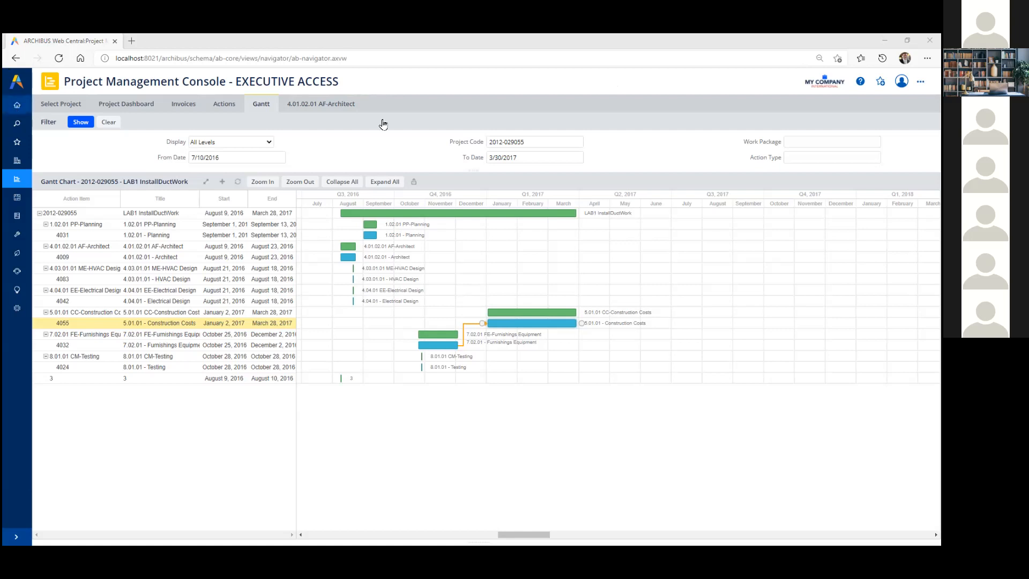
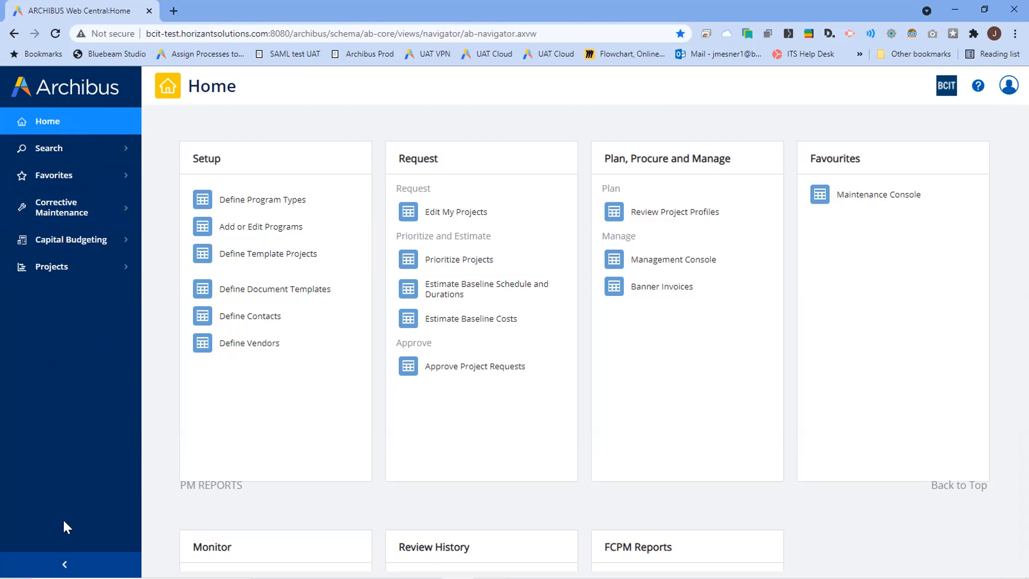
# Collapse the side navigation and examine the Home page's project setup, request, management, reports and capital budgeting groups
pyautogui.click(65, 564)
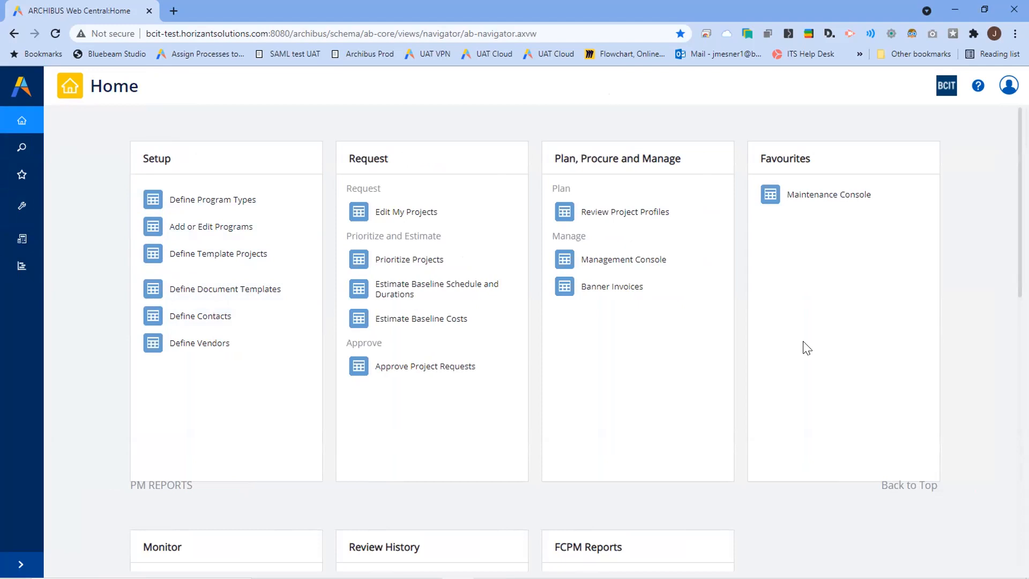
pyautogui.scroll(-10, 803, 343)
pyautogui.scroll(-2, 803, 343)
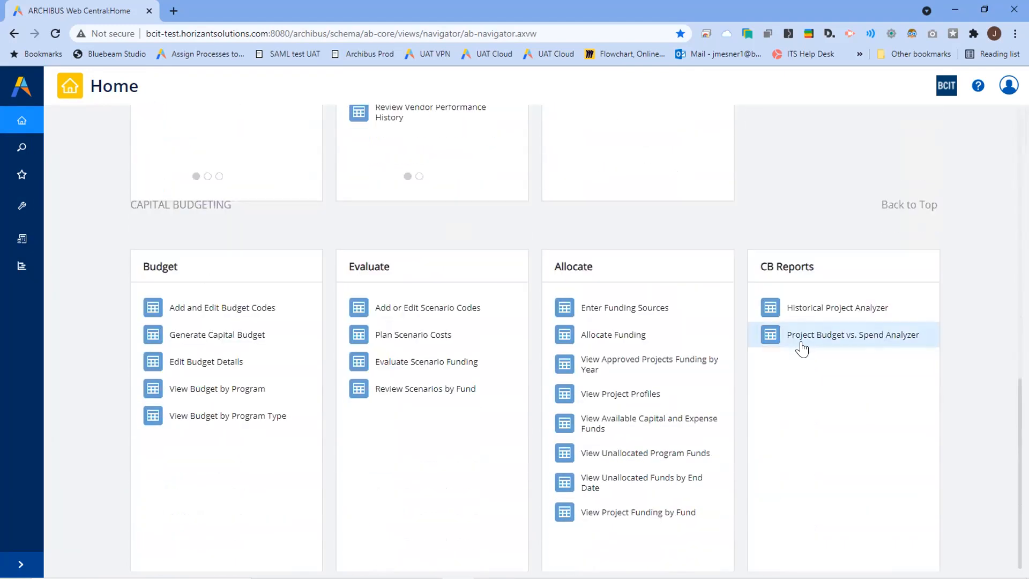
pyautogui.scroll(10, 803, 343)
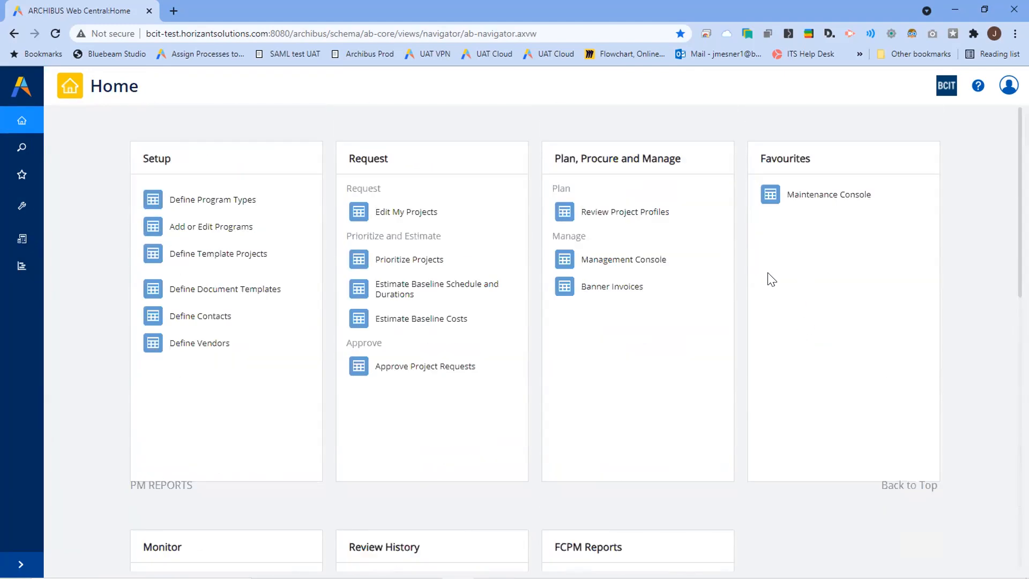
pyautogui.scroll(-1, 766, 278)
pyautogui.scroll(1, 768, 279)
pyautogui.scroll(-10, 833, 349)
pyautogui.scroll(10, 831, 358)
# Open the Management Console, logging back in to the DEV project with the saved username and password, and collapse the side navigation
pyautogui.click(625, 261)
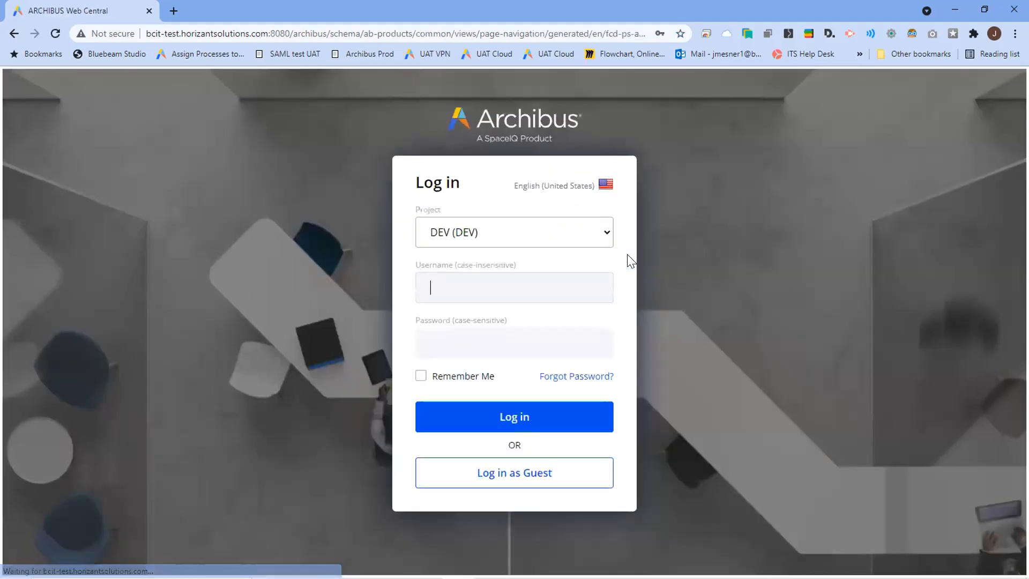
pyautogui.click(527, 287)
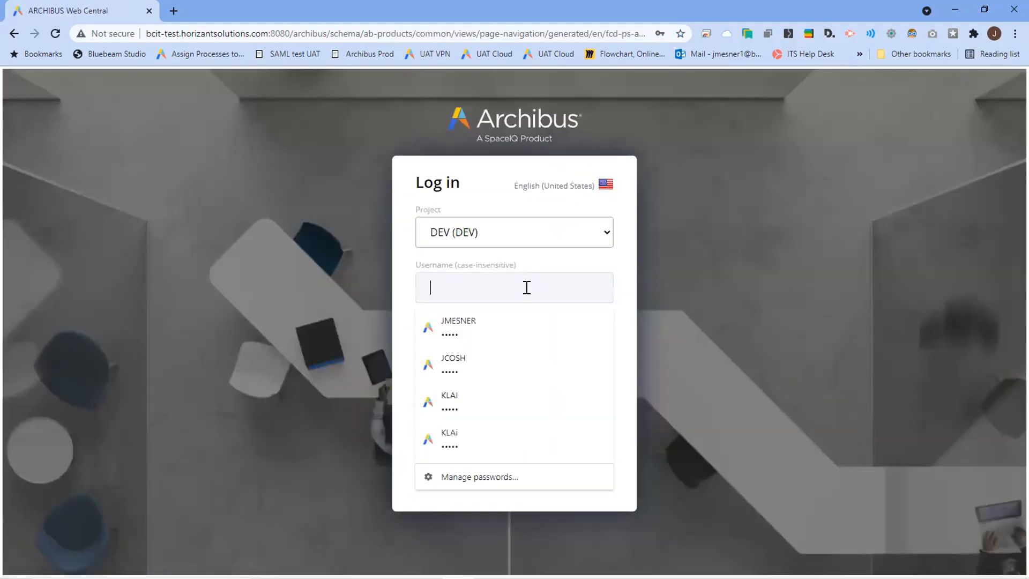
pyautogui.click(494, 333)
pyautogui.click(525, 419)
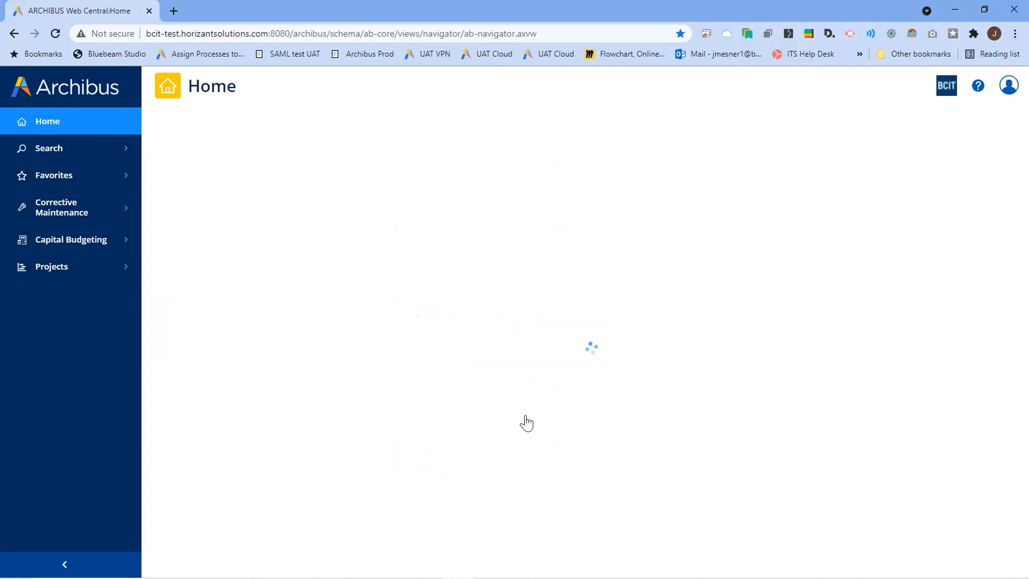
pyautogui.click(684, 260)
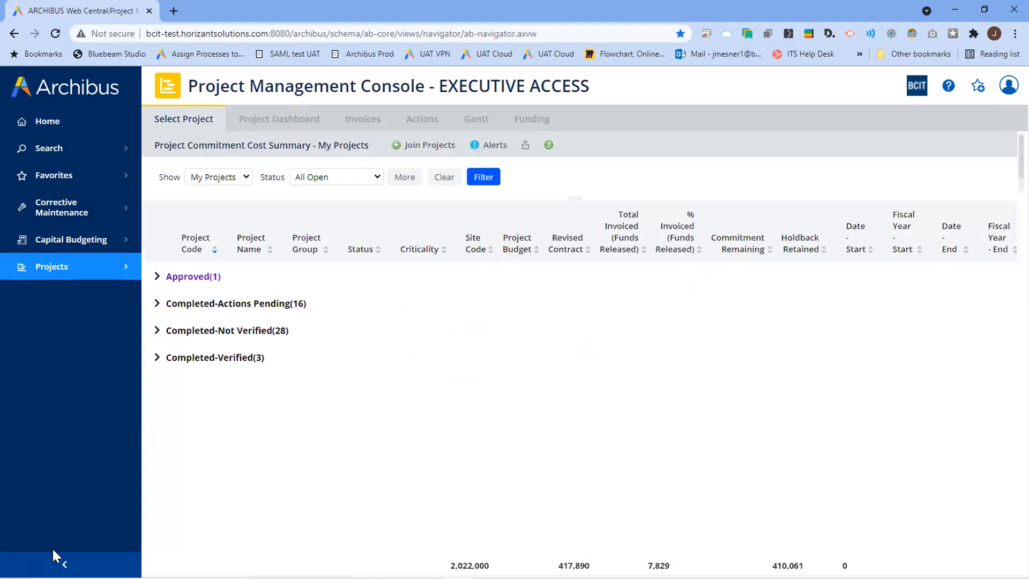
pyautogui.click(64, 564)
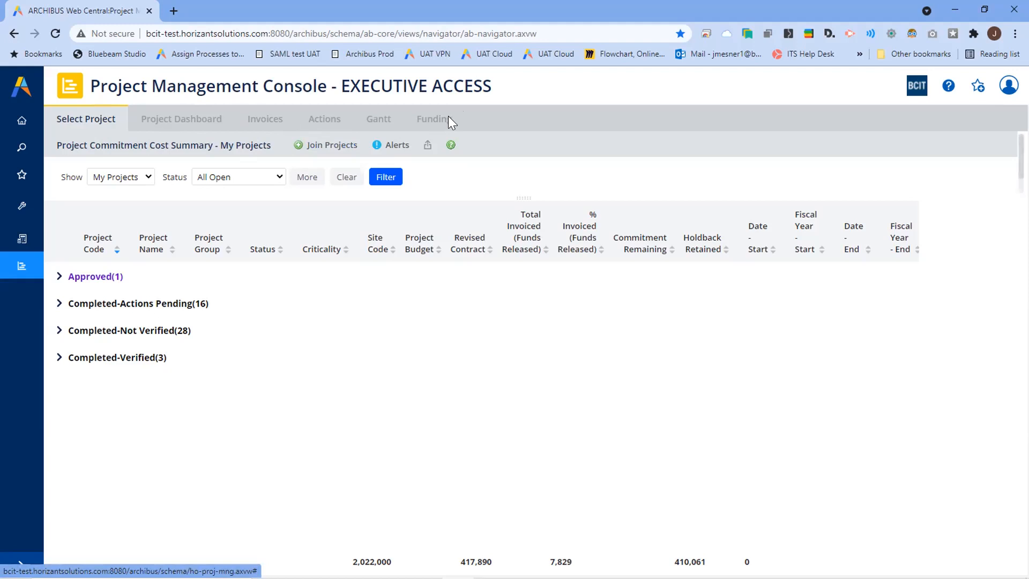
# Expand the approved projects and open the Sept 17 Template (*BCE*) project's dashboard
pyautogui.click(62, 277)
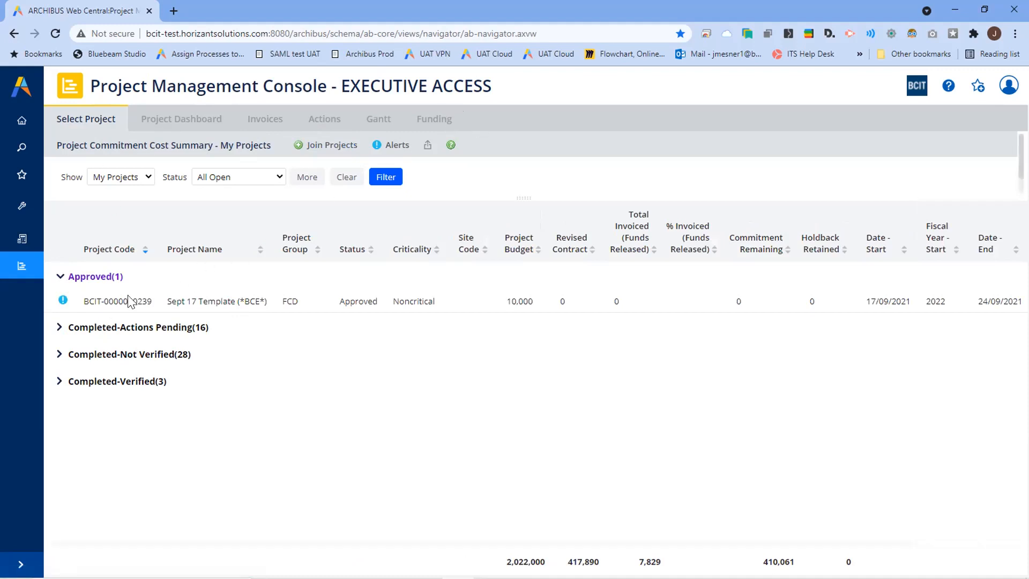
pyautogui.click(113, 302)
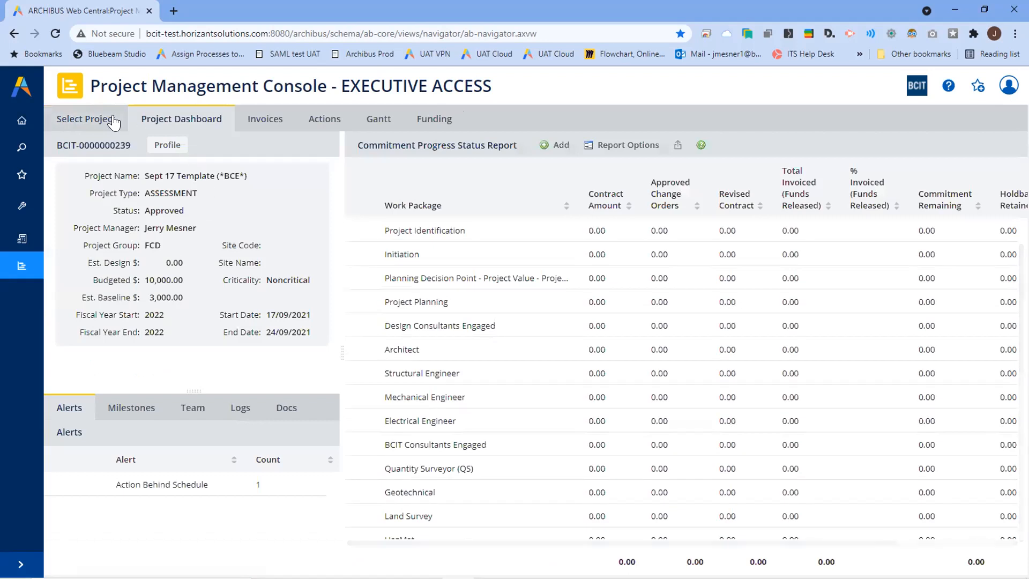
pyautogui.click(106, 122)
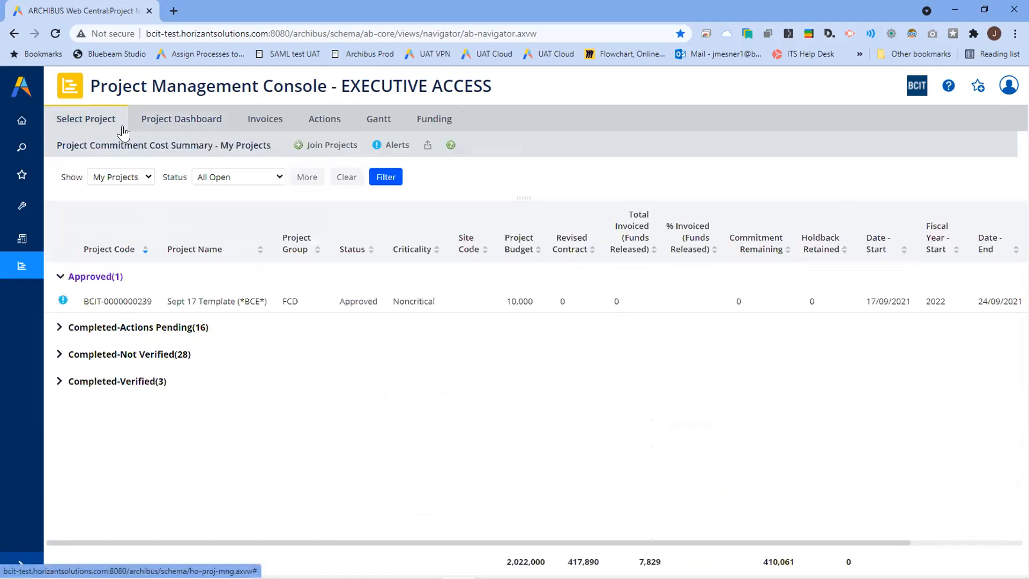
pyautogui.click(156, 123)
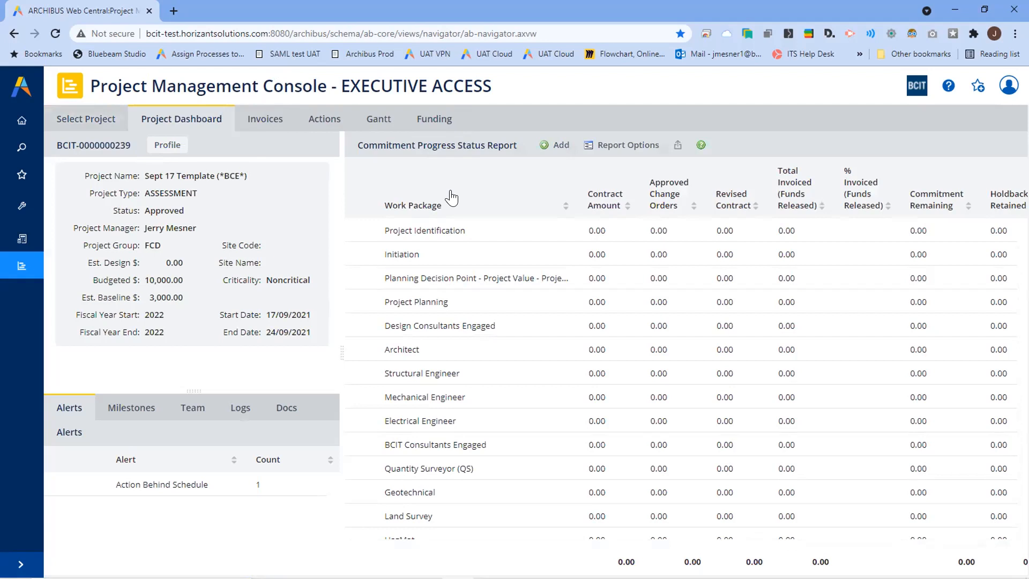
# Open the project's profile and examine its general details, status, background context, scope and objectives fields
pyautogui.click(168, 146)
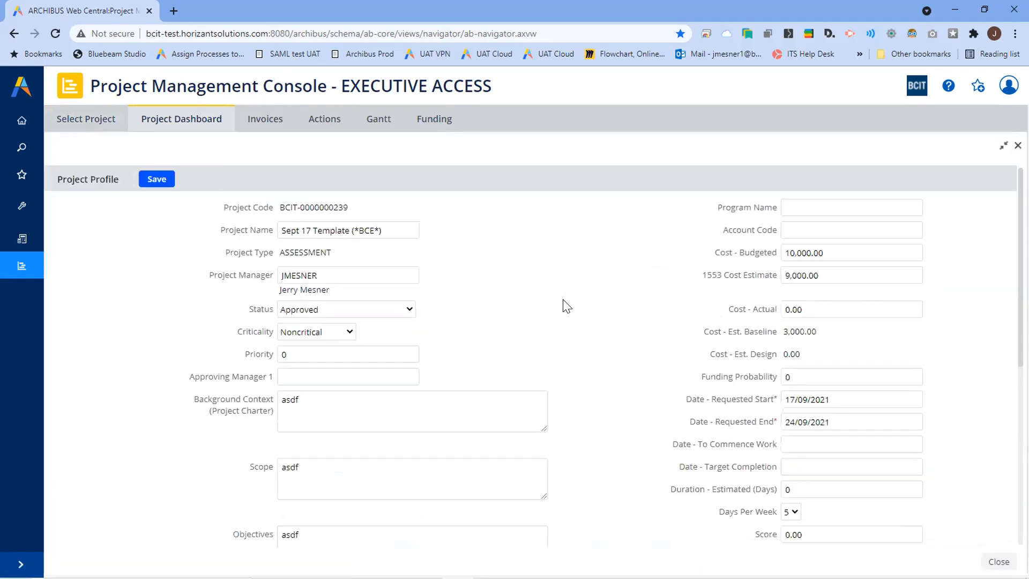
pyautogui.scroll(-1, 570, 306)
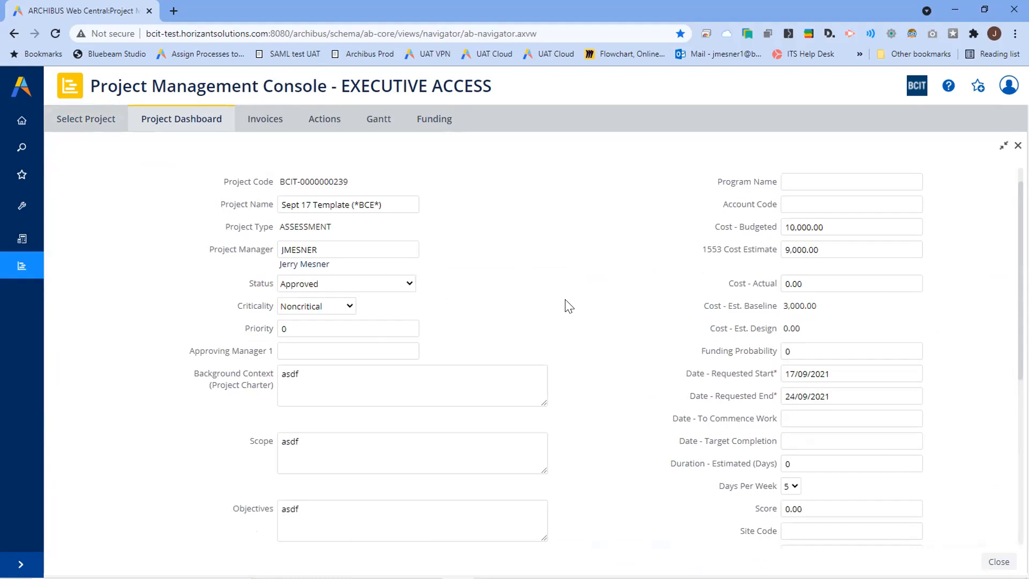
pyautogui.scroll(-1, 566, 301)
pyautogui.scroll(1, 566, 301)
pyautogui.click(350, 374)
pyautogui.scroll(-2, 352, 378)
pyautogui.scroll(1, 353, 381)
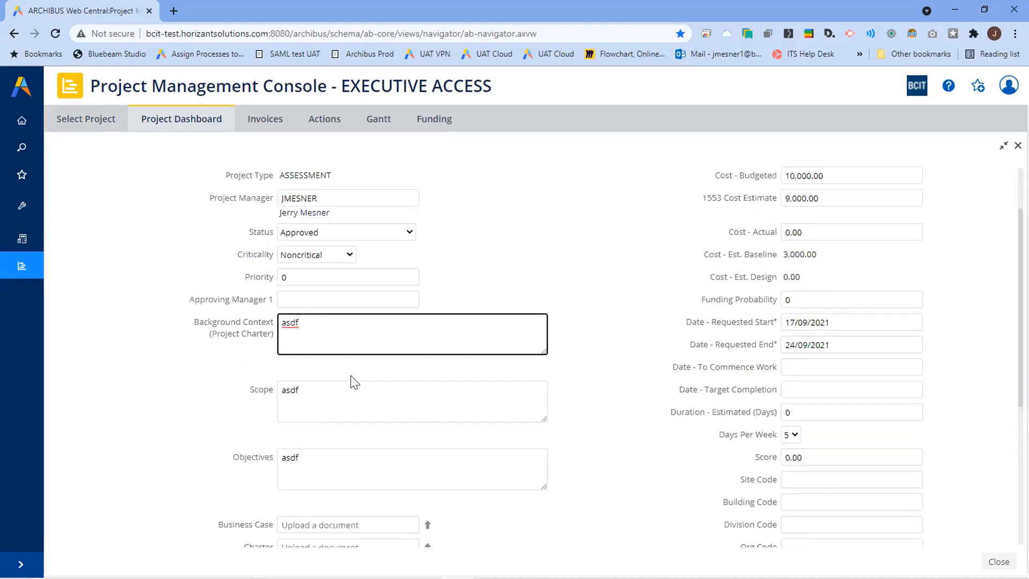
pyautogui.scroll(-2, 469, 426)
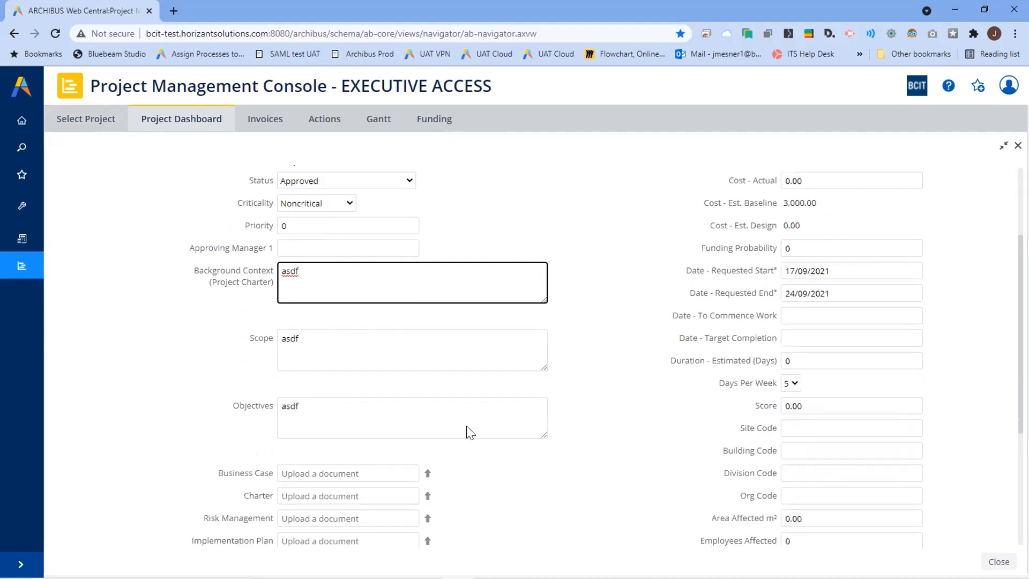
pyautogui.scroll(3, 467, 424)
pyautogui.click(528, 276)
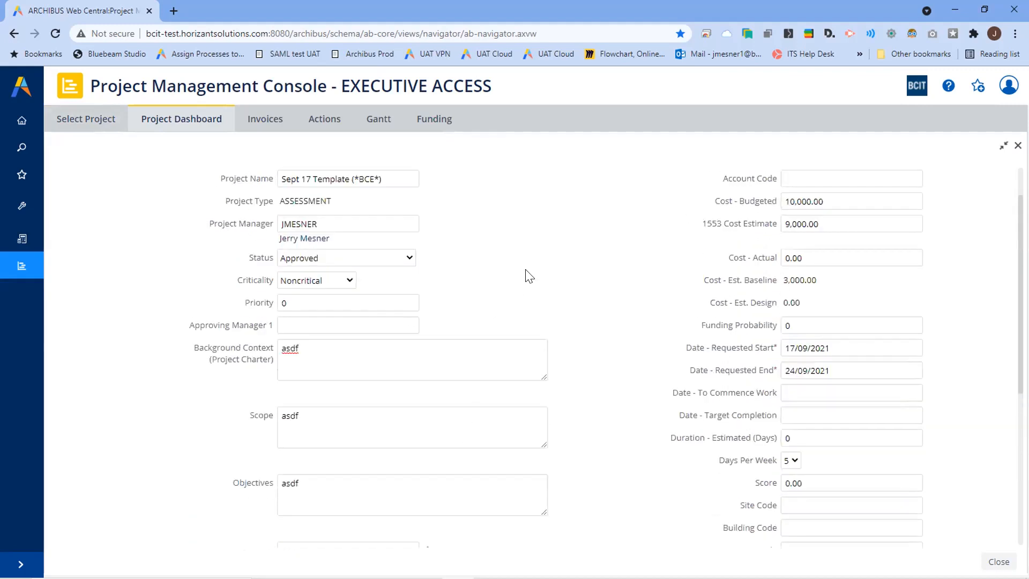
pyautogui.scroll(-2, 526, 276)
pyautogui.scroll(3, 526, 270)
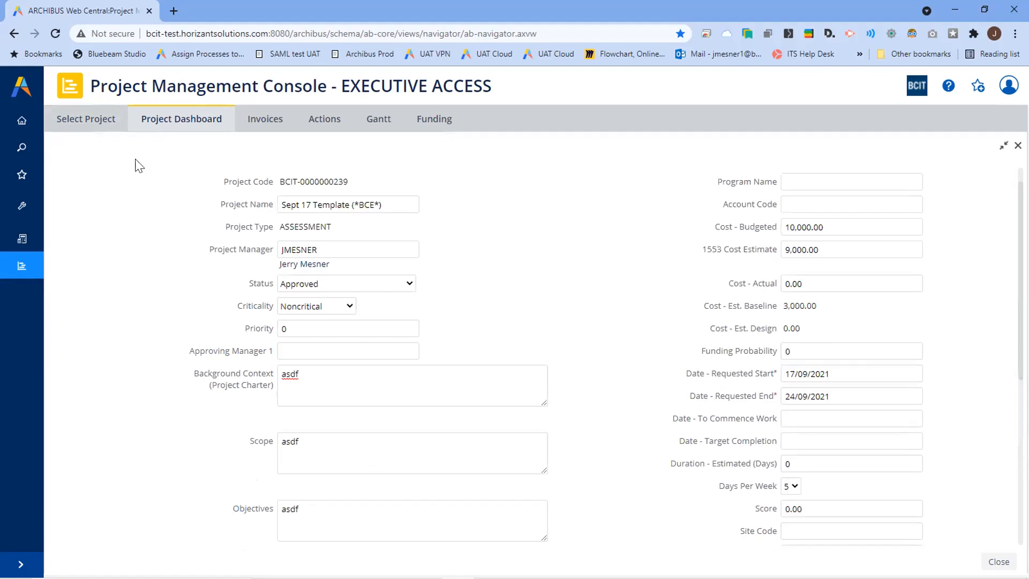
# Review the profile's charter text fields and the upload fields for the business case, charter, risk management and other project documents
pyautogui.scroll(-3, 471, 306)
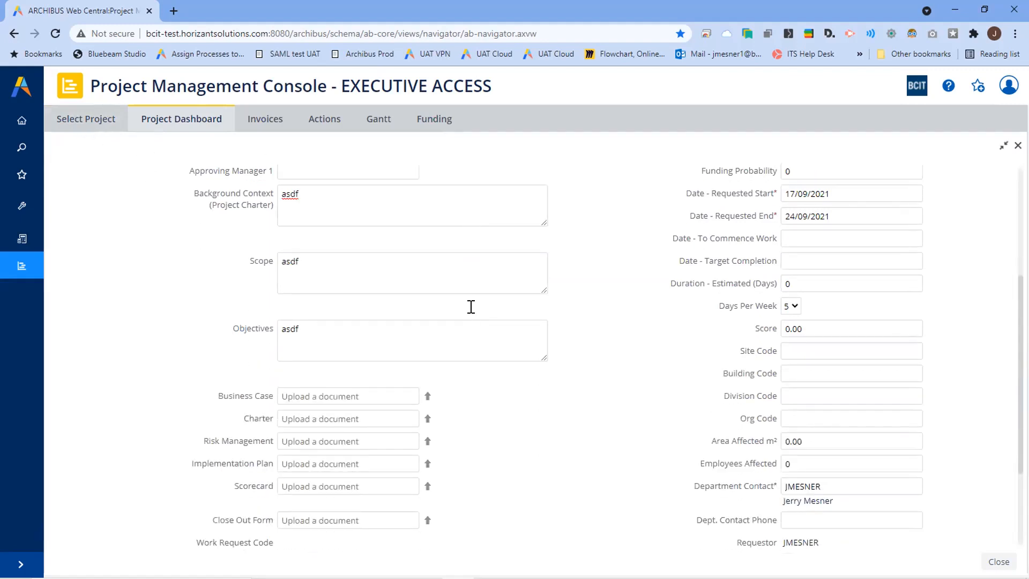
pyautogui.click(370, 213)
pyautogui.click(361, 267)
pyautogui.click(370, 342)
pyautogui.scroll(-1, 369, 342)
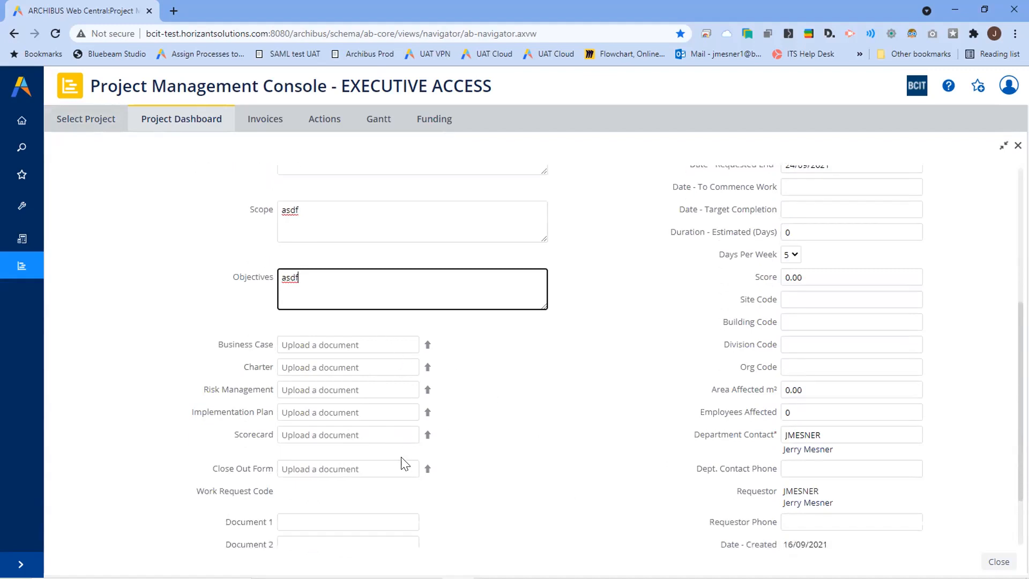
pyautogui.scroll(3, 519, 435)
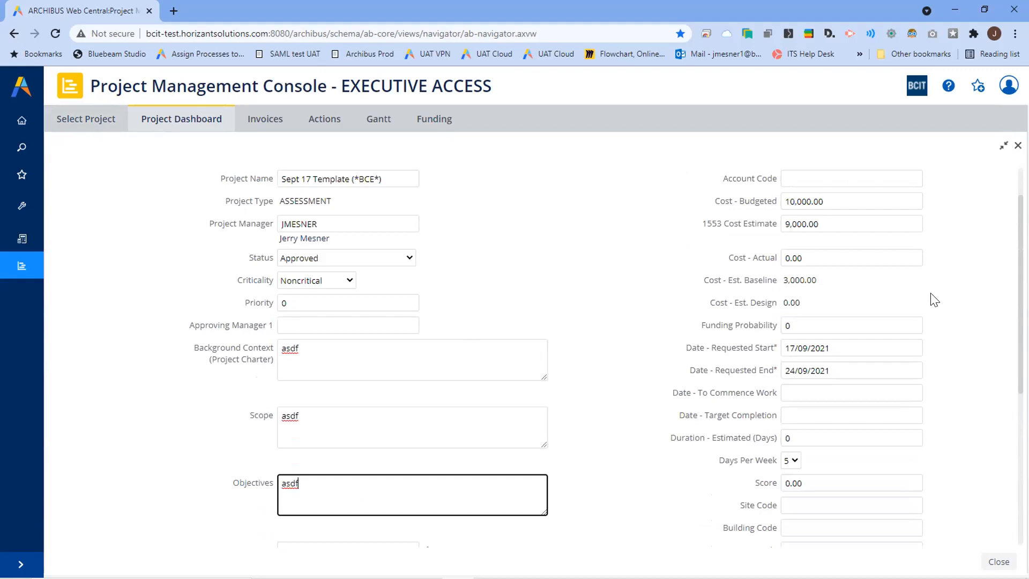
pyautogui.scroll(1, 963, 353)
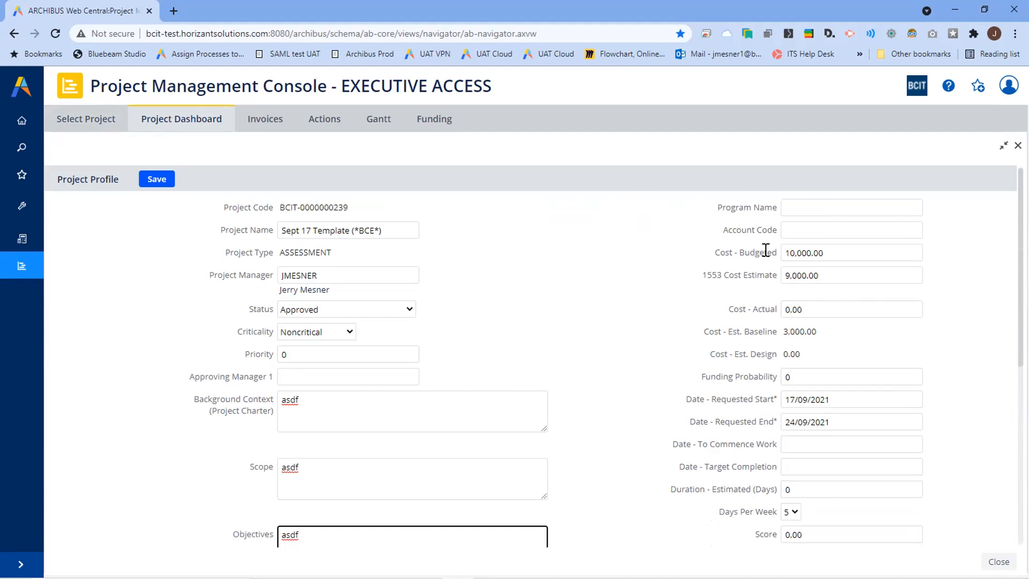
# Examine the budgeted cost and estimated baseline cost in the project profile
pyautogui.click(797, 252)
pyautogui.click(971, 268)
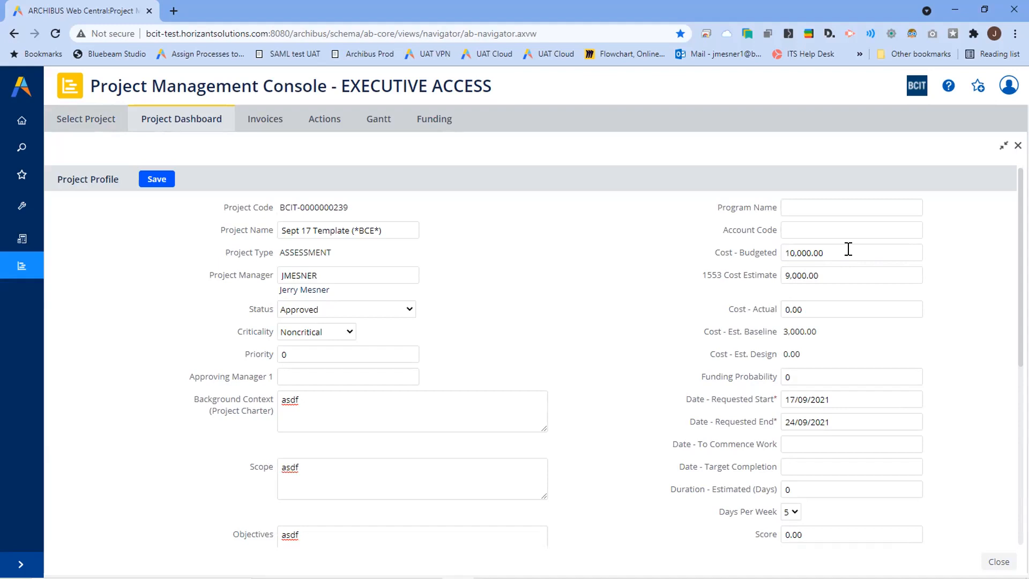
pyautogui.click(874, 255)
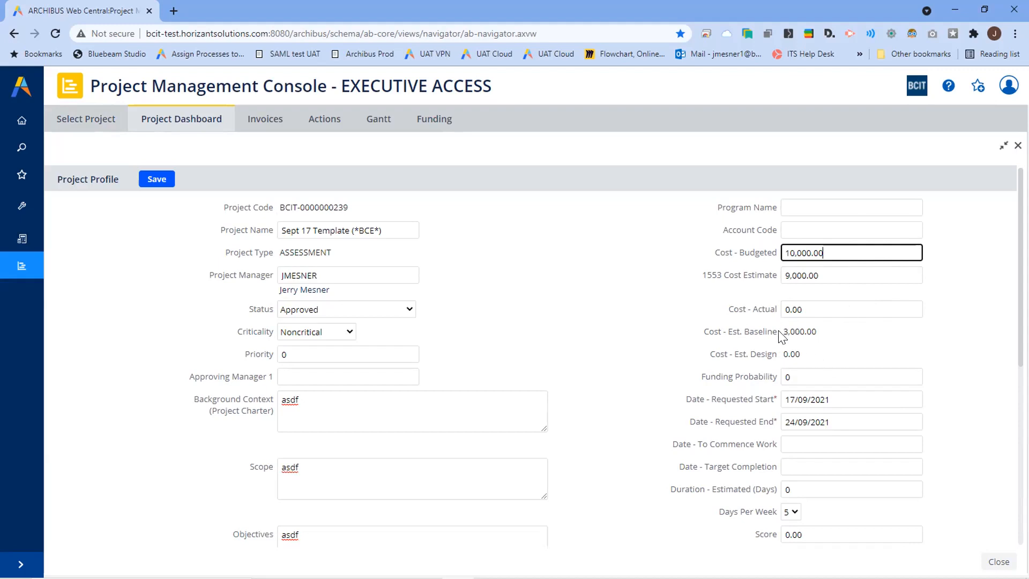
pyautogui.moveTo(784, 333); pyautogui.dragTo(806, 329)
pyautogui.click(823, 332)
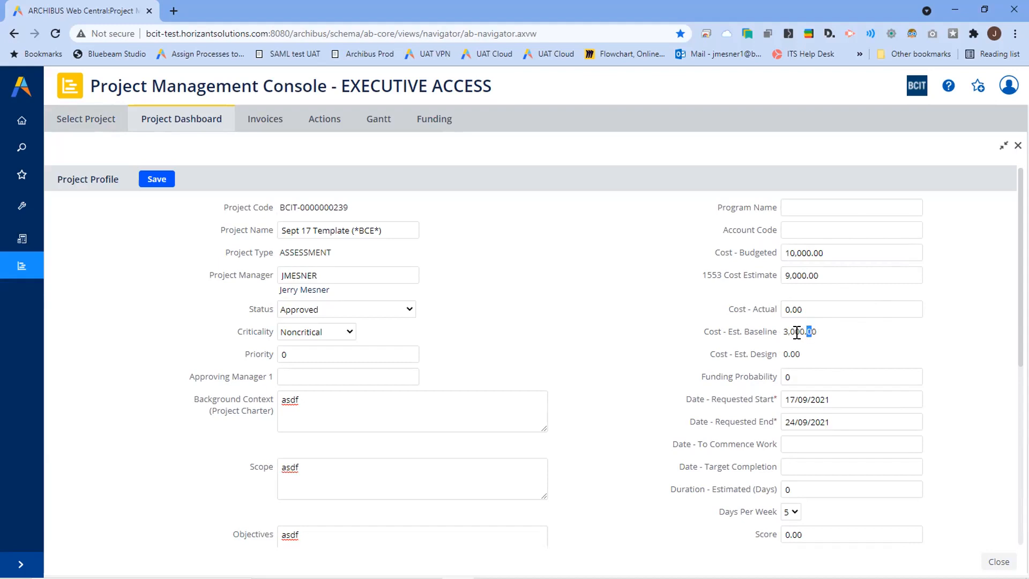
pyautogui.doubleClick(797, 332)
pyautogui.click(825, 343)
# Check the project list's budget column, return to the open project profile and save it
pyautogui.click(107, 127)
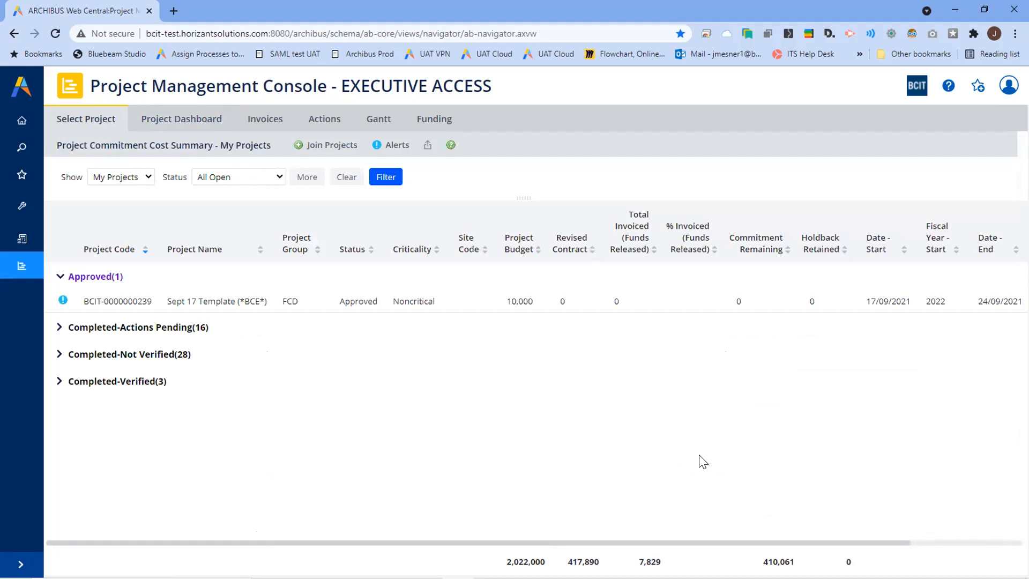
pyautogui.click(166, 123)
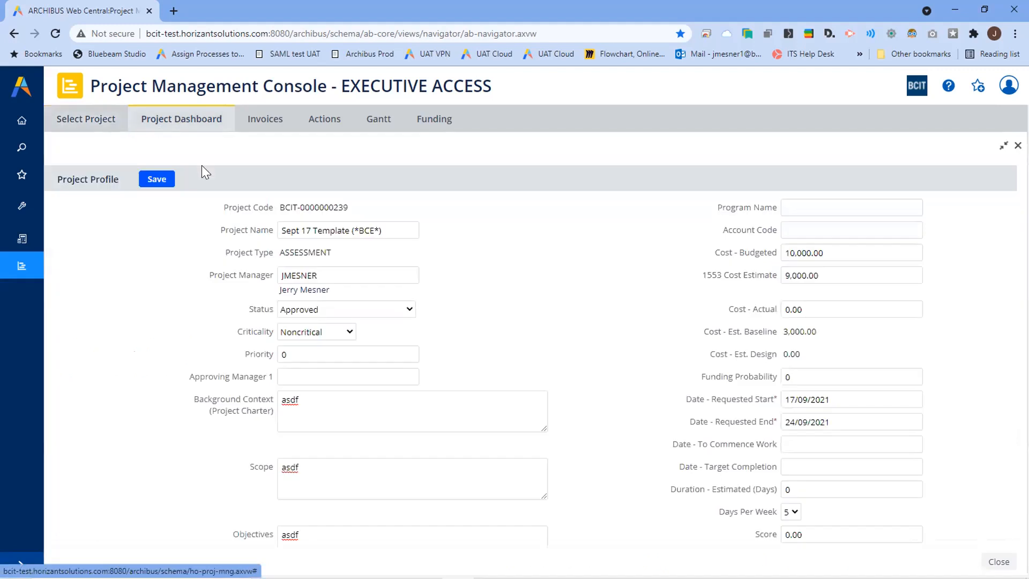
pyautogui.click(157, 179)
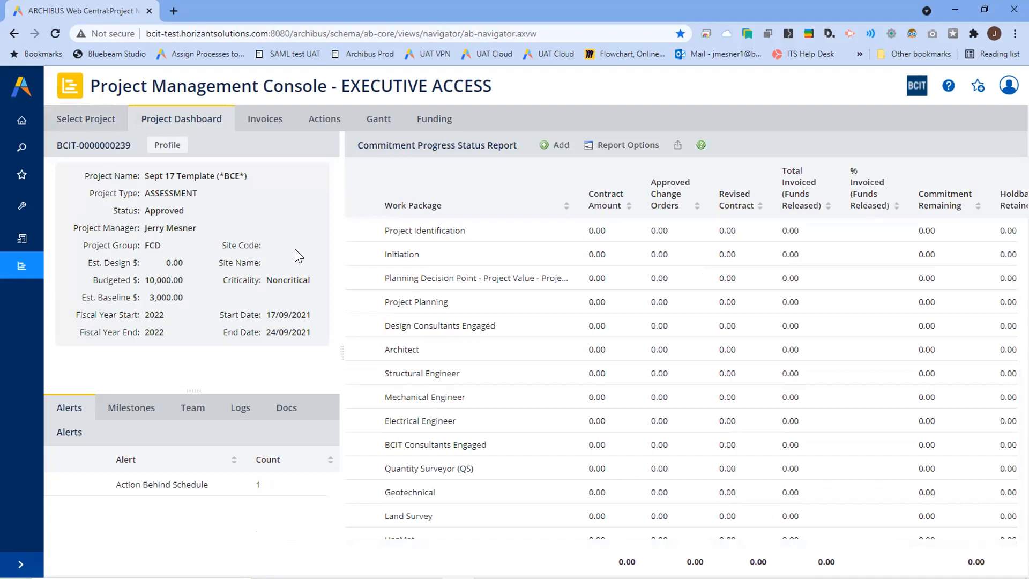
# Examine the budgeted and estimated baseline amounts in the dashboard's project summary
pyautogui.doubleClick(161, 274)
pyautogui.click(196, 302)
pyautogui.doubleClick(160, 298)
pyautogui.click(197, 303)
# Show more fields in the Commitment Progress Status Report and highlight the project's budgeted and baseline amounts for comparison
pyautogui.click(613, 144)
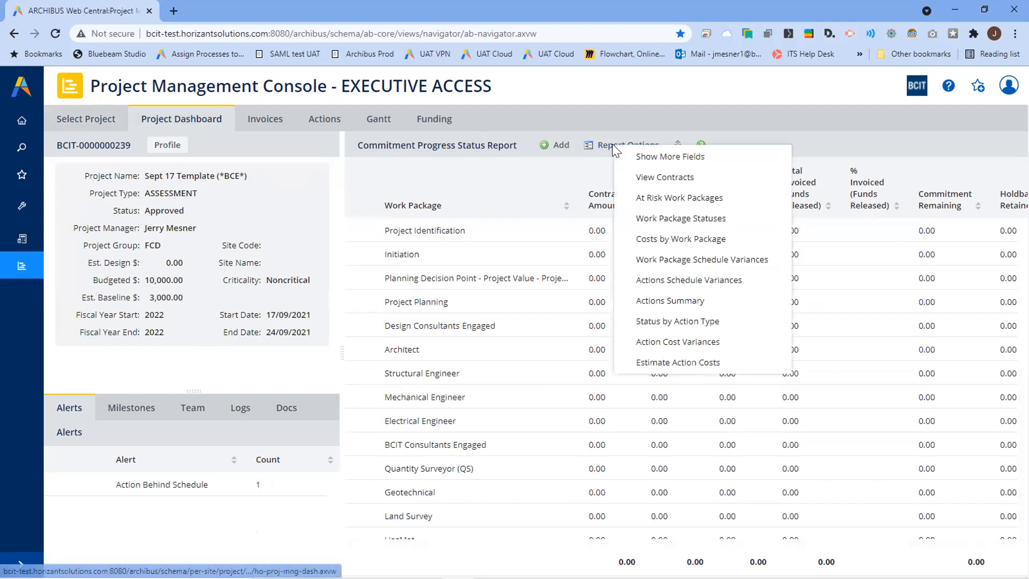
pyautogui.click(643, 158)
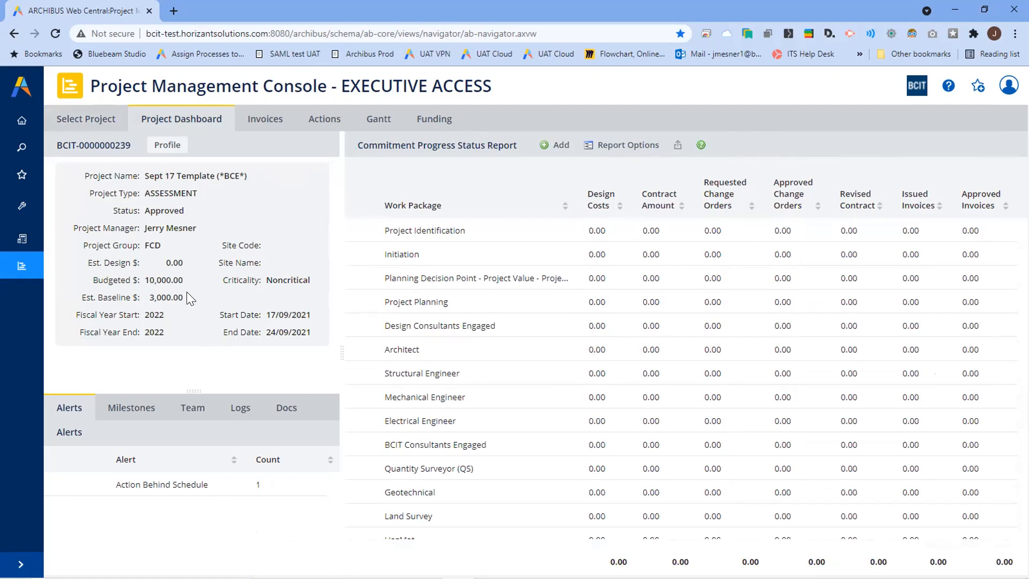
pyautogui.doubleClick(149, 279)
pyautogui.doubleClick(166, 298)
pyautogui.doubleClick(173, 299)
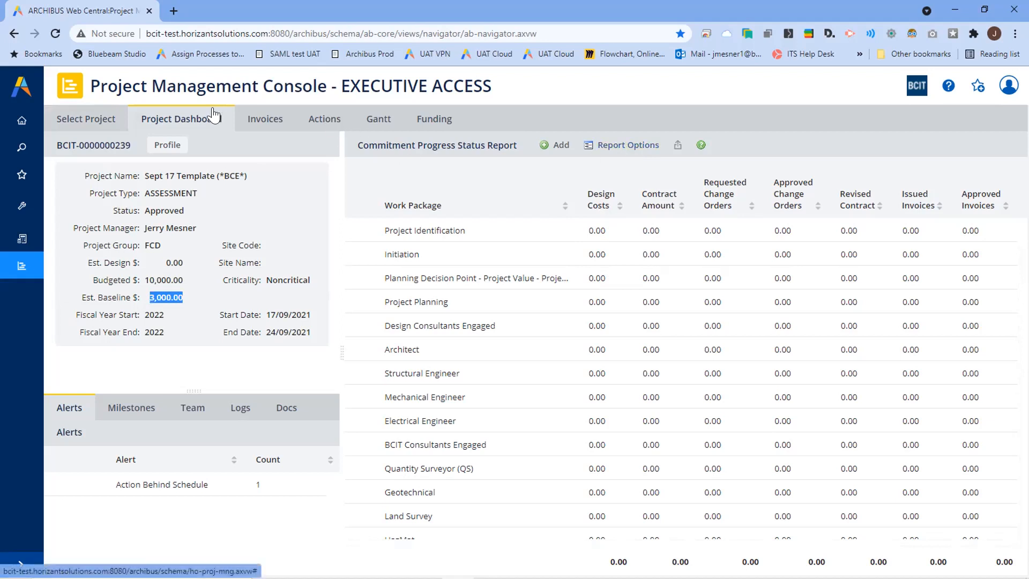
# Copy the baseline costs to the design costs for project actions 01.01 Business Case (Plan) and 01.02 Project Identification Report
pyautogui.click(325, 125)
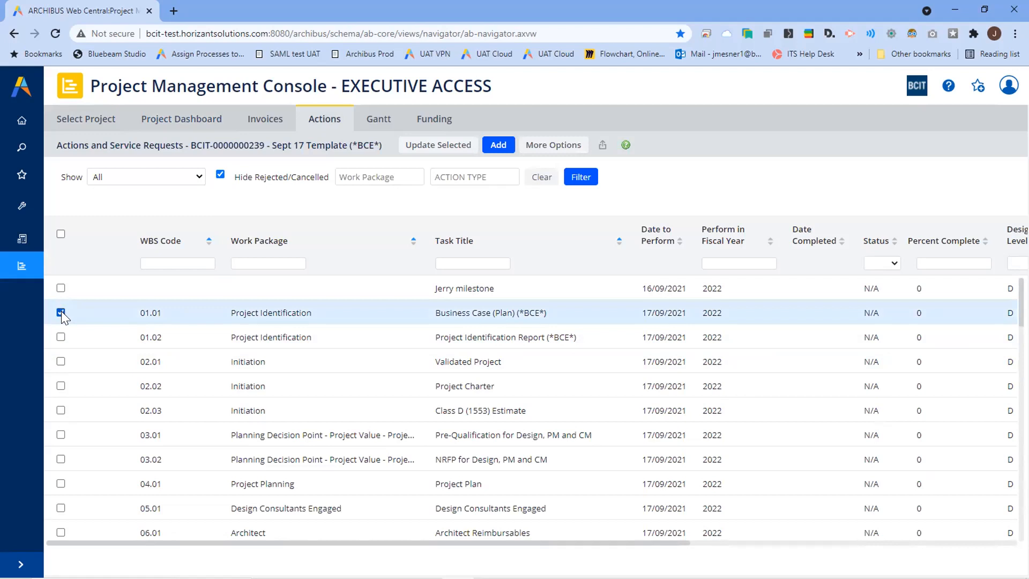
pyautogui.click(60, 337)
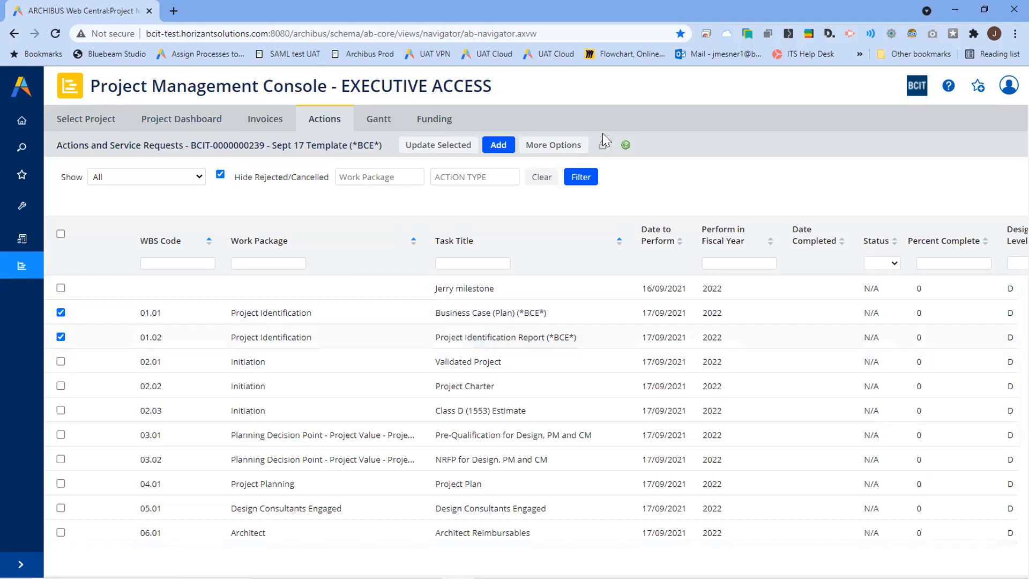
pyautogui.click(556, 146)
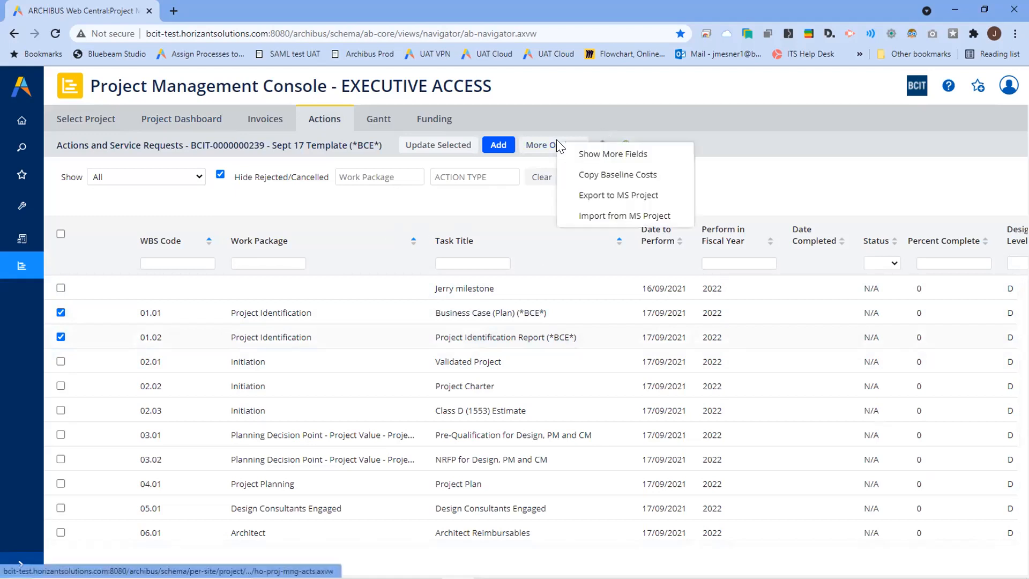
pyautogui.click(597, 179)
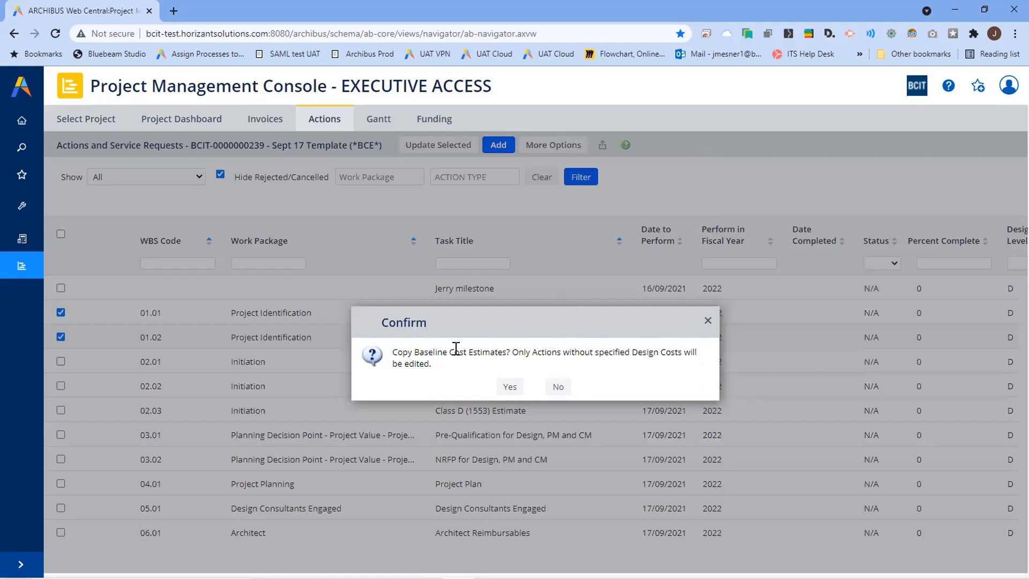
pyautogui.click(505, 387)
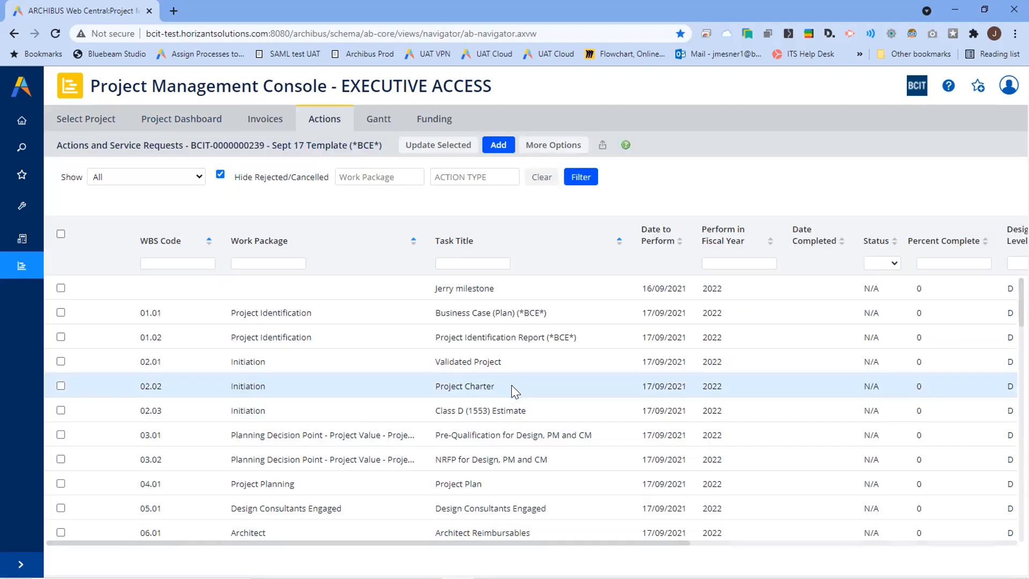
# Review the dashboard's work package design costs, view the Project Identification work package's profile, and return to the dashboard
pyautogui.click(163, 120)
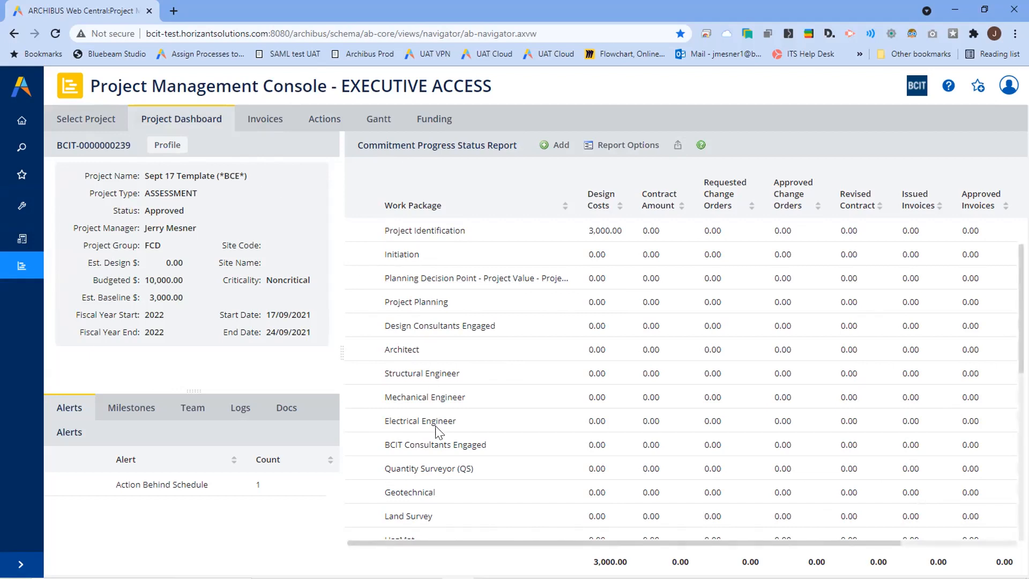
pyautogui.click(421, 231)
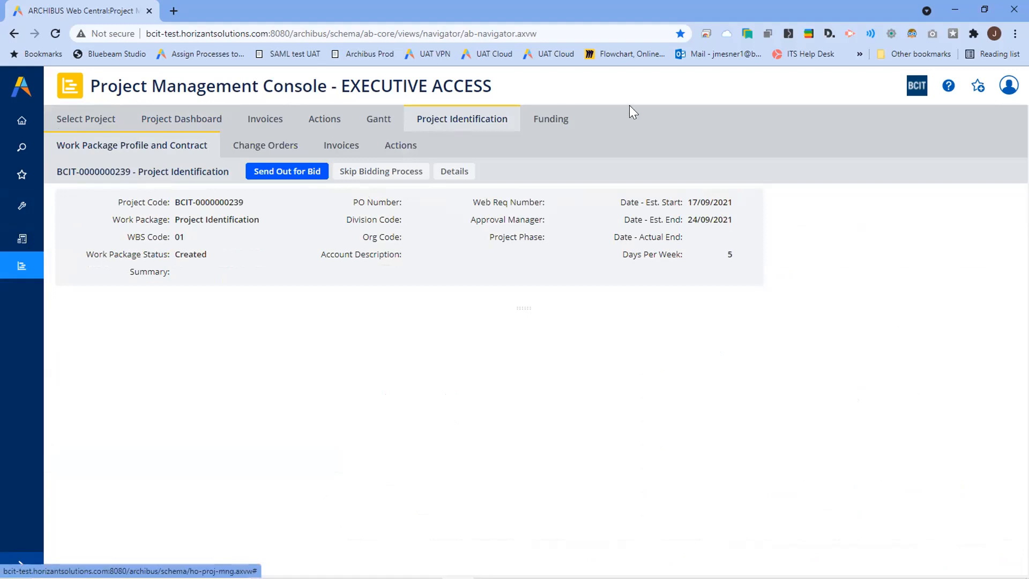
pyautogui.click(187, 124)
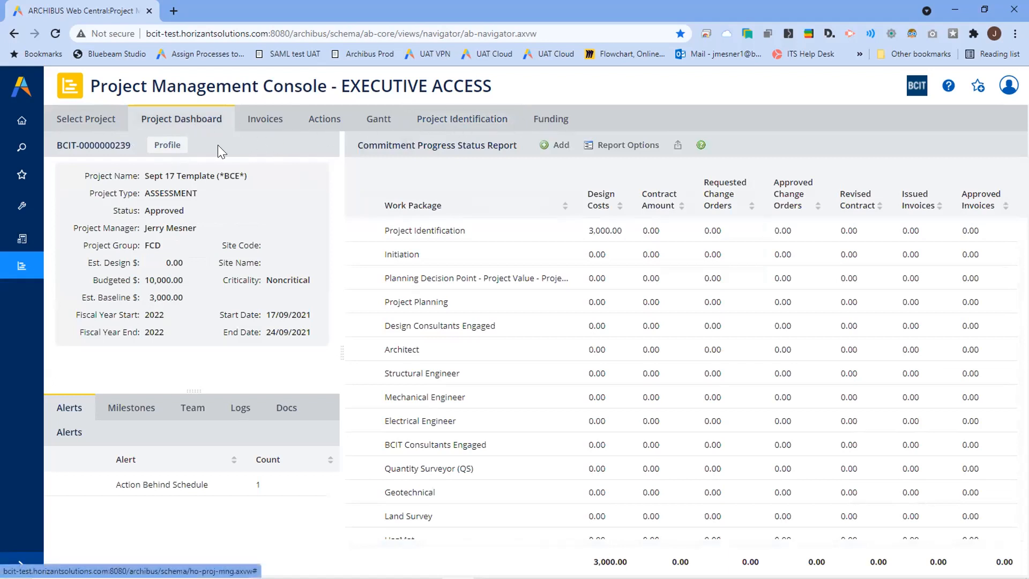
# List the Project Identification work package's actions and examine the progress and cost details of the Business Case (Plan) action
pyautogui.click(414, 230)
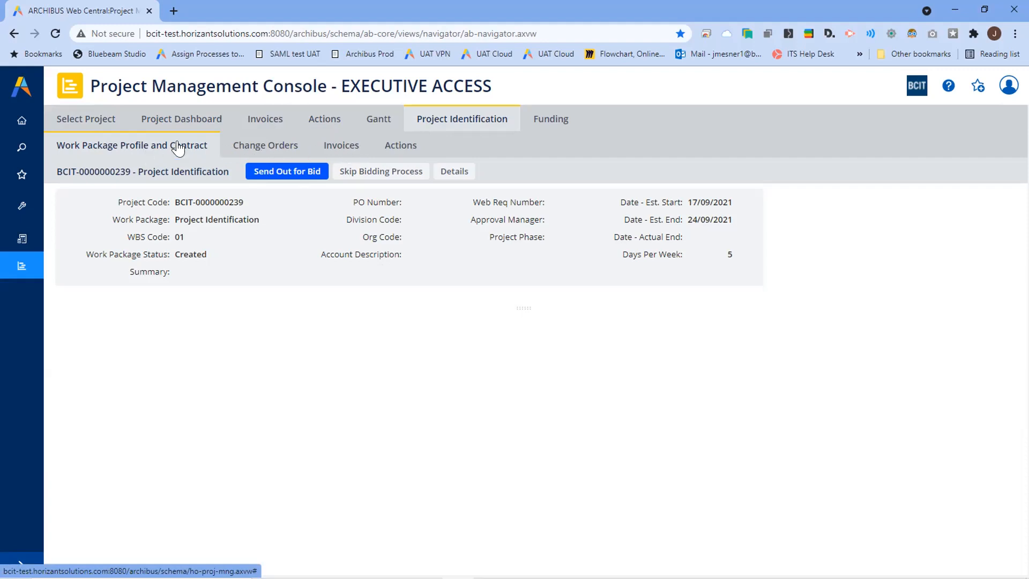
pyautogui.click(400, 146)
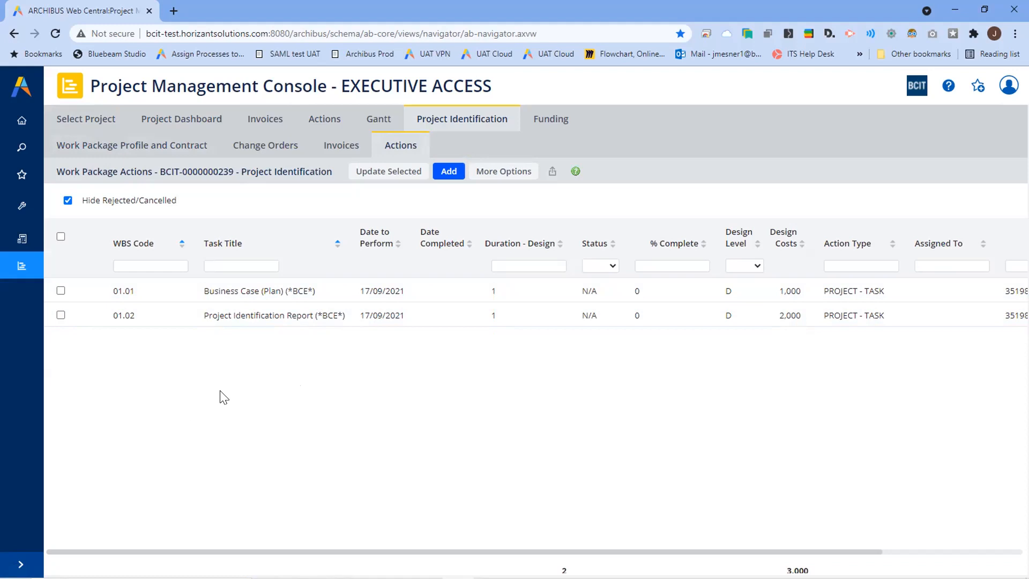
pyautogui.click(246, 293)
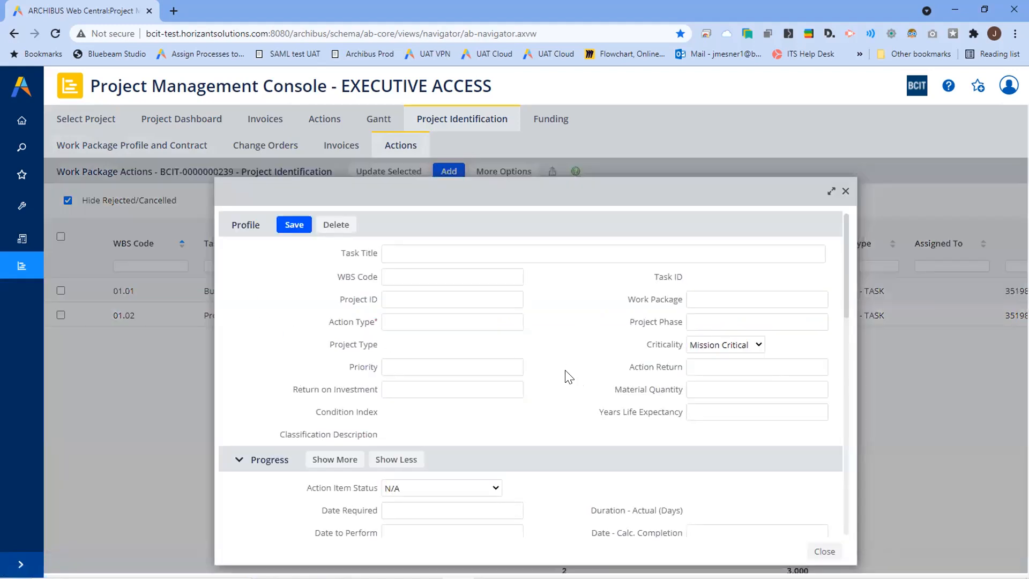
pyautogui.scroll(-5, 568, 376)
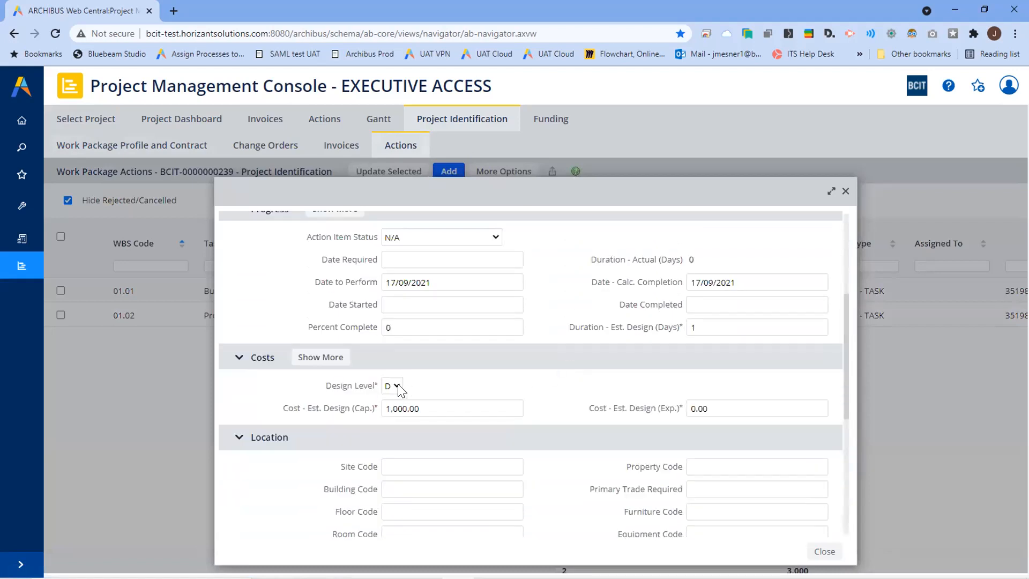
# Set the Business Case (Plan) action's design level to D and its estimated capital design cost to 1,022.00, and save the action
pyautogui.click(396, 387)
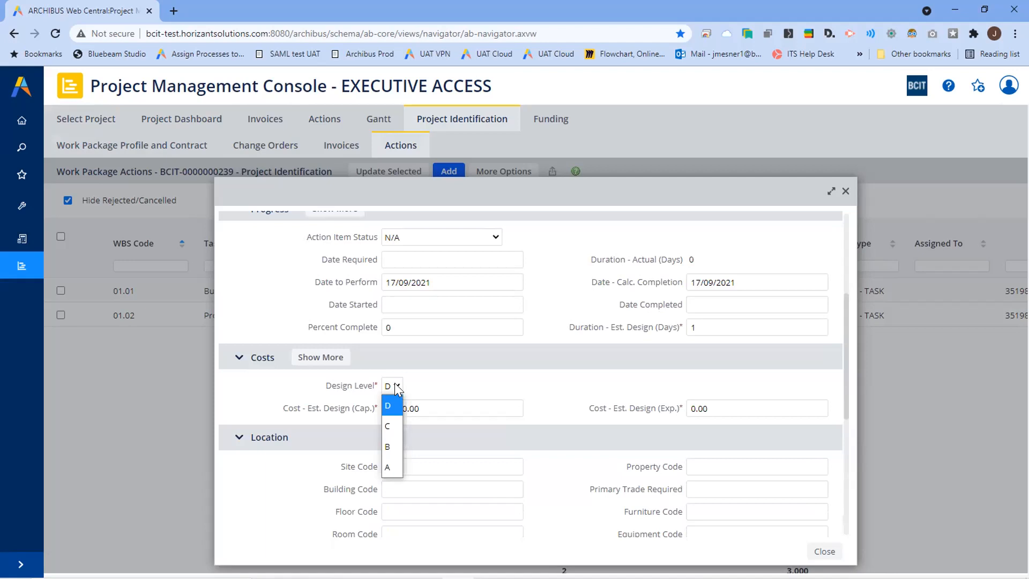
pyautogui.click(390, 406)
pyautogui.click(381, 408)
pyautogui.doubleClick(381, 407)
pyautogui.click(414, 408)
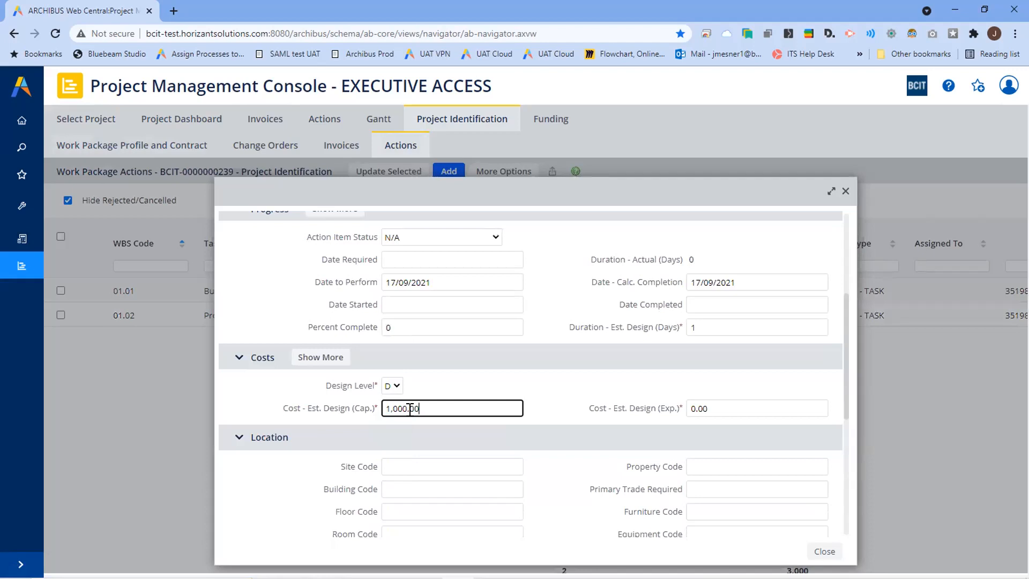
pyautogui.press('BackSpace')
pyautogui.press('BackSpace')
pyautogui.write('22')
pyautogui.scroll(4, 471, 354)
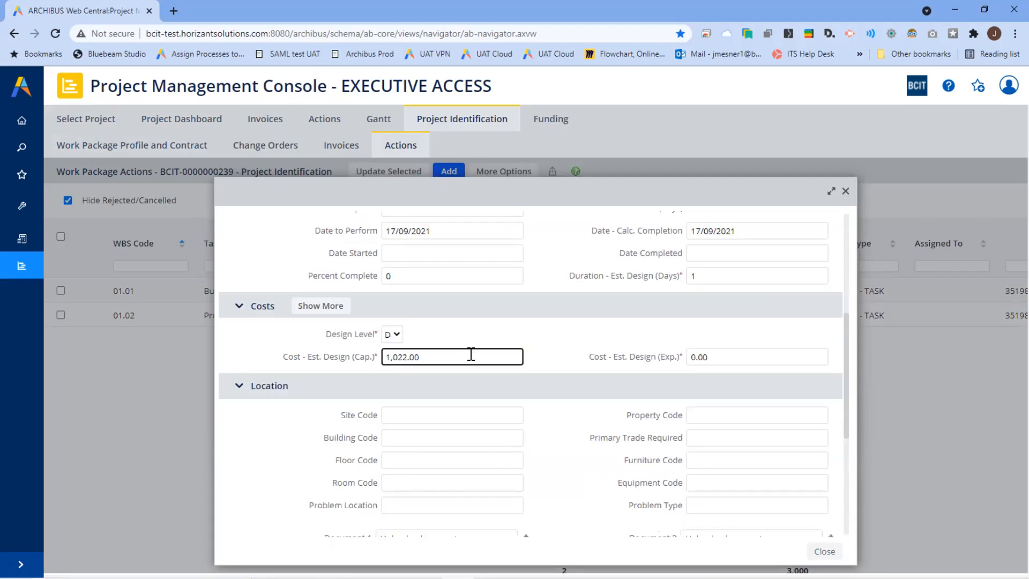
pyautogui.click(293, 225)
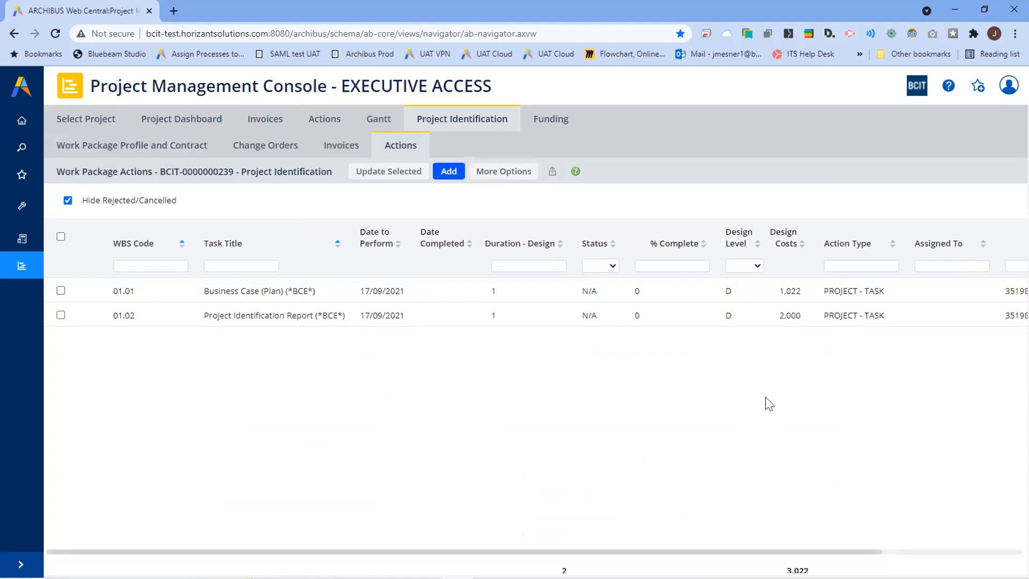
# Set the Project Identification Report action's estimated capital design cost to 2142.00 and save the action
pyautogui.click(791, 316)
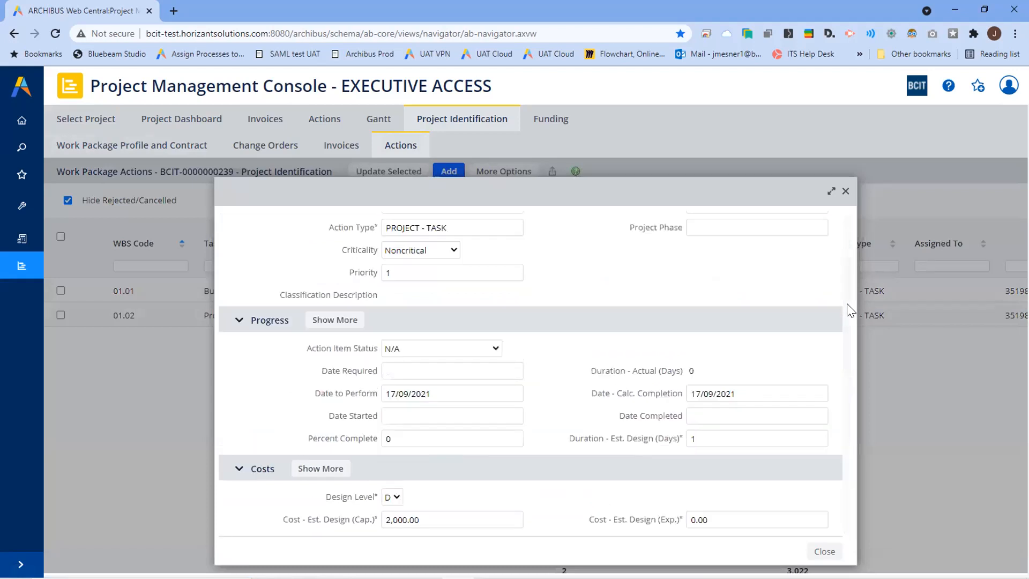
pyautogui.moveTo(844, 314); pyautogui.dragTo(847, 397)
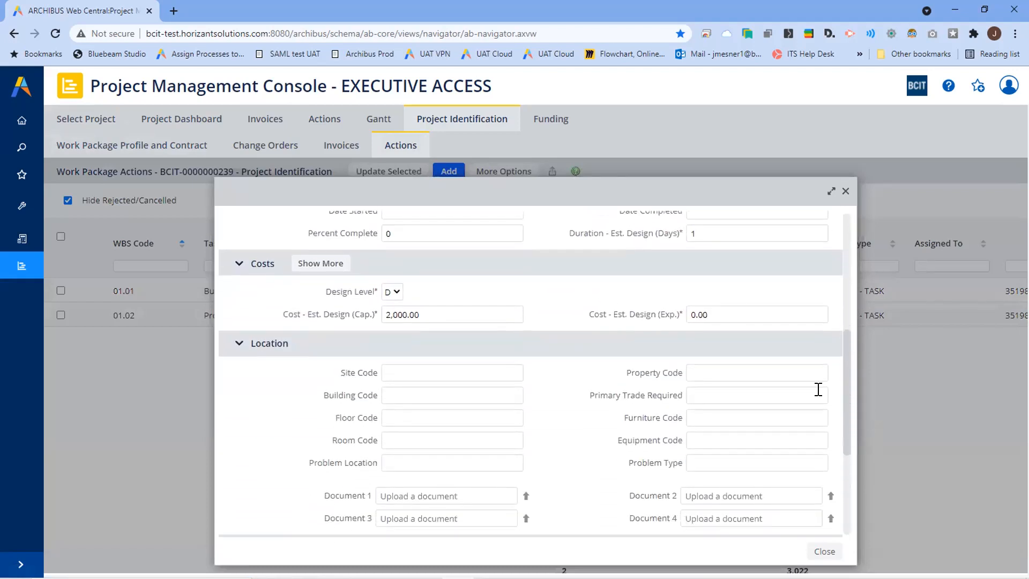
pyautogui.moveTo(403, 312); pyautogui.dragTo(368, 311)
pyautogui.write('21')
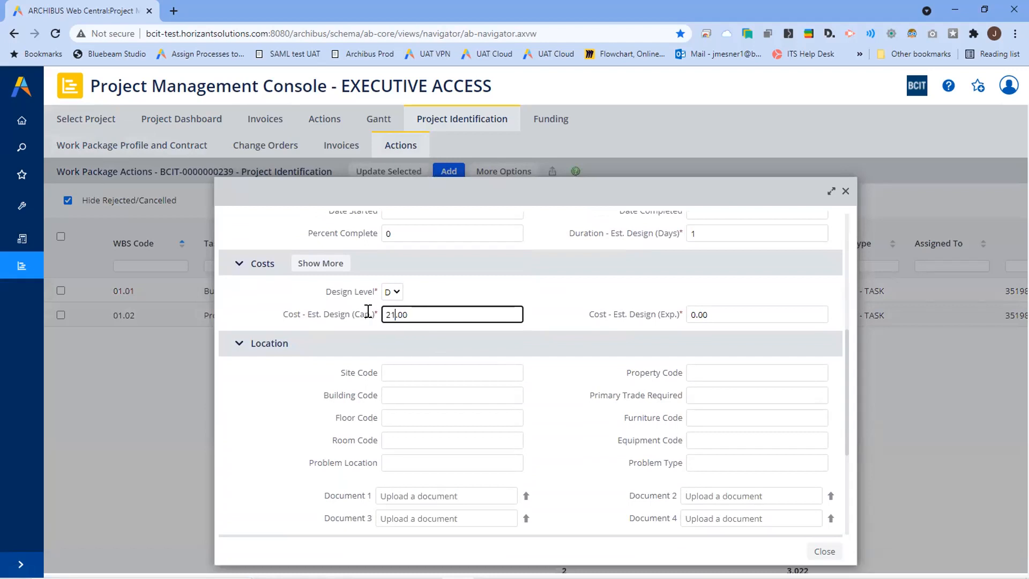
pyautogui.write('42')
pyautogui.scroll(10, 371, 306)
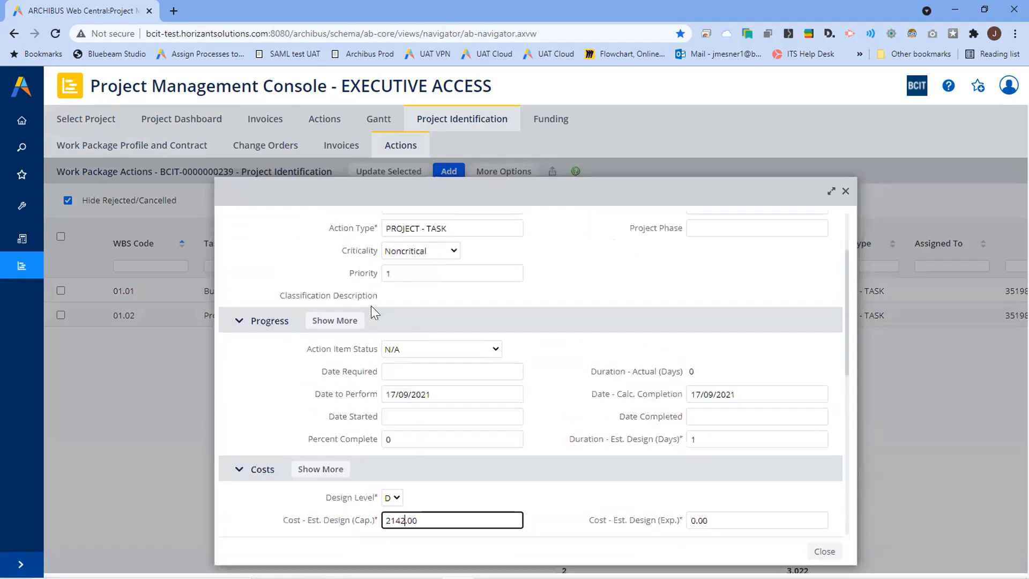
pyautogui.click(291, 225)
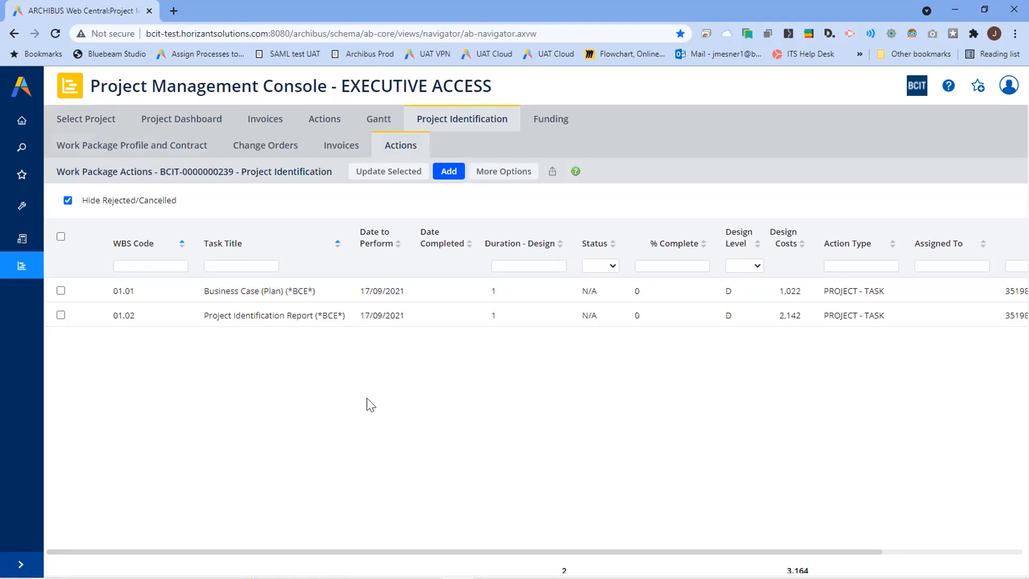
# Skip the bidding process for the Project Identification work package and choose 4REFUEL as the contract vendor
pyautogui.click(206, 124)
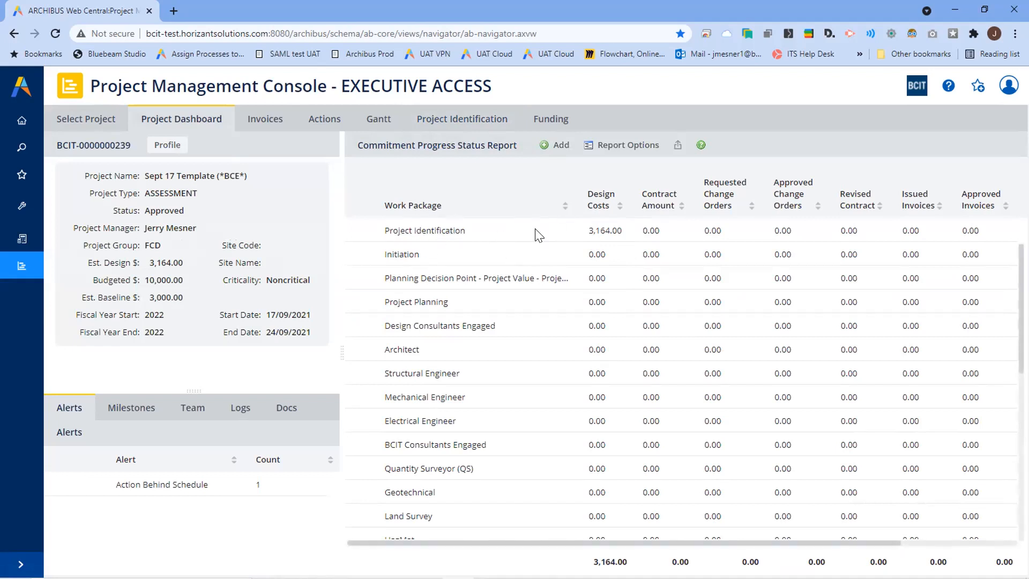
pyautogui.click(415, 230)
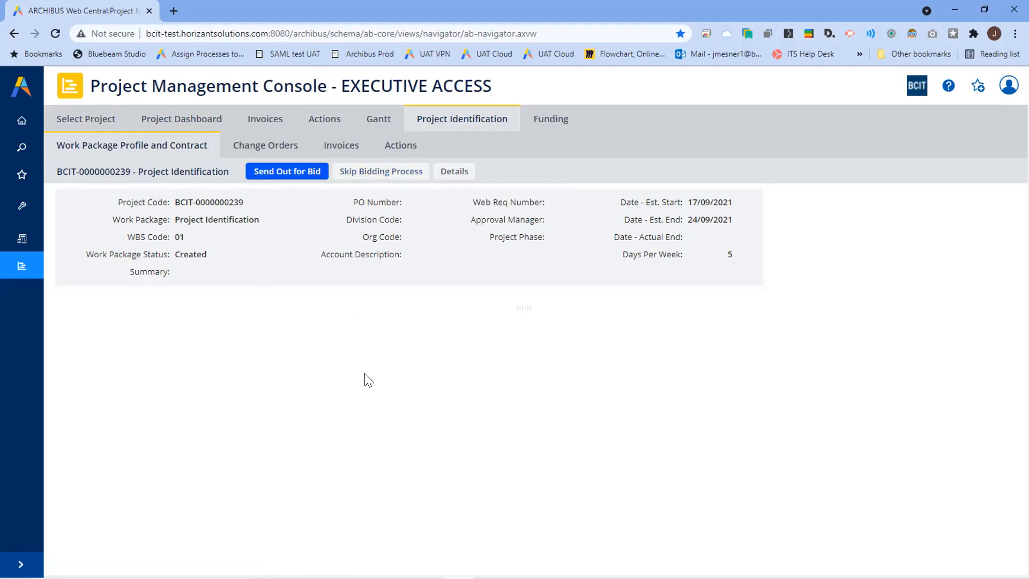
pyautogui.click(366, 175)
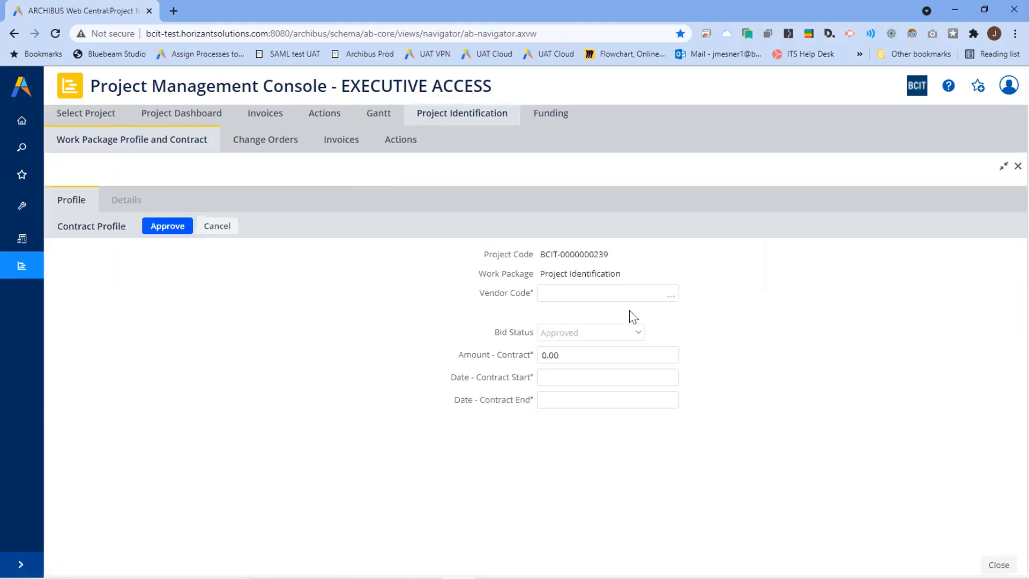
pyautogui.click(670, 296)
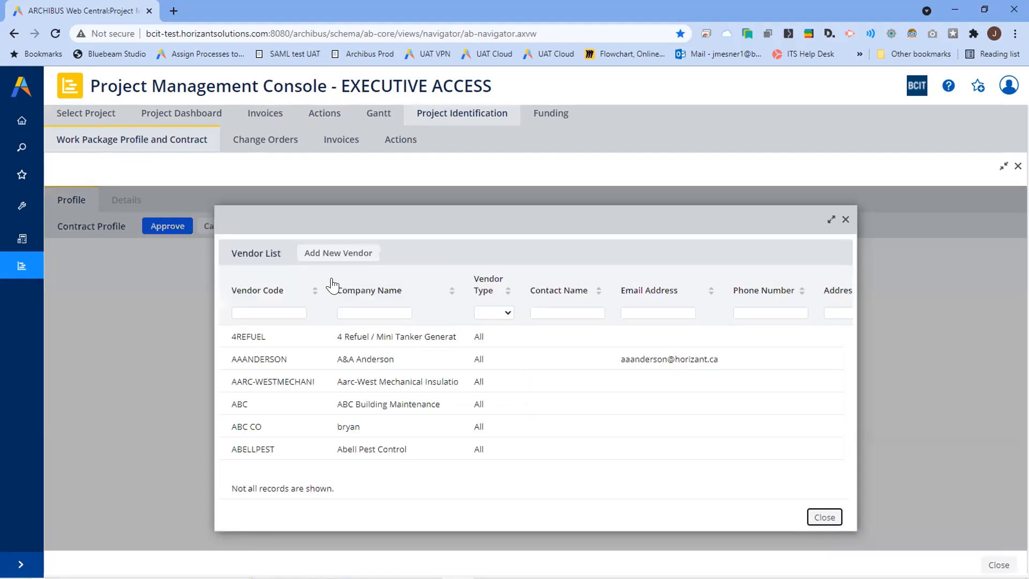
pyautogui.click(253, 338)
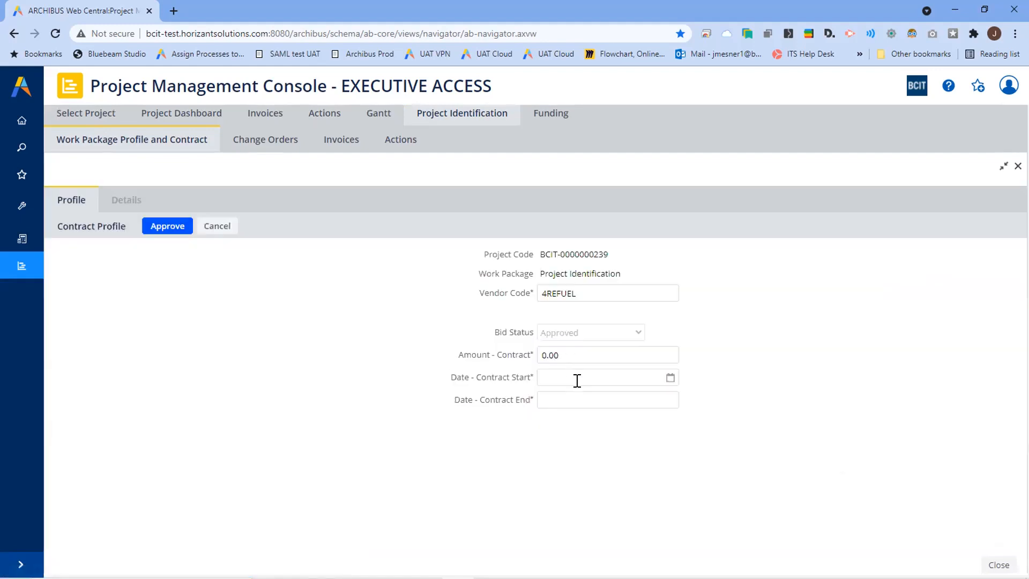
# Set the contract start to 17/09/2021 and the contract end to 23/09/2021, and approve the contract
pyautogui.click(671, 380)
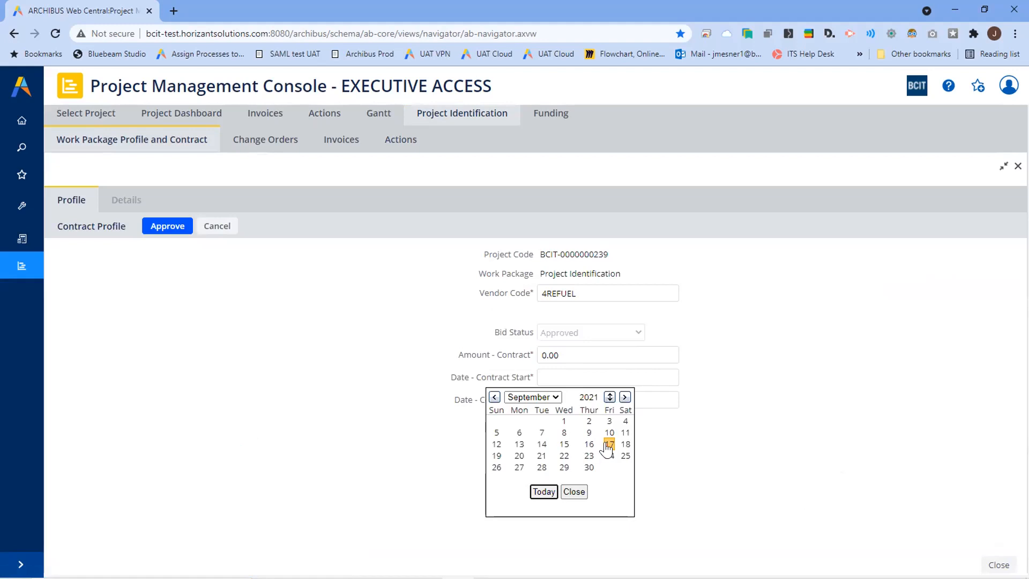
pyautogui.click(607, 445)
pyautogui.click(670, 401)
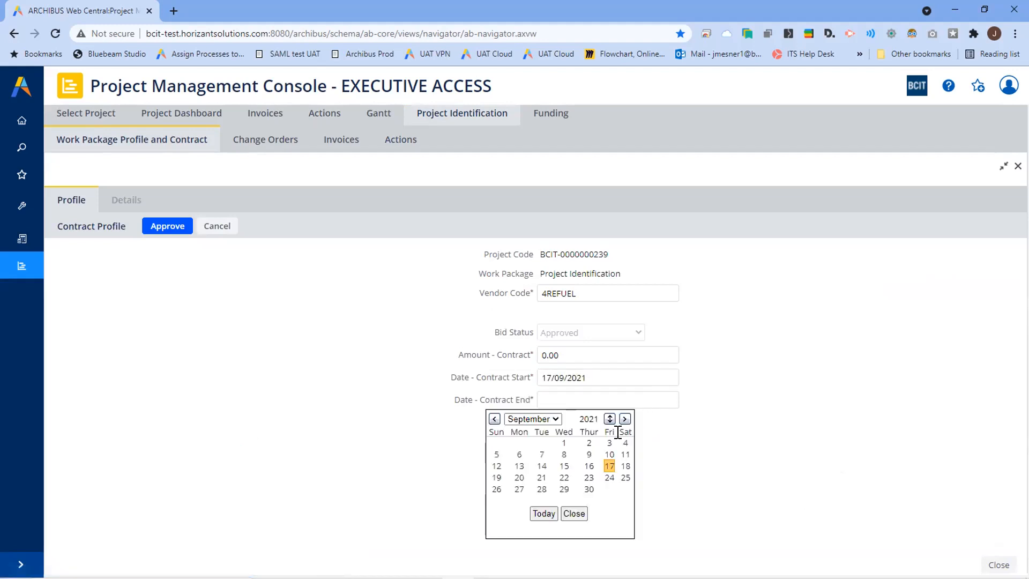
pyautogui.click(589, 478)
pyautogui.click(583, 438)
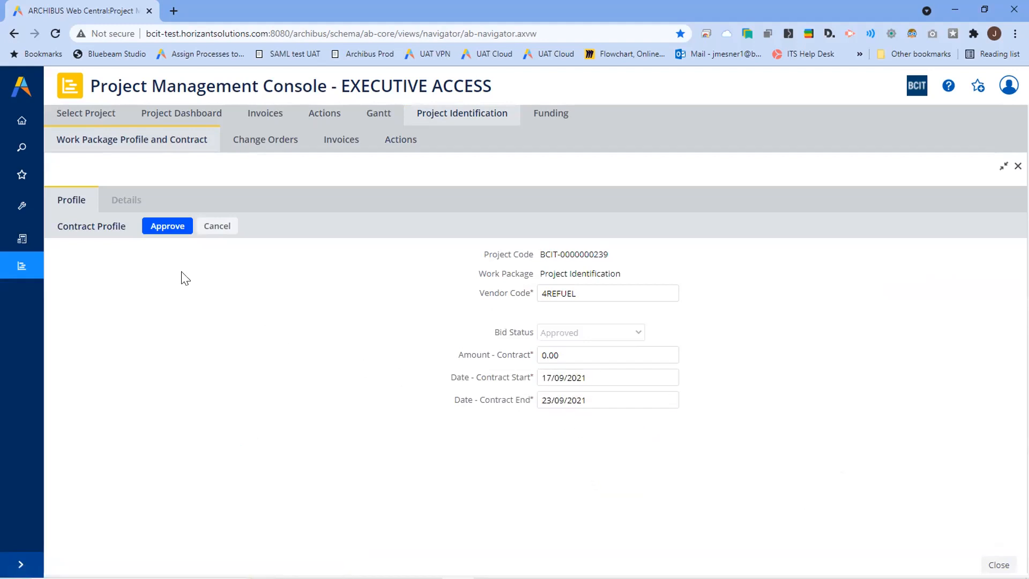
pyautogui.click(174, 226)
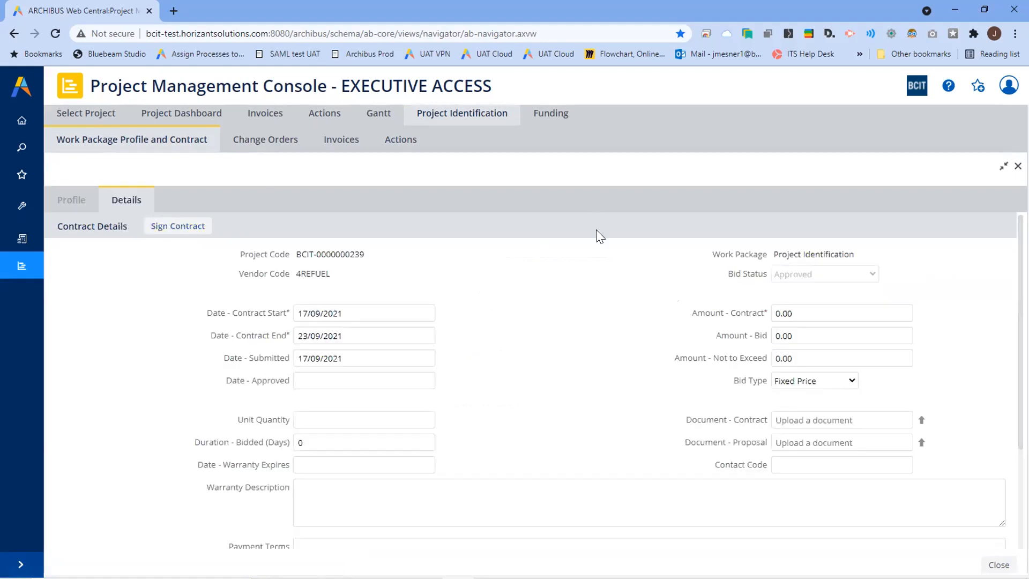
# Check the Project Identification design costs on the dashboard, enter 3164 as the contract amount and sign the contract
pyautogui.click(811, 312)
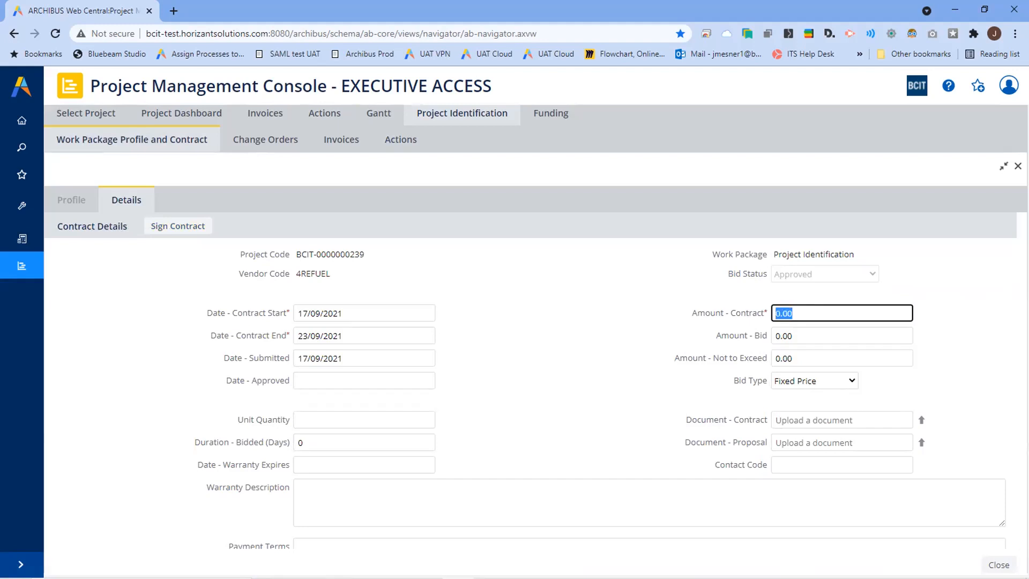
pyautogui.click(203, 121)
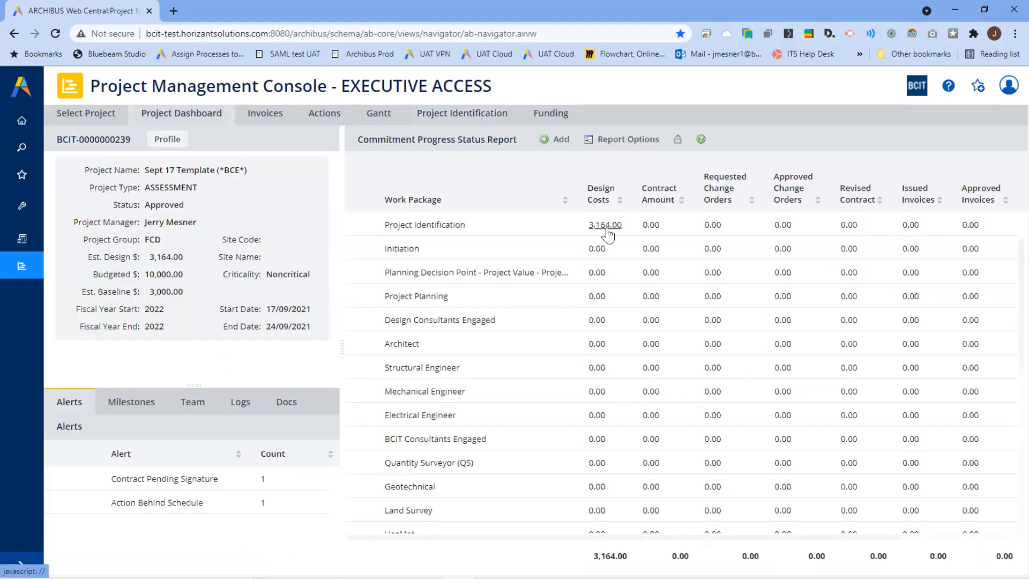
pyautogui.click(453, 224)
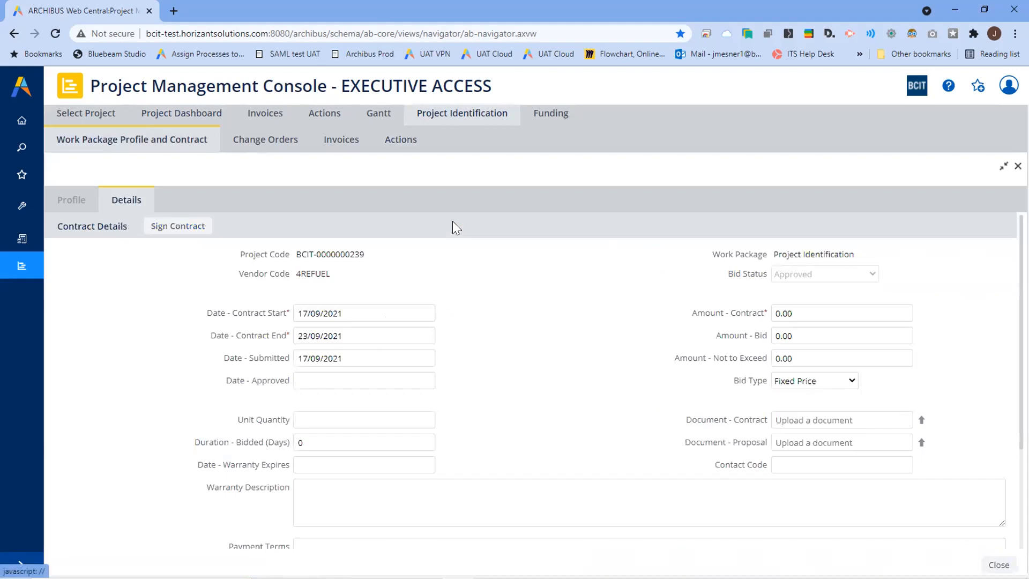
pyautogui.click(799, 313)
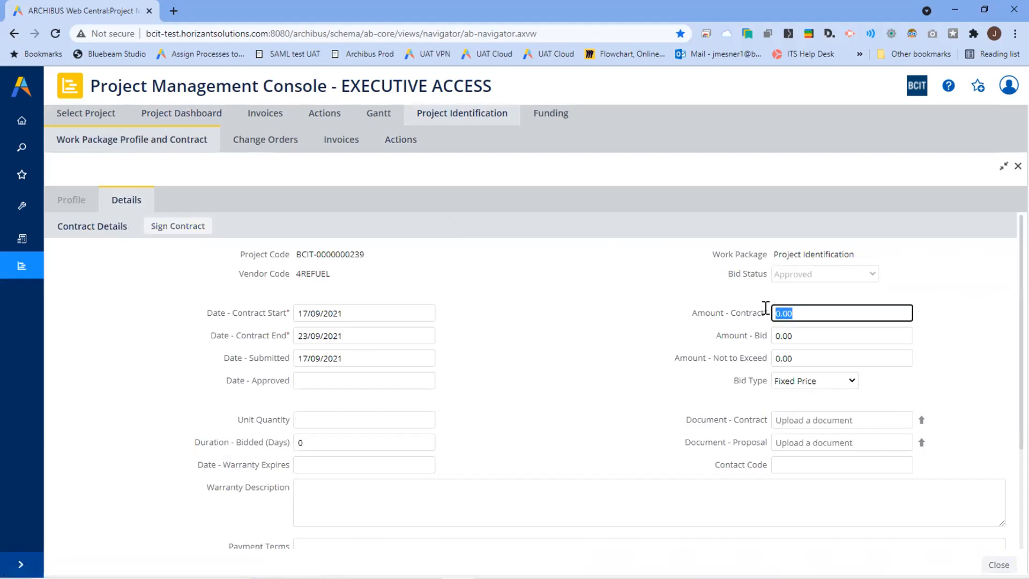
pyautogui.write('31')
pyautogui.scroll(-2, 438, 267)
pyautogui.scroll(2, 438, 266)
pyautogui.write('64')
pyautogui.click(175, 228)
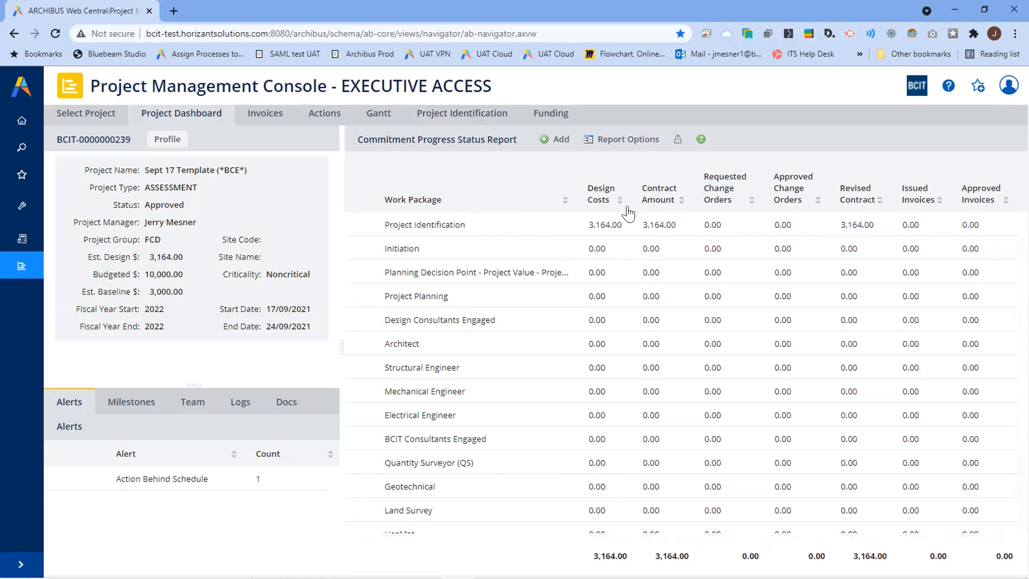
# Examine the signed contract's details for the Project Identification work package and close them
pyautogui.click(418, 224)
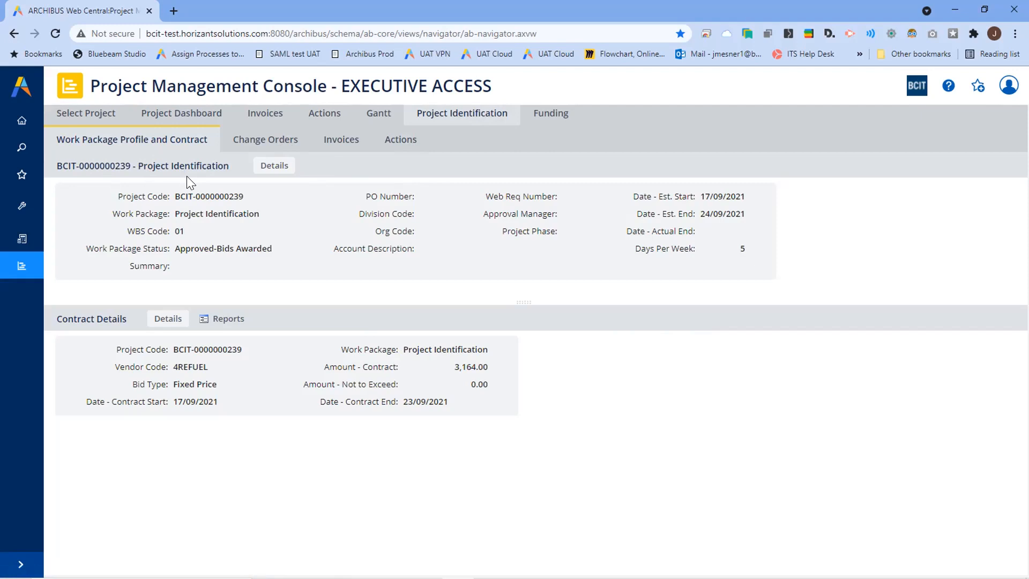
pyautogui.click(174, 318)
pyautogui.click(780, 299)
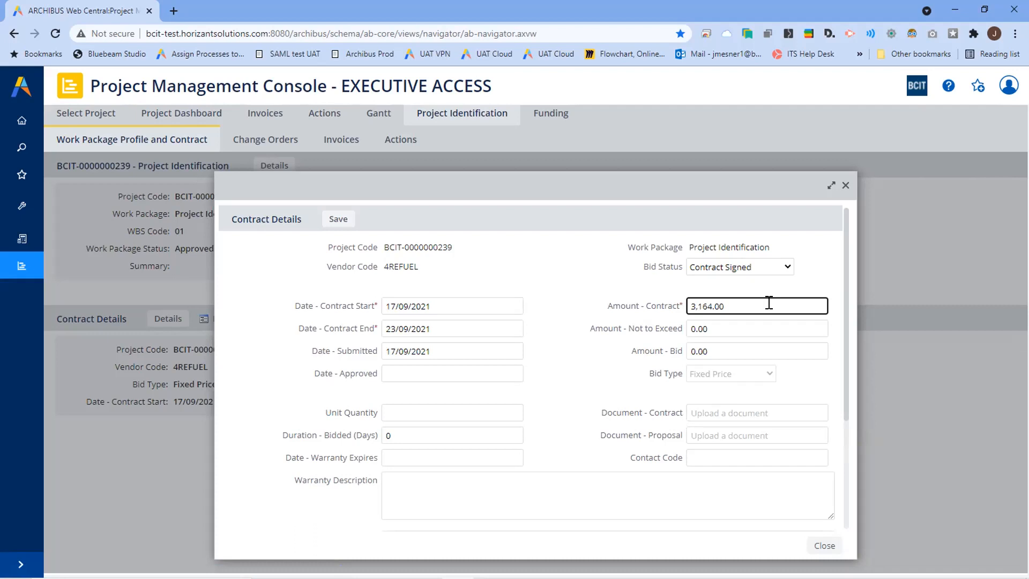
pyautogui.scroll(-1, 563, 341)
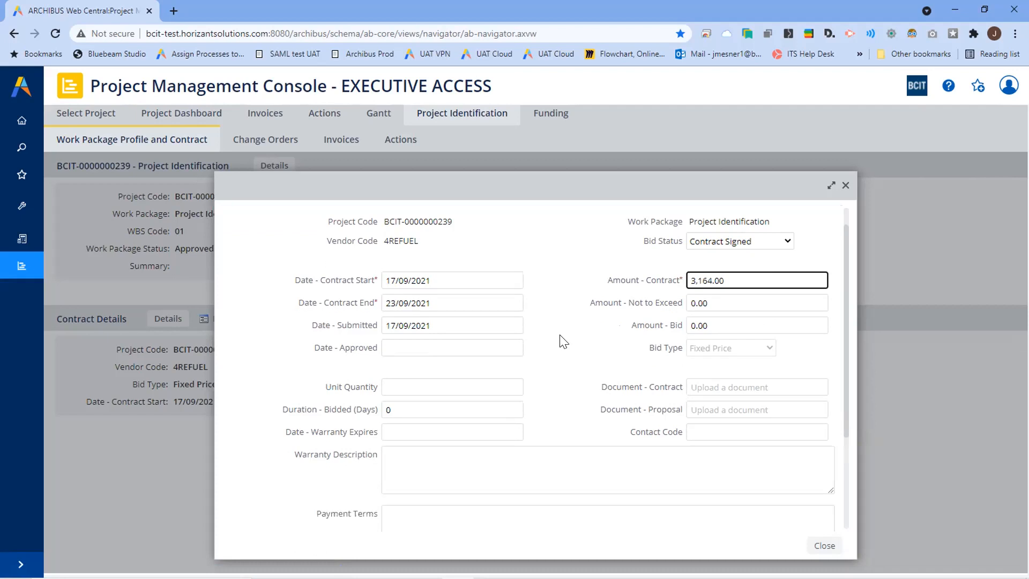
pyautogui.scroll(-2, 563, 341)
pyautogui.scroll(3, 563, 342)
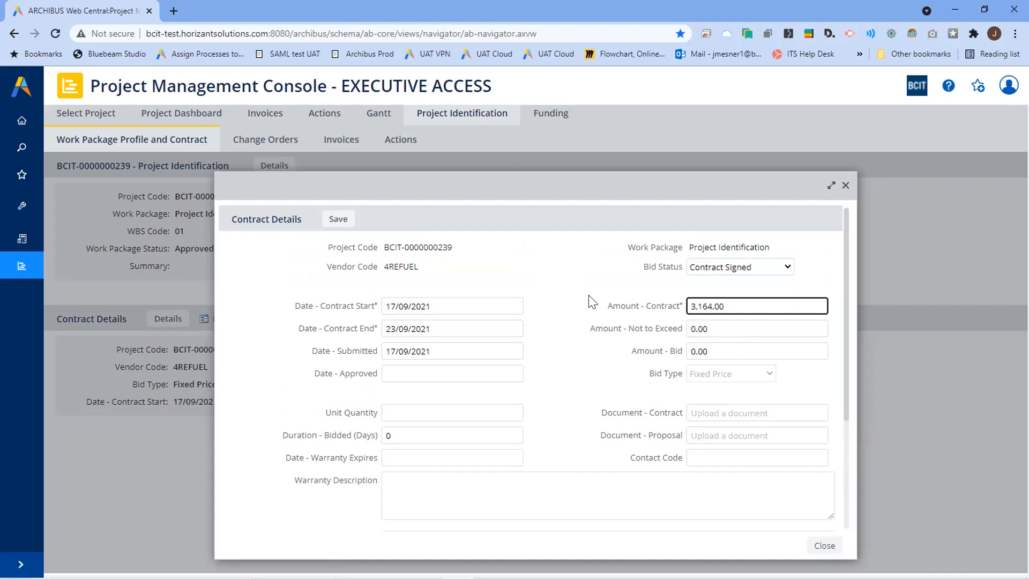
pyautogui.click(844, 187)
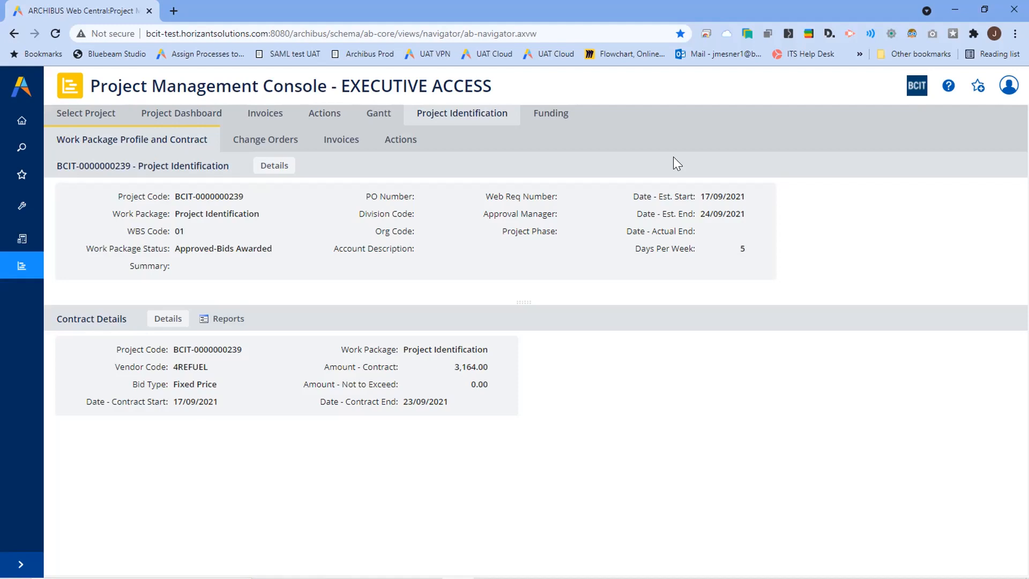
# Review the dashboard's Commitment Progress Status Report across its invoice, commitment remaining and holdback columns
pyautogui.click(183, 123)
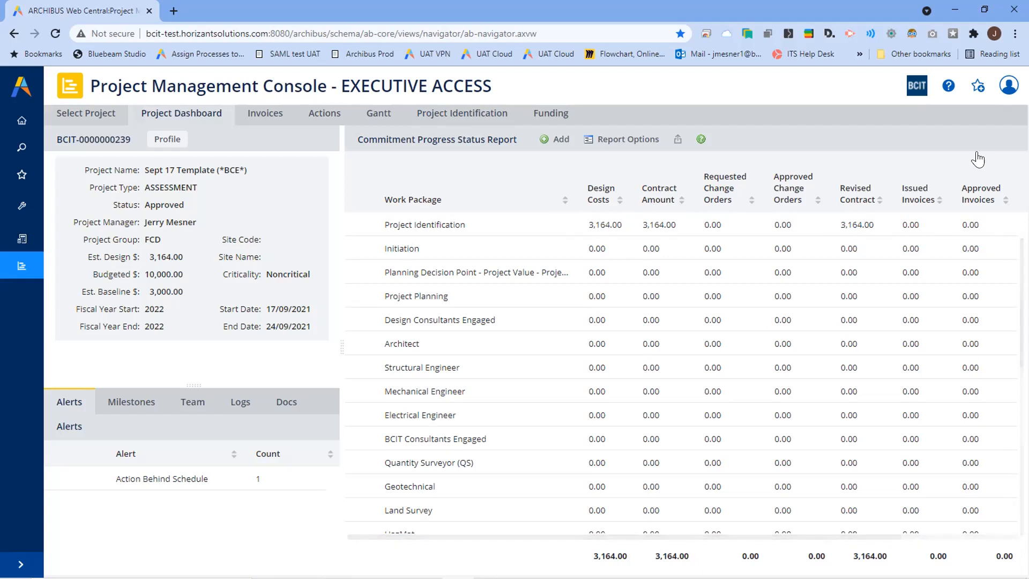
pyautogui.moveTo(758, 535); pyautogui.dragTo(856, 536)
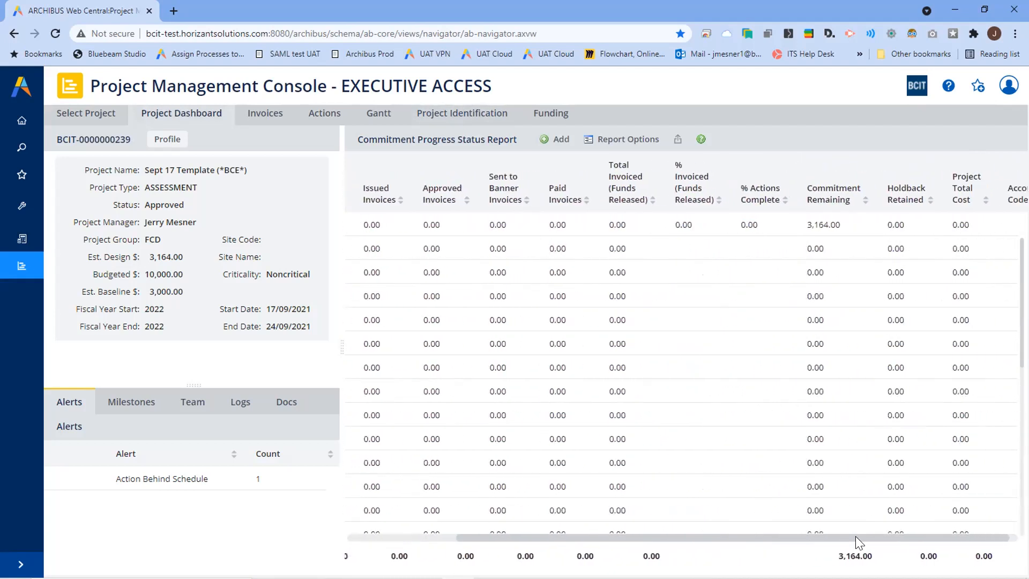
pyautogui.moveTo(856, 536); pyautogui.dragTo(752, 548)
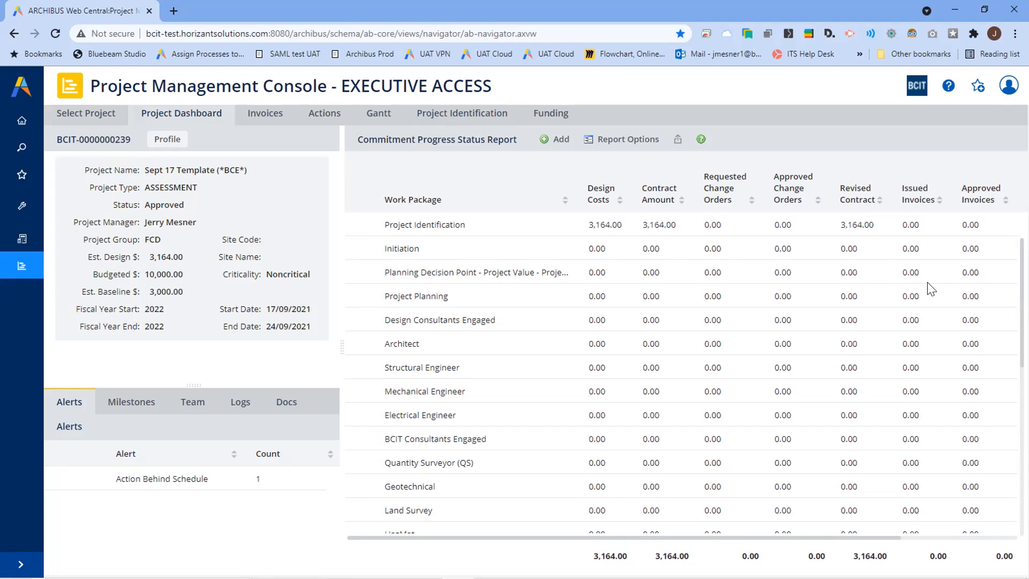
# View the project's Action Cost Variances report with its baseline costs, and close it
pyautogui.click(626, 141)
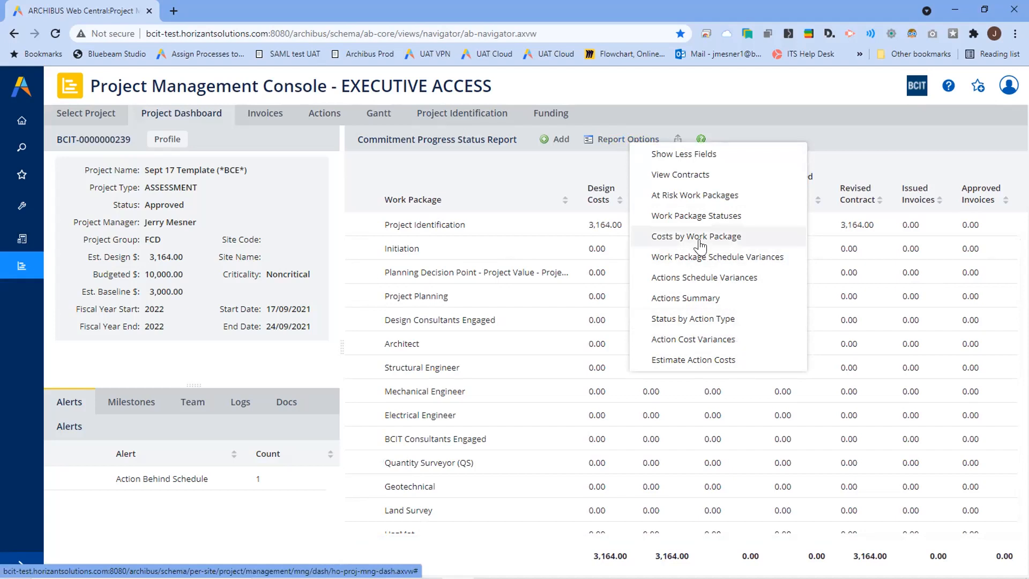
pyautogui.click(727, 343)
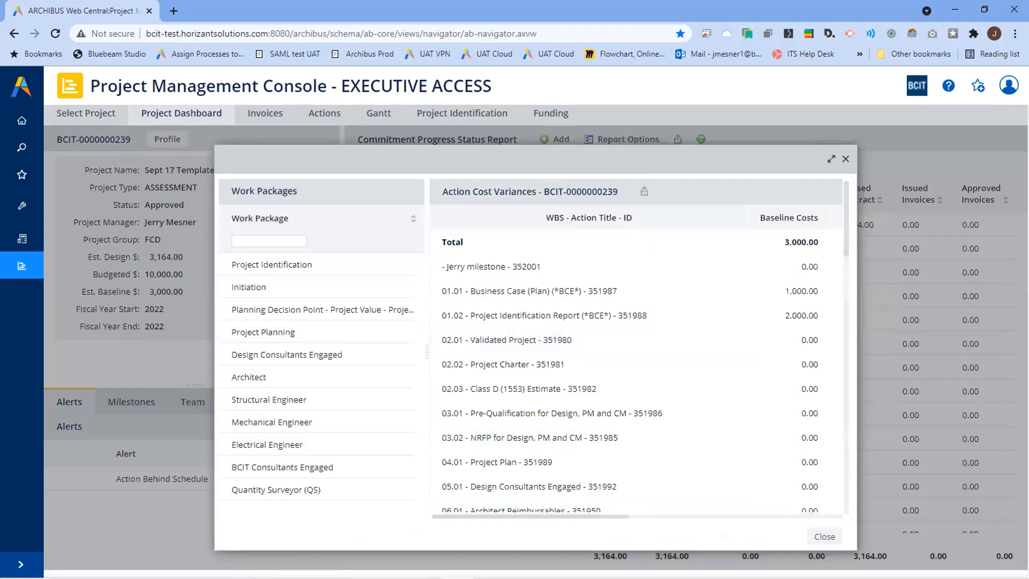
pyautogui.moveTo(600, 521)
pyautogui.mouseDown()
pyautogui.moveTo(690, 509)
pyautogui.moveTo(795, 516)
pyautogui.moveTo(733, 510)
pyautogui.moveTo(631, 524)
pyautogui.moveTo(592, 515)
pyautogui.mouseUp()
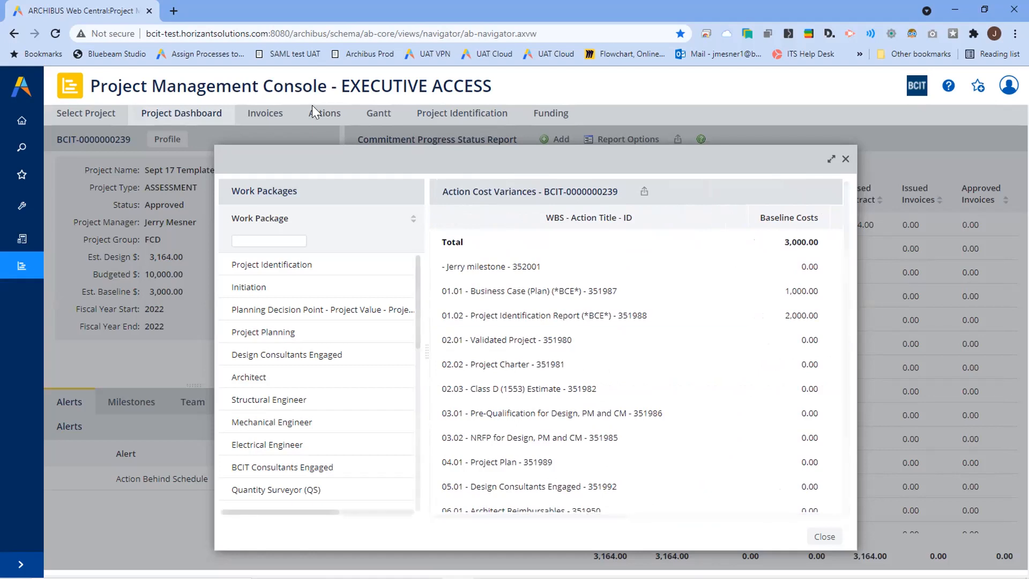
pyautogui.click(846, 162)
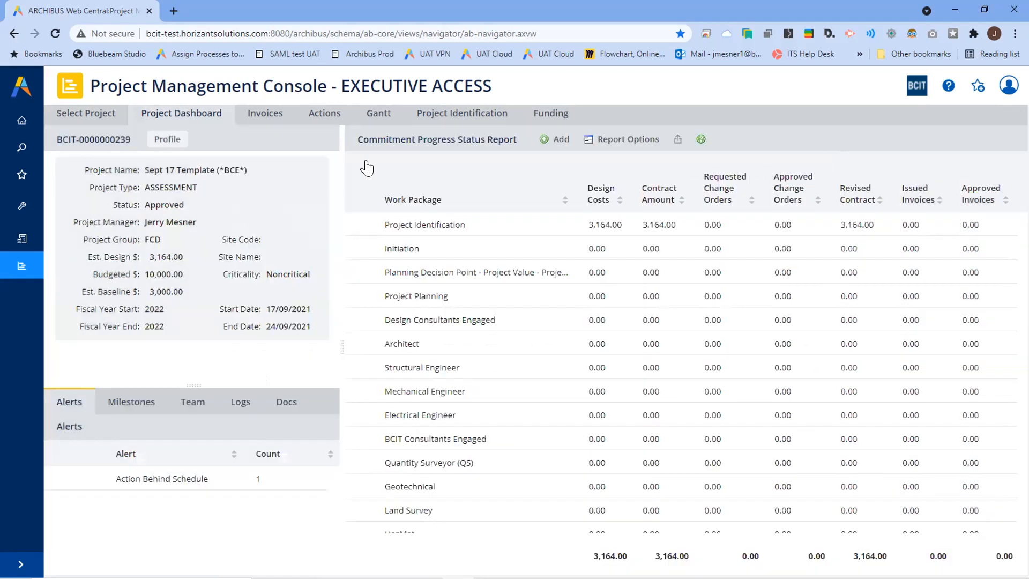
# Assign an approval manager from the employee list to the Project Identification work package profile and save it
pyautogui.click(101, 117)
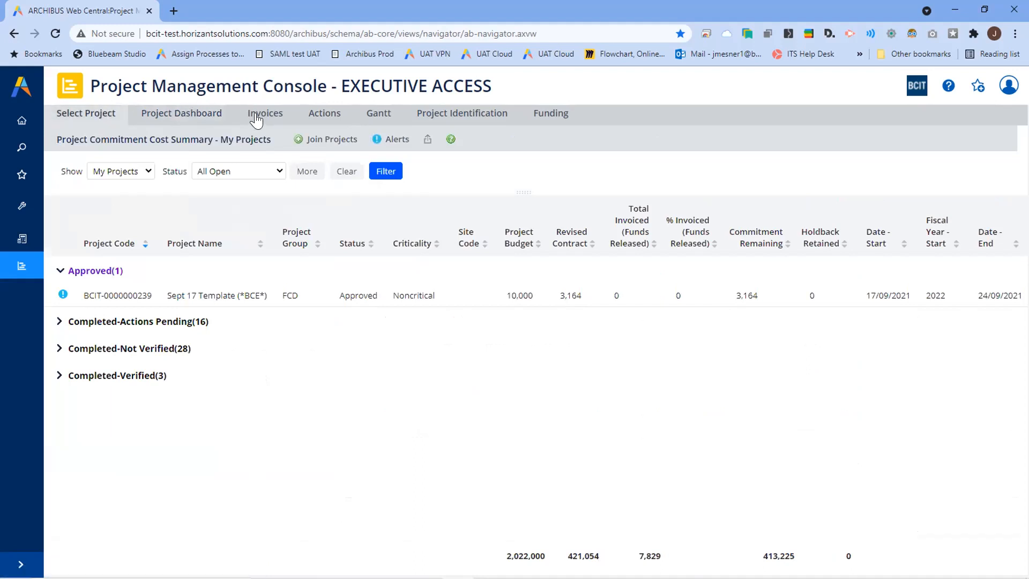
pyautogui.click(196, 114)
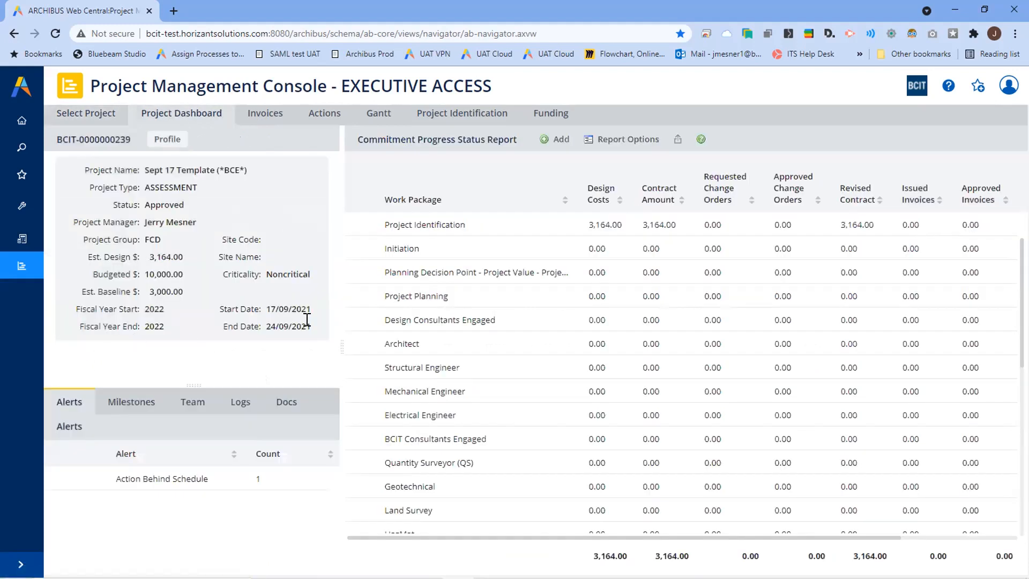
pyautogui.click(432, 226)
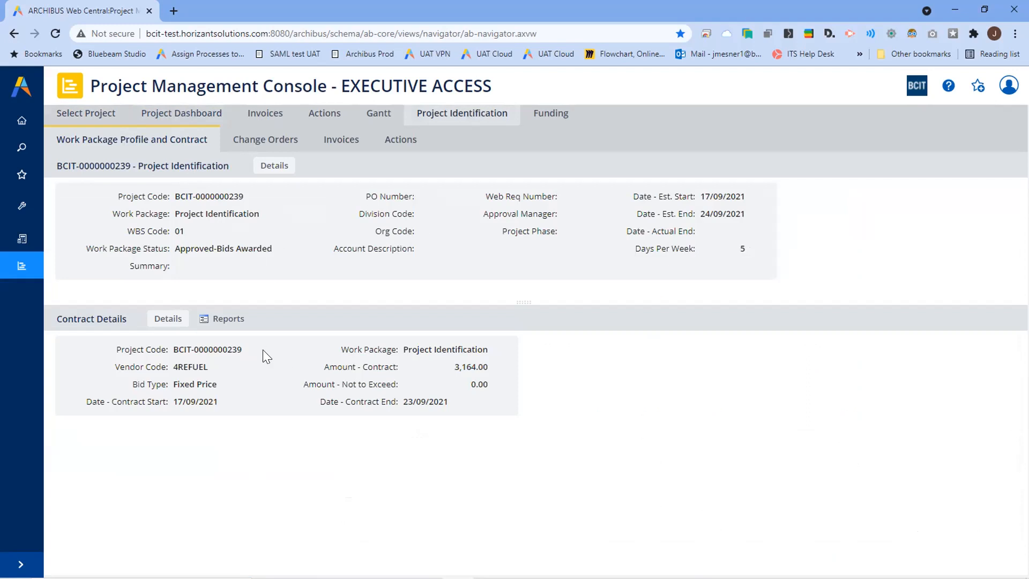
pyautogui.click(266, 168)
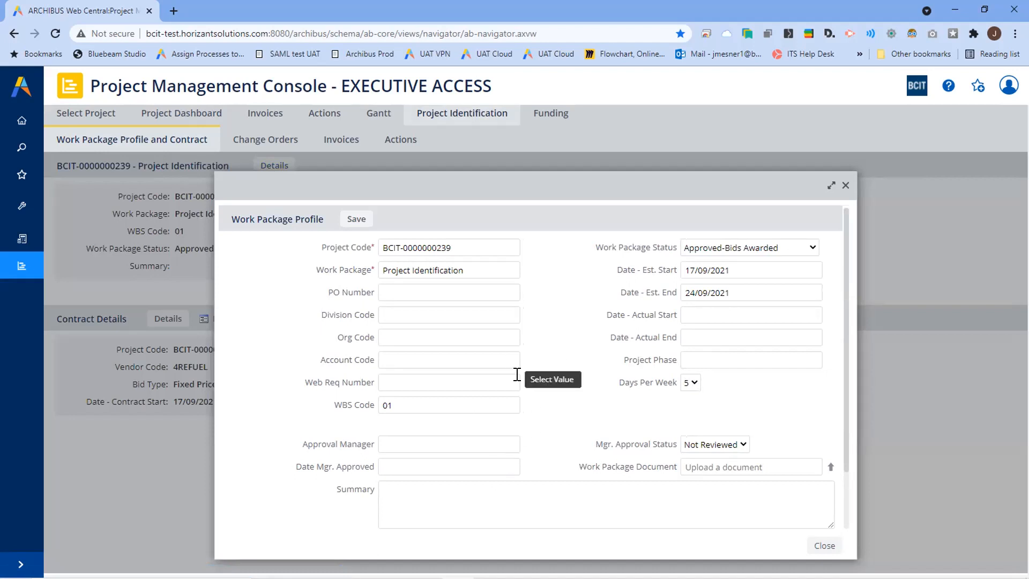
pyautogui.click(513, 449)
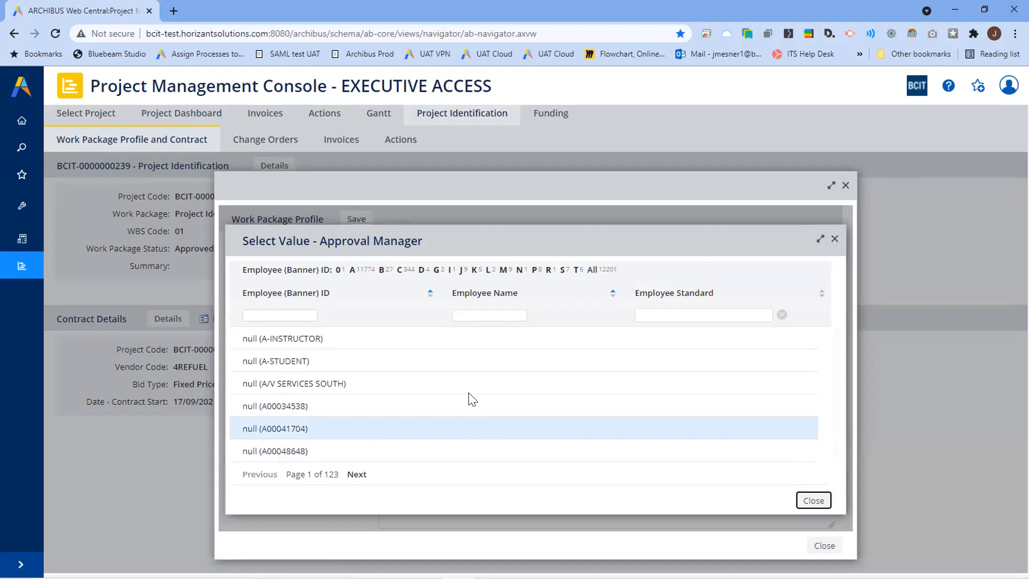
pyautogui.scroll(-1, 374, 423)
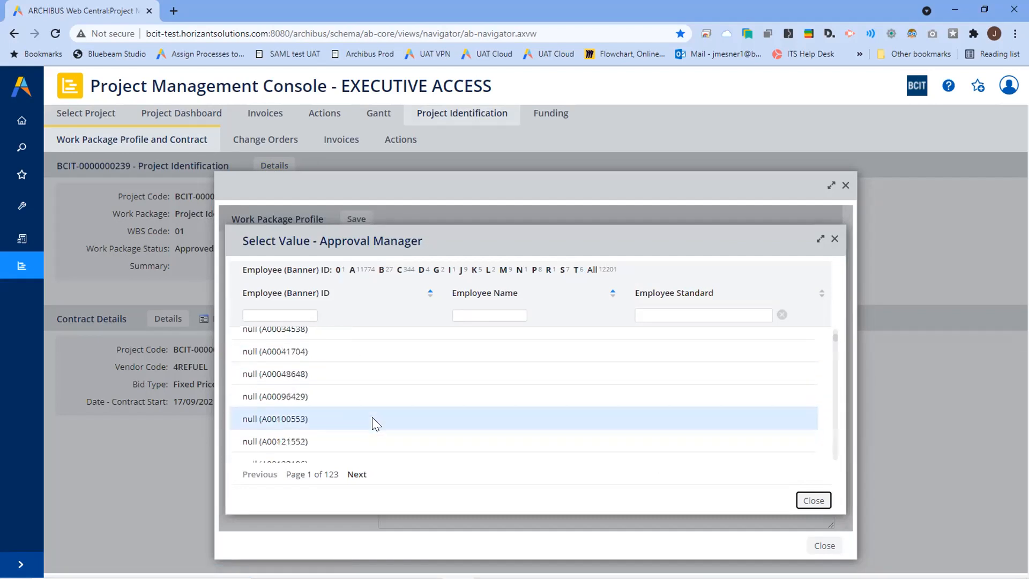
pyautogui.scroll(-1, 343, 424)
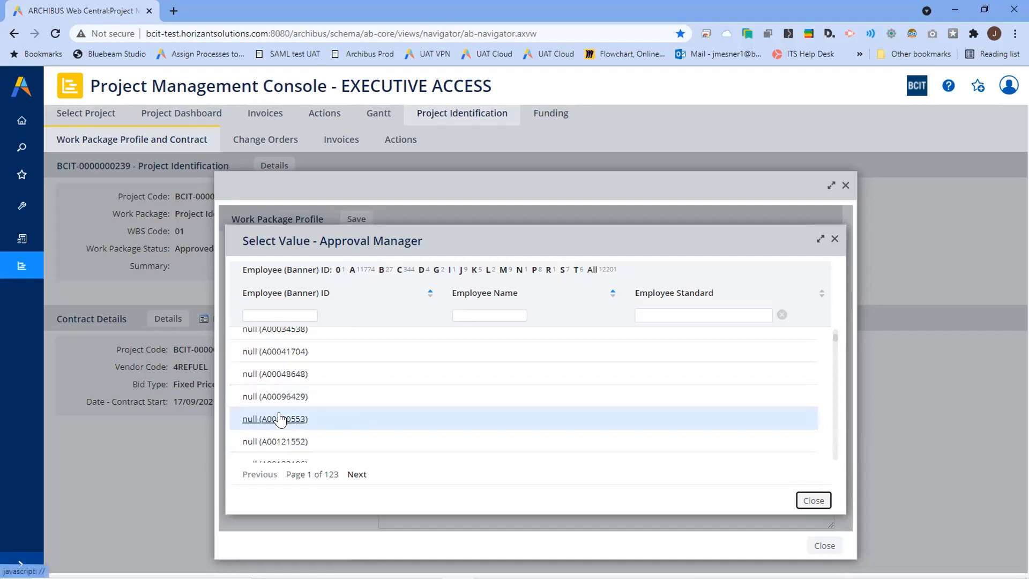
pyautogui.click(285, 420)
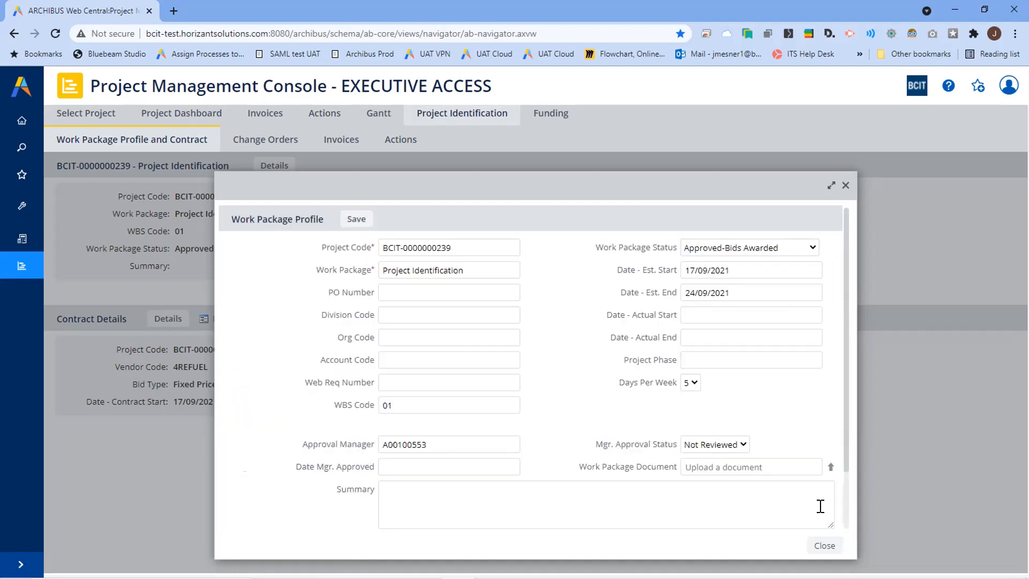
pyautogui.click(356, 219)
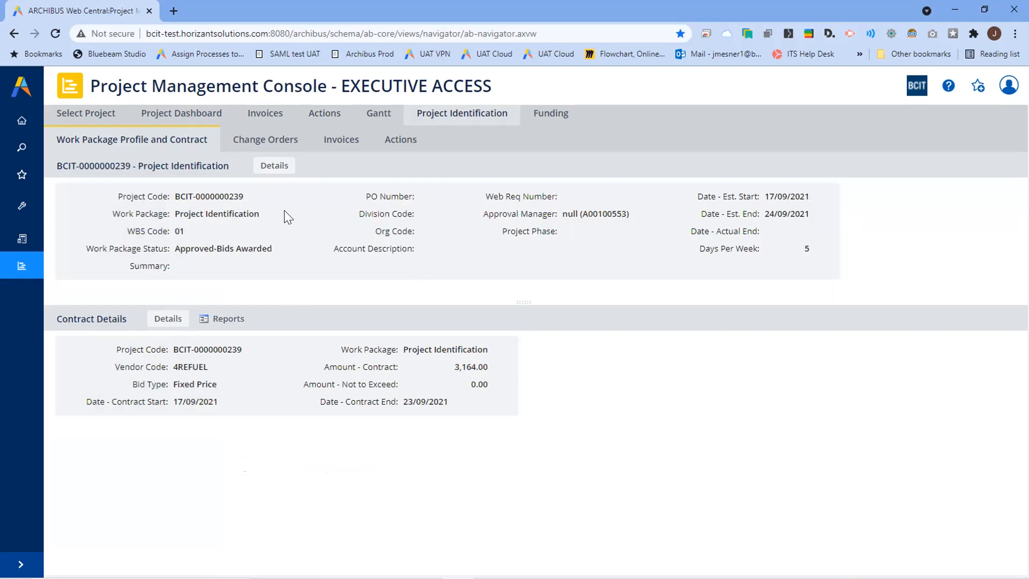
# Add a change order to the Project Identification work package with an estimated baseline expense cost of 2000
pyautogui.click(276, 144)
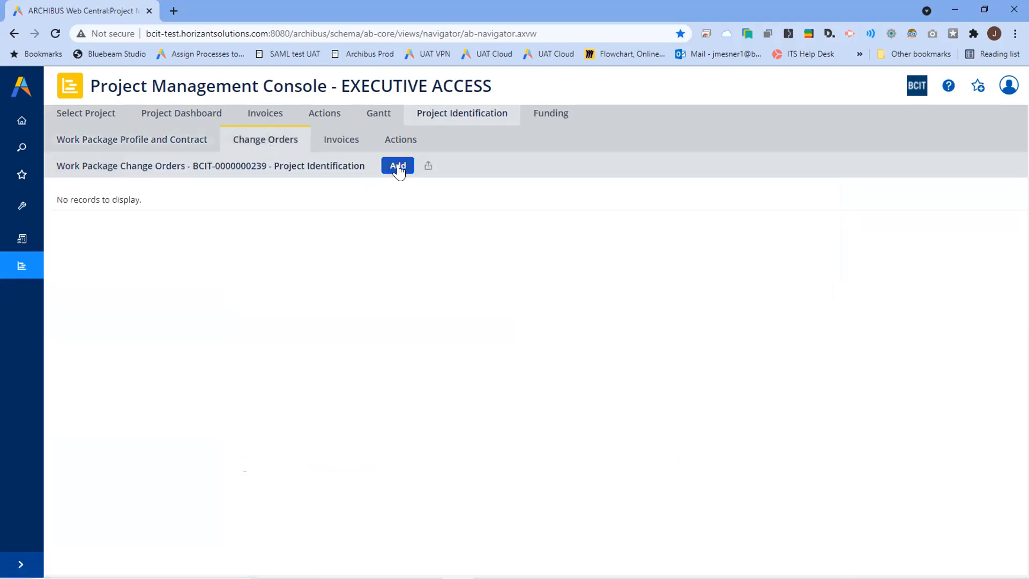
pyautogui.click(398, 167)
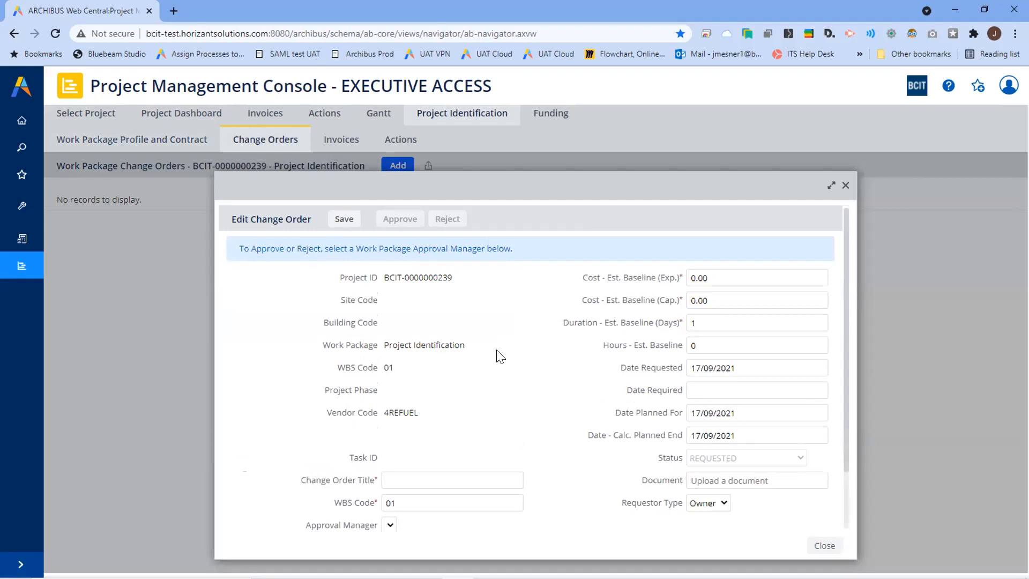
pyautogui.scroll(-1, 496, 356)
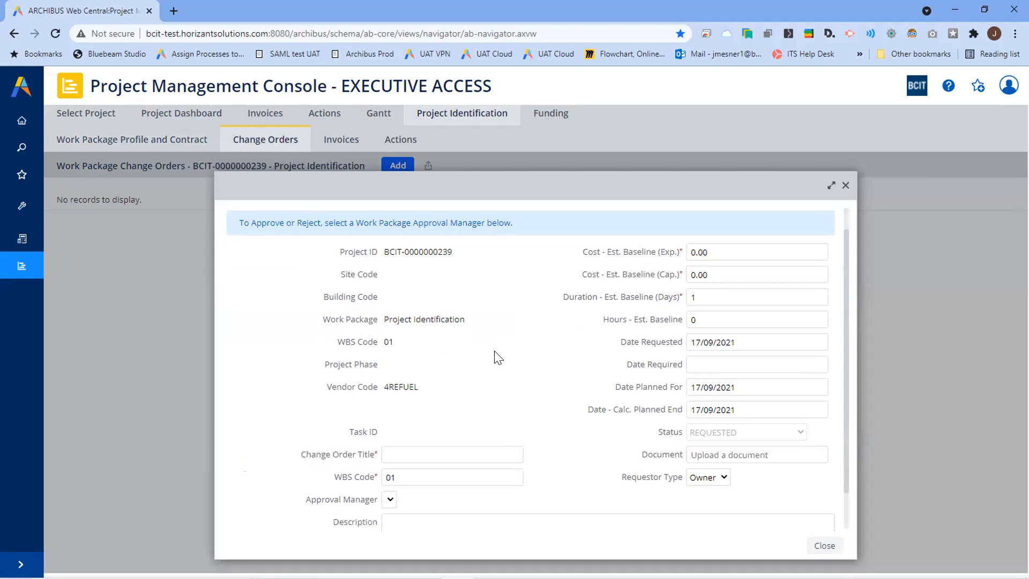
pyautogui.scroll(1, 400, 421)
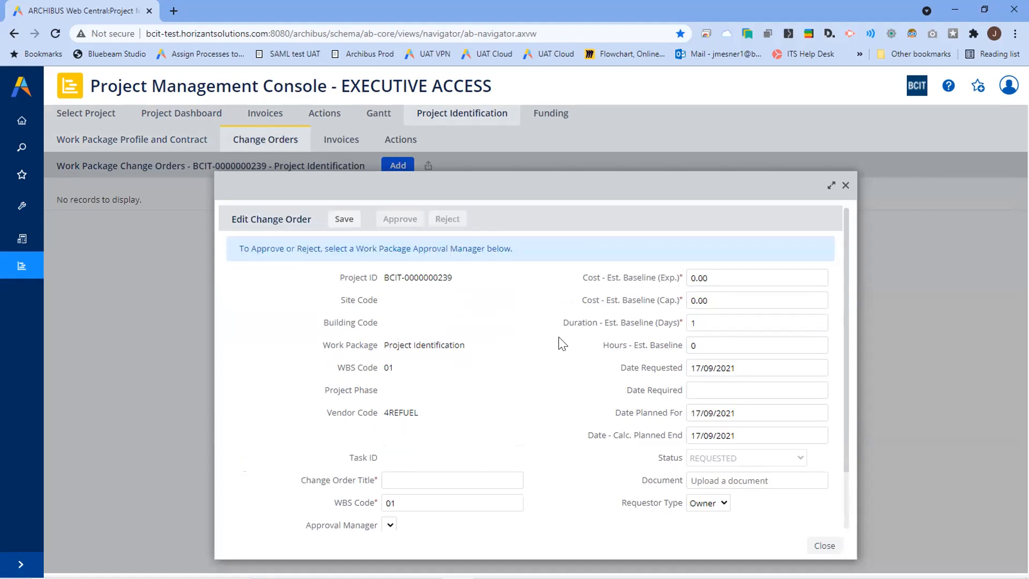
pyautogui.click(725, 271)
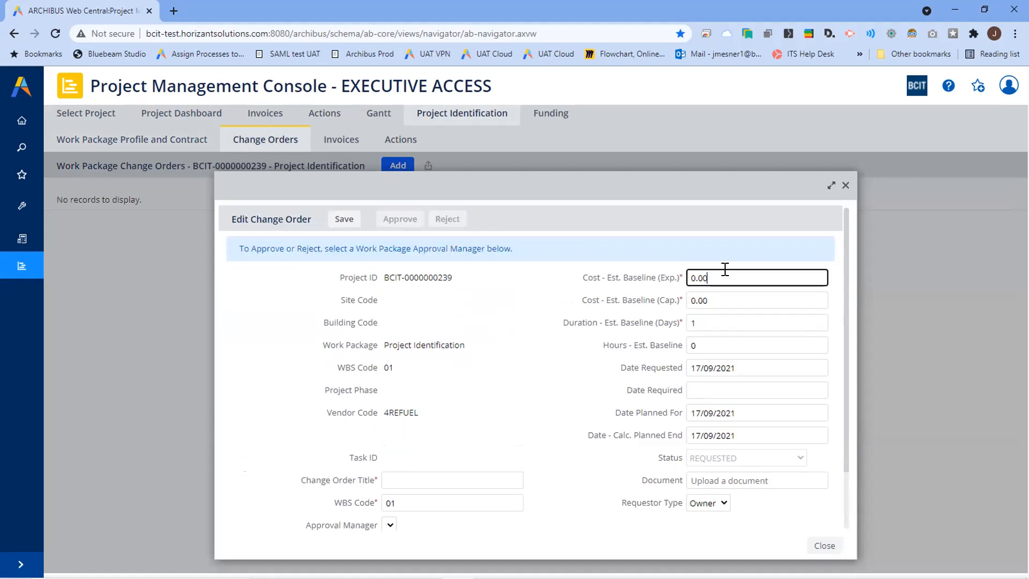
pyautogui.moveTo(722, 279); pyautogui.dragTo(481, 270)
pyautogui.write('2000')
pyautogui.click(518, 316)
# Select the change order's approval manager, title it asdf, and save the record
pyautogui.scroll(-2, 520, 317)
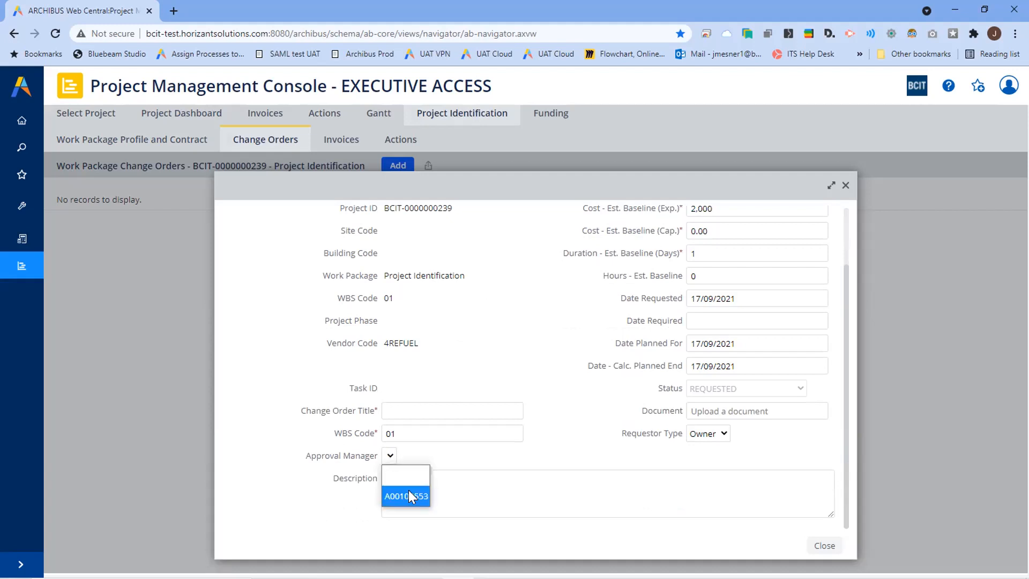
pyautogui.click(409, 494)
pyautogui.click(343, 219)
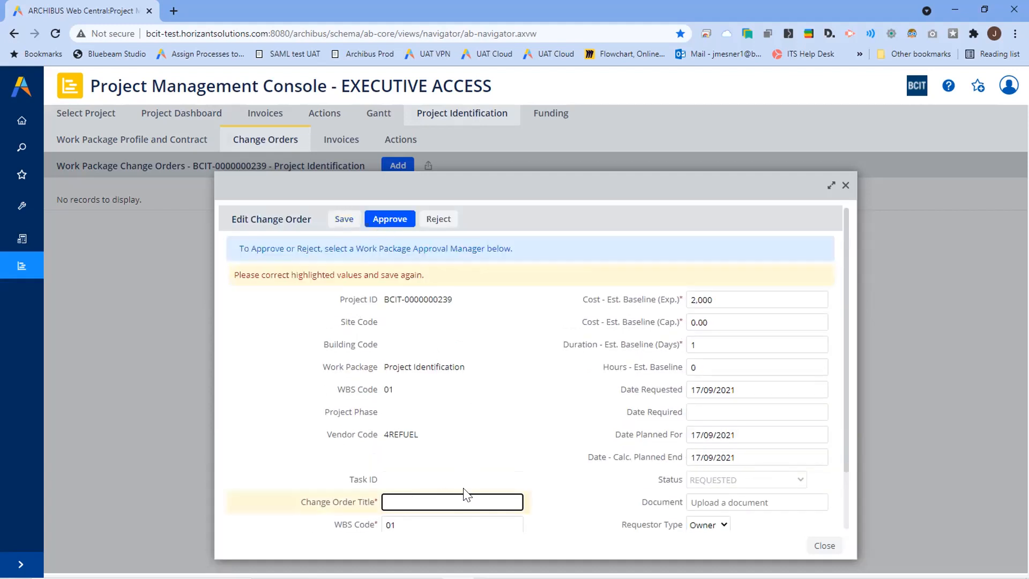
pyautogui.write('asdf')
pyautogui.click(343, 220)
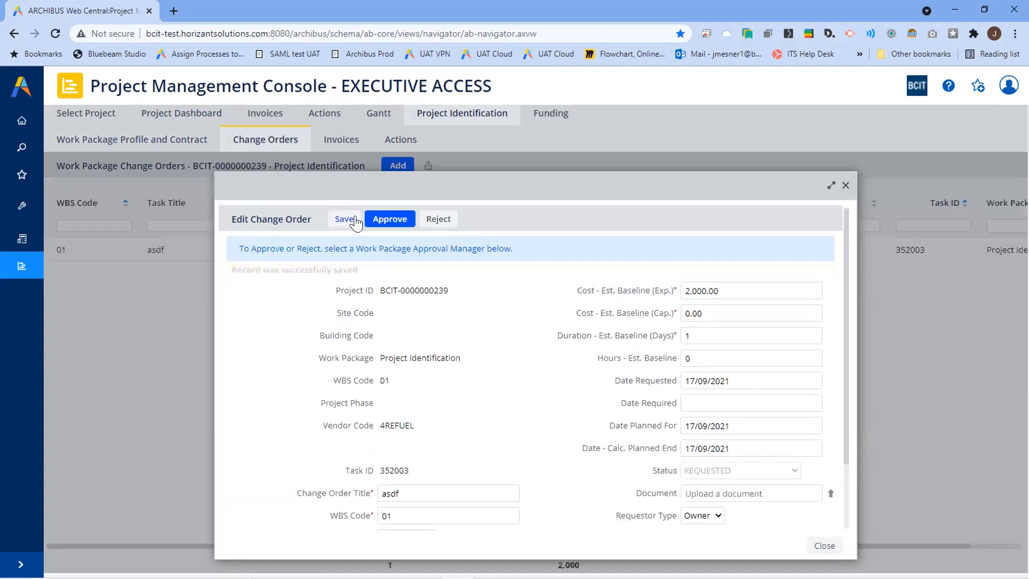
# Approve the asdf change order, confirm the approval, and close its form
pyautogui.click(393, 222)
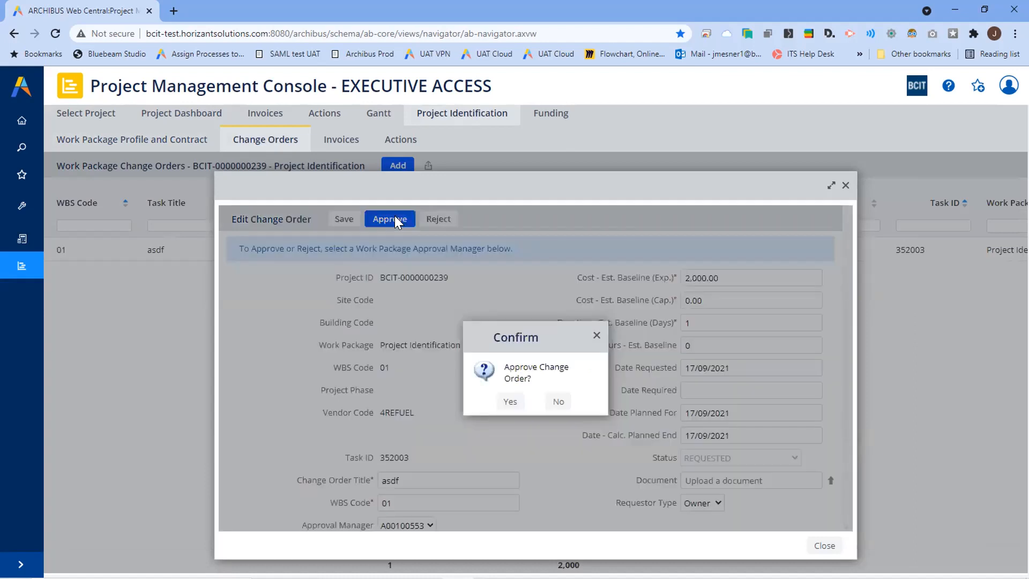
pyautogui.click(512, 403)
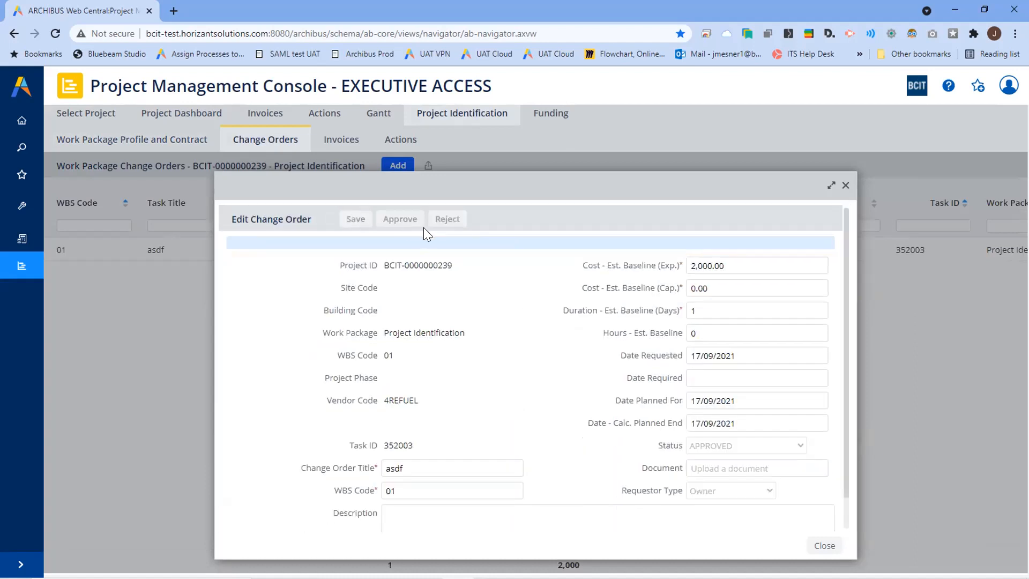
pyautogui.click(822, 544)
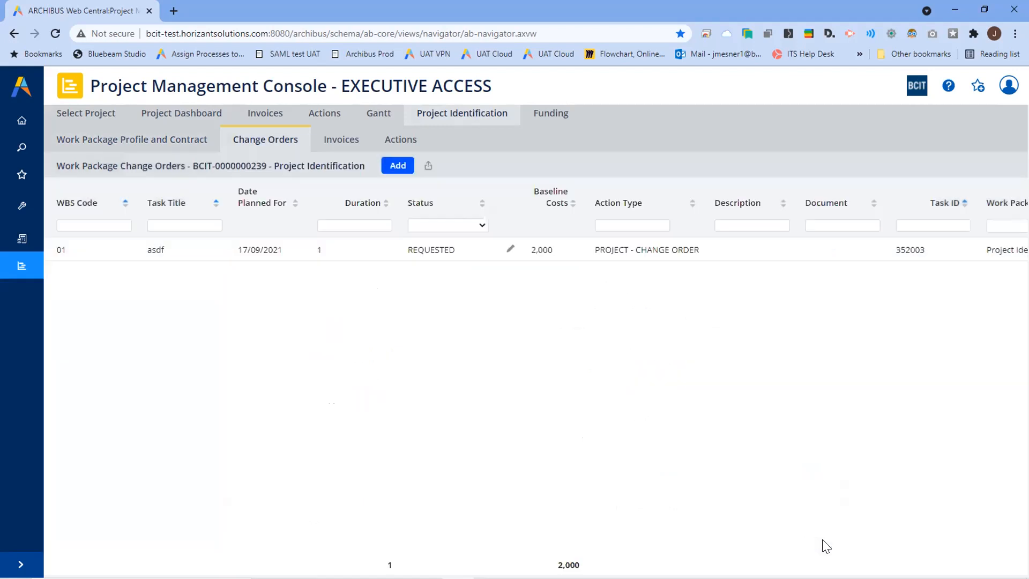
# Check the change order amounts on the project dashboard and view the Project Identification work package's invoices
pyautogui.click(172, 116)
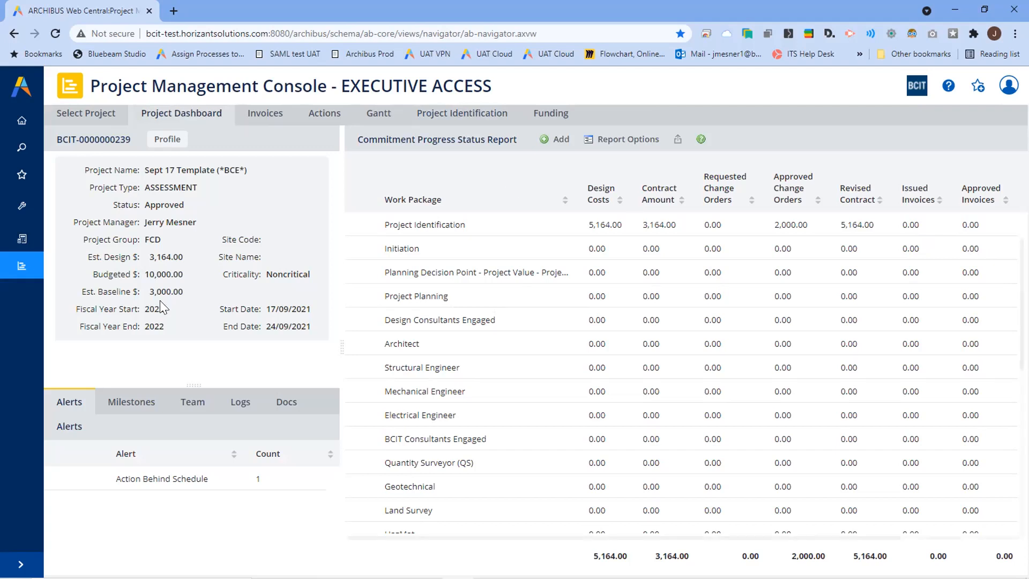
pyautogui.click(424, 227)
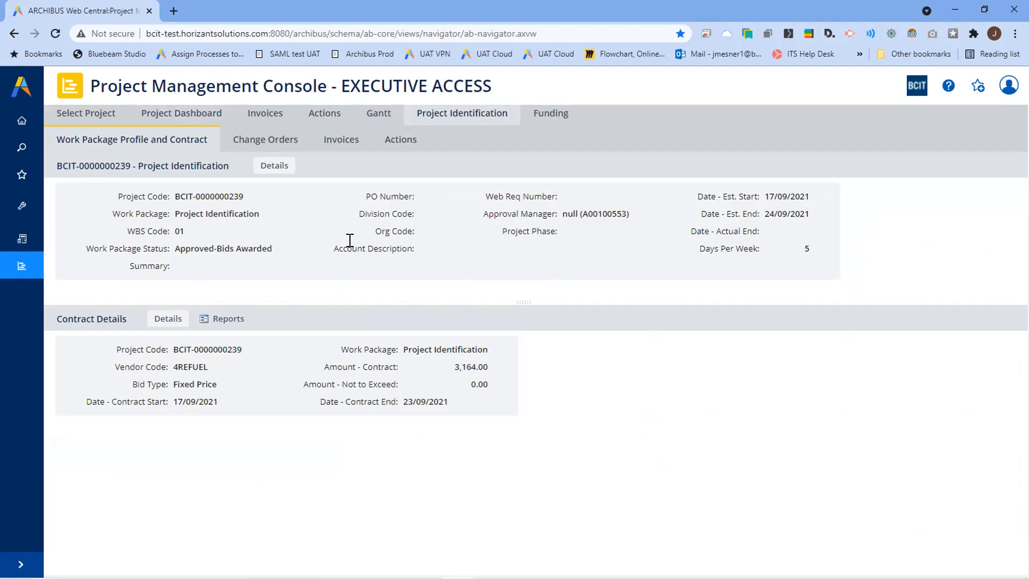
pyautogui.click(336, 142)
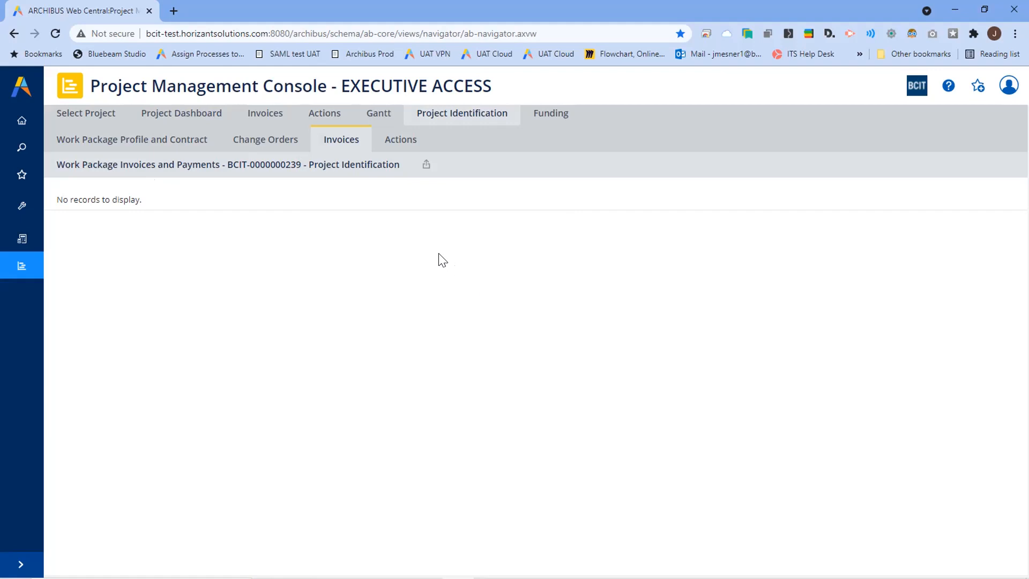
pyautogui.click(187, 115)
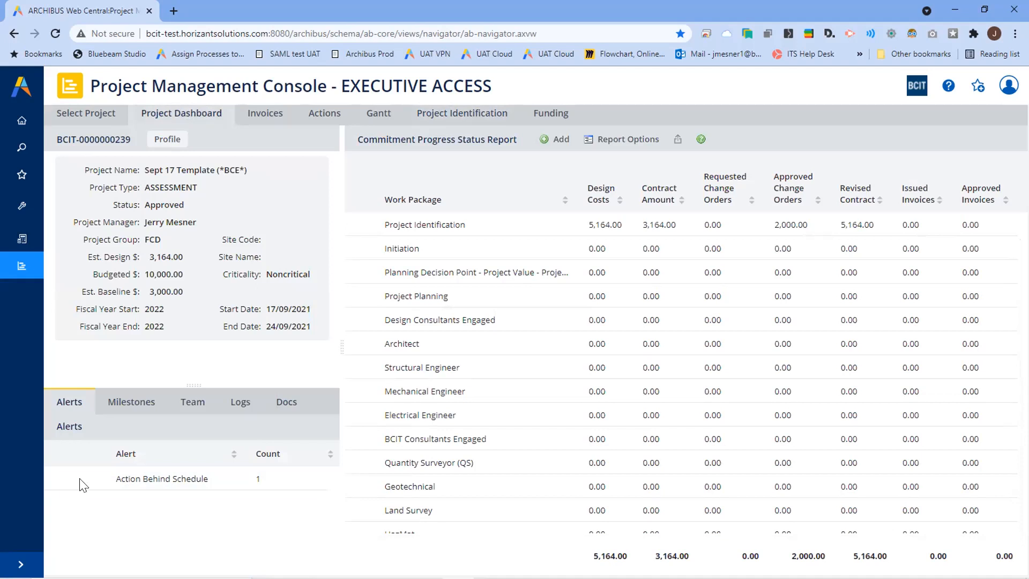
# Examine the progress and percent complete fields of the Project Identification Report (*BCE*) action and close it without saving
pyautogui.click(397, 224)
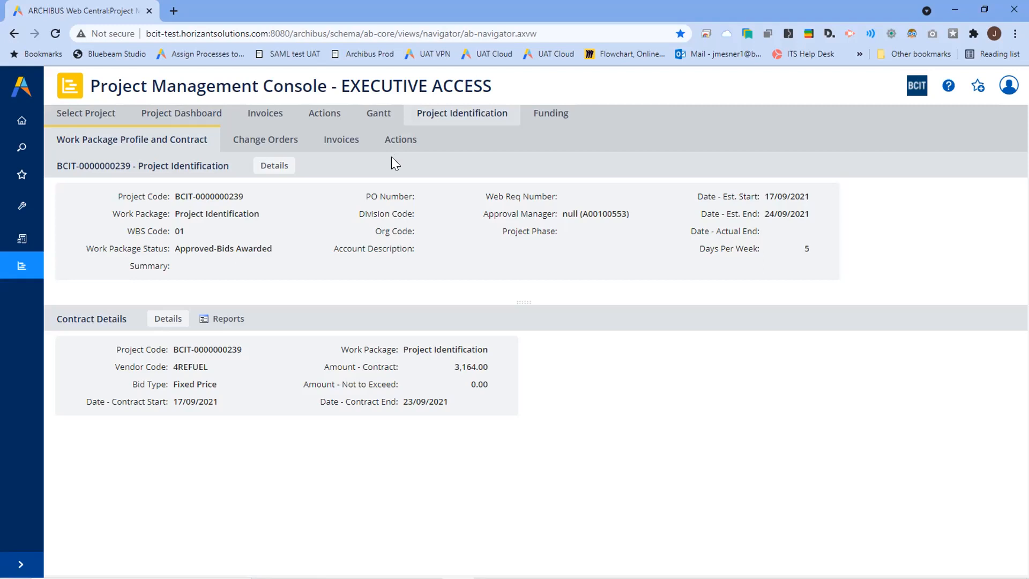
pyautogui.click(396, 138)
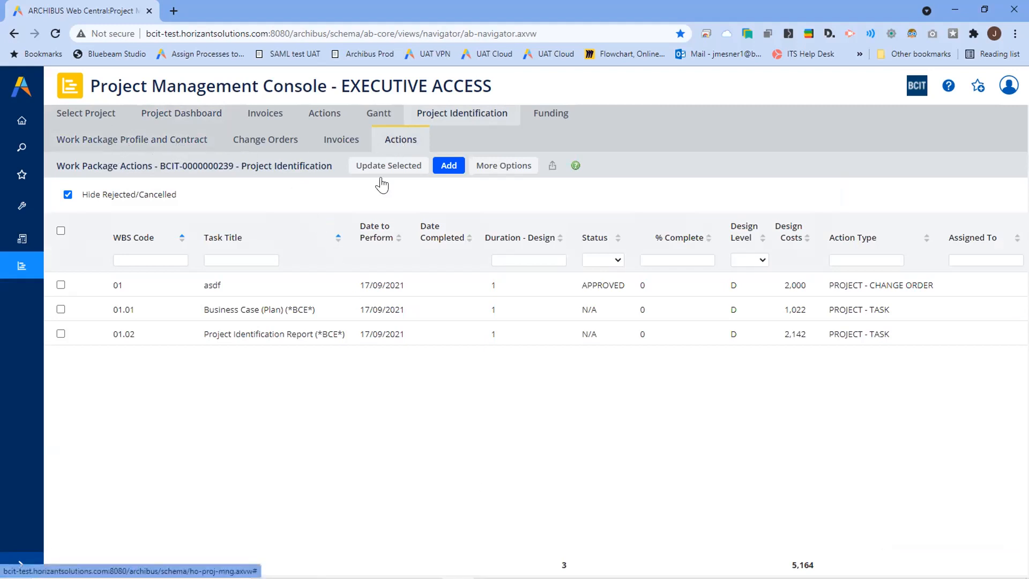
pyautogui.click(287, 338)
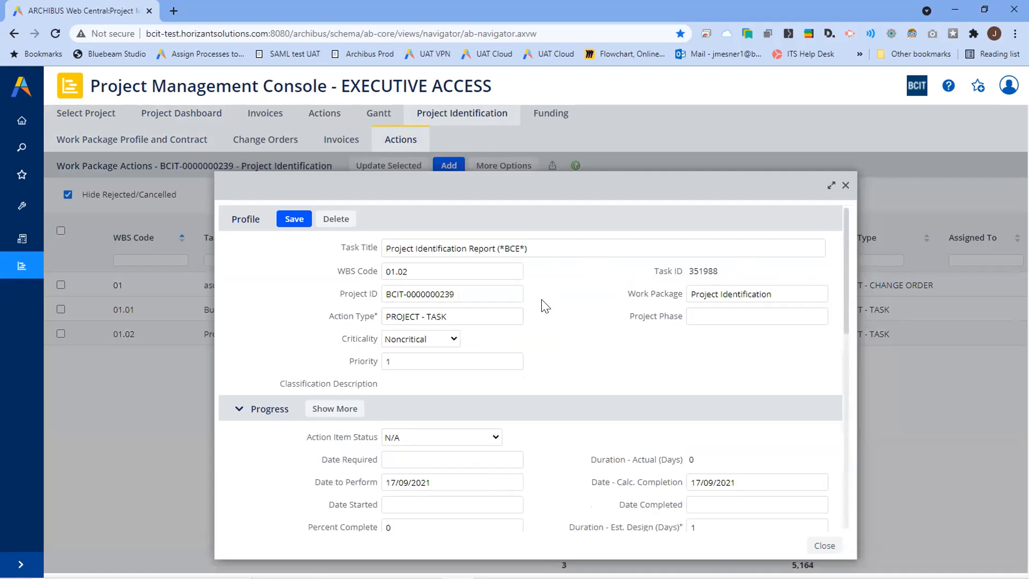
pyautogui.scroll(-1, 545, 306)
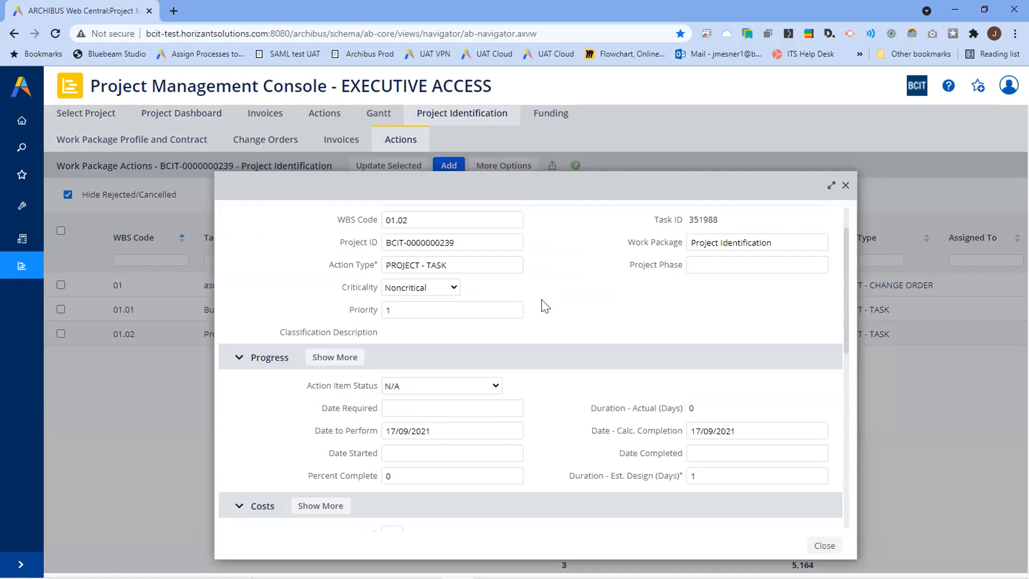
pyautogui.scroll(-1, 544, 306)
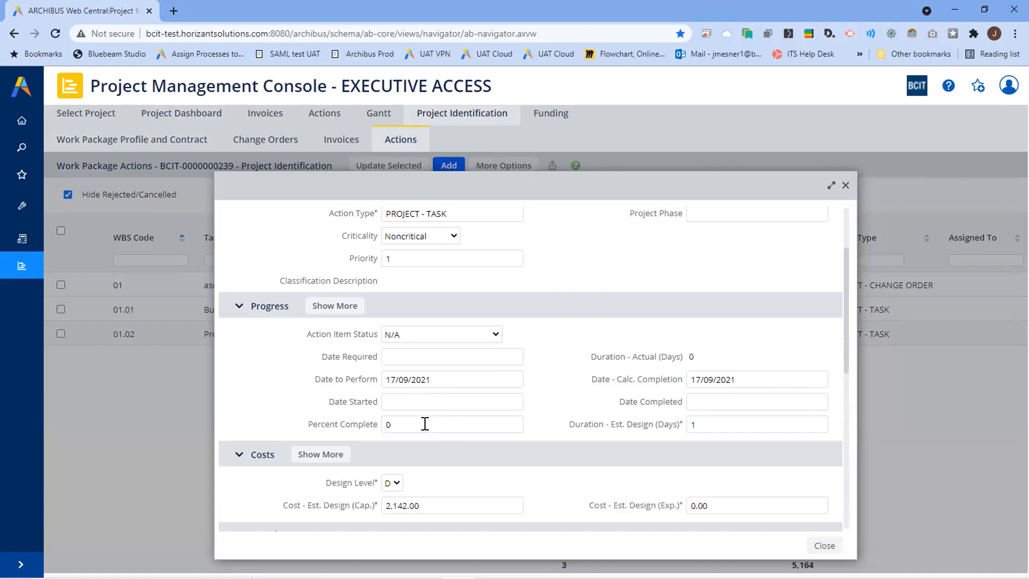
pyautogui.click(425, 424)
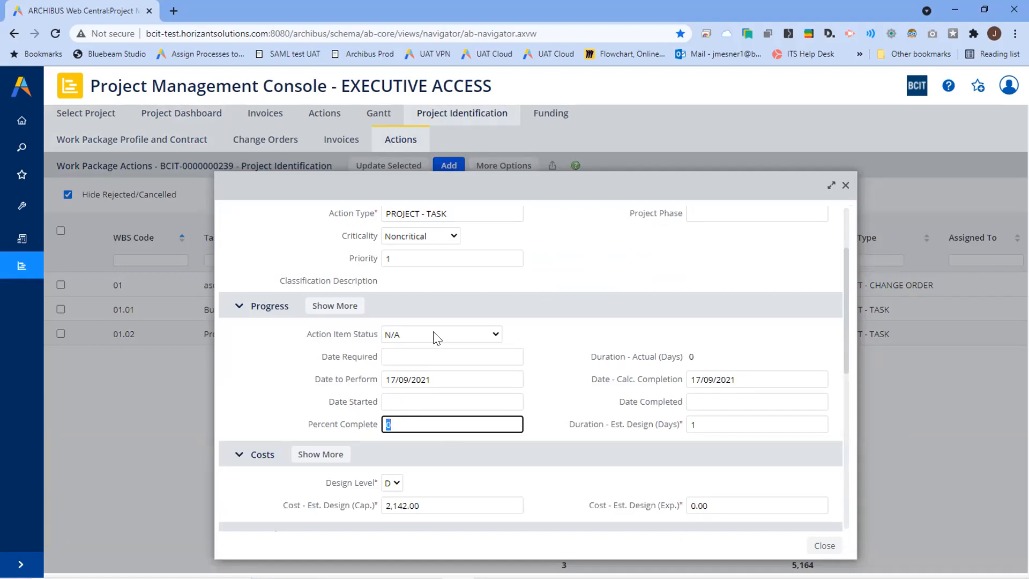
pyautogui.moveTo(380, 425); pyautogui.dragTo(348, 425)
pyautogui.click(395, 420)
pyautogui.click(846, 186)
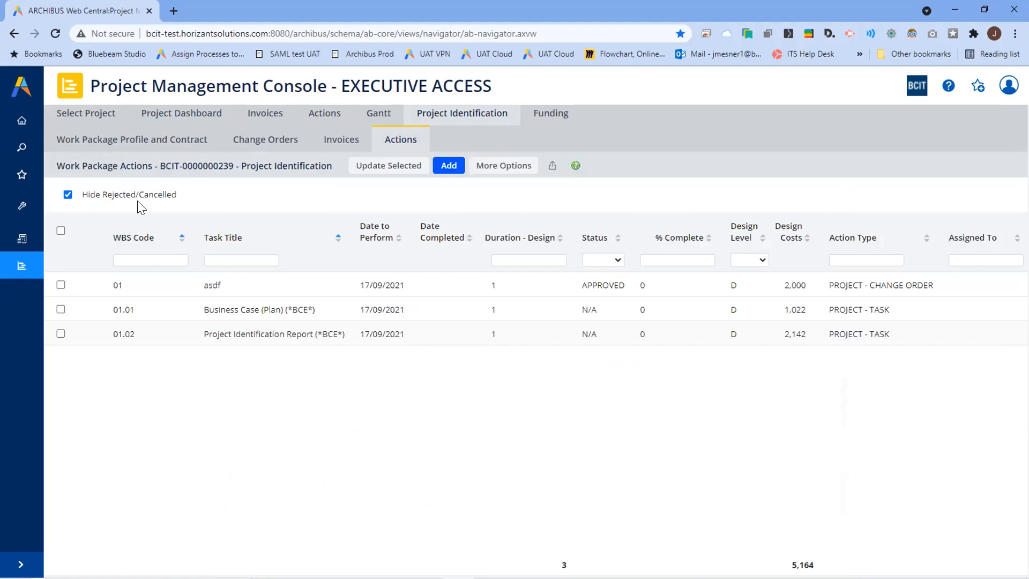
# Select all of the work package's actions, view the bulk update form, and close it
pyautogui.click(60, 231)
pyautogui.click(391, 169)
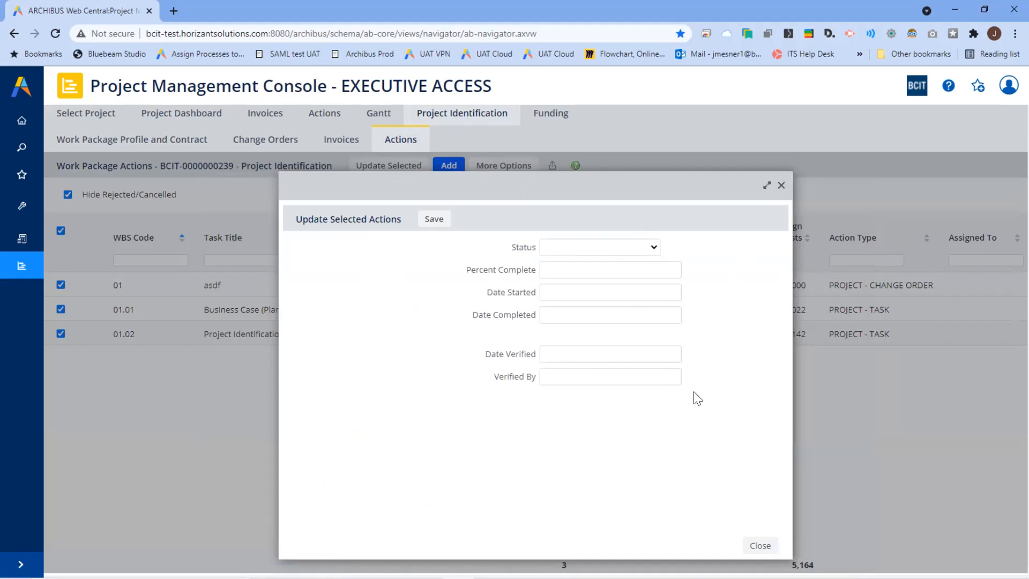
pyautogui.click(779, 186)
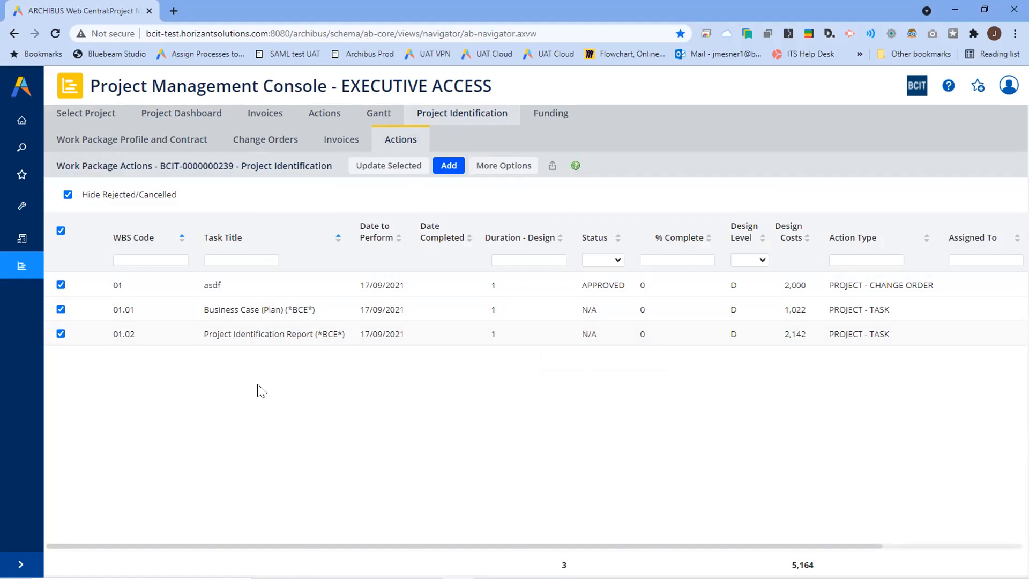
# Review the Commitment Progress Status Report's work packages on the project dashboard
pyautogui.click(183, 117)
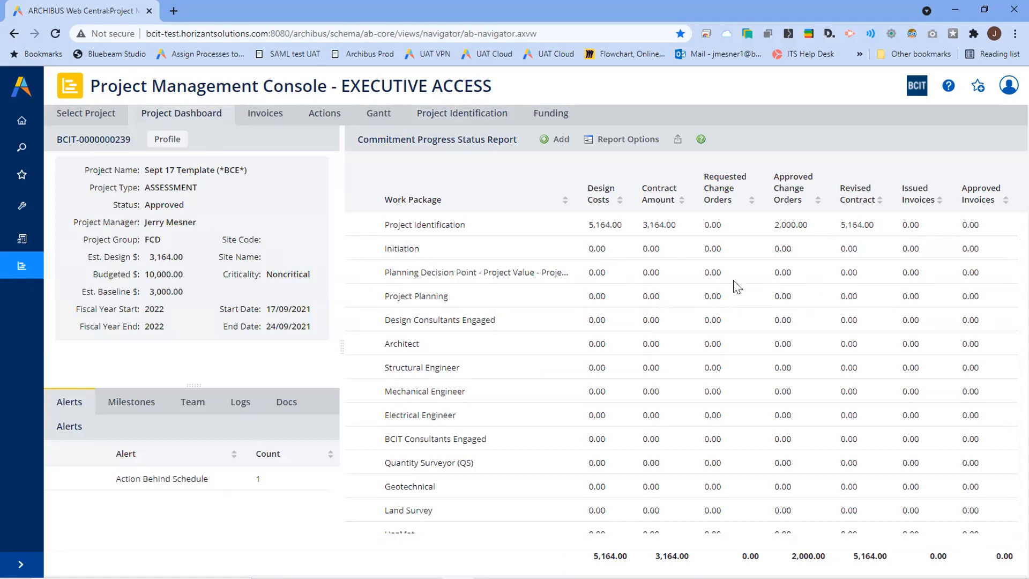
pyautogui.scroll(-5, 490, 294)
pyautogui.scroll(5, 488, 292)
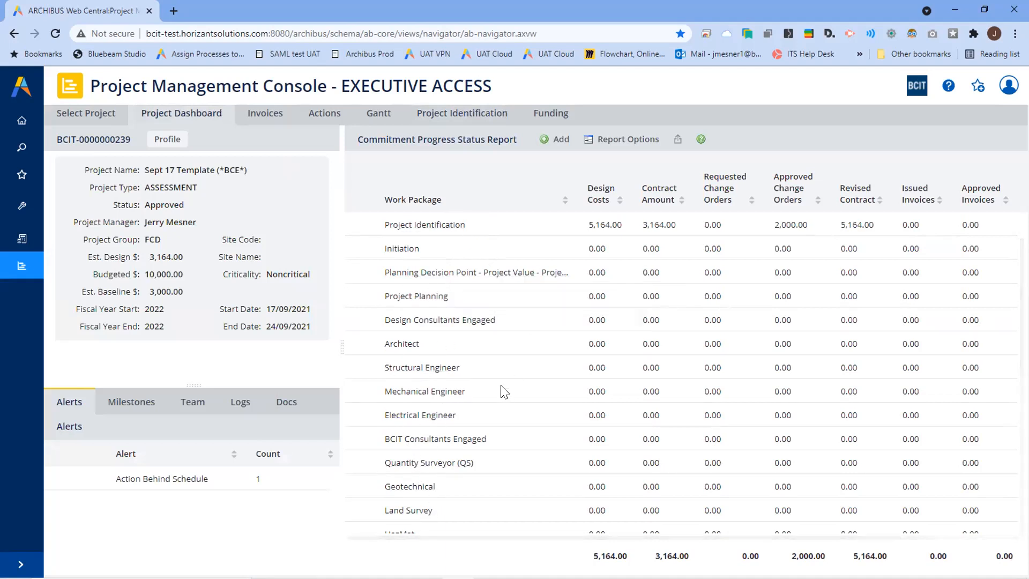
# Delete the Contractor Engaged work package together with all its included actions
pyautogui.scroll(-5, 501, 390)
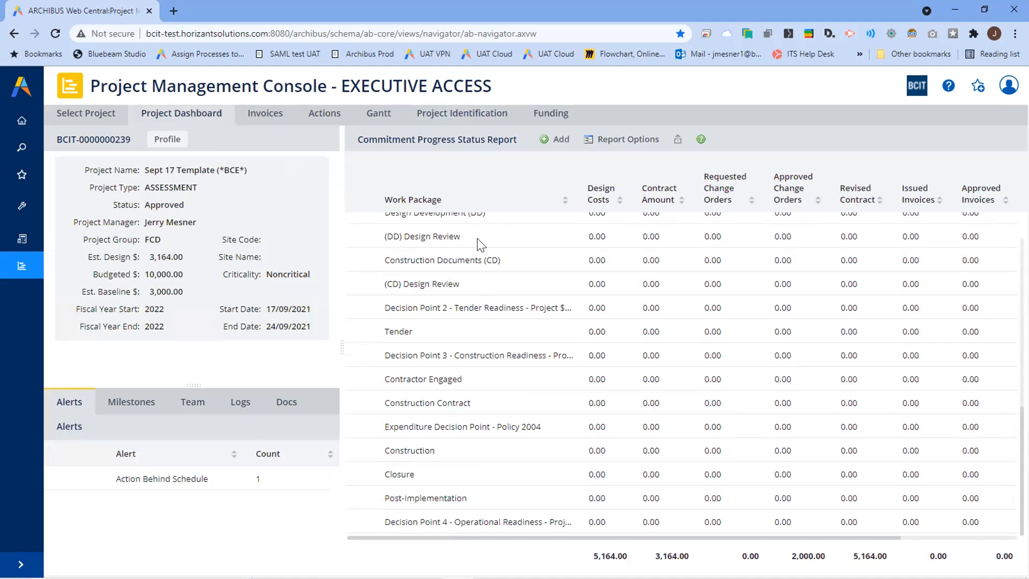
pyautogui.scroll(7, 511, 374)
pyautogui.scroll(-7, 512, 375)
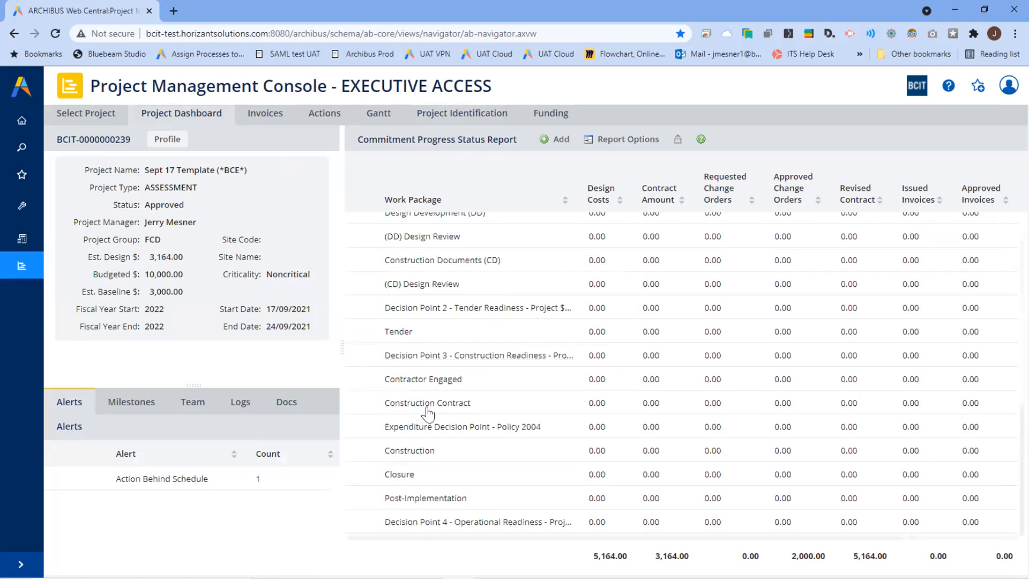
pyautogui.click(423, 380)
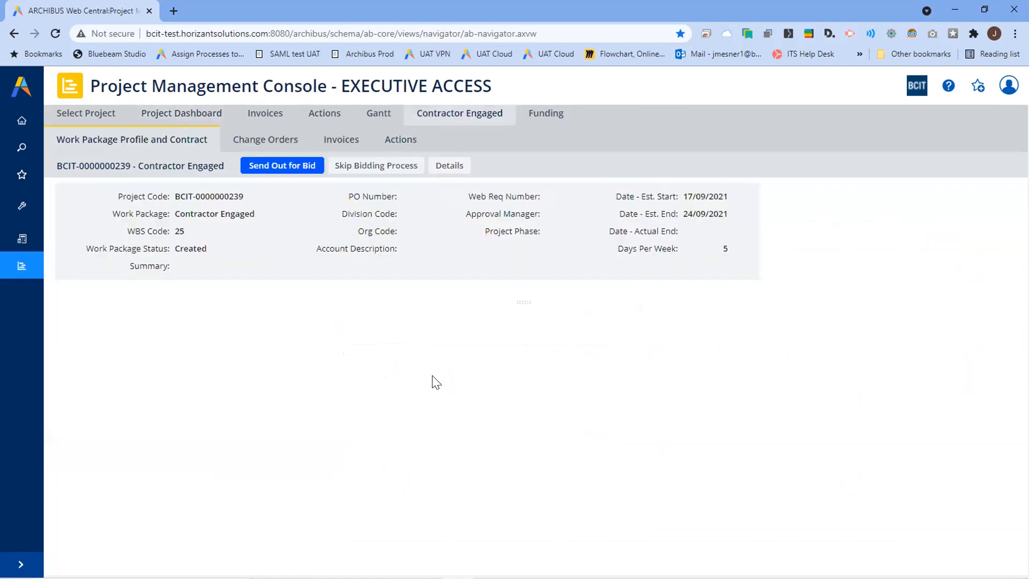
pyautogui.click(442, 169)
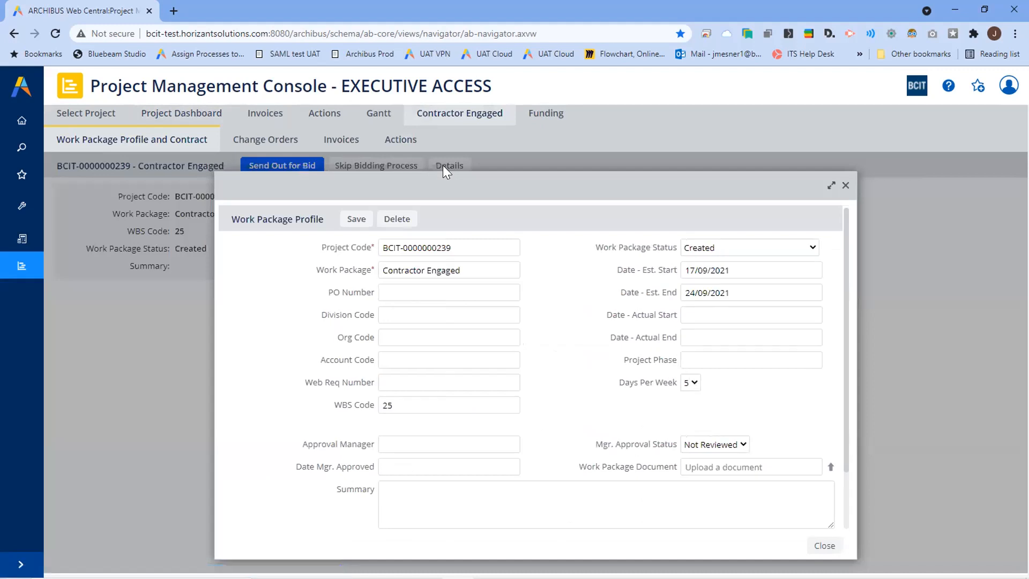
pyautogui.click(406, 218)
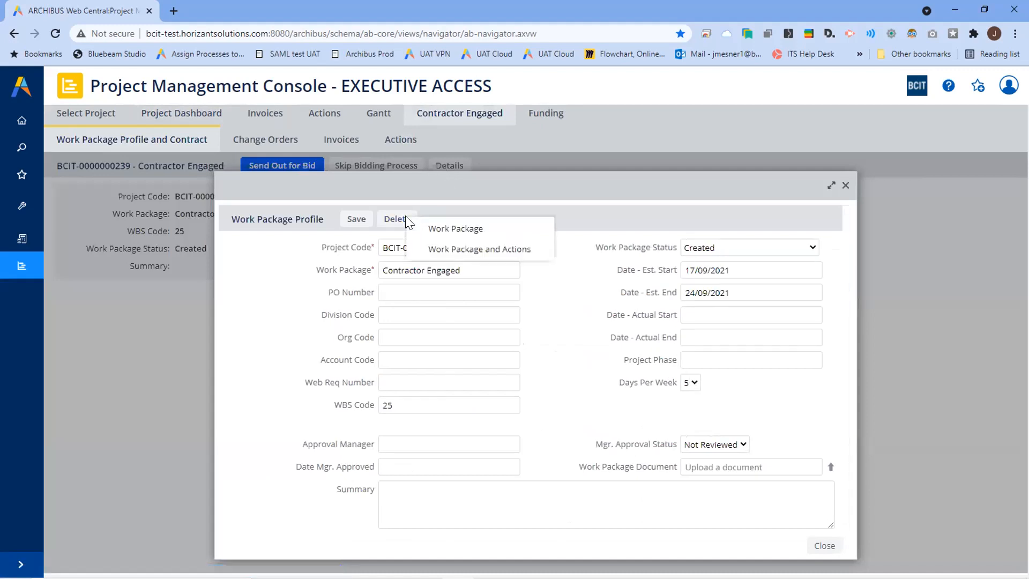
pyautogui.click(448, 249)
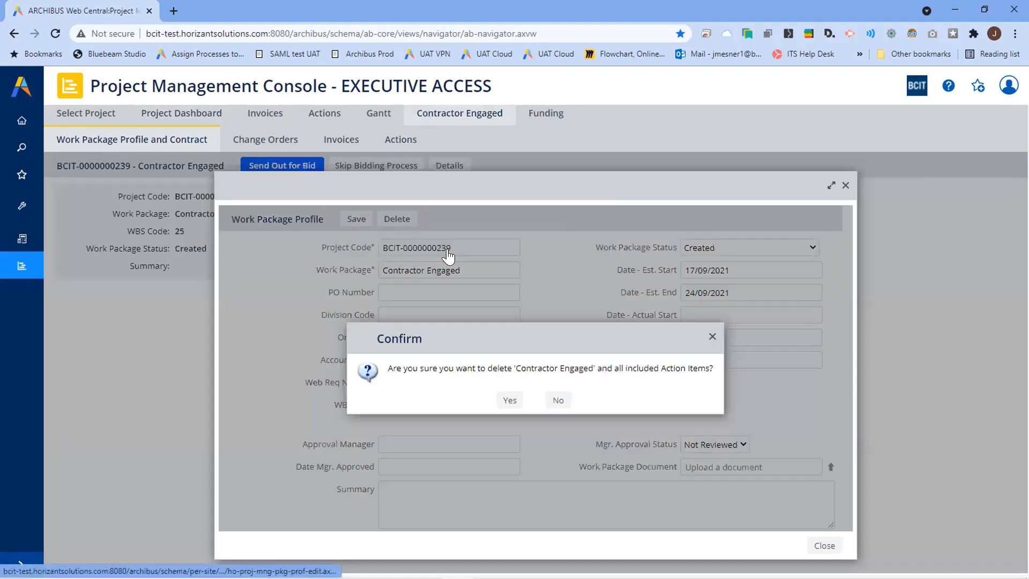
pyautogui.click(510, 401)
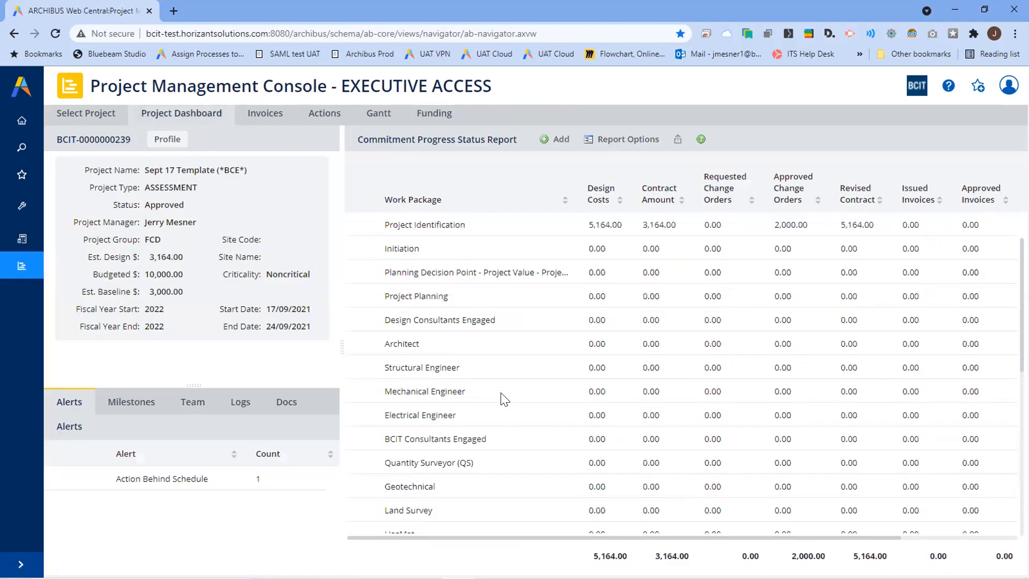
# Check the WBS code in the Project Identification work package's profile, close it unsaved, and return to the project dashboard
pyautogui.scroll(-5, 512, 483)
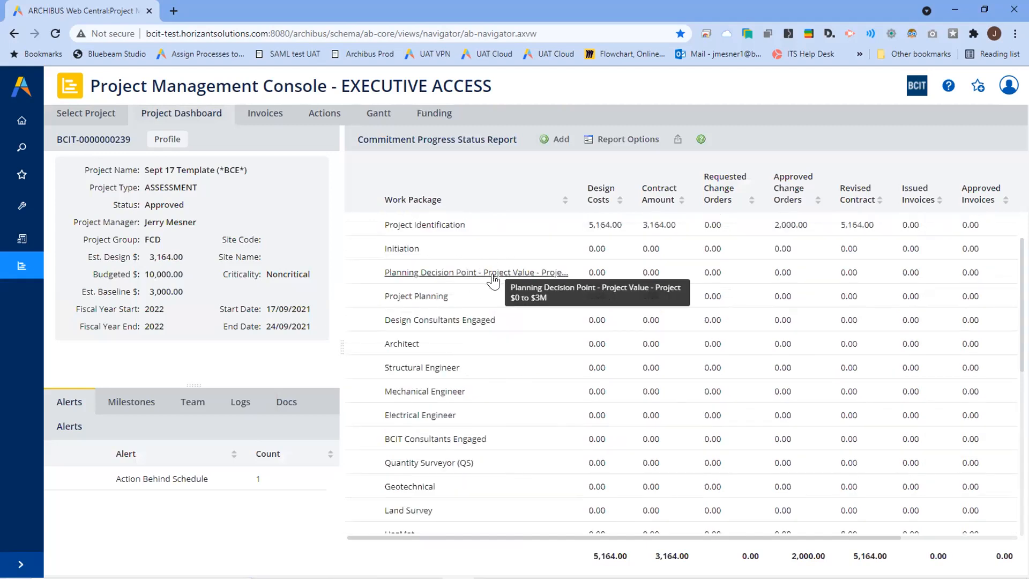
pyautogui.click(453, 225)
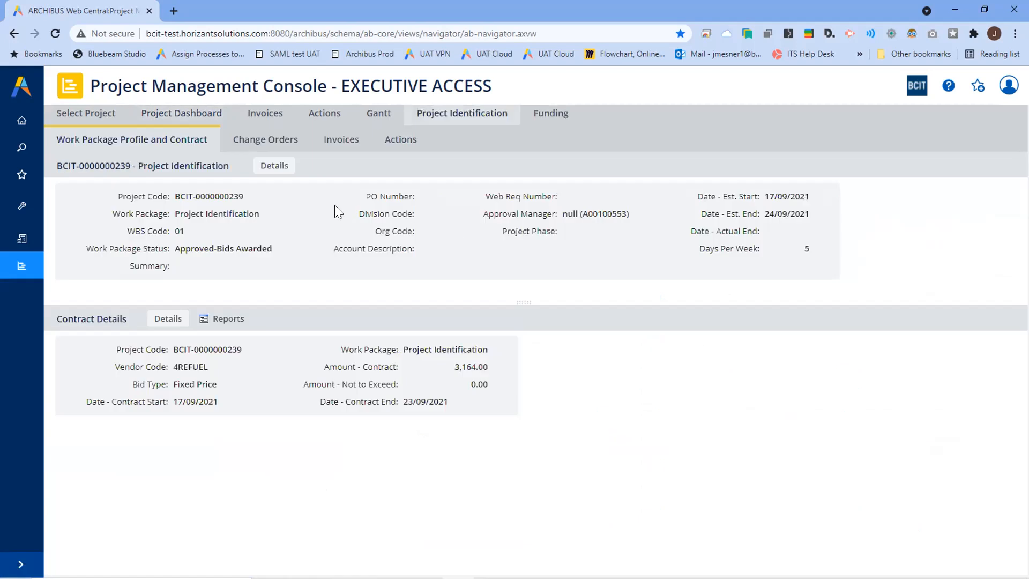
pyautogui.click(269, 165)
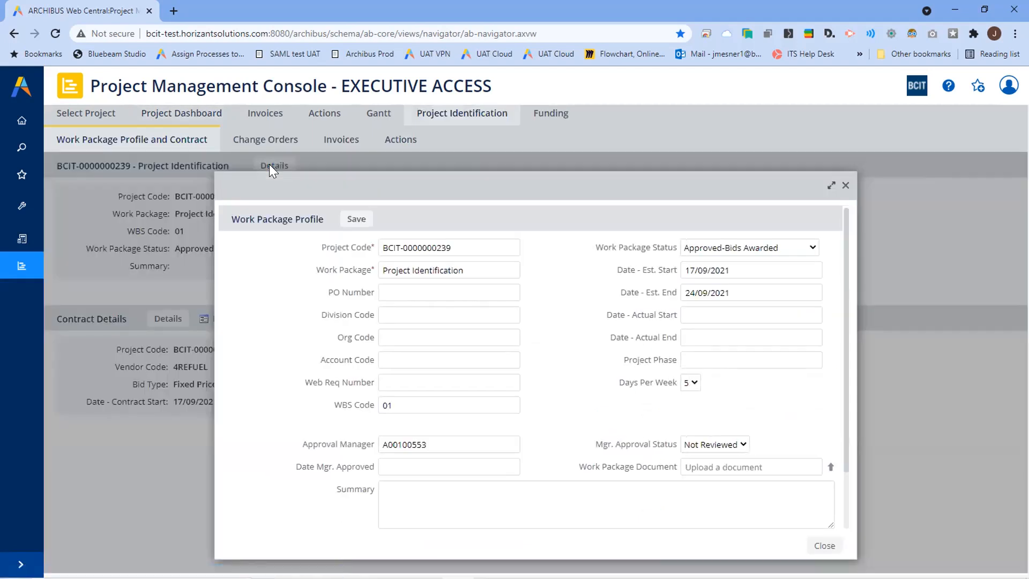
pyautogui.click(401, 403)
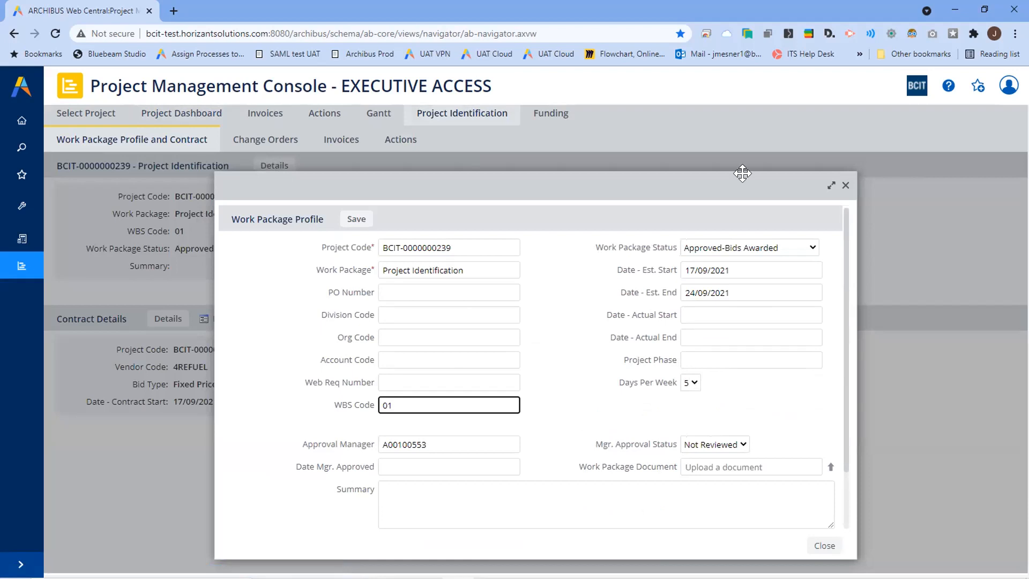
pyautogui.click(845, 185)
pyautogui.click(206, 119)
# Skip the bidding process for the Decision Point 4 - Operational Readiness work package and choose 4REFUEL as the contract vendor
pyautogui.scroll(-5, 386, 301)
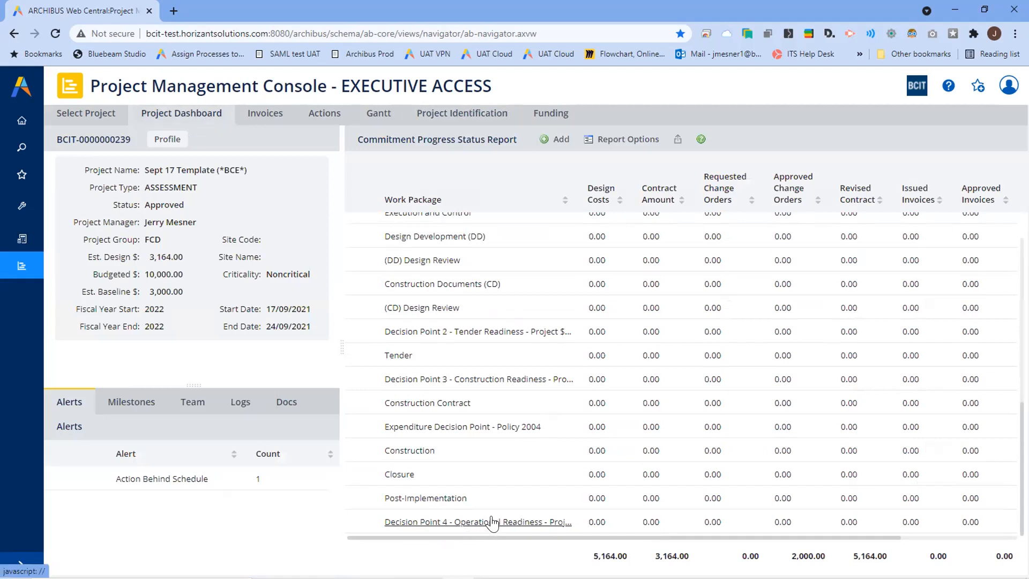
pyautogui.scroll(10, 482, 429)
pyautogui.scroll(-10, 490, 378)
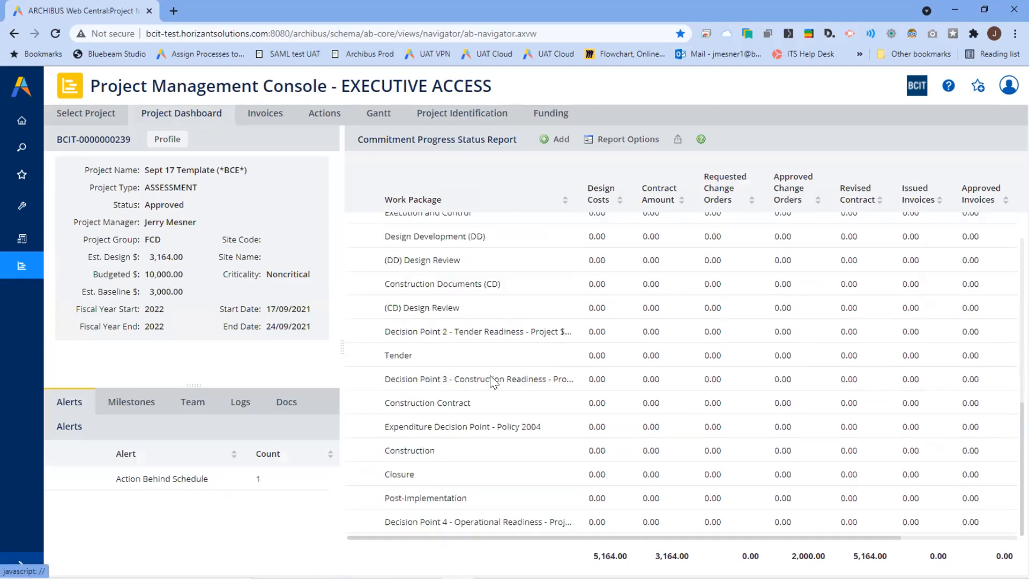
pyautogui.click(475, 523)
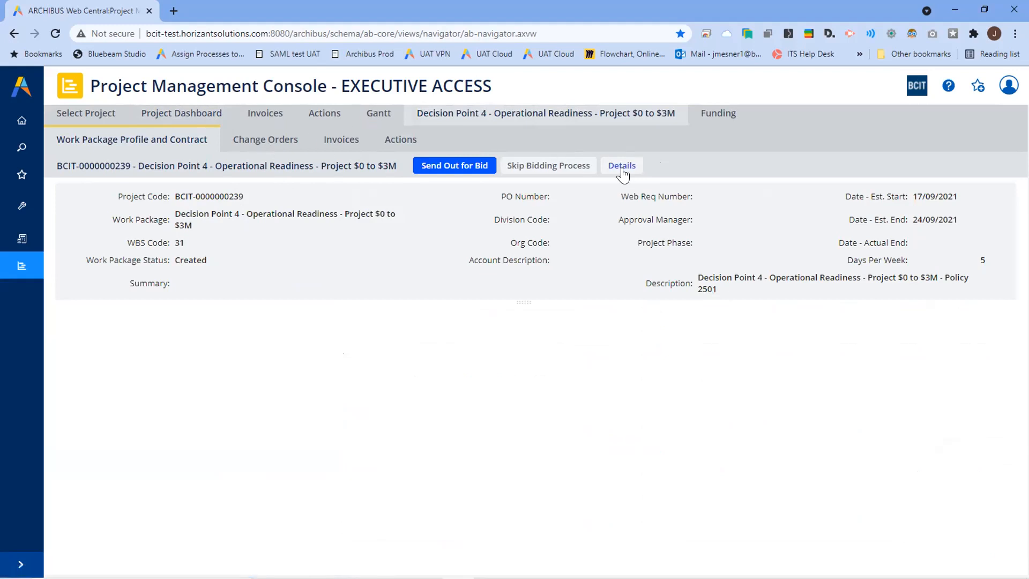
pyautogui.click(557, 167)
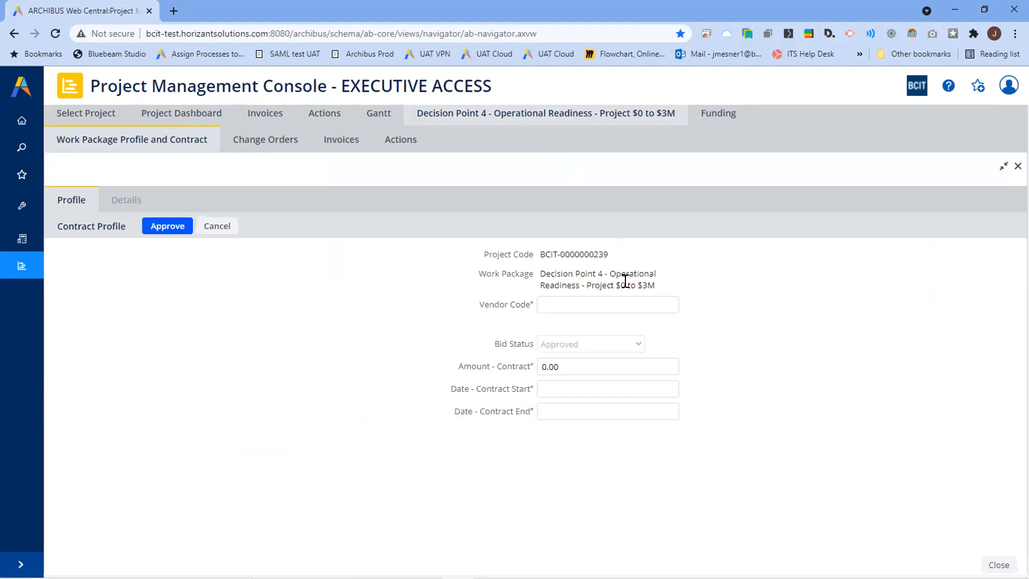
pyautogui.click(669, 308)
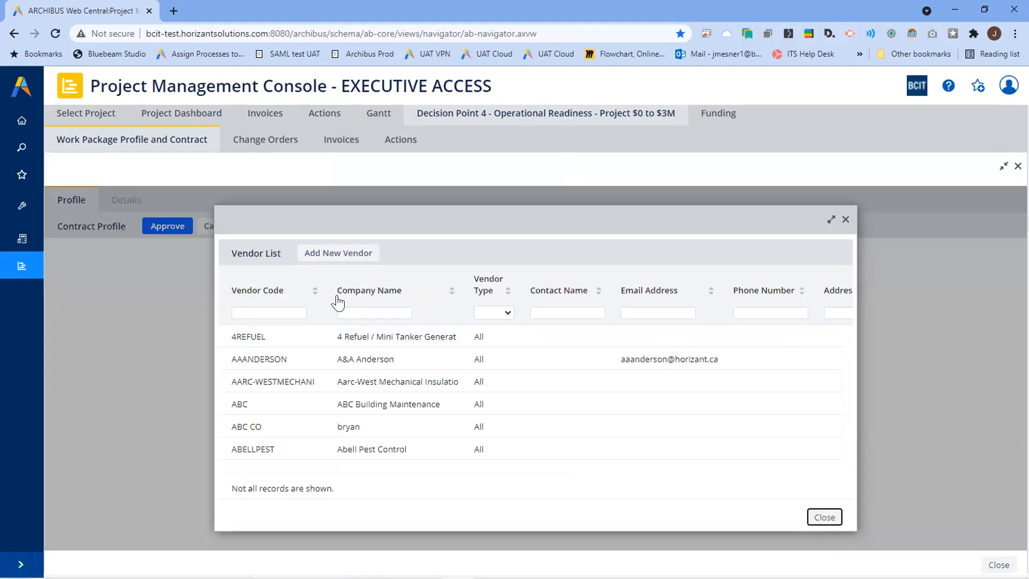
pyautogui.click(256, 337)
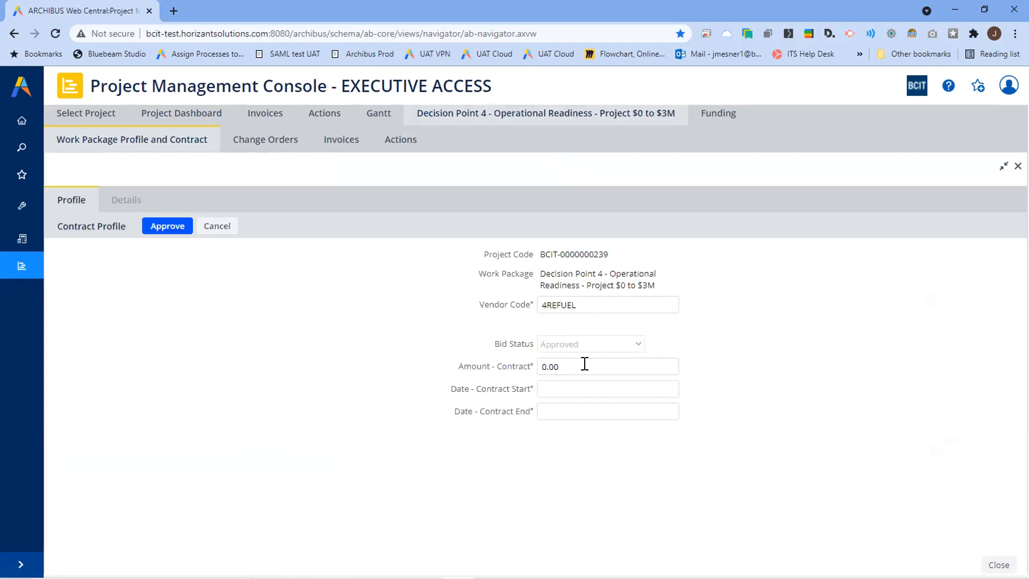
# Set the contract start date to 13/09/2021 and the contract end date to 23/09/2021
pyautogui.click(670, 389)
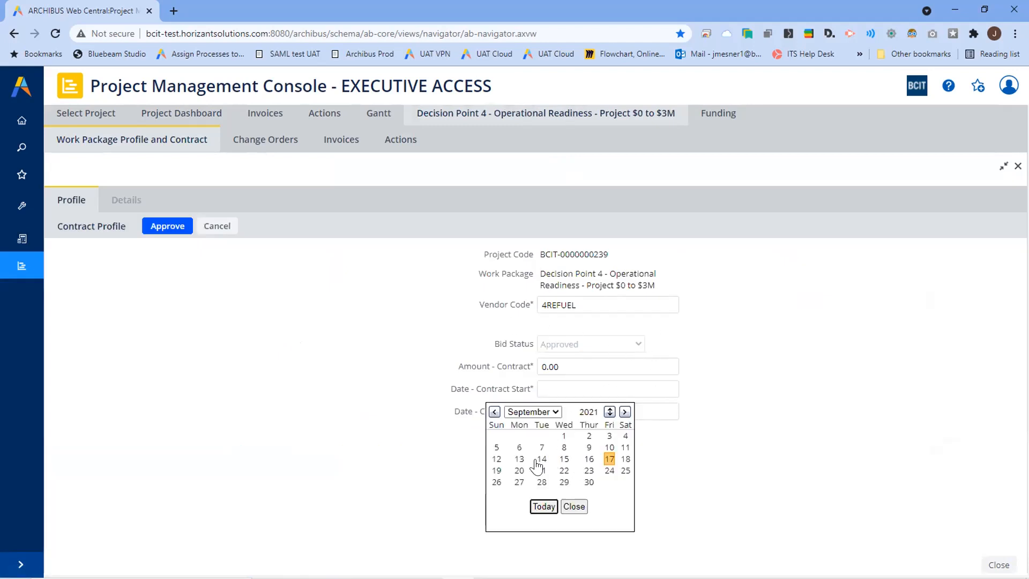
pyautogui.click(527, 458)
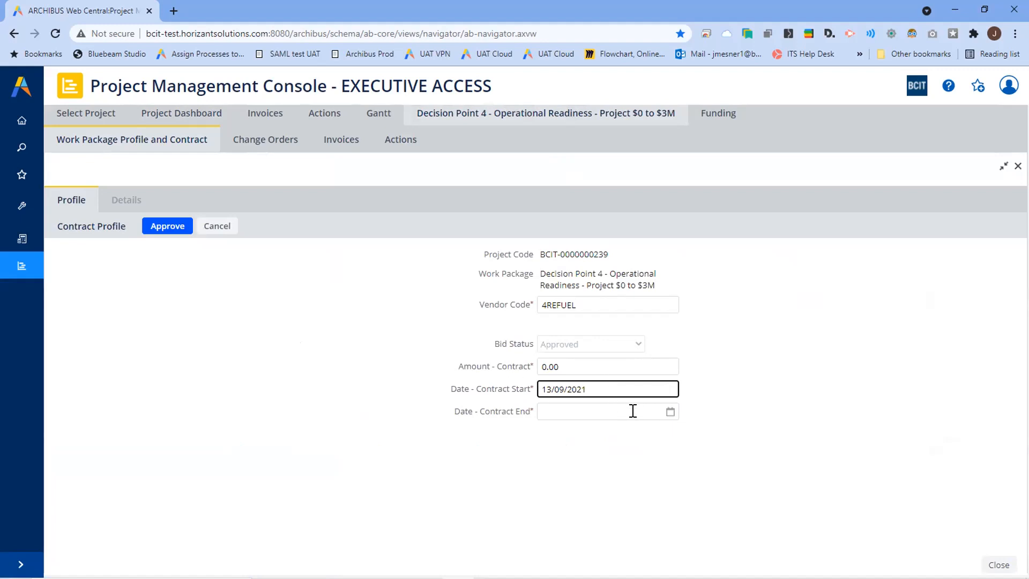
pyautogui.click(671, 412)
pyautogui.click(589, 489)
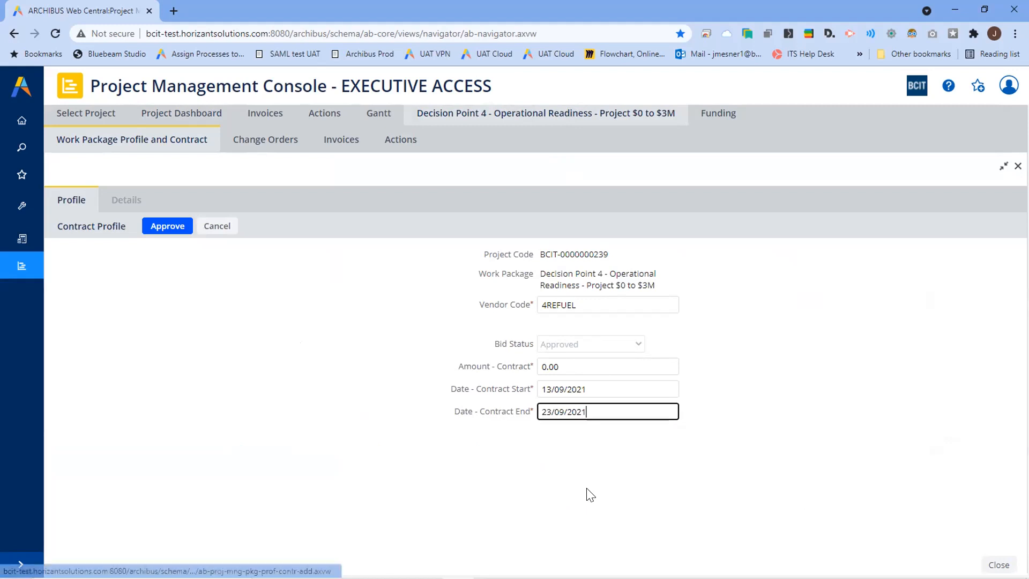
# Approve and sign the 4REFUEL contract for the Decision Point 4 work package
pyautogui.click(171, 227)
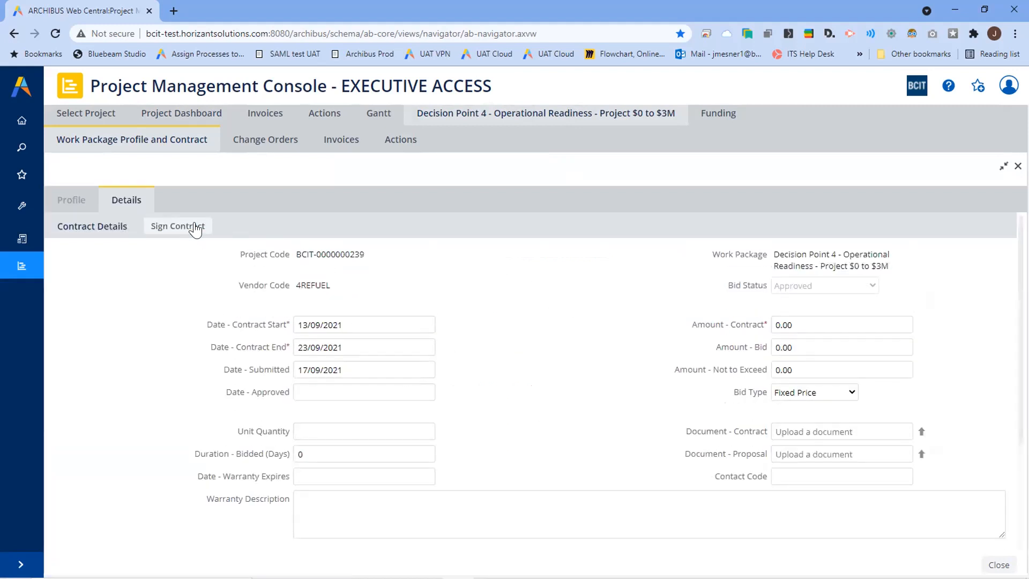
pyautogui.click(206, 228)
pyautogui.click(509, 403)
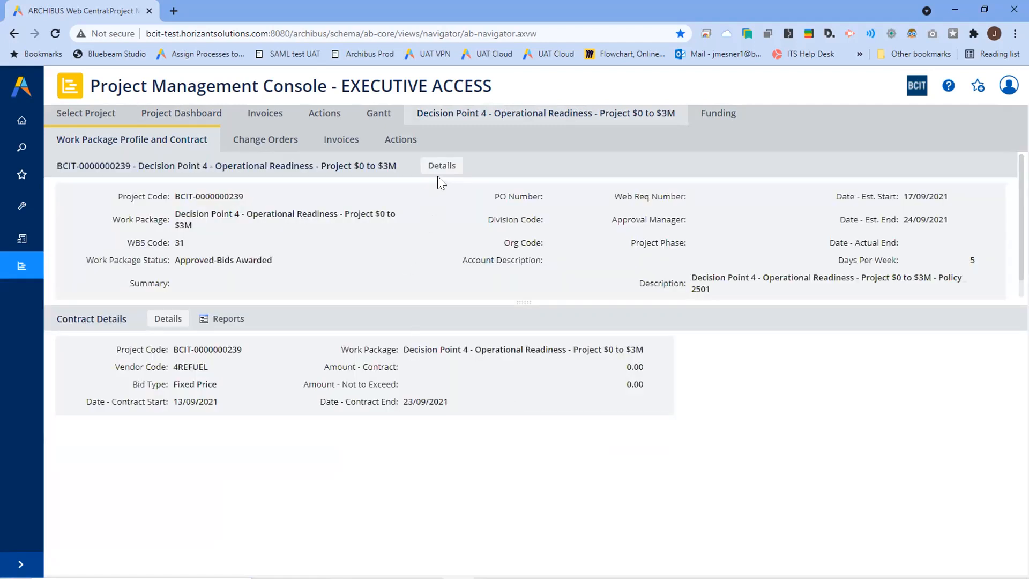
# Set the Decision Point 4 work package's WBS code to 01, save it, and return to the project dashboard
pyautogui.click(447, 162)
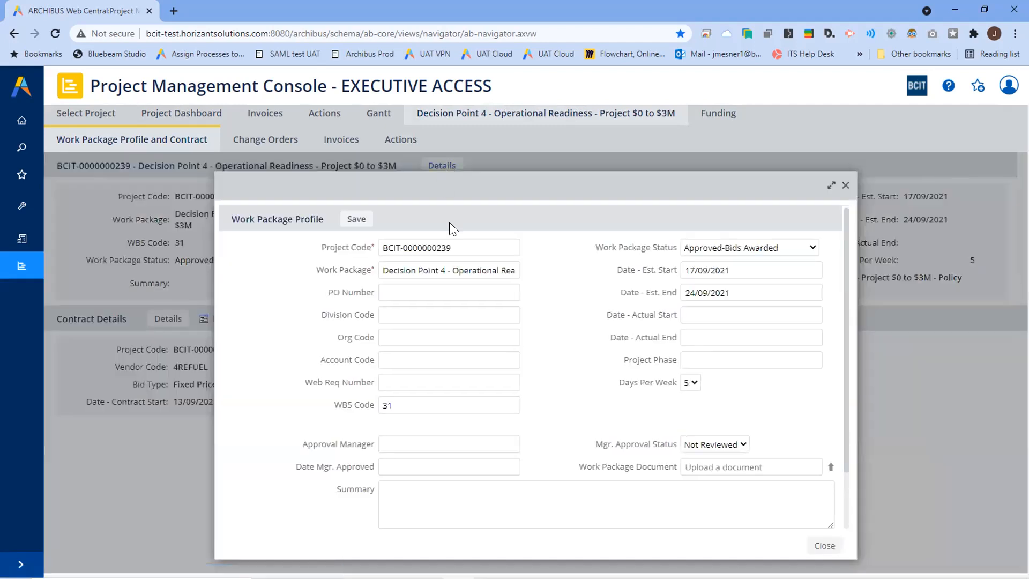
pyautogui.moveTo(434, 406); pyautogui.dragTo(320, 395)
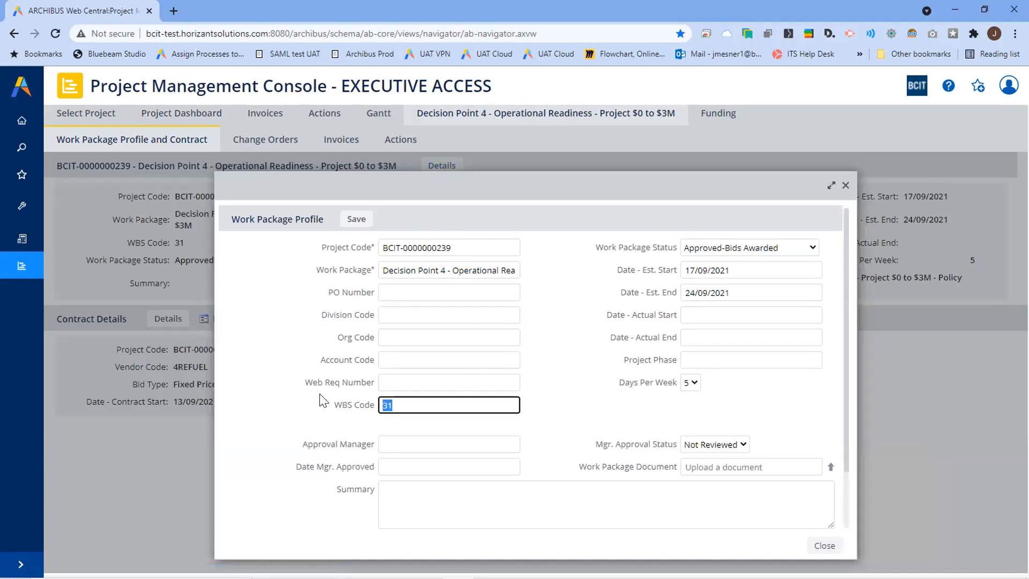
pyautogui.write('1')
pyautogui.click(356, 221)
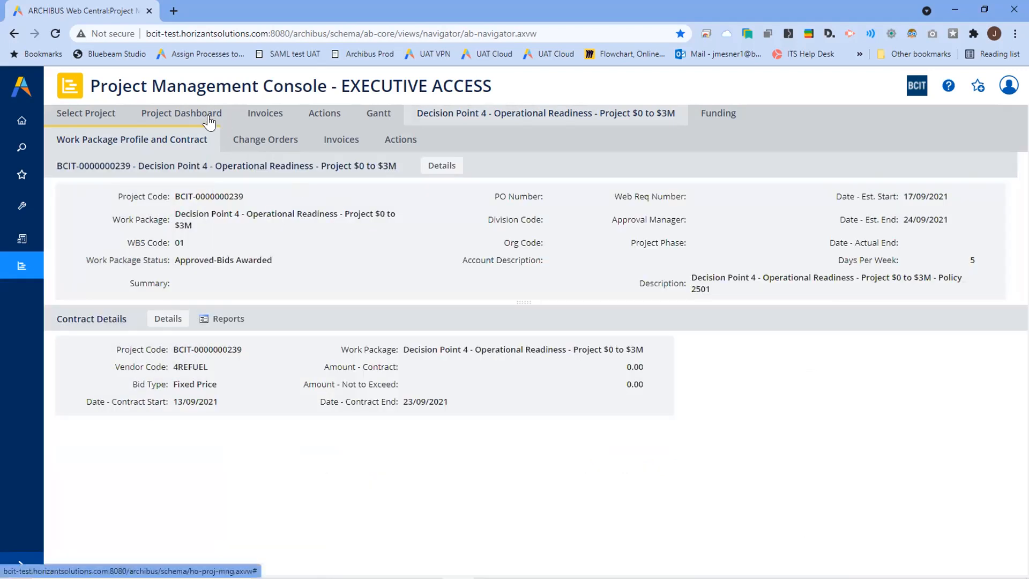
pyautogui.click(209, 123)
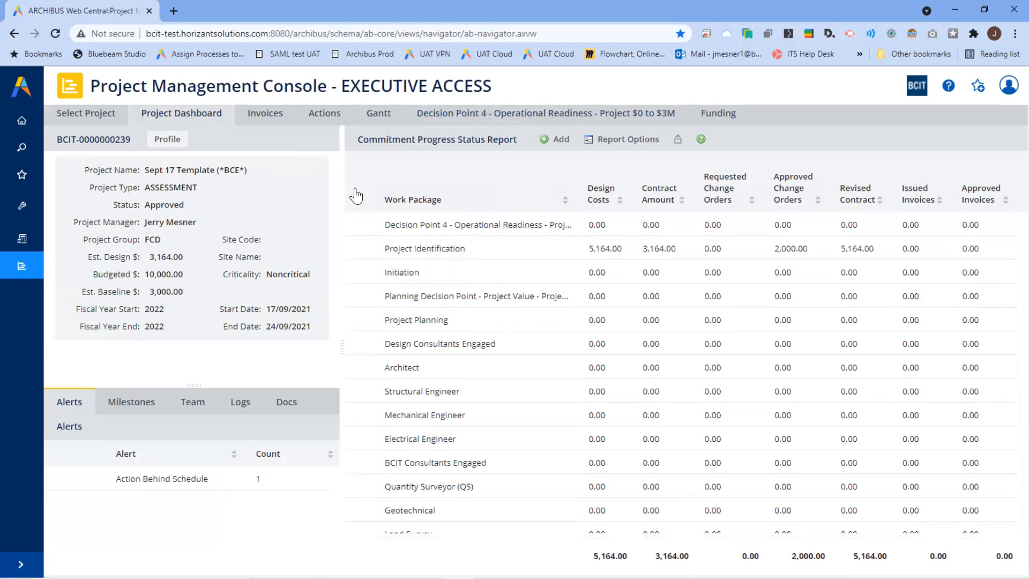
# Reopen the Sept 17 Template (*BCE*) project and switch its commitment report to fewer fields and back to more fields
pyautogui.click(85, 114)
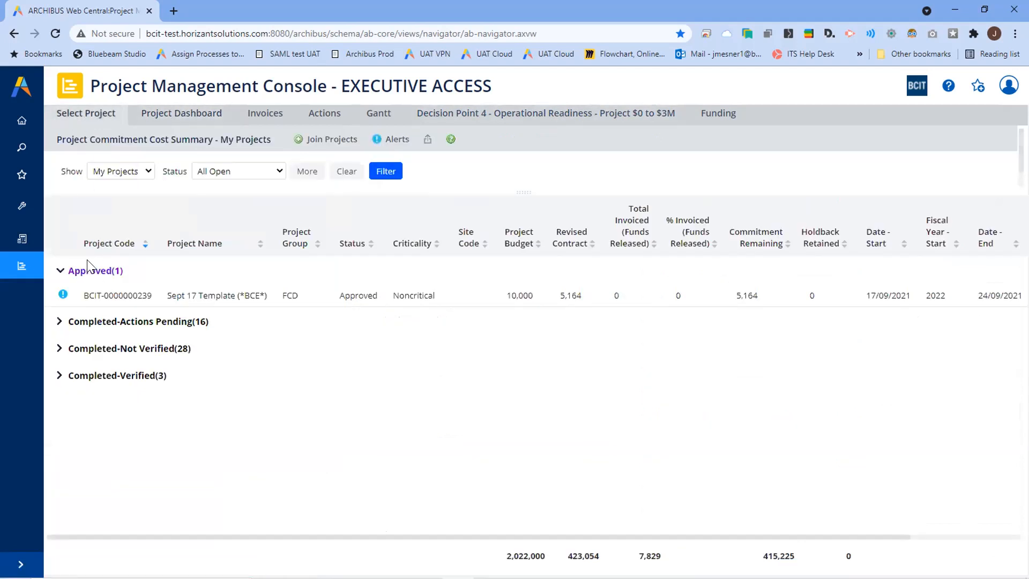
pyautogui.click(119, 296)
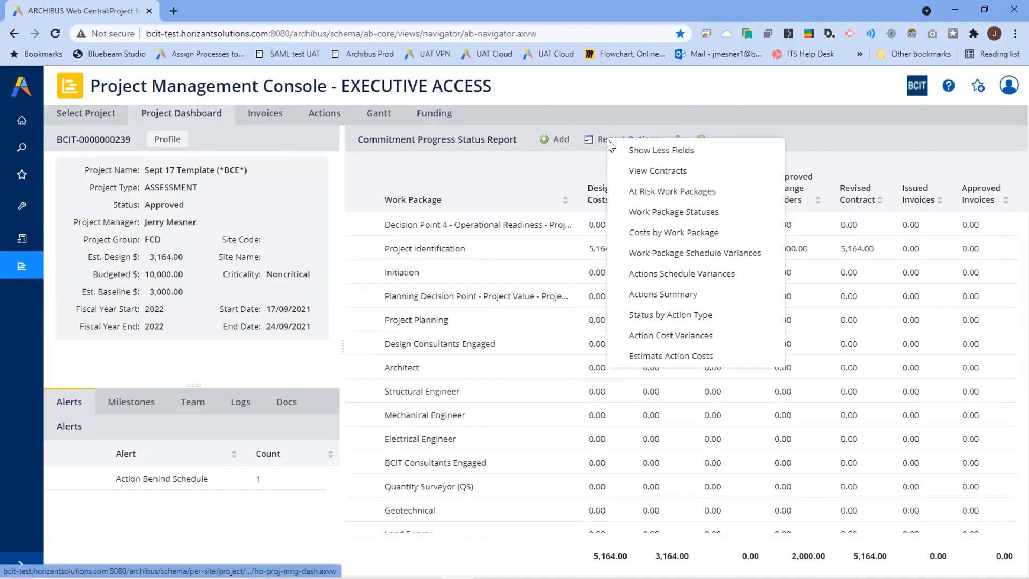
pyautogui.click(637, 152)
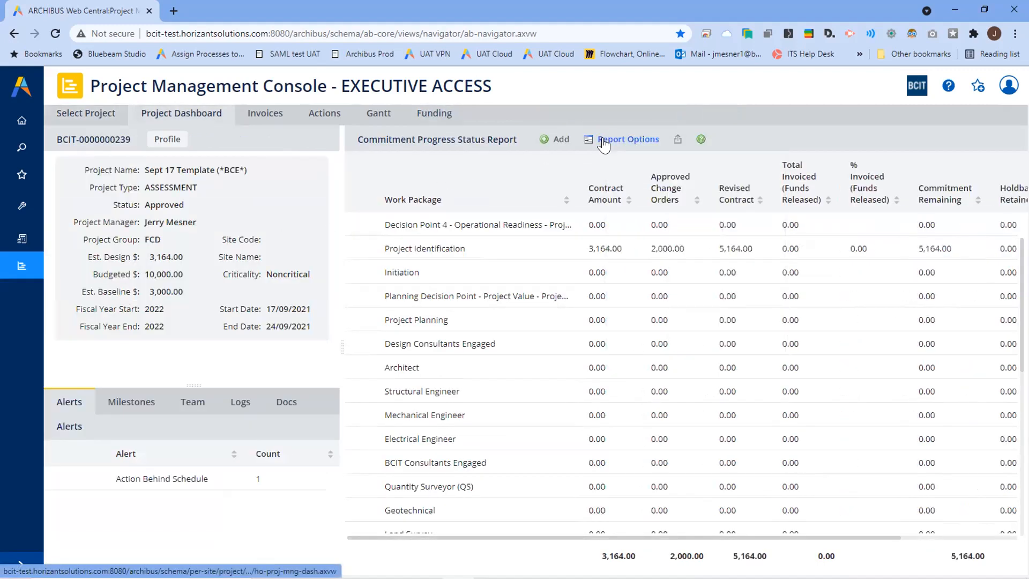
pyautogui.click(605, 139)
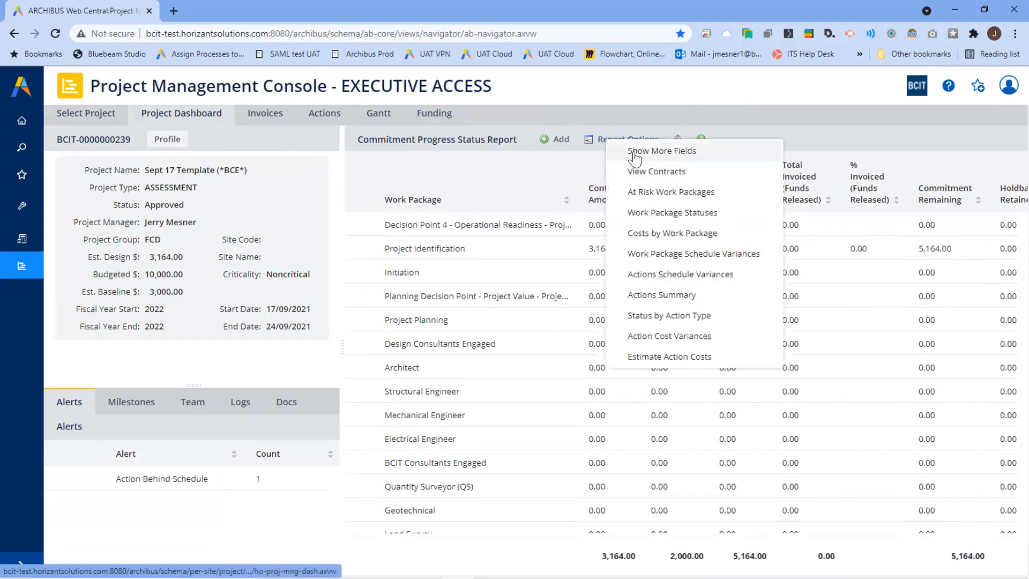
pyautogui.click(633, 152)
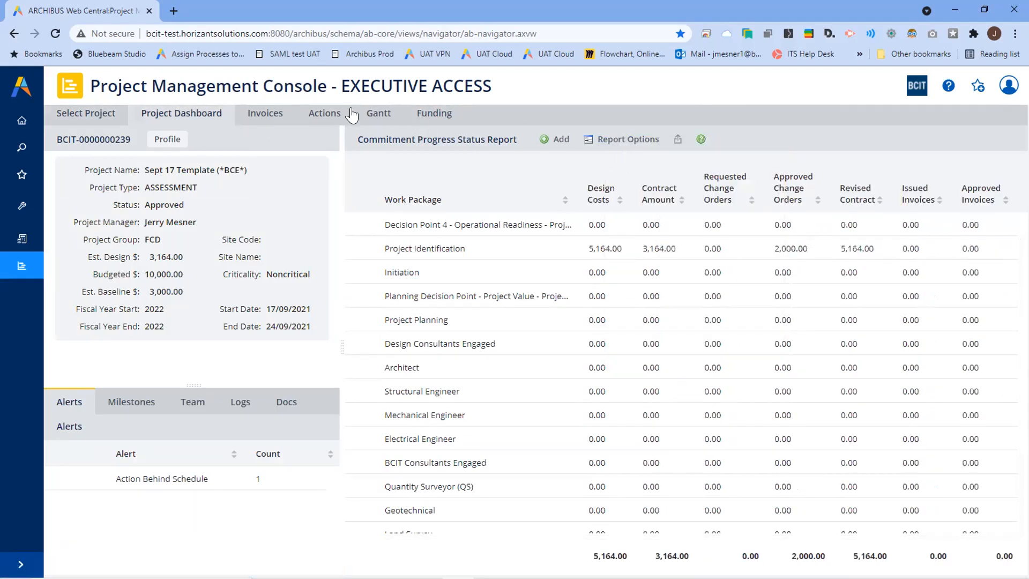
# Compare the WBS codes in the project's full action list with the Decision Point 4 work package's own actions
pyautogui.click(336, 115)
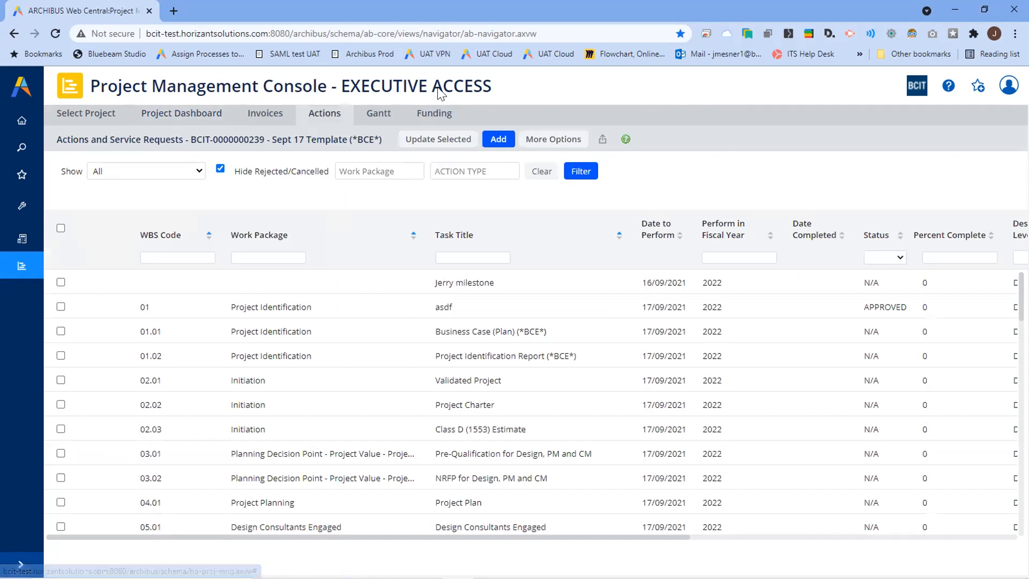
pyautogui.click(198, 113)
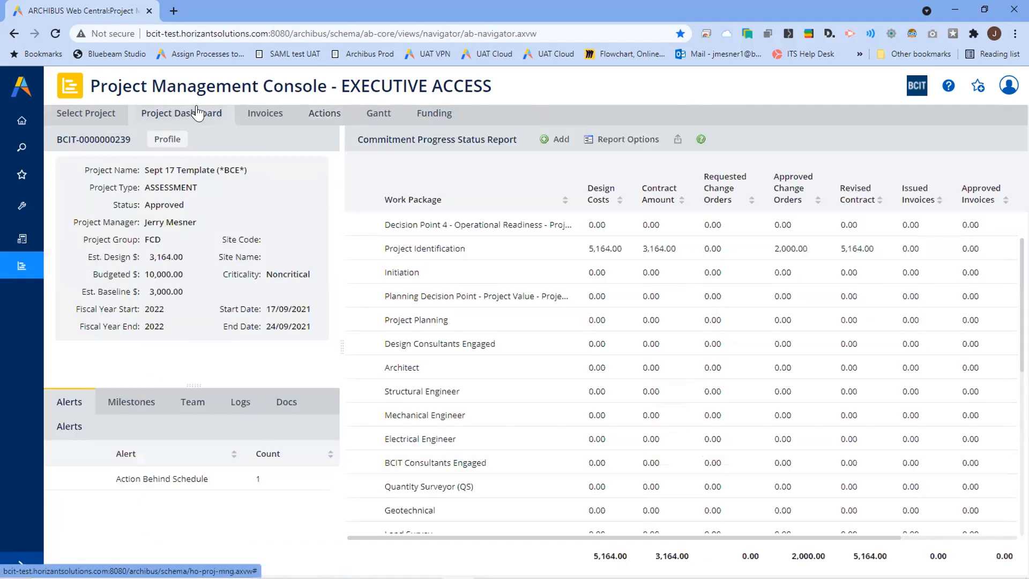
pyautogui.click(439, 227)
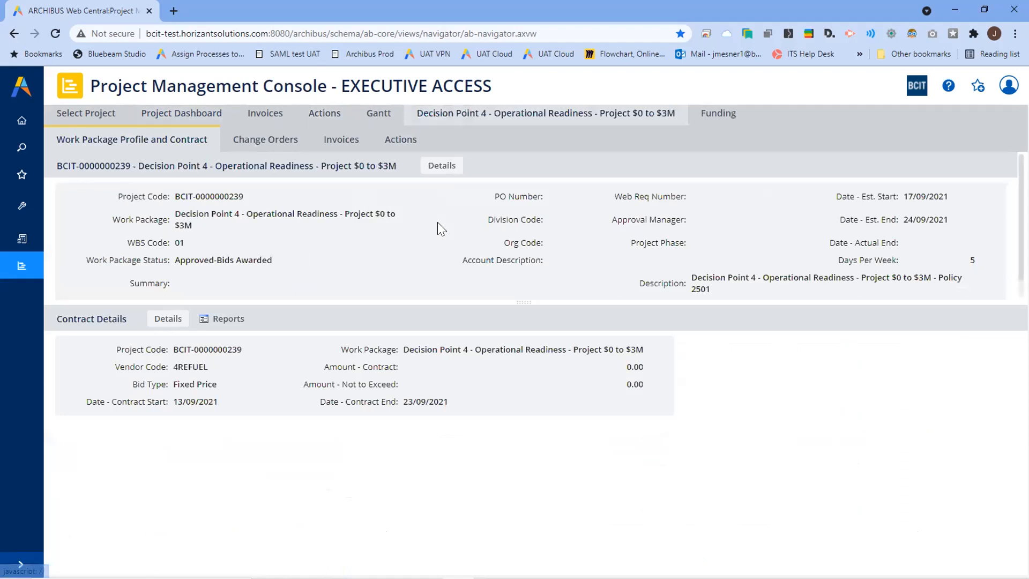
pyautogui.click(418, 142)
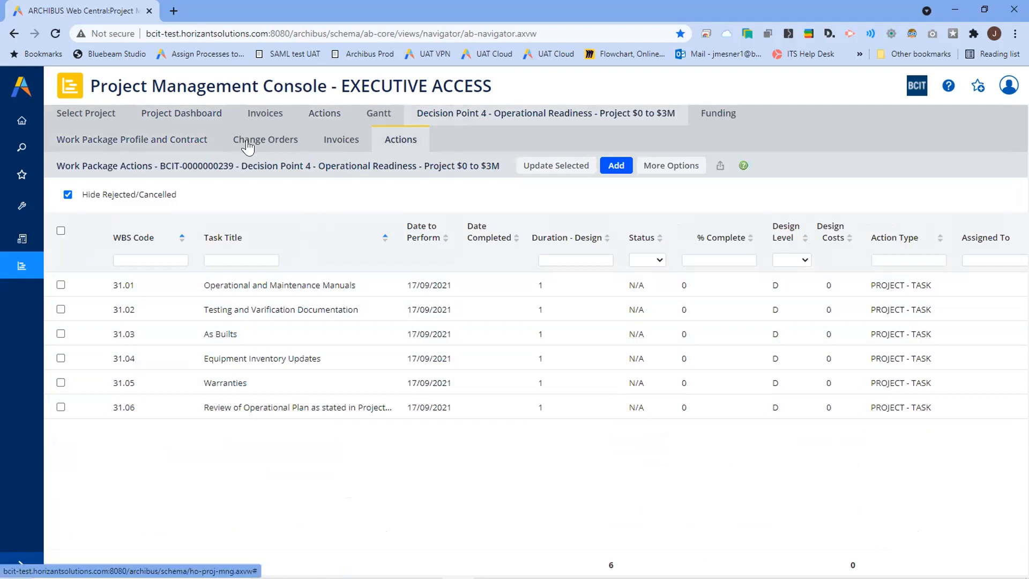
# Review the Decision Point 4 work package's profile and contract, then check the project's milestones on its dashboard
pyautogui.click(157, 144)
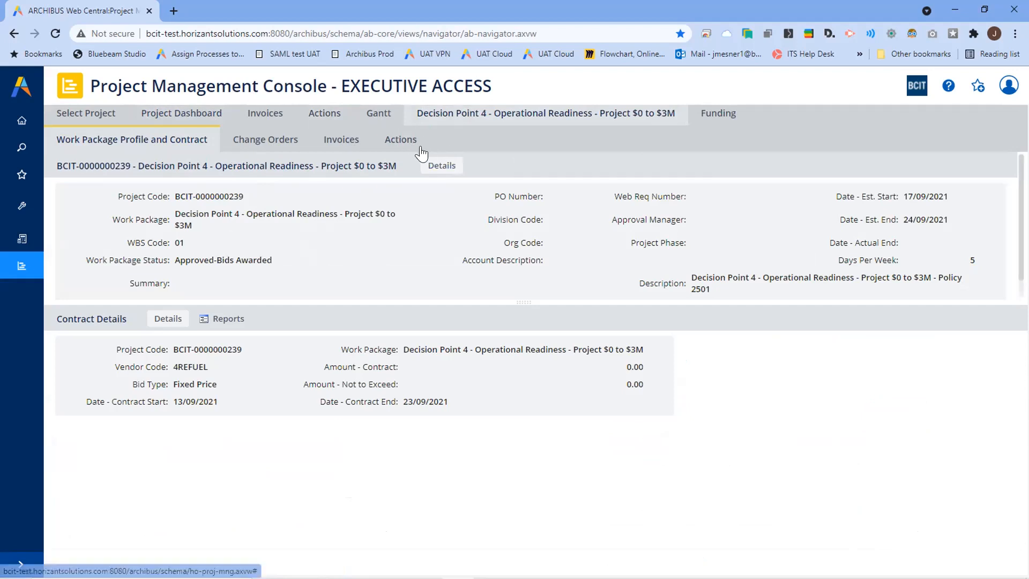
pyautogui.click(380, 117)
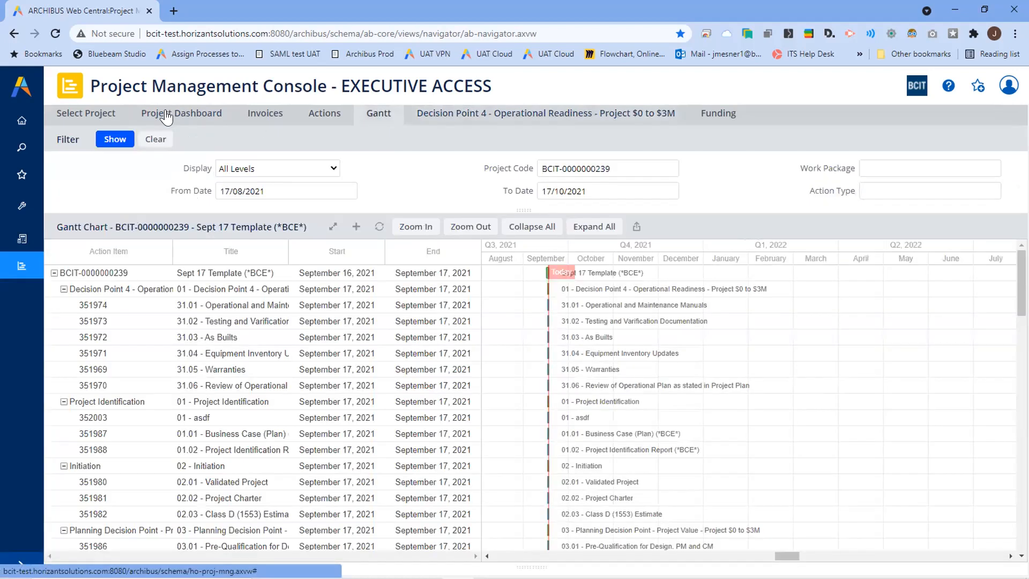
pyautogui.click(167, 117)
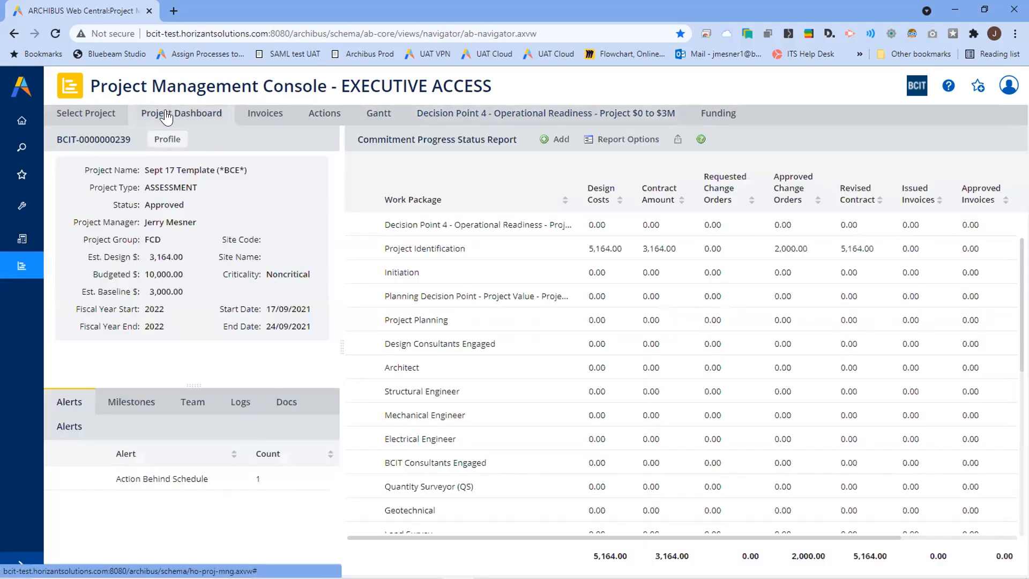
pyautogui.click(131, 403)
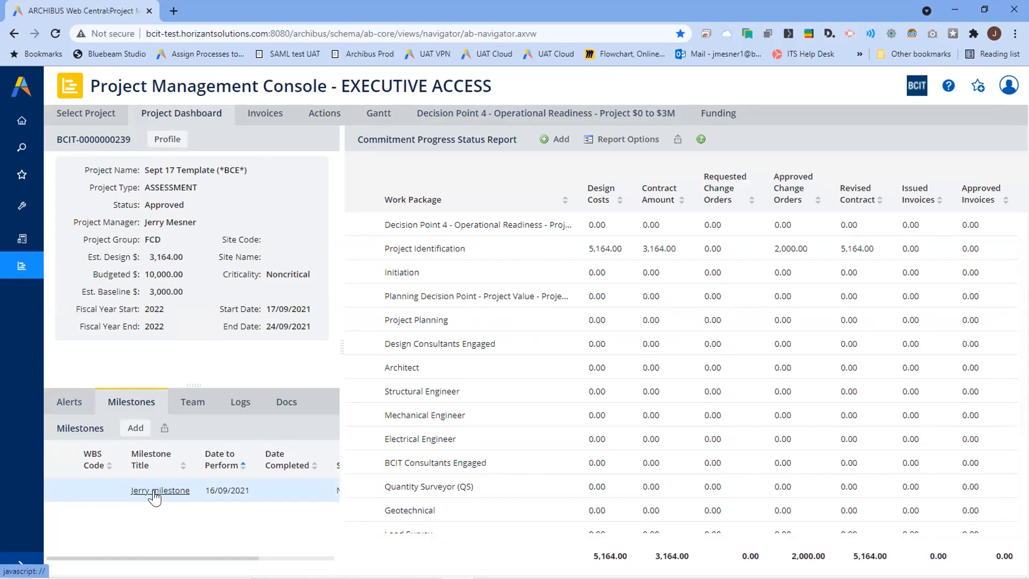
# Examine the work packages, actions and milestone in the project's Gantt chart on a daily timeline scale
pyautogui.click(378, 115)
pyautogui.scroll(-10, 549, 332)
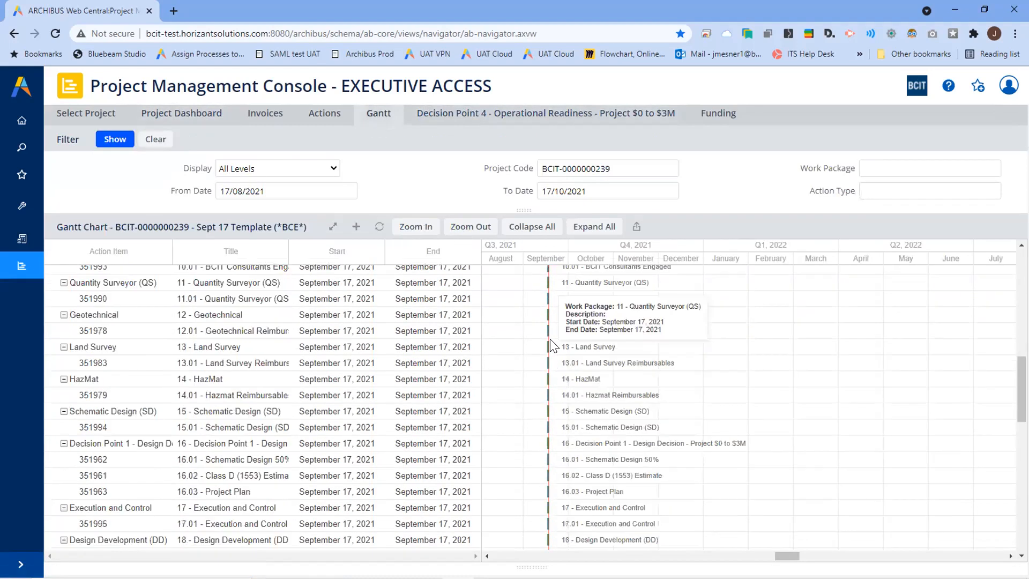
pyautogui.scroll(-4, 548, 337)
pyautogui.moveTo(531, 523)
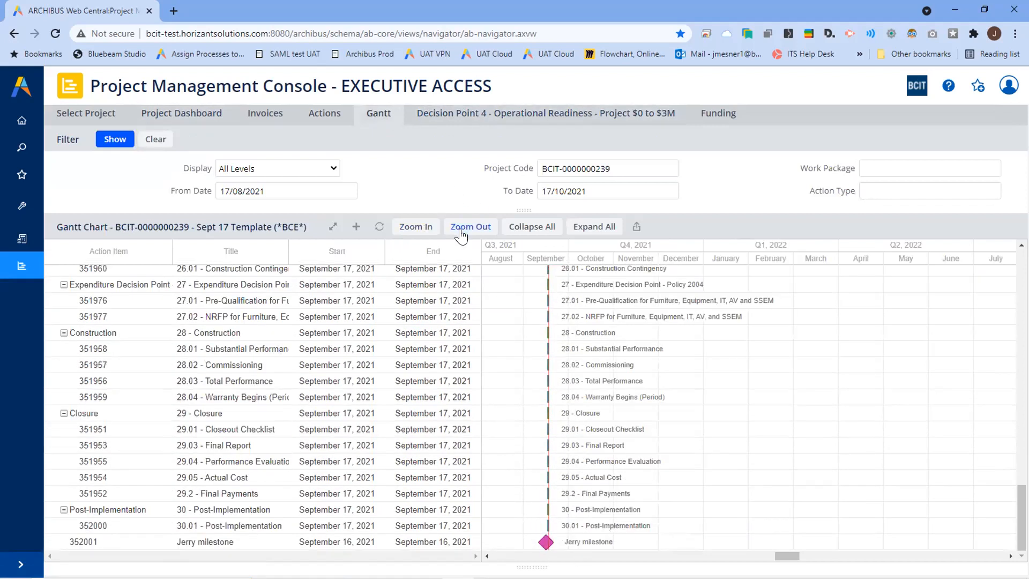
pyautogui.click(415, 227)
pyautogui.click(415, 228)
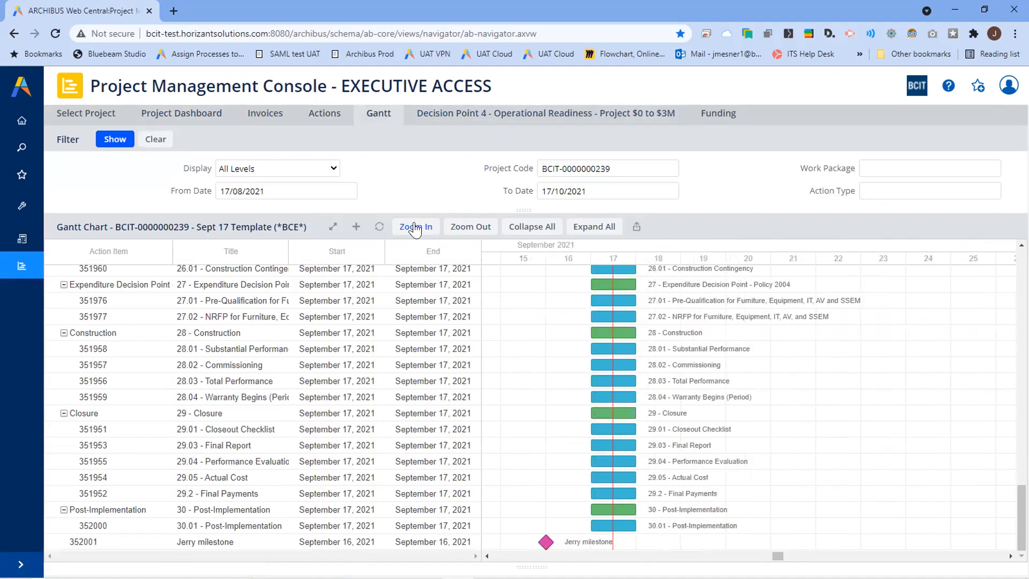
pyautogui.scroll(5, 798, 431)
pyautogui.scroll(15, 800, 435)
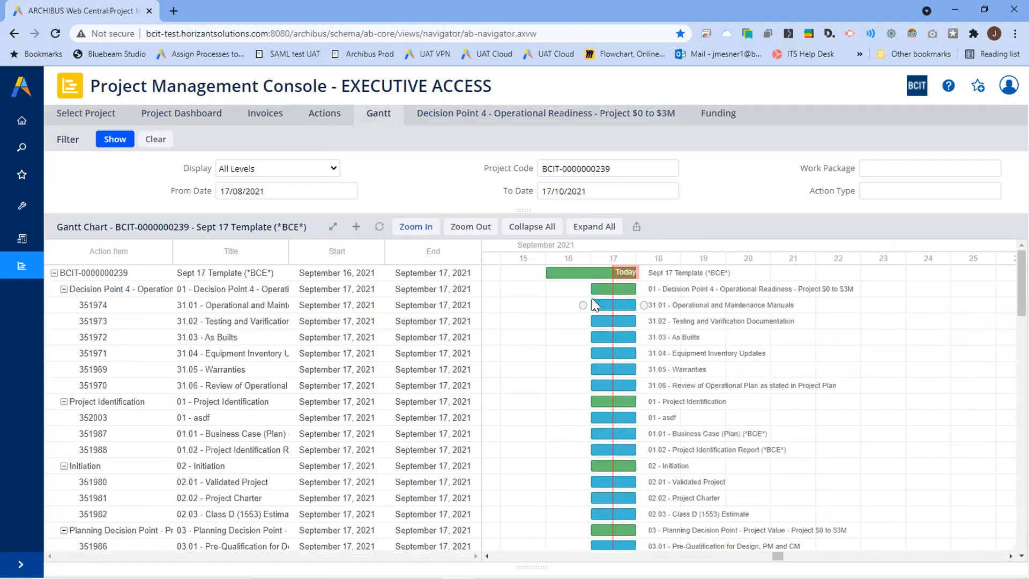
# Set action 31.01 Operational and Maintenance Manuals as a predecessor to 31.02 Testing and Varification Documentation in the Gantt chart
pyautogui.moveTo(644, 305); pyautogui.dragTo(591, 321)
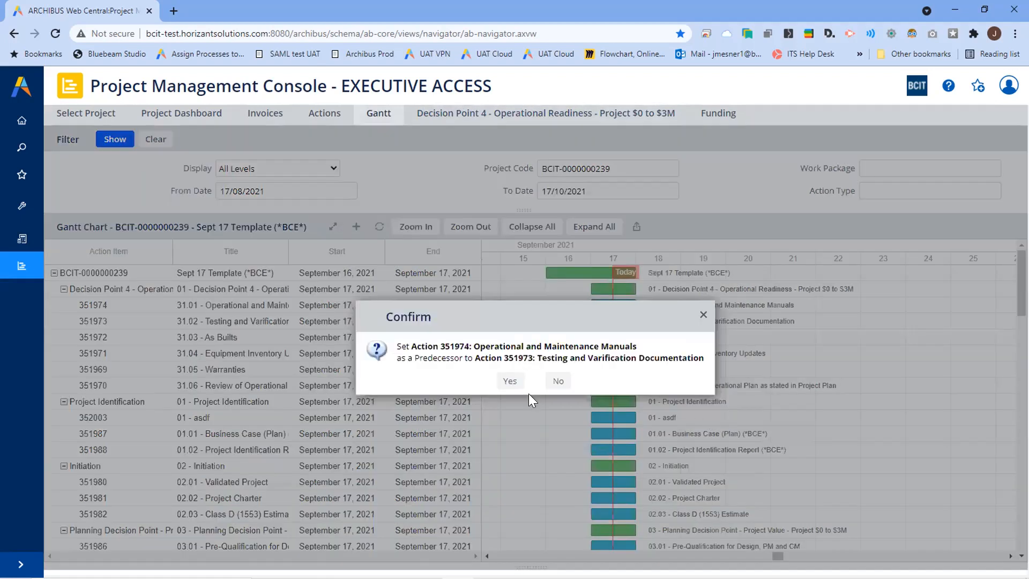
pyautogui.click(508, 382)
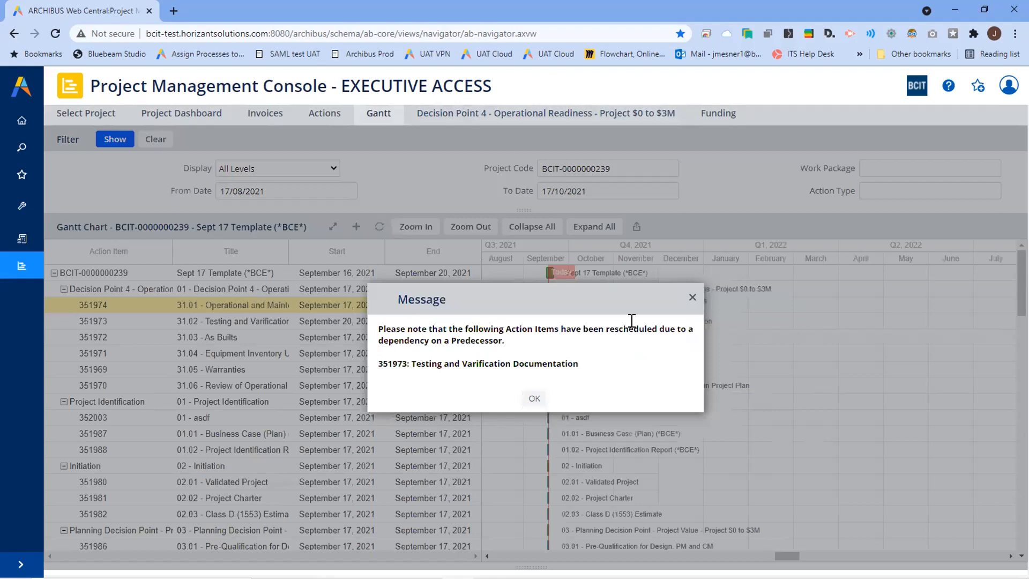
pyautogui.click(535, 399)
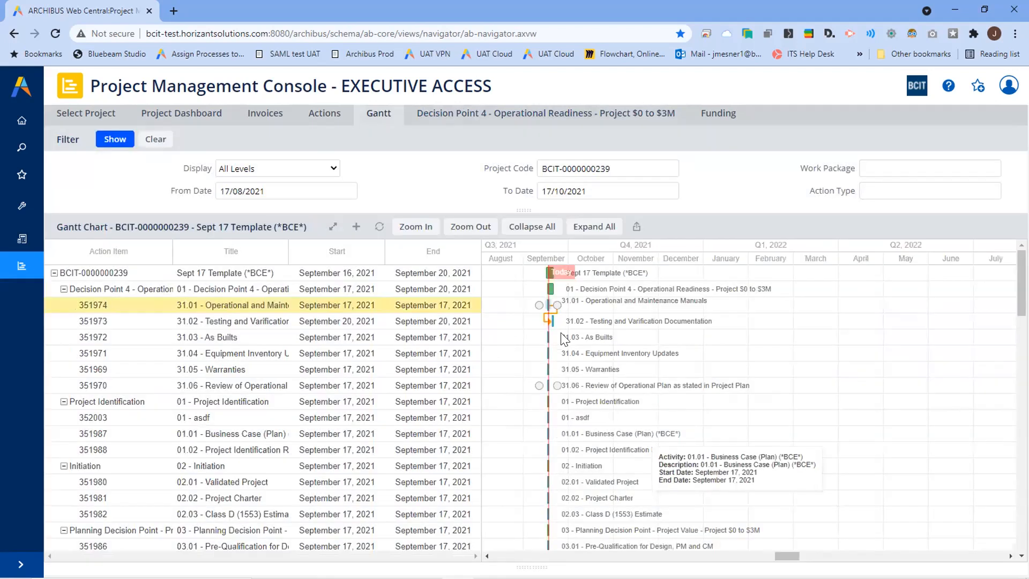
pyautogui.click(416, 227)
pyautogui.click(417, 228)
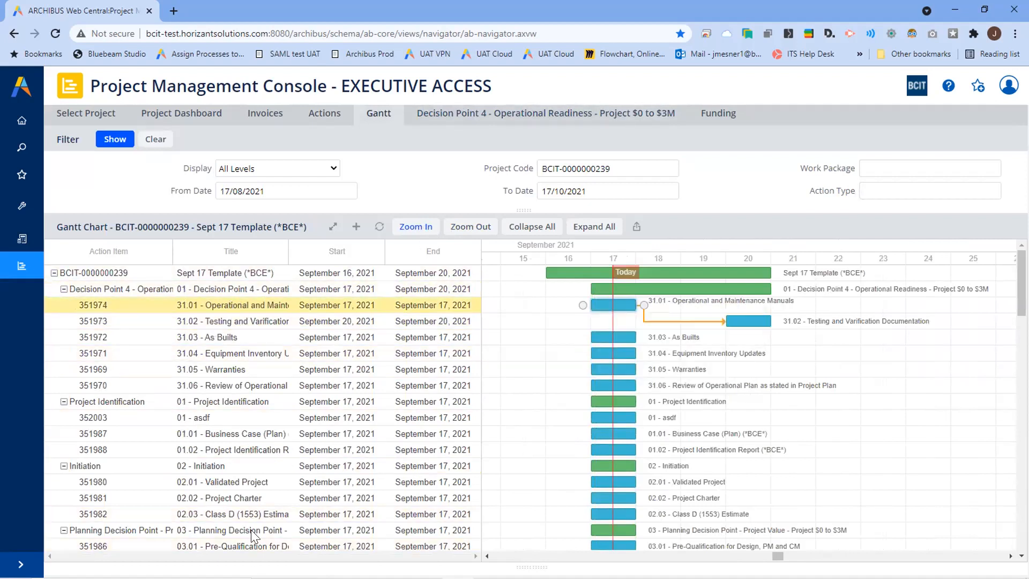
# Clear the predecessor from action 31.02 Testing and Varification Documentation, save it, and return to the Gantt chart
pyautogui.doubleClick(253, 304)
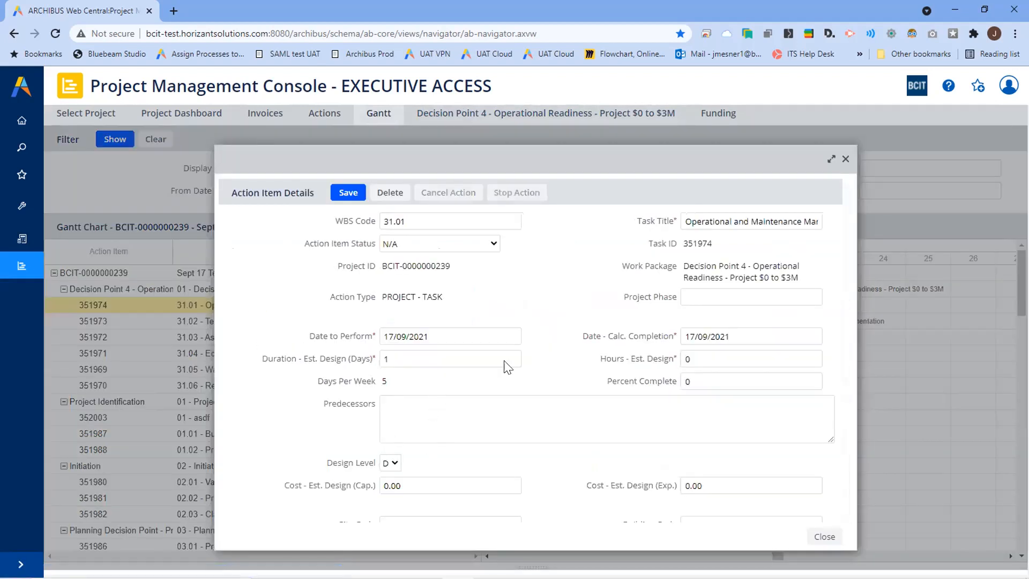
pyautogui.click(845, 159)
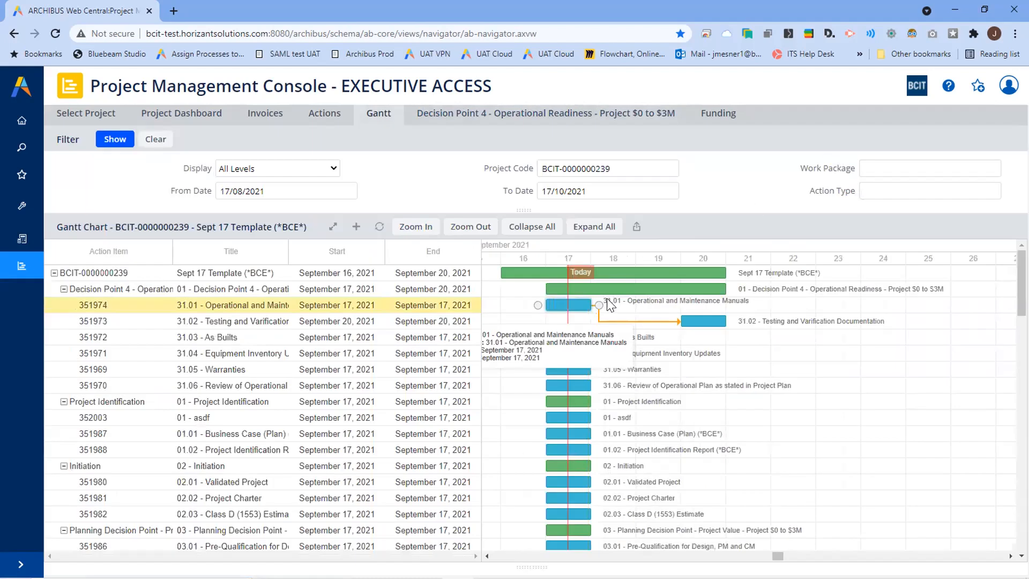
pyautogui.doubleClick(333, 322)
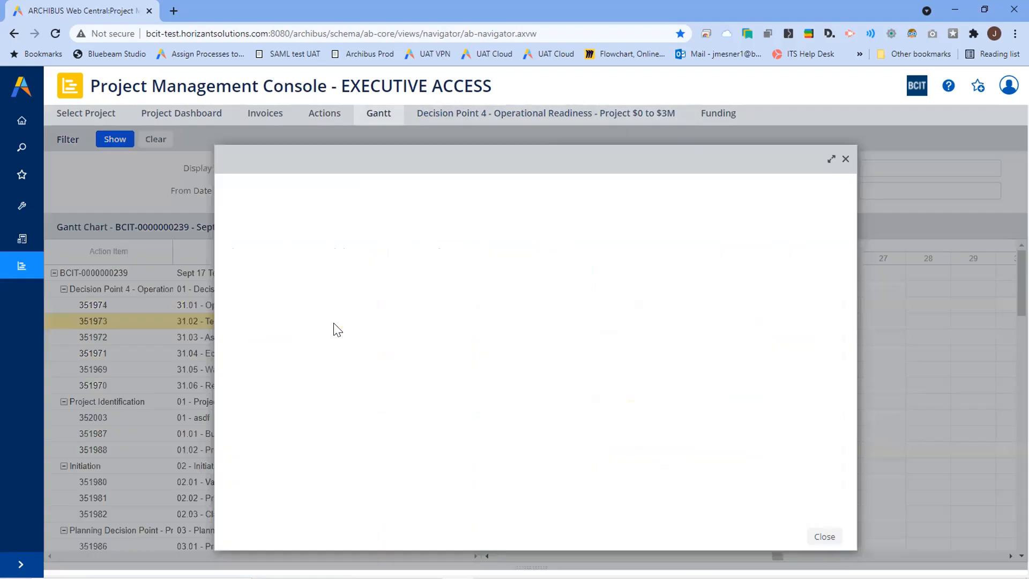
pyautogui.moveTo(435, 406); pyautogui.dragTo(375, 406)
pyautogui.press('BackSpace')
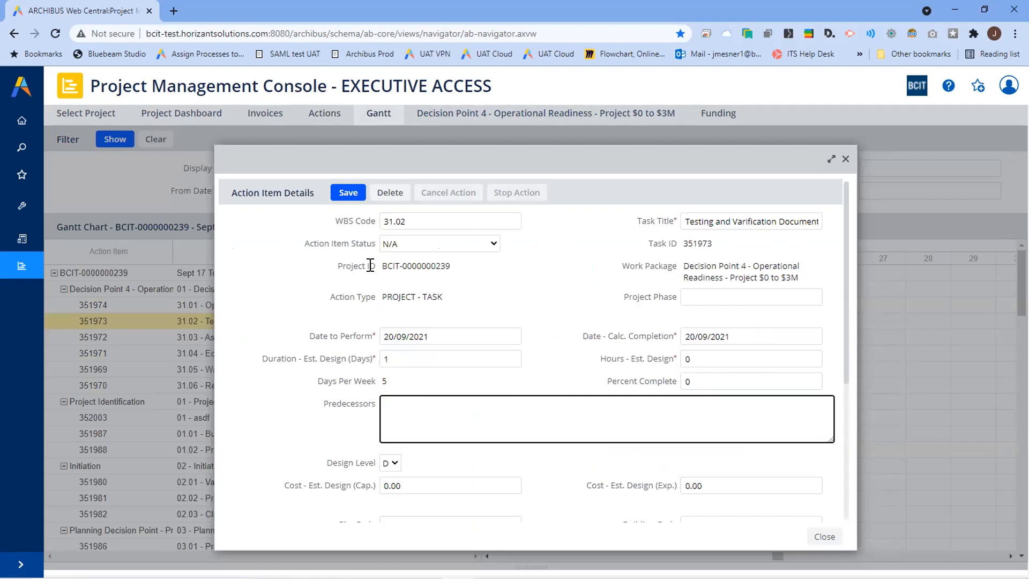
pyautogui.click(347, 192)
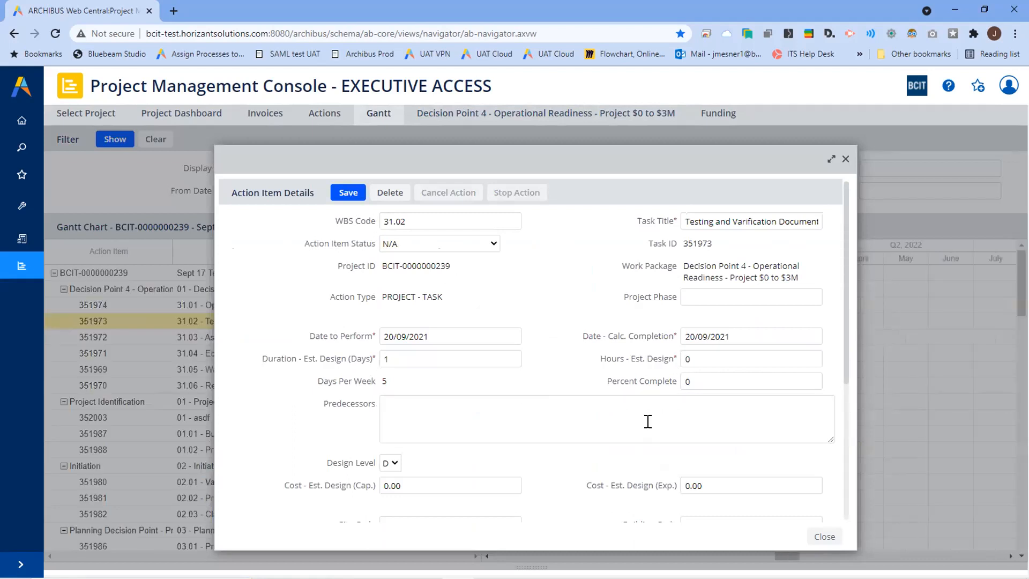
pyautogui.click(848, 158)
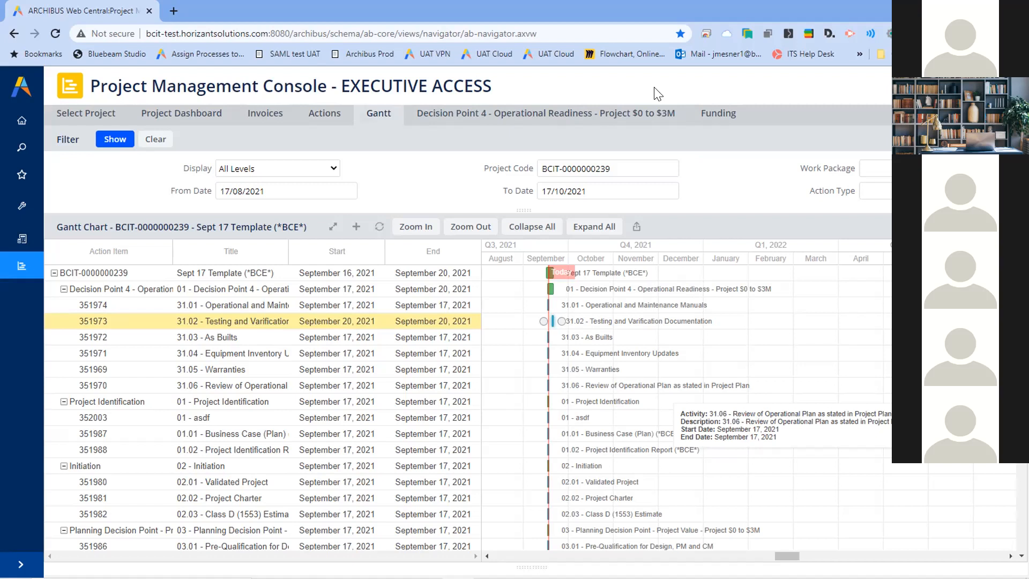
pyautogui.tripleClick(108, 184)
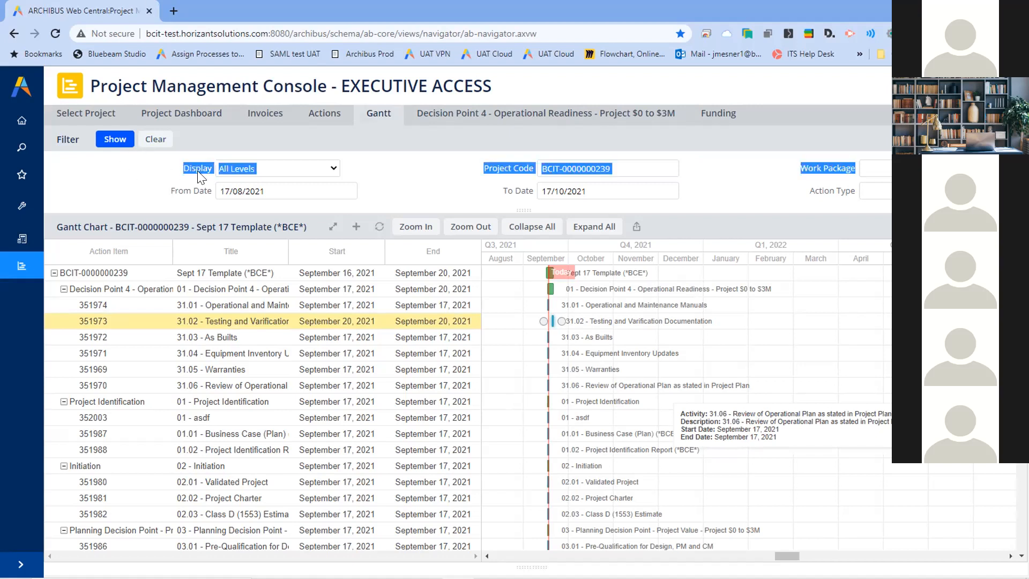
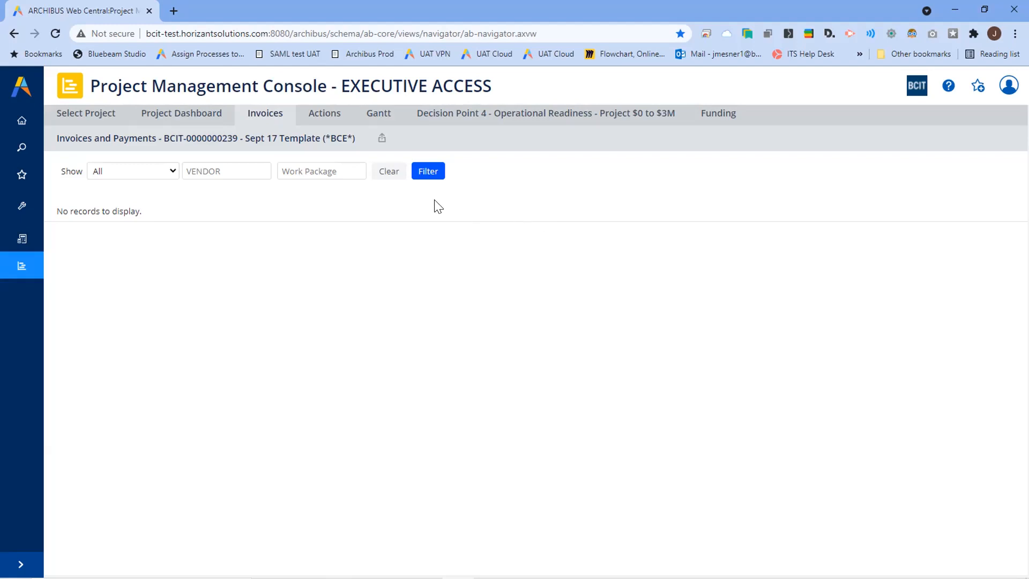
# Open Banner Invoices and review the invoices at each stage: To Be Approved, Approved, Sent To Finance and Paid
pyautogui.click(21, 123)
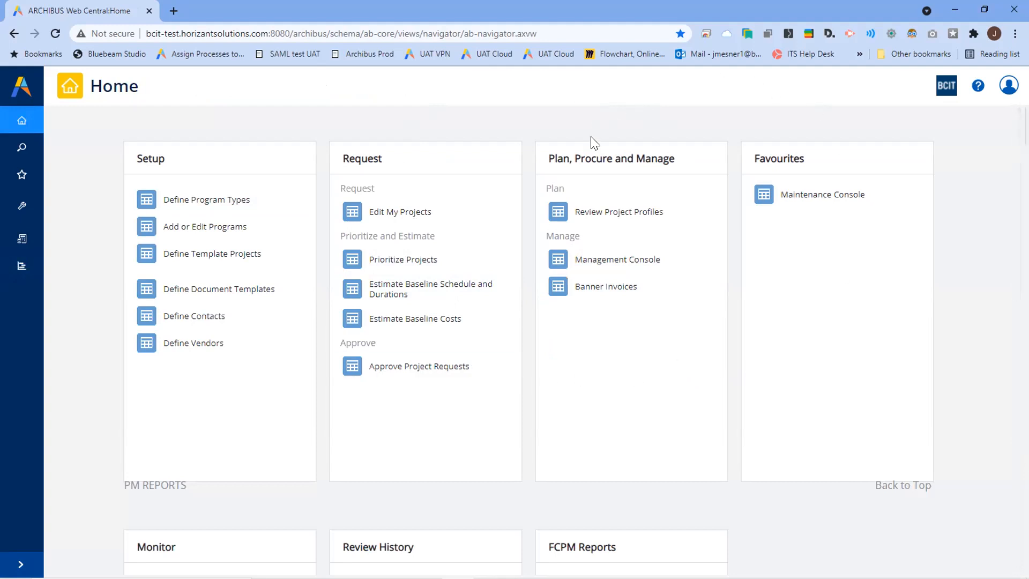
pyautogui.click(610, 295)
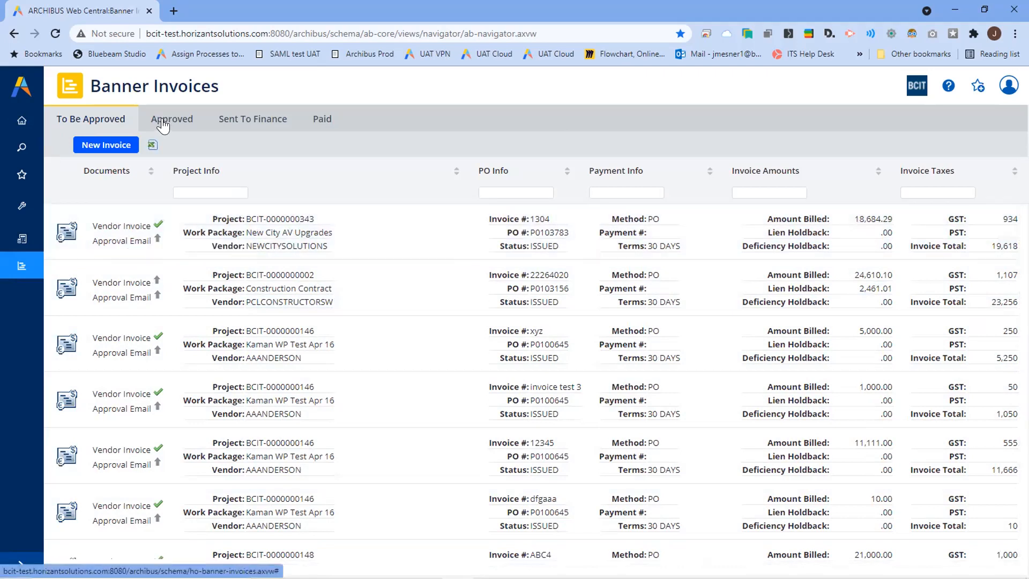
pyautogui.click(165, 122)
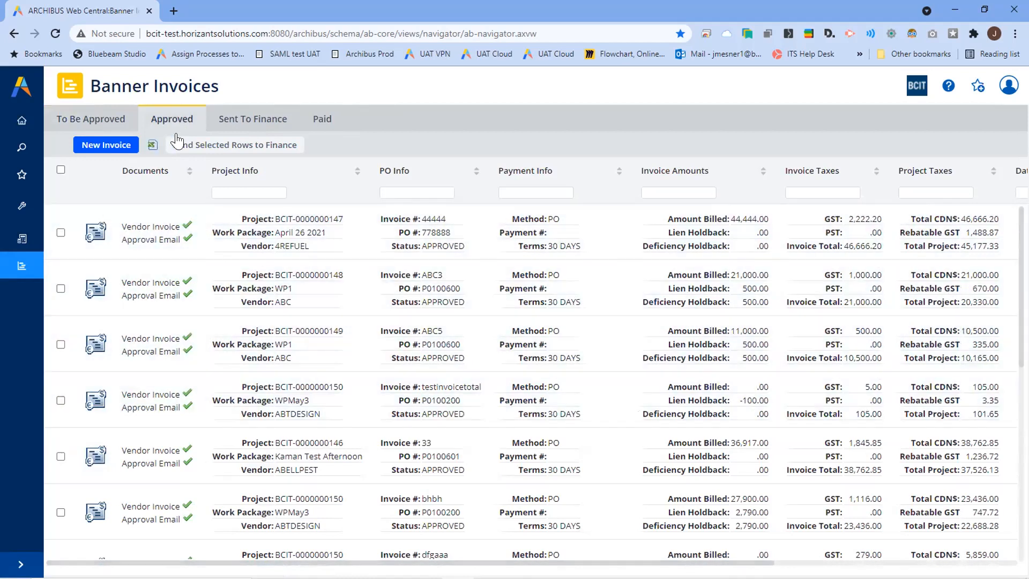
pyautogui.click(225, 113)
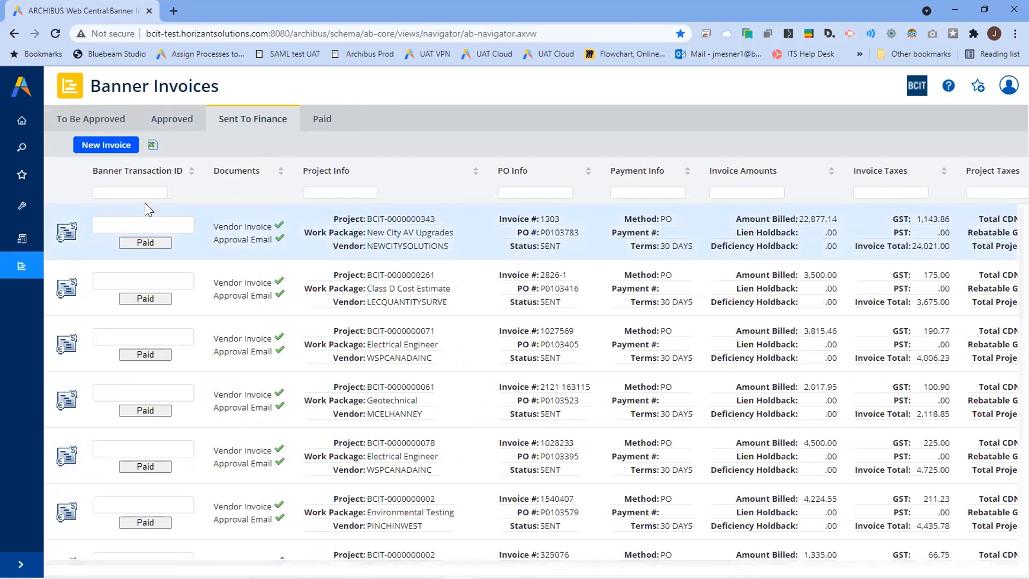
pyautogui.click(122, 224)
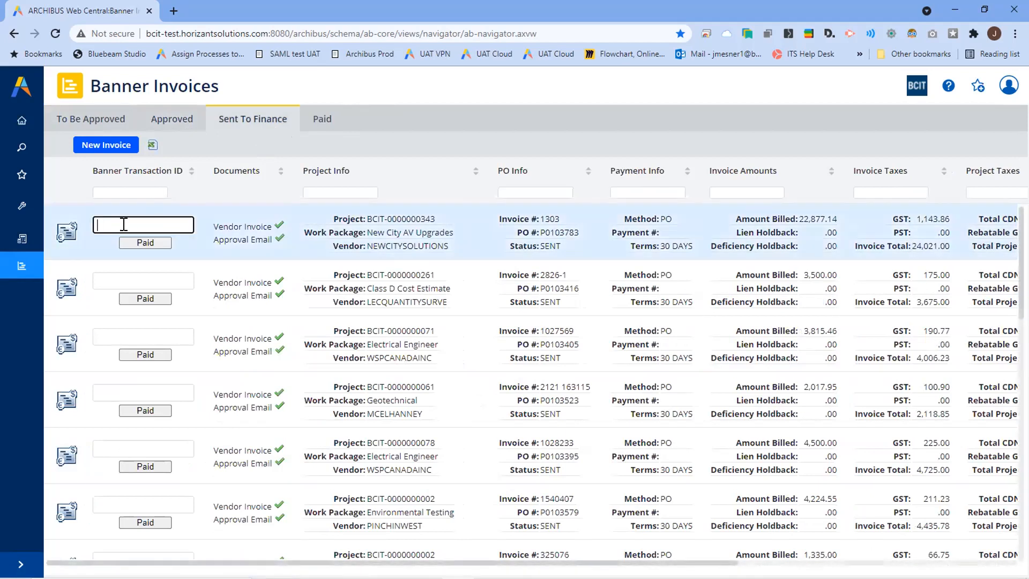
pyautogui.click(321, 118)
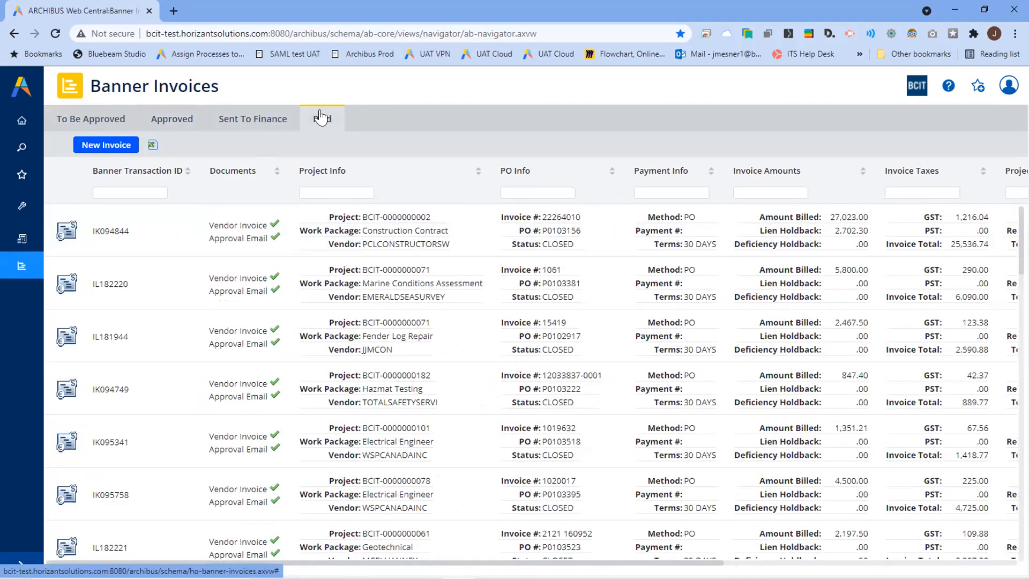
# Reopen the Management Console, select the approved project among My Projects, and show its invoices
pyautogui.click(20, 119)
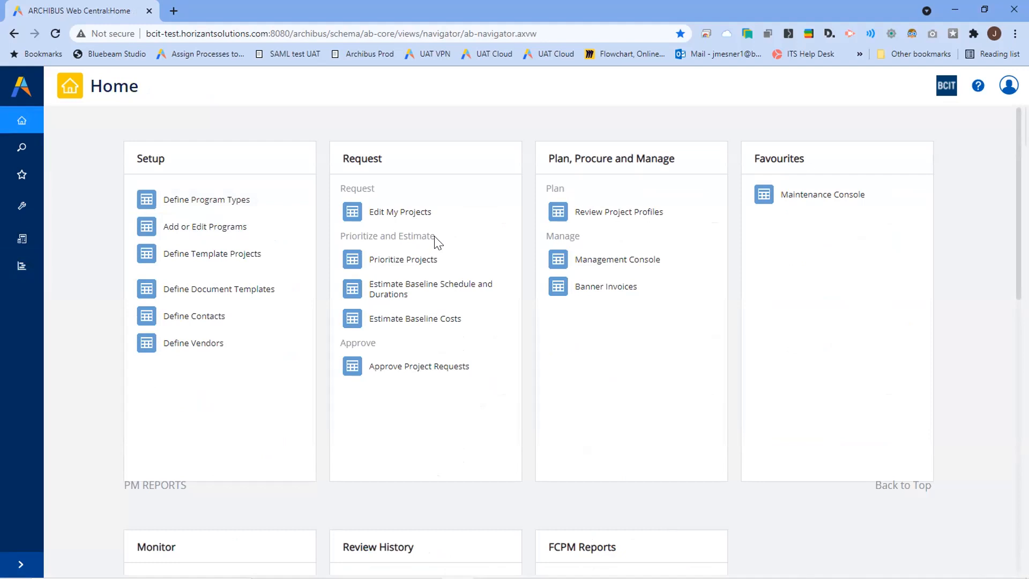
pyautogui.click(616, 263)
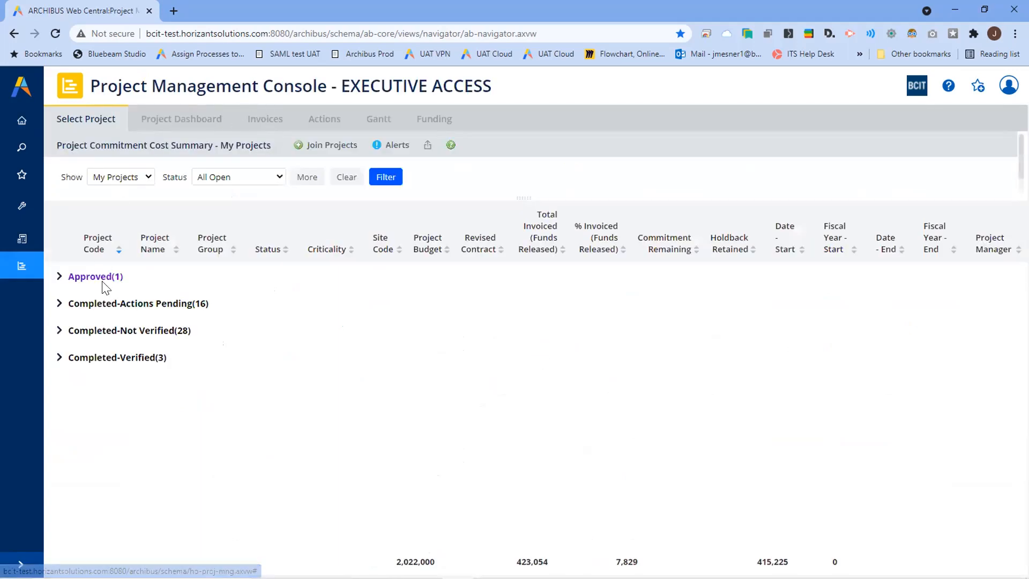
pyautogui.click(60, 277)
pyautogui.click(90, 302)
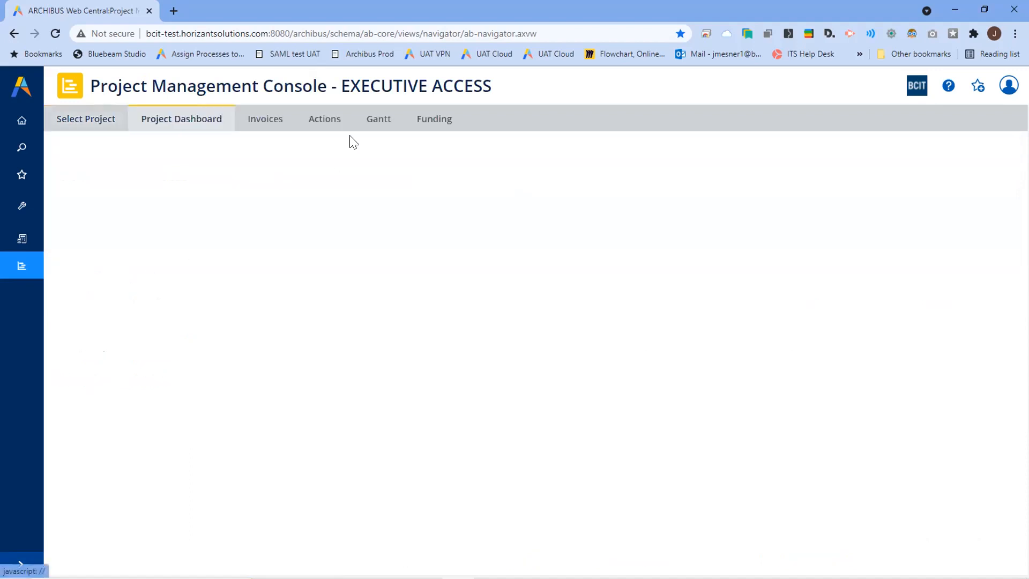
pyautogui.click(271, 120)
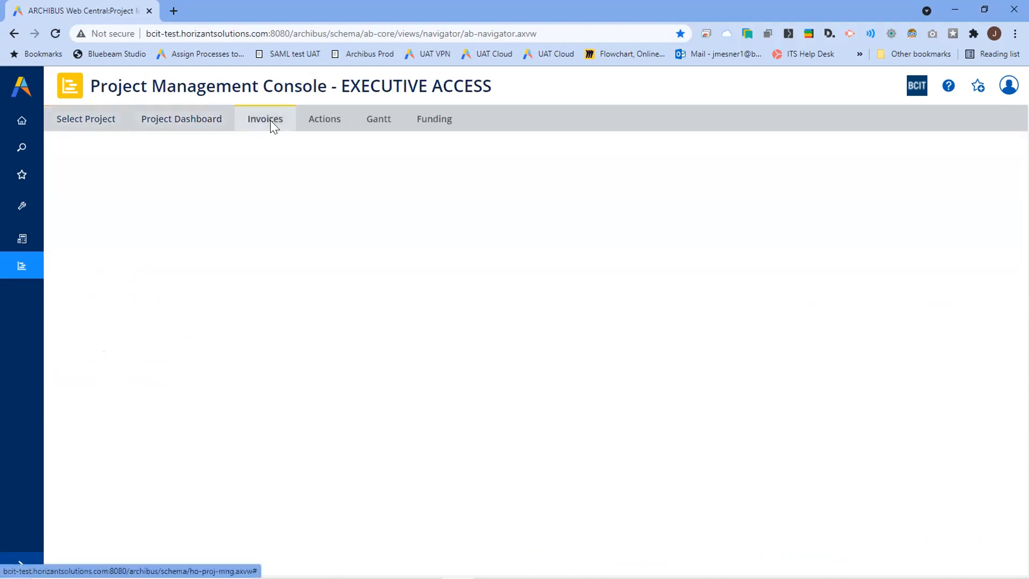